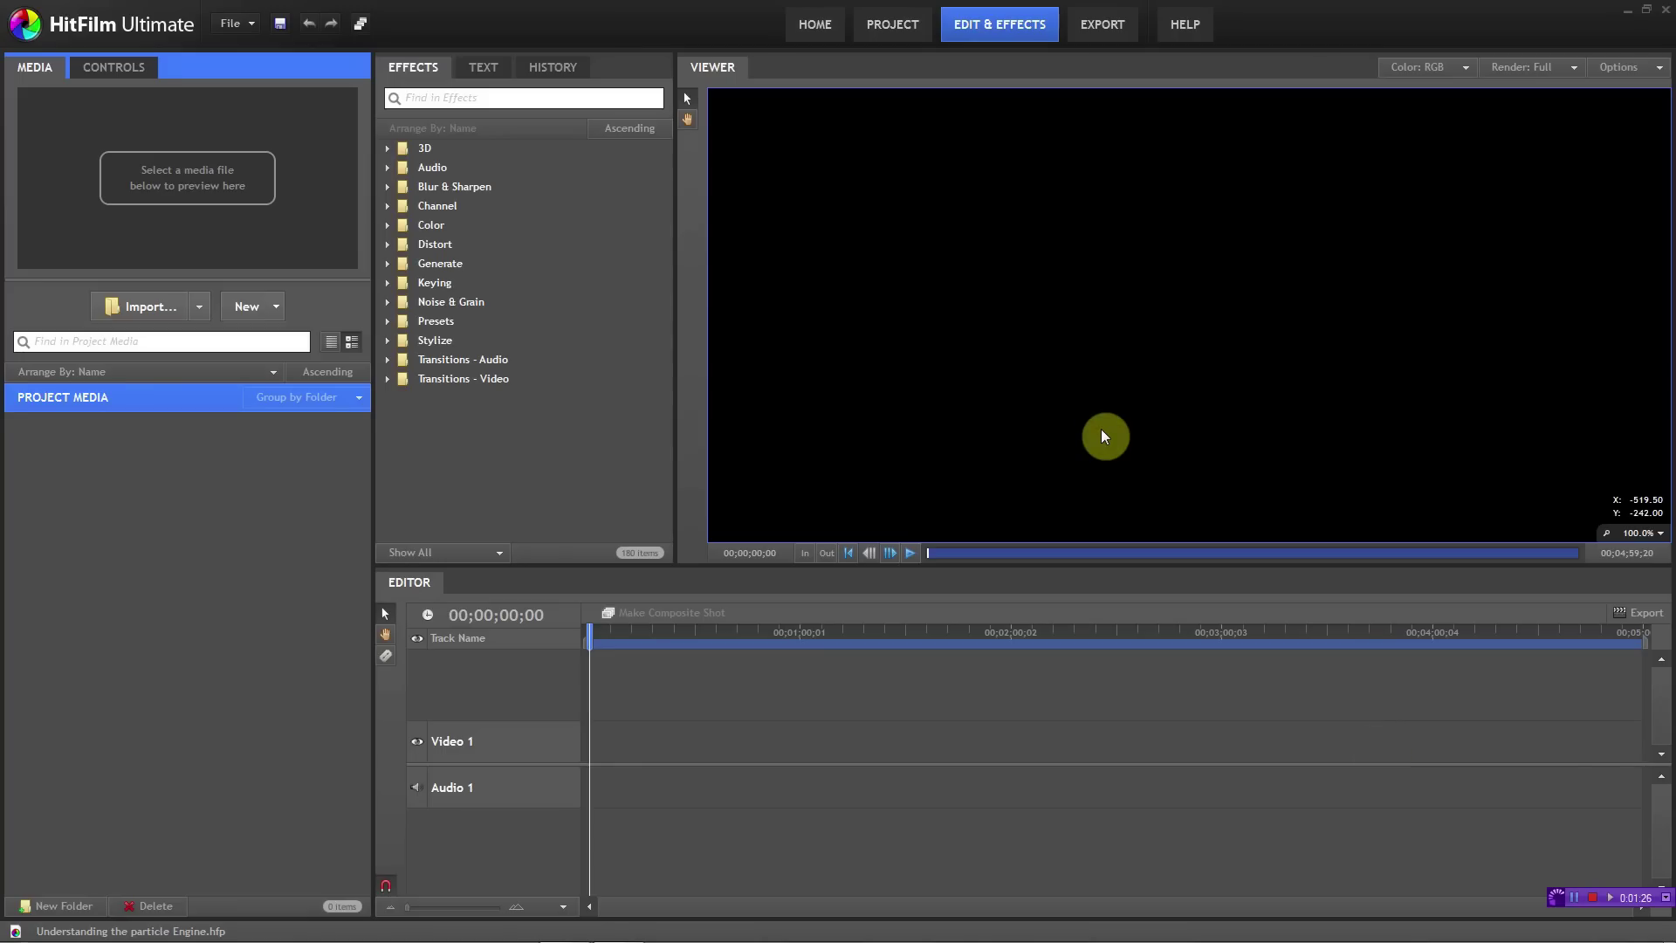
Step: Create a new composite shot with the default settings
click(255, 312)
click(262, 345)
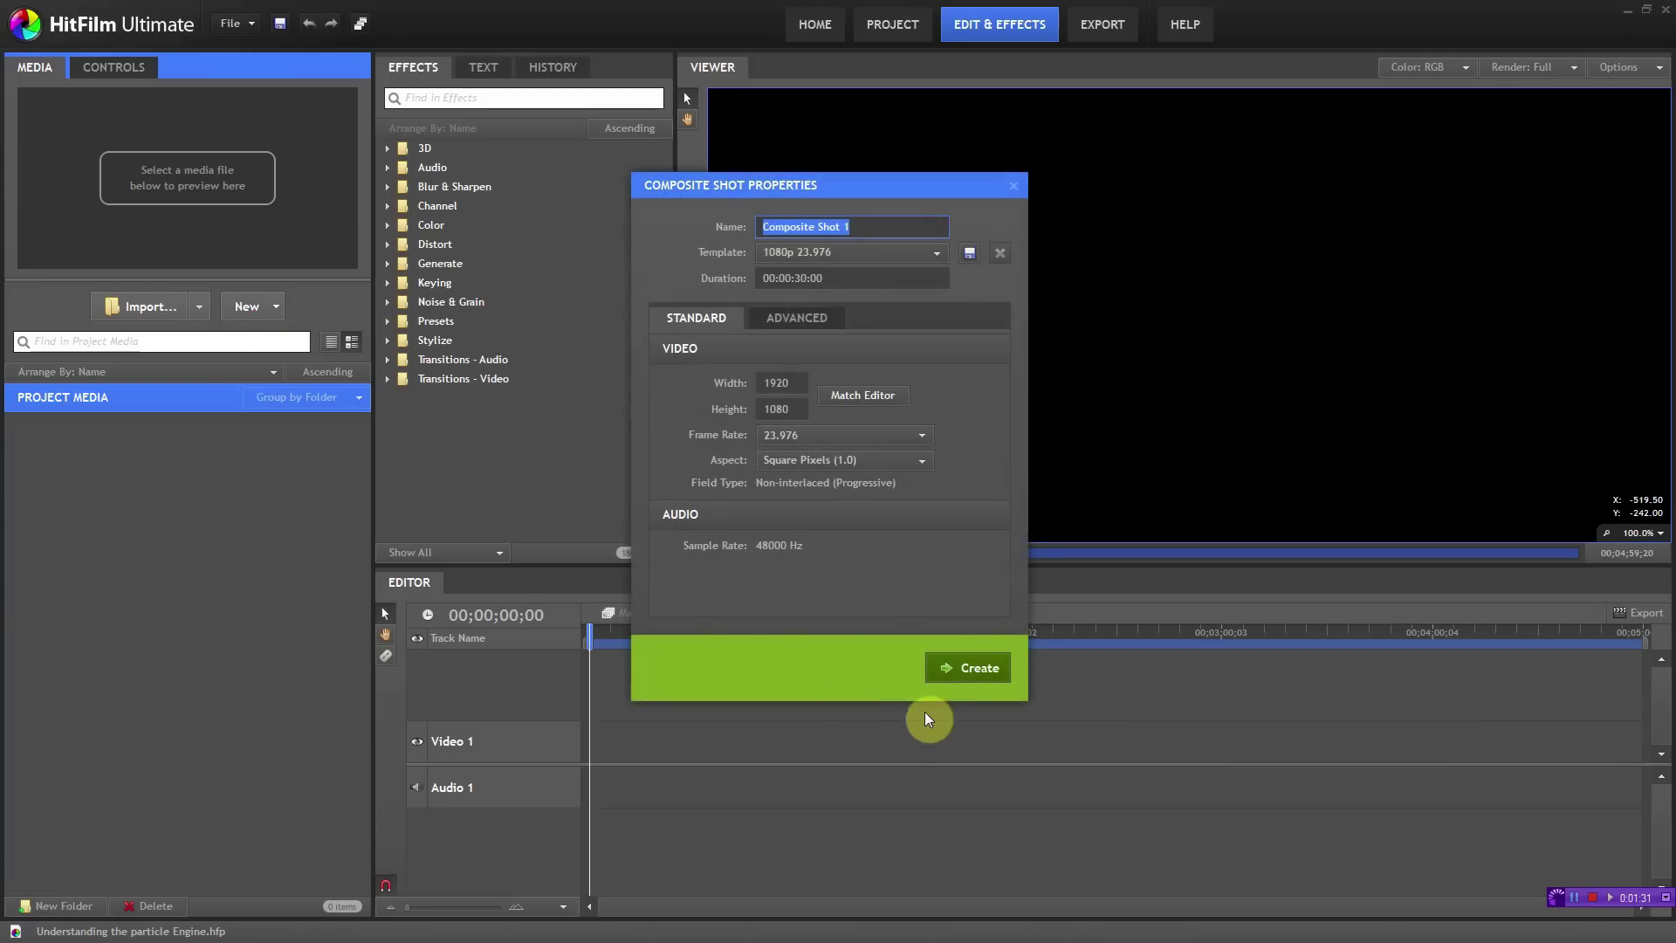
click(969, 668)
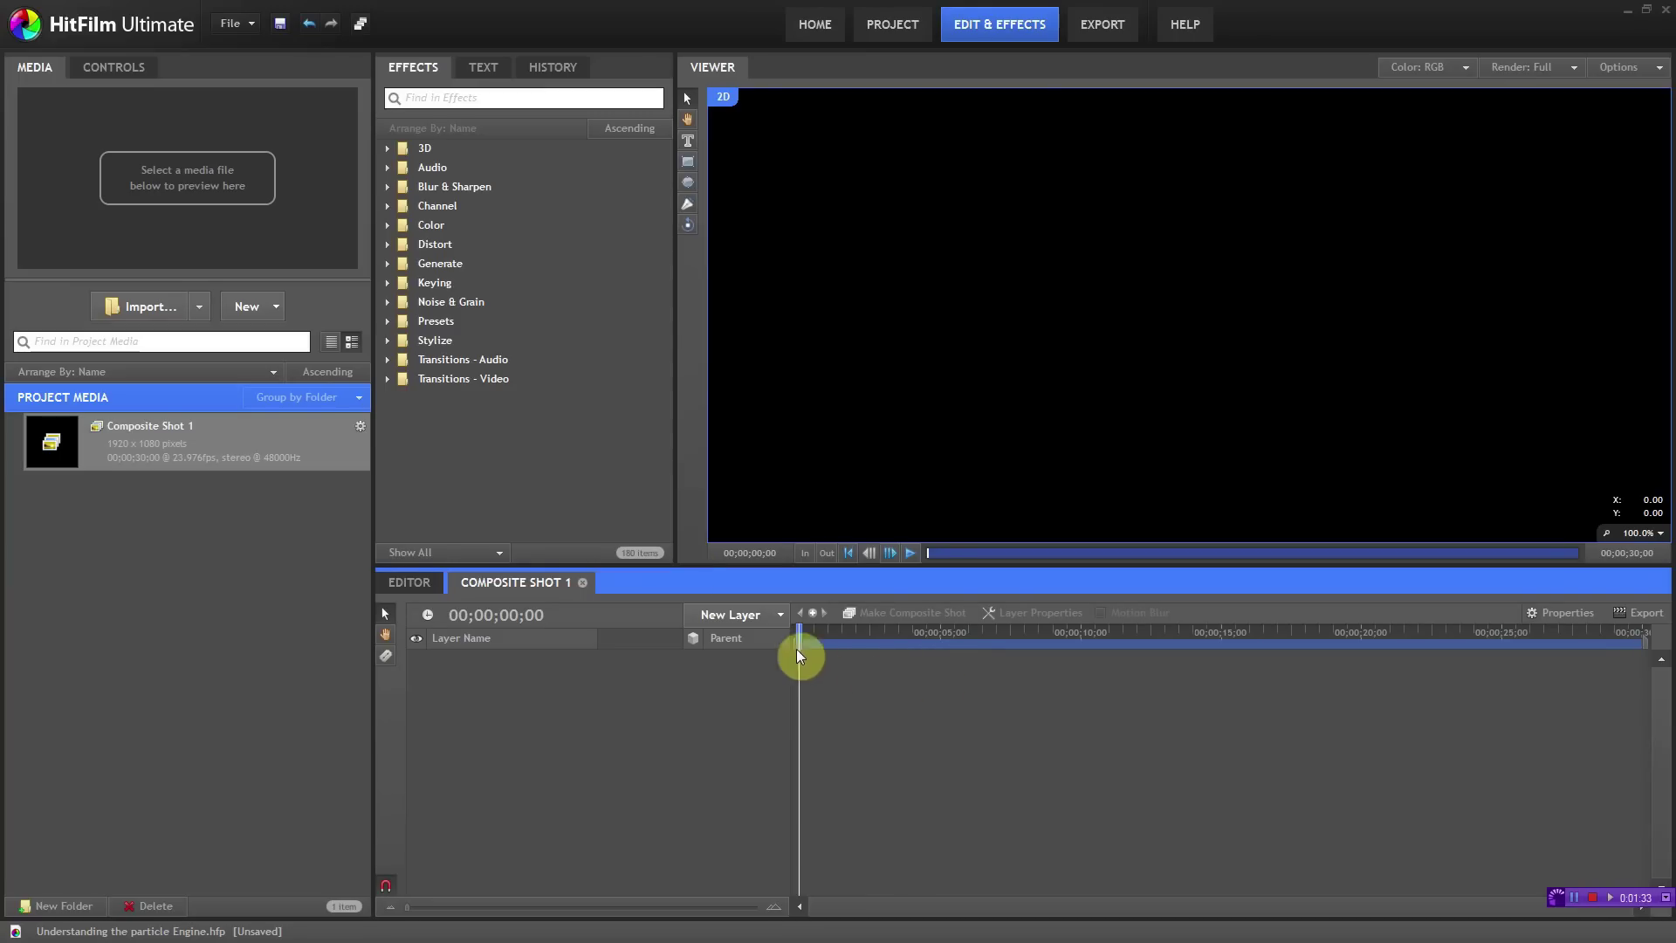
Step: Add the 3D Particle Simulator effect to the timeline and accept the new camera
click(388, 148)
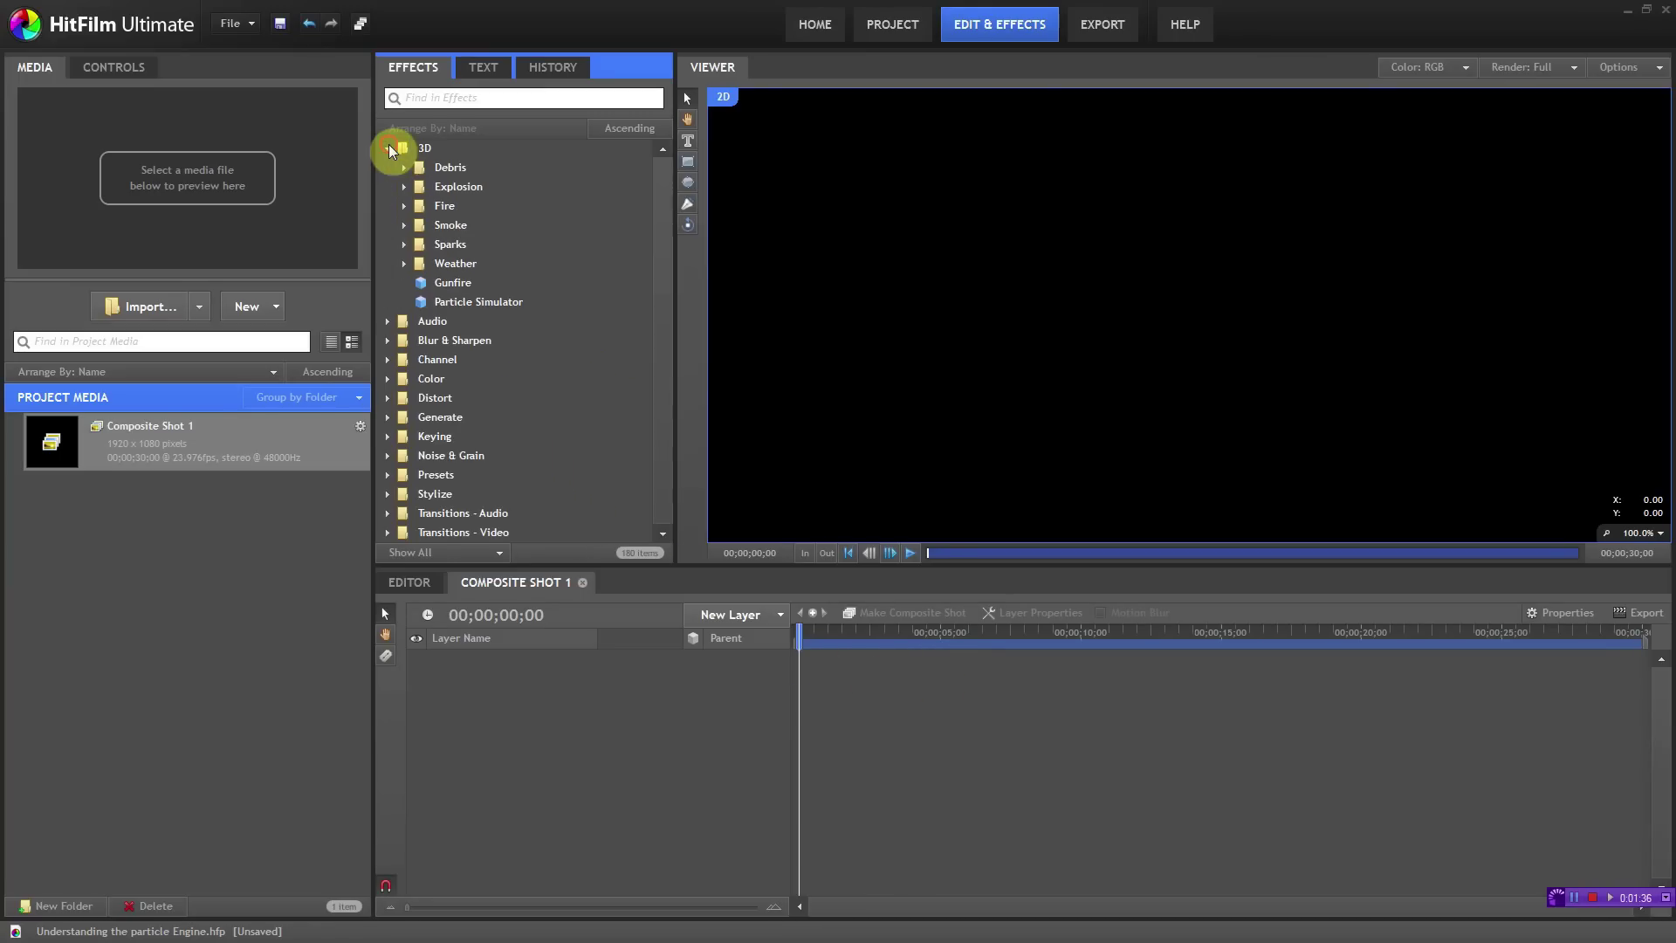
drag(454, 302, 494, 669)
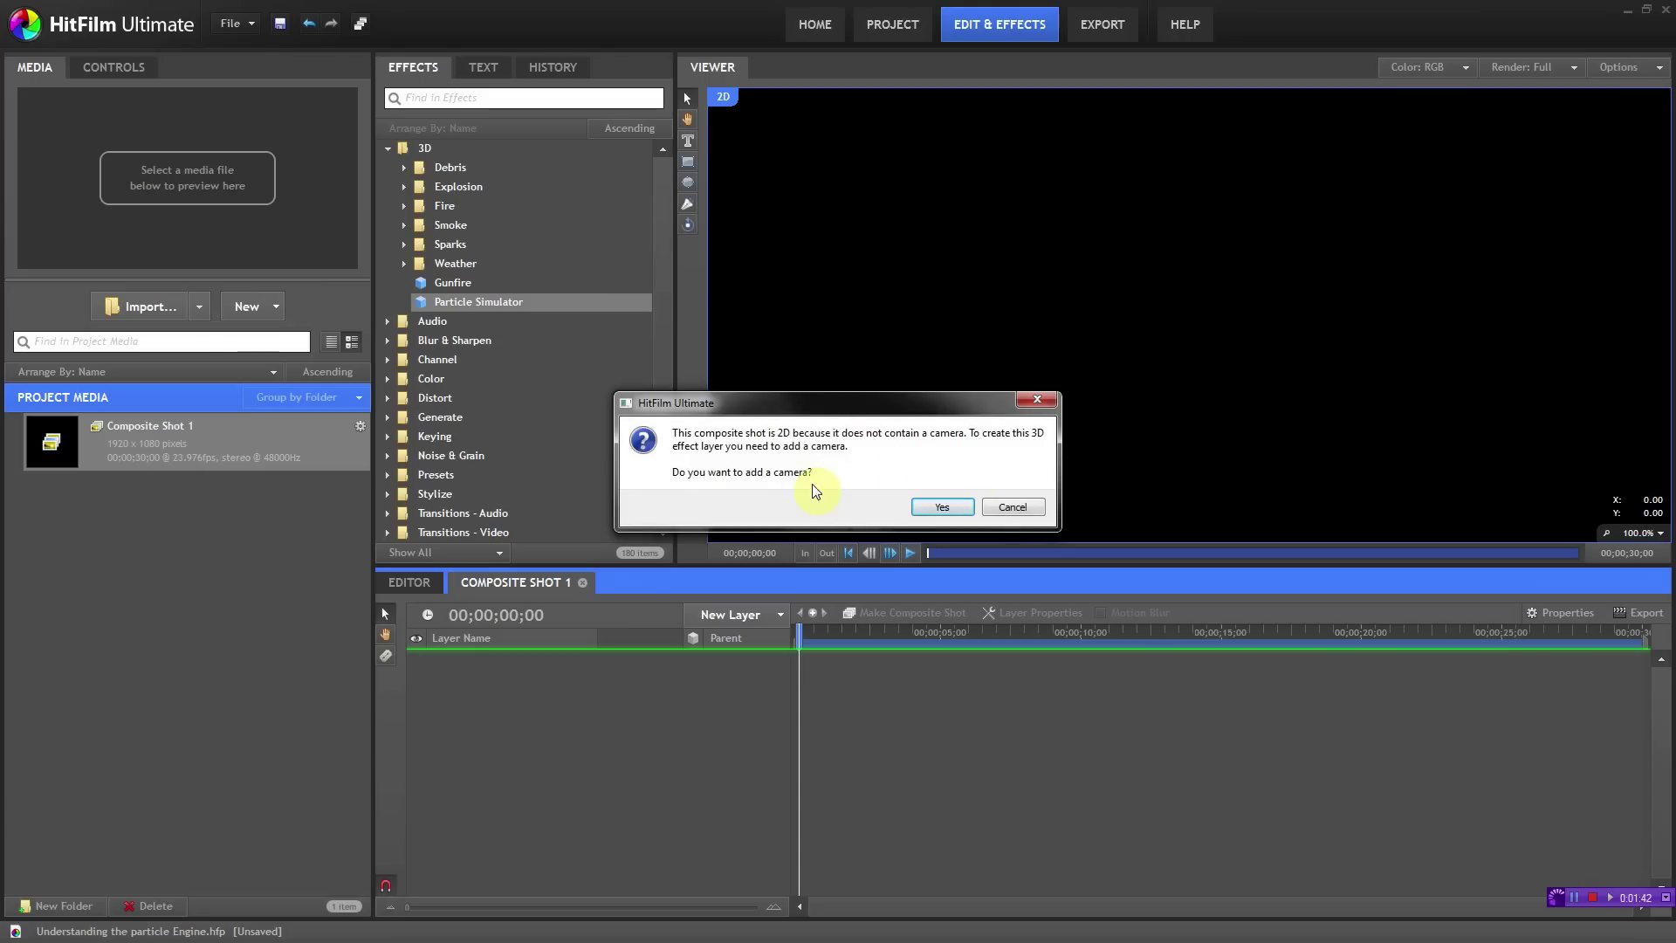
click(930, 504)
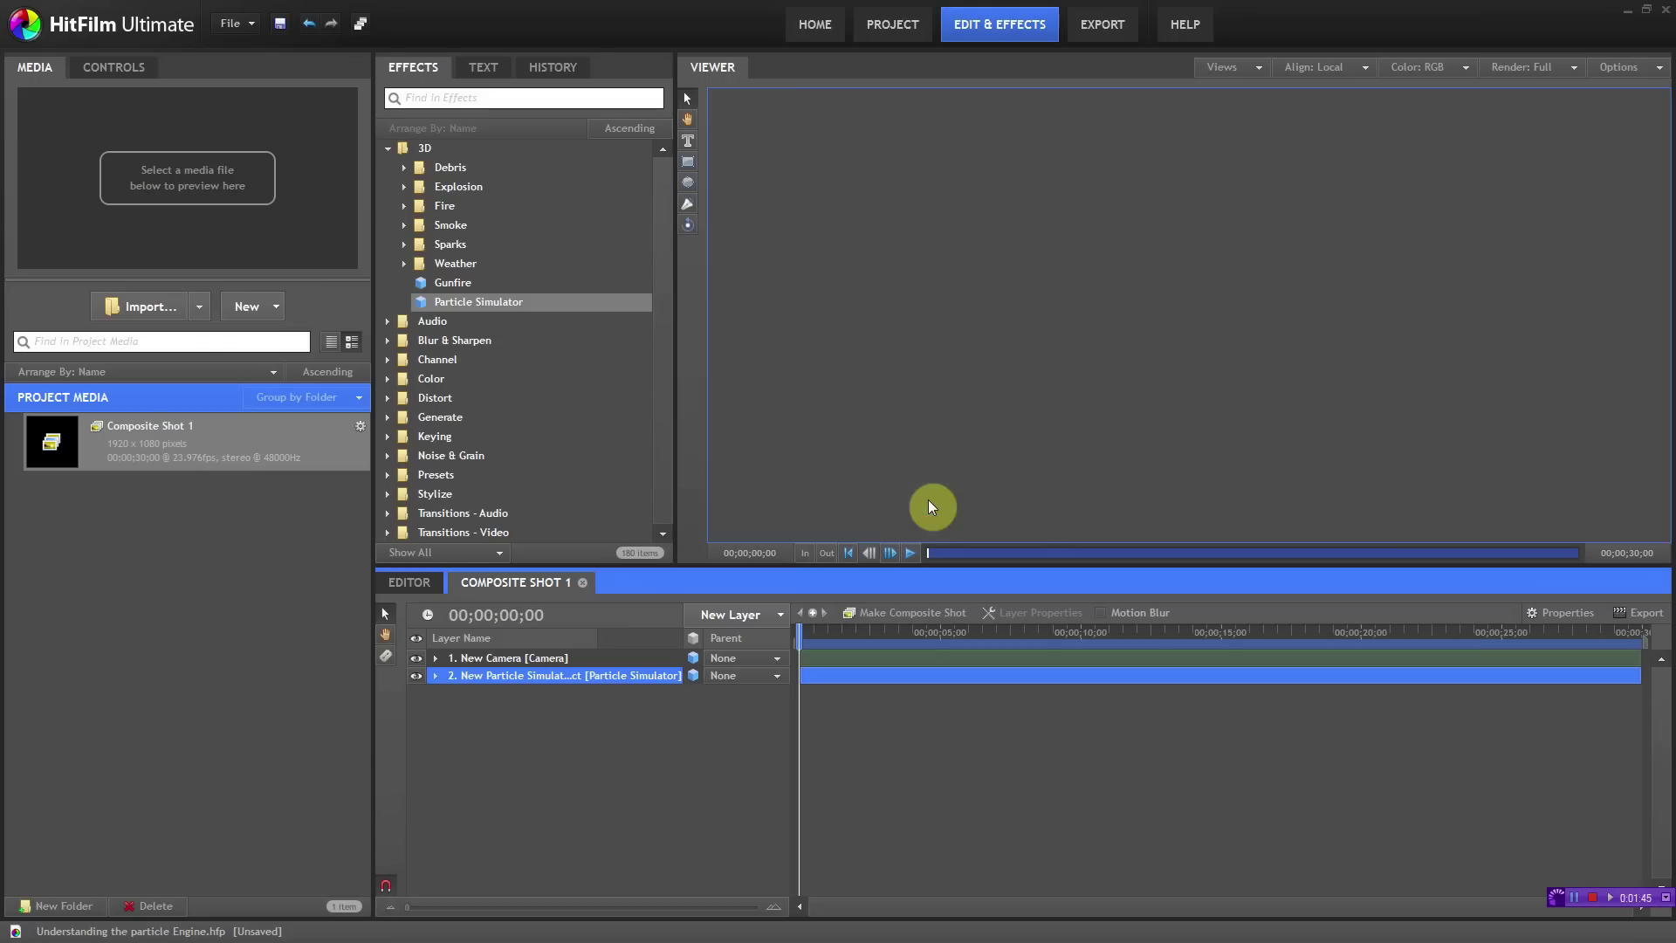
Step: Scrub to a later frame, orbit the 3D view around the particles, and show the simulator's controls
click(929, 475)
scroll(929, 474, down, 2)
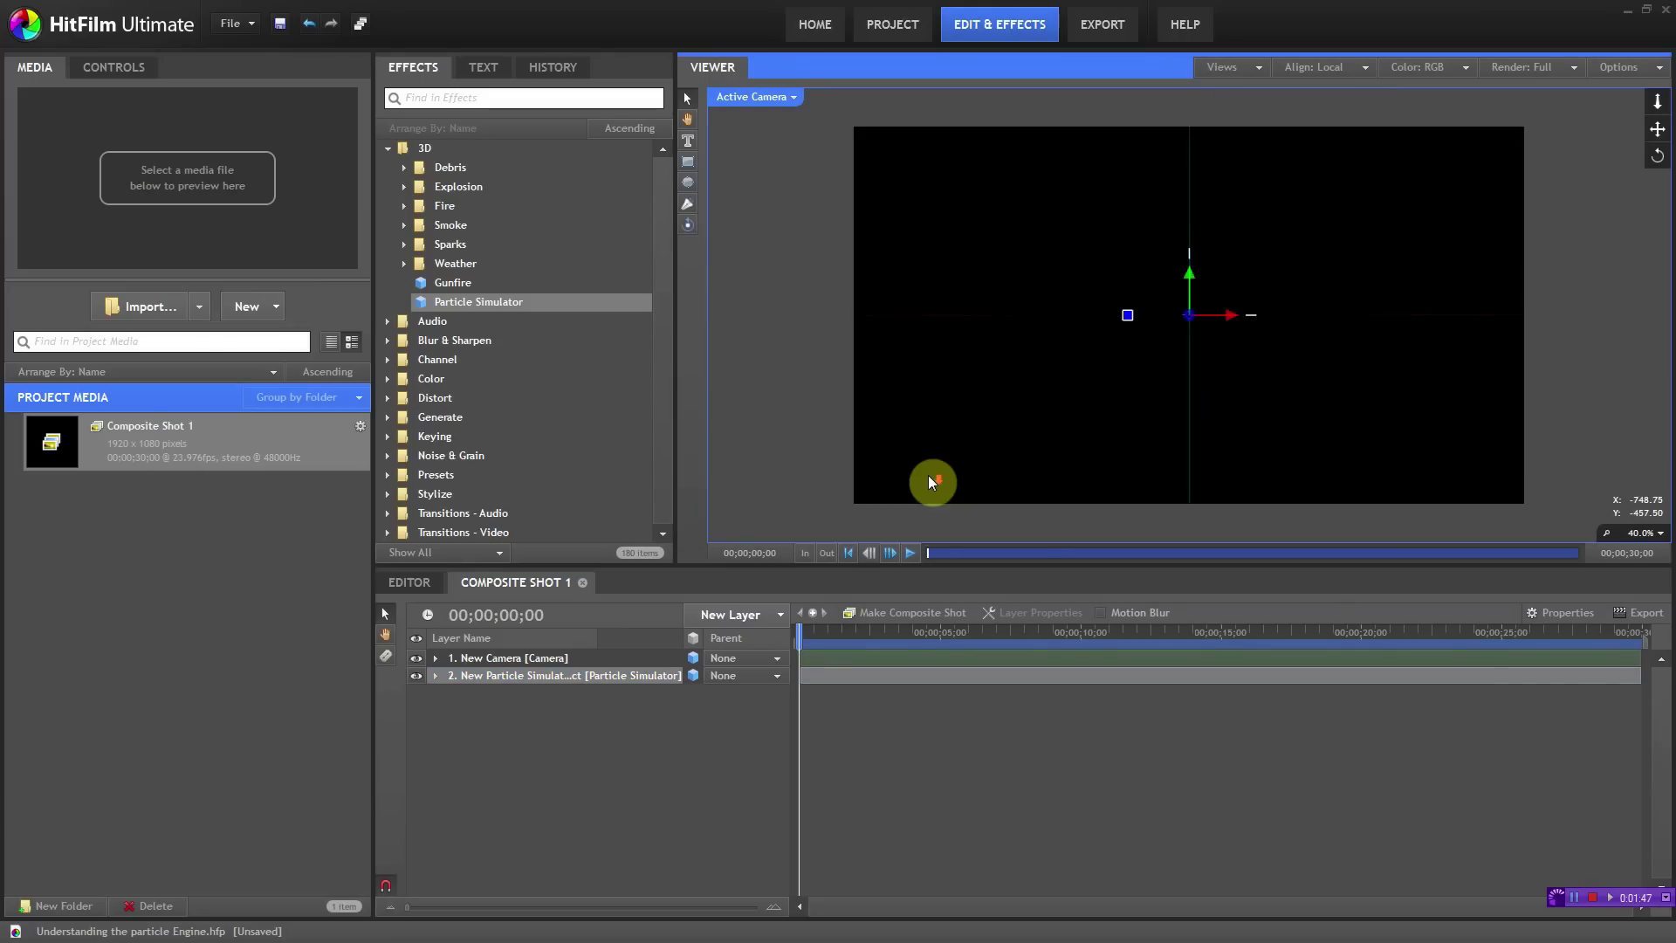
drag(797, 628, 906, 611)
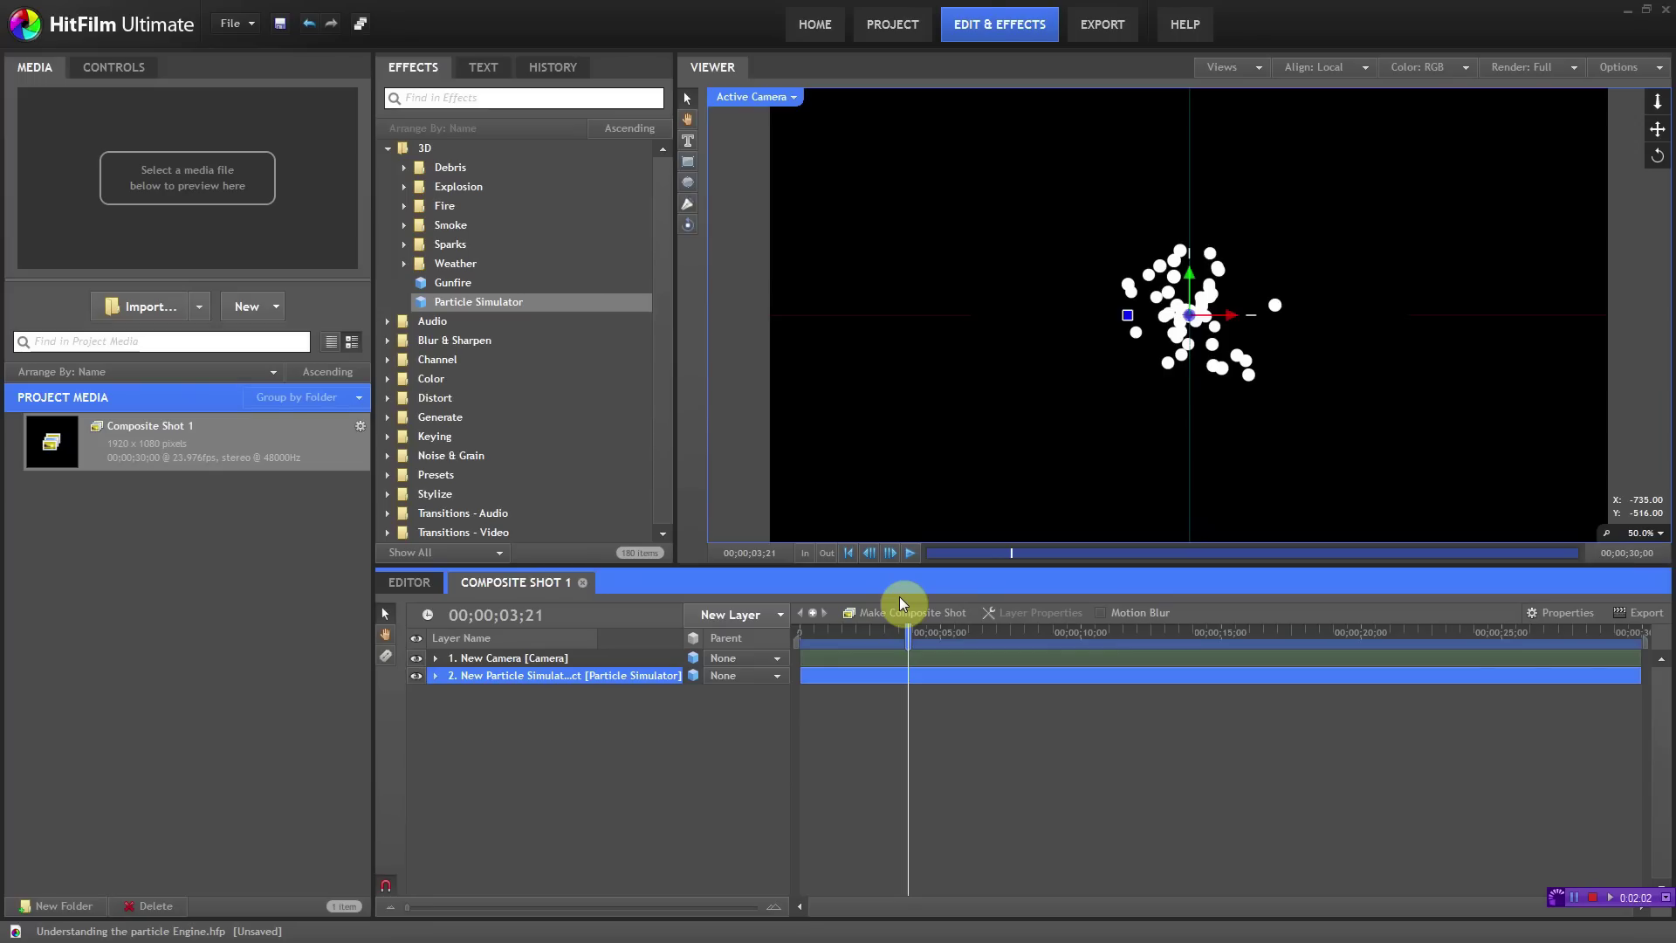
click(686, 224)
mouse_move(1211, 300)
mouse_down()
mouse_move(1158, 312)
mouse_move(956, 275)
mouse_move(777, 300)
mouse_move(924, 316)
mouse_move(1069, 276)
mouse_move(1112, 159)
mouse_move(1085, 442)
mouse_move(1164, 317)
mouse_move(1194, 311)
mouse_up()
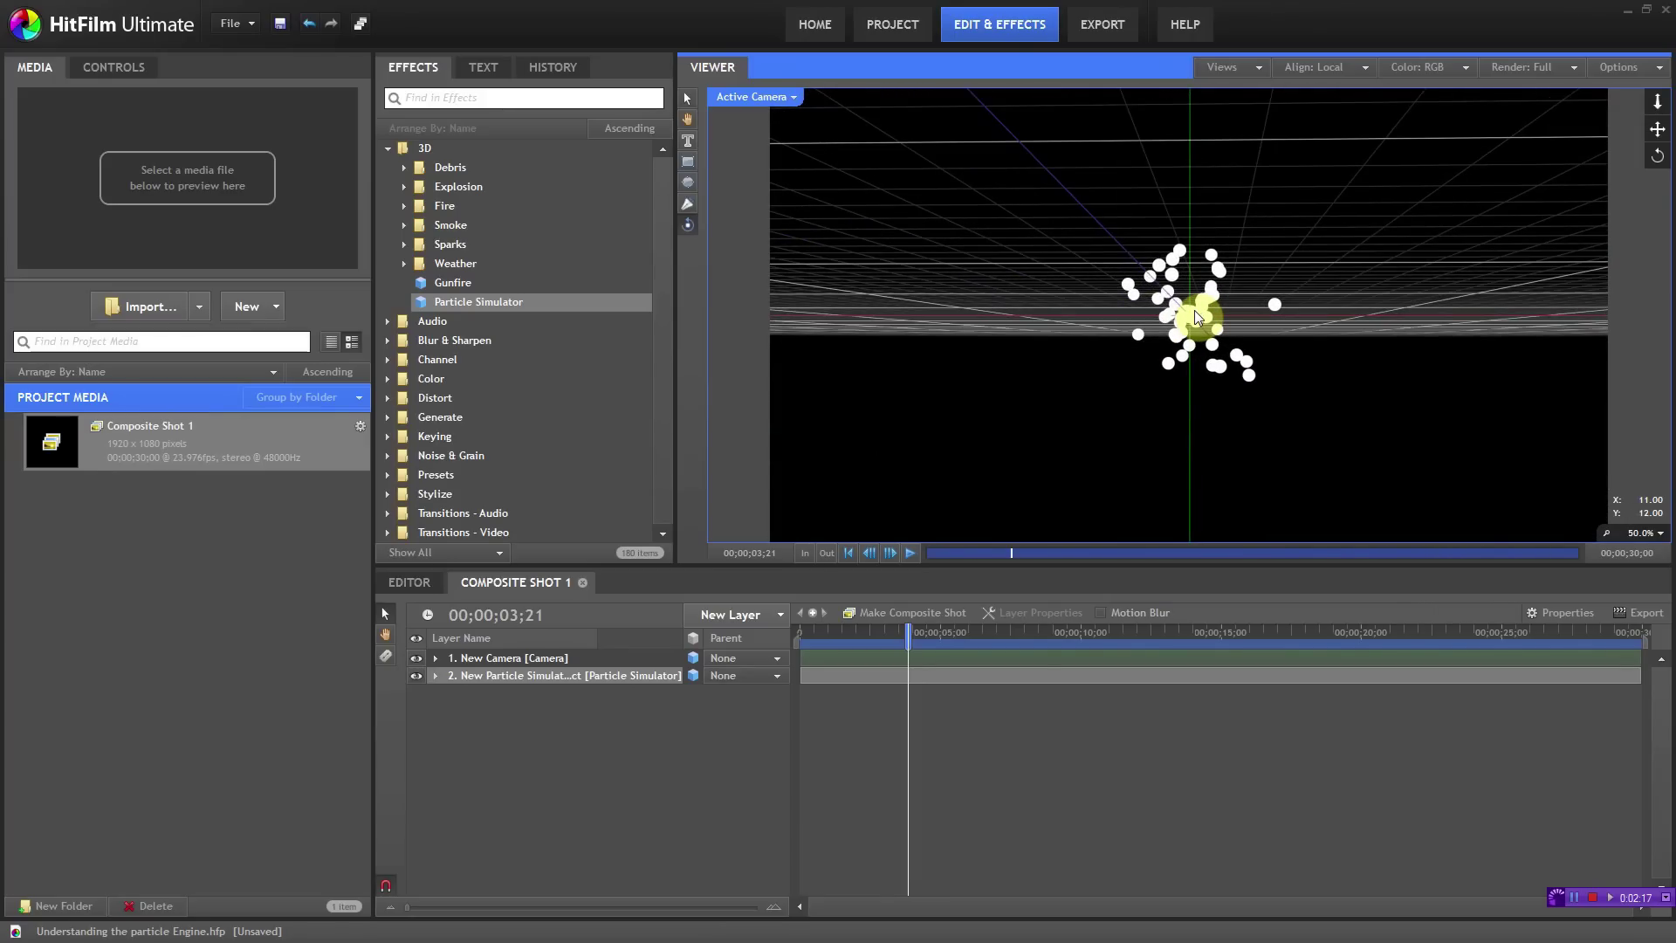
drag(1194, 311, 1193, 310)
click(113, 68)
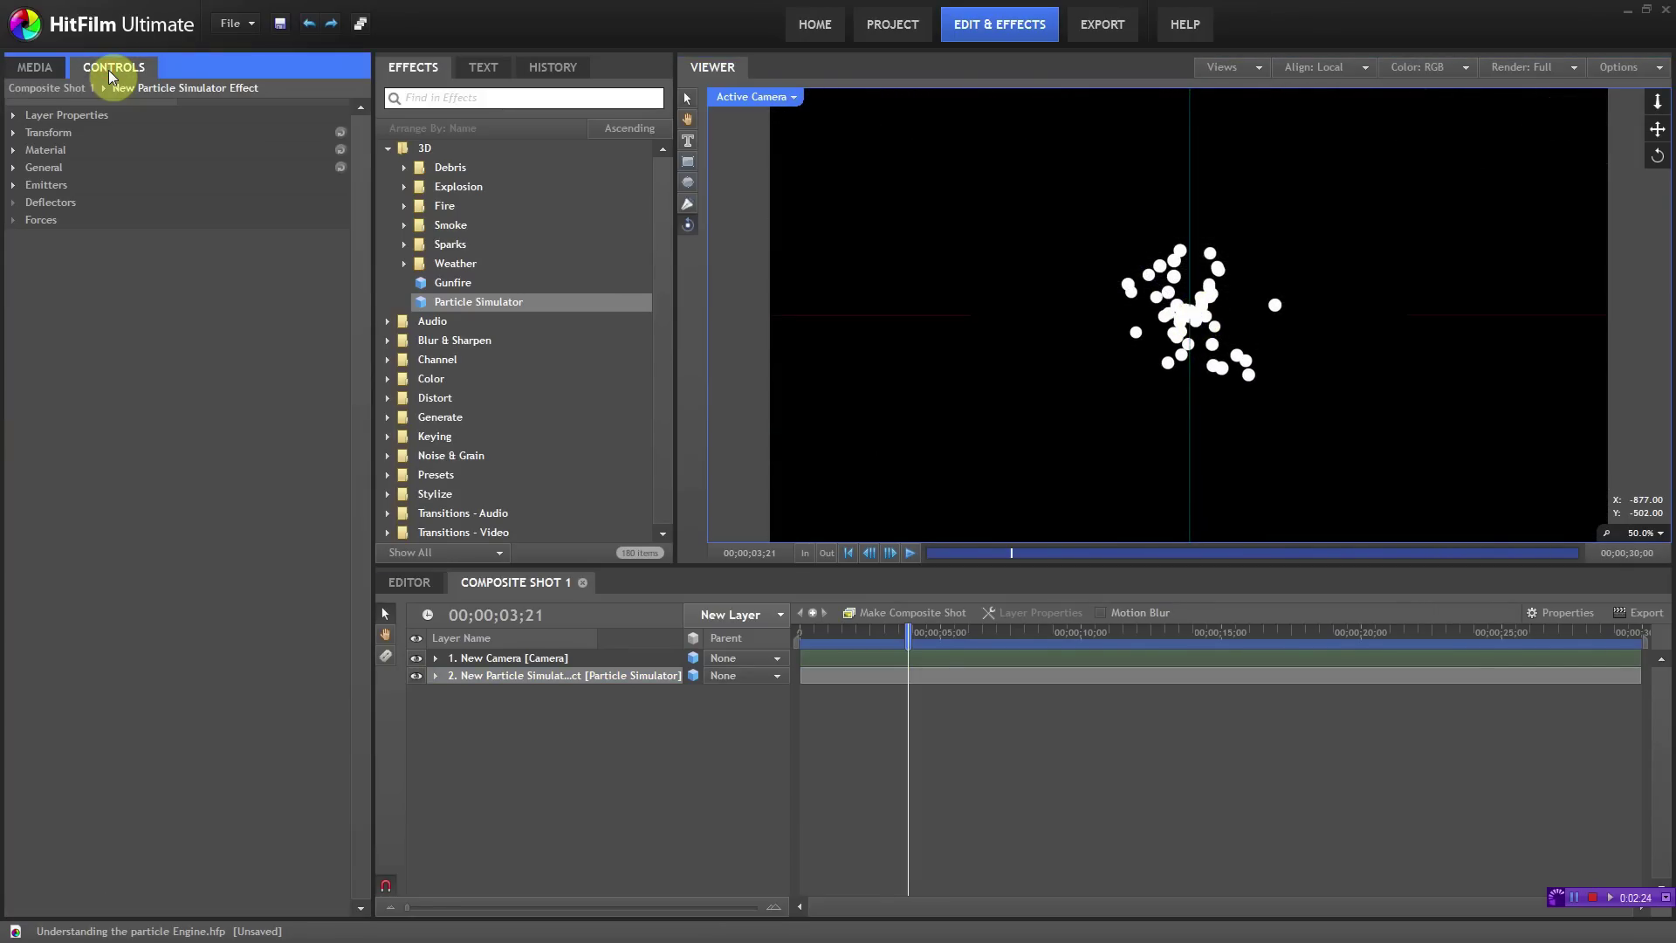
Step: With Parent left at None, enable Motion Blur, check it over a few frames, then disable it
click(11, 117)
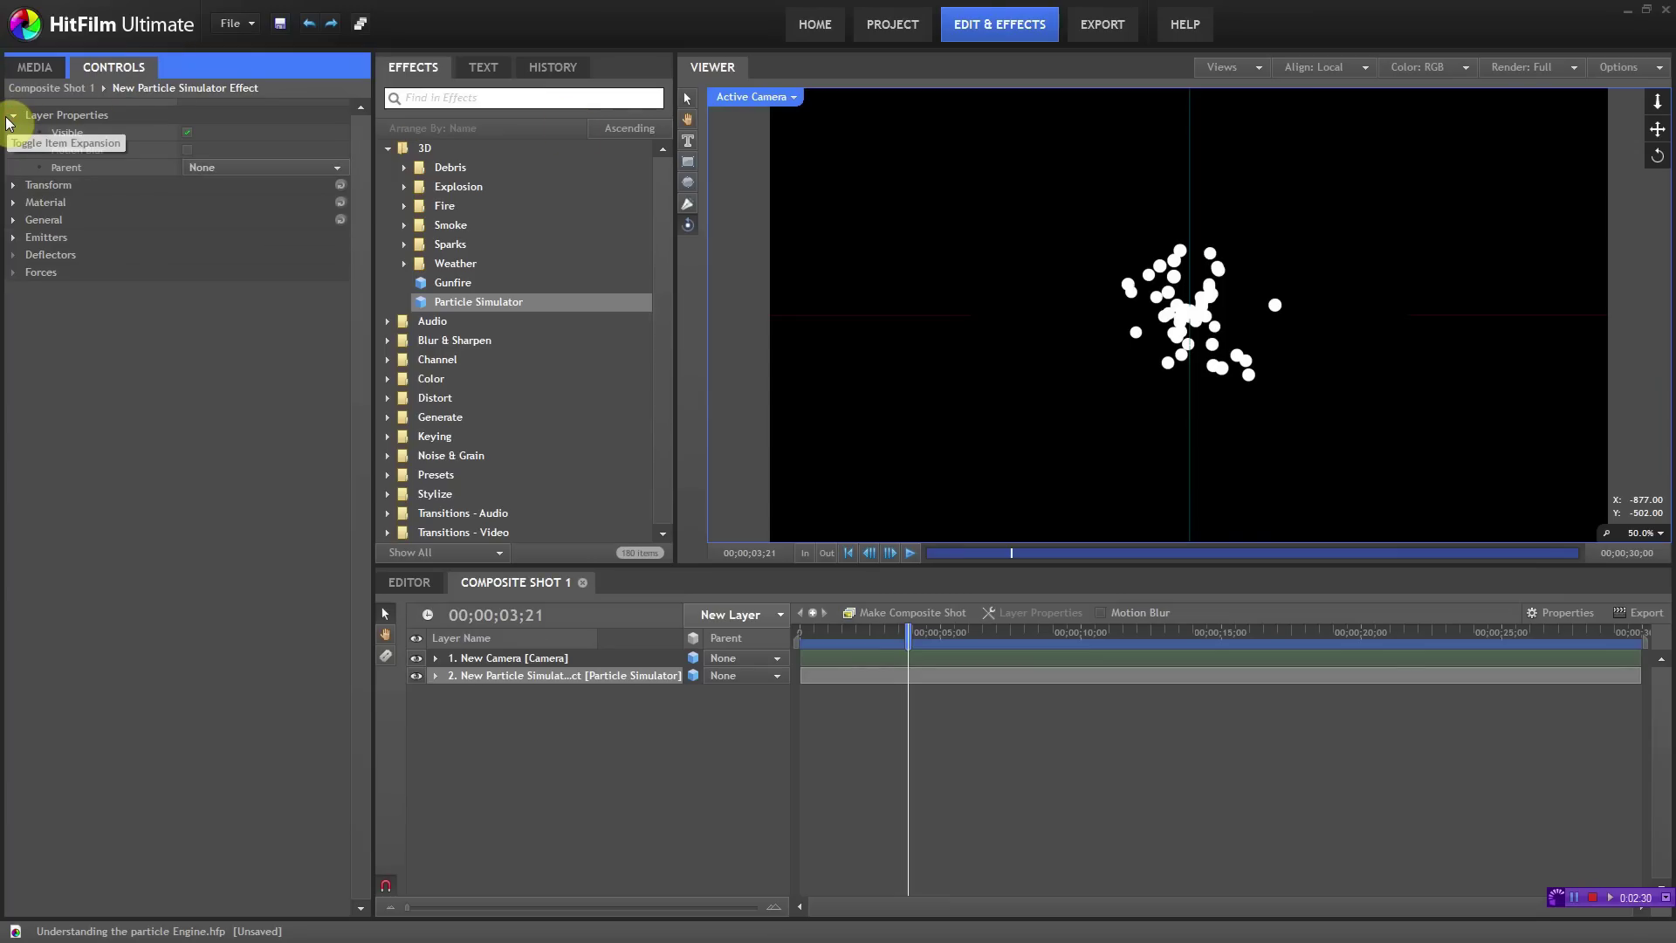
click(209, 169)
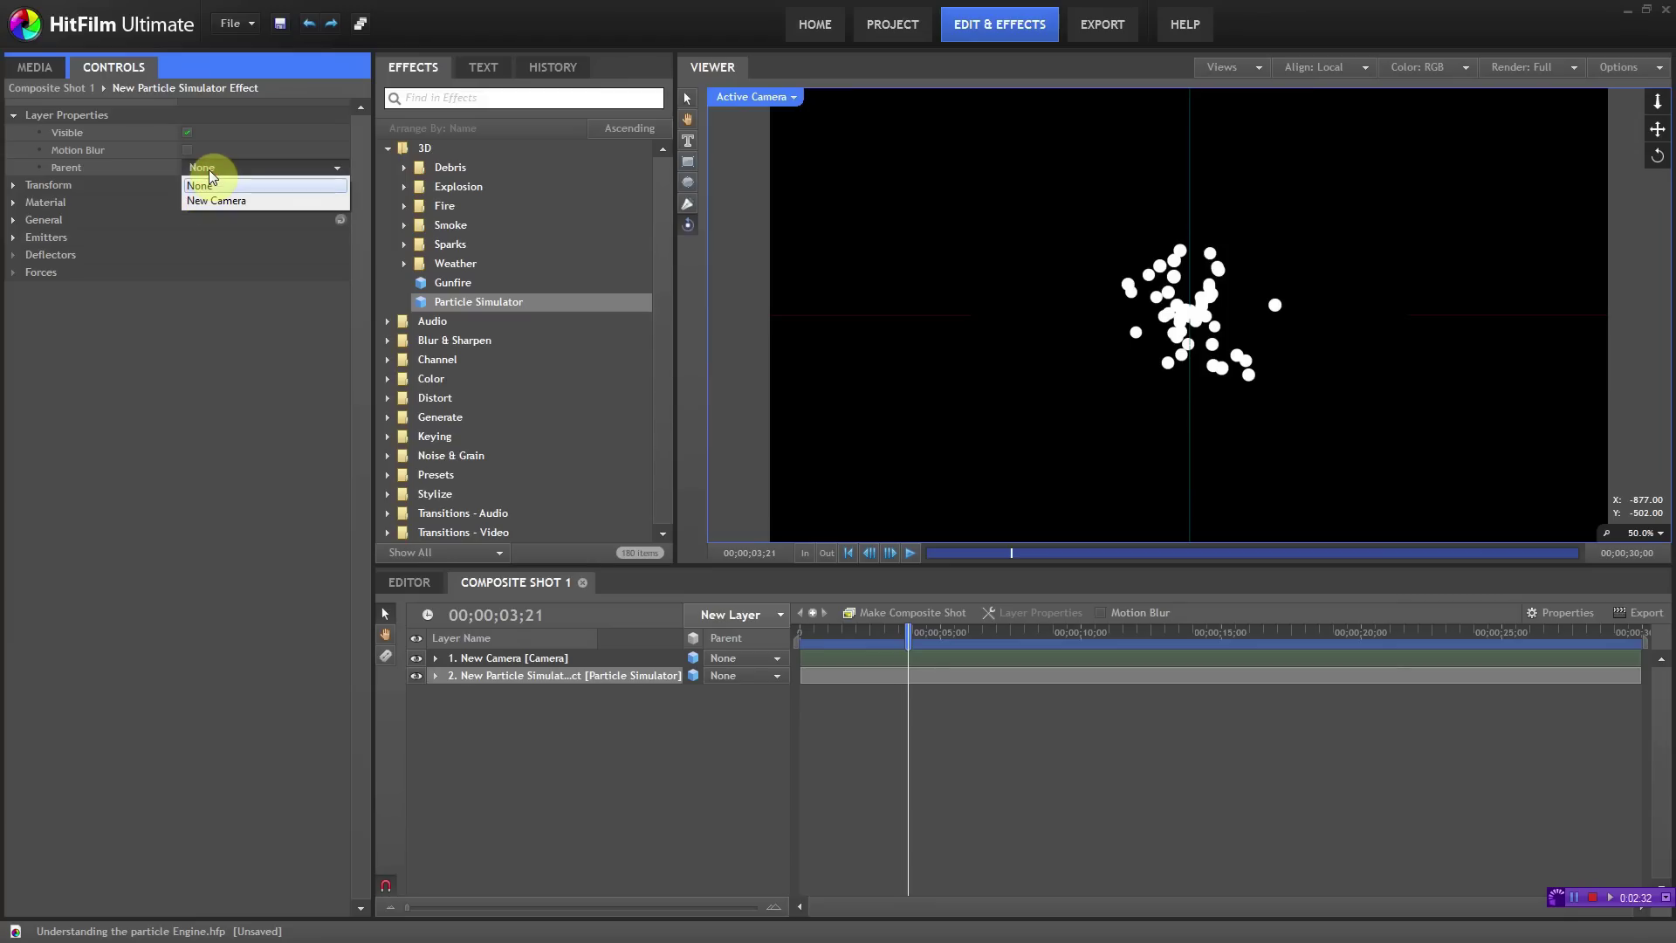
click(208, 170)
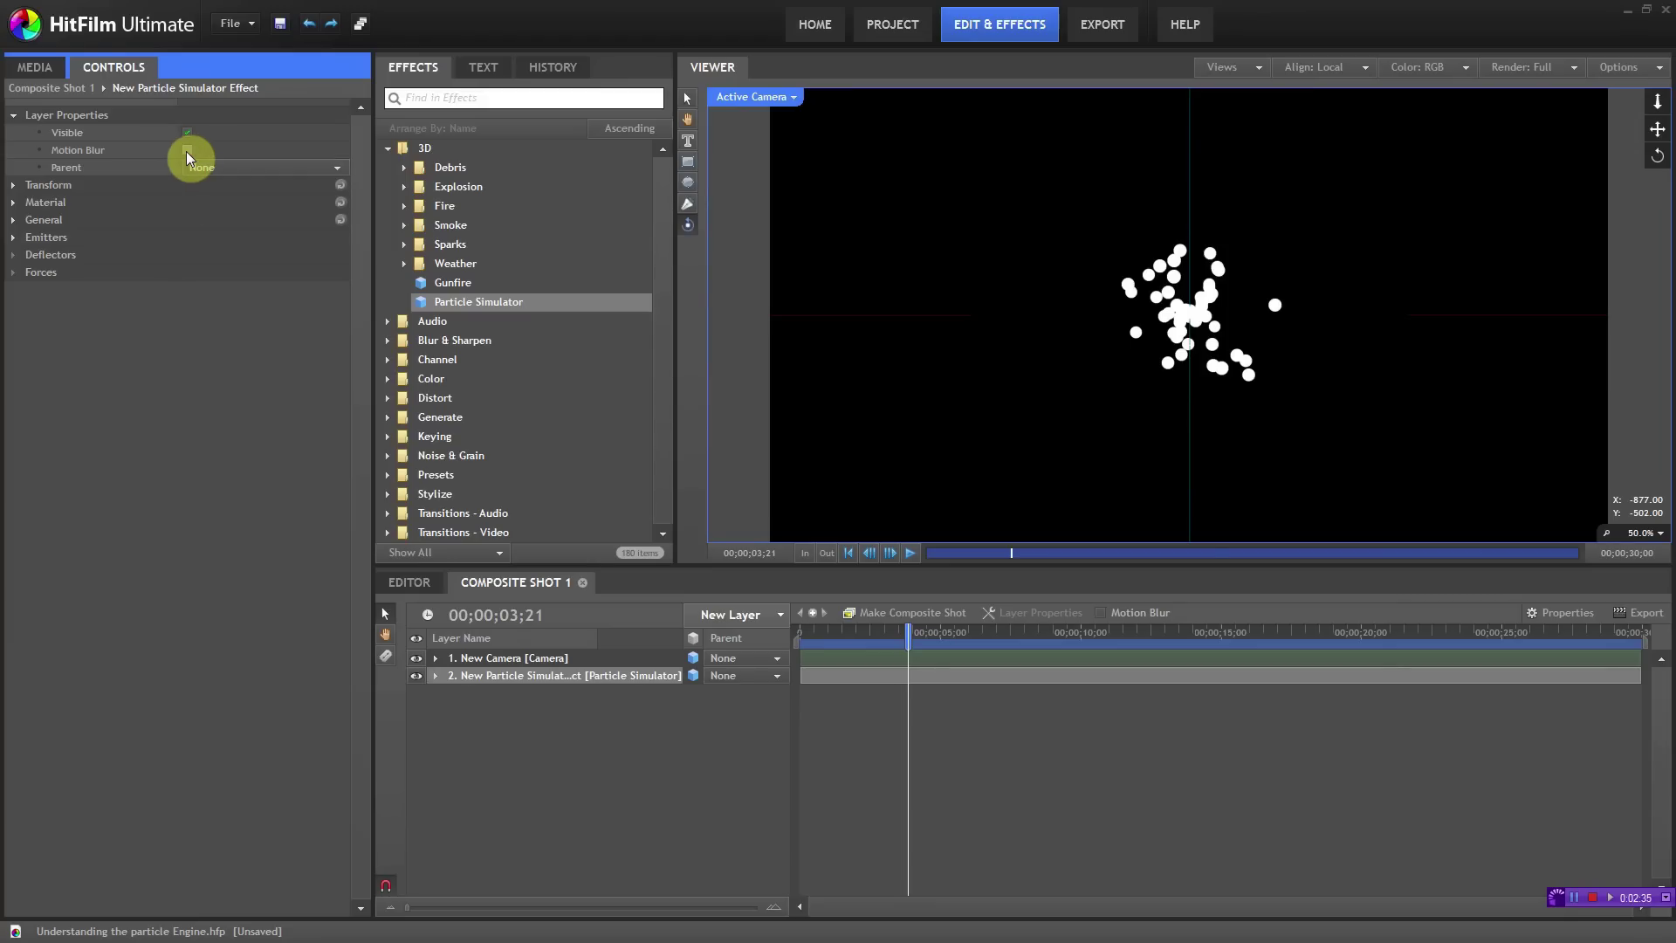
click(186, 150)
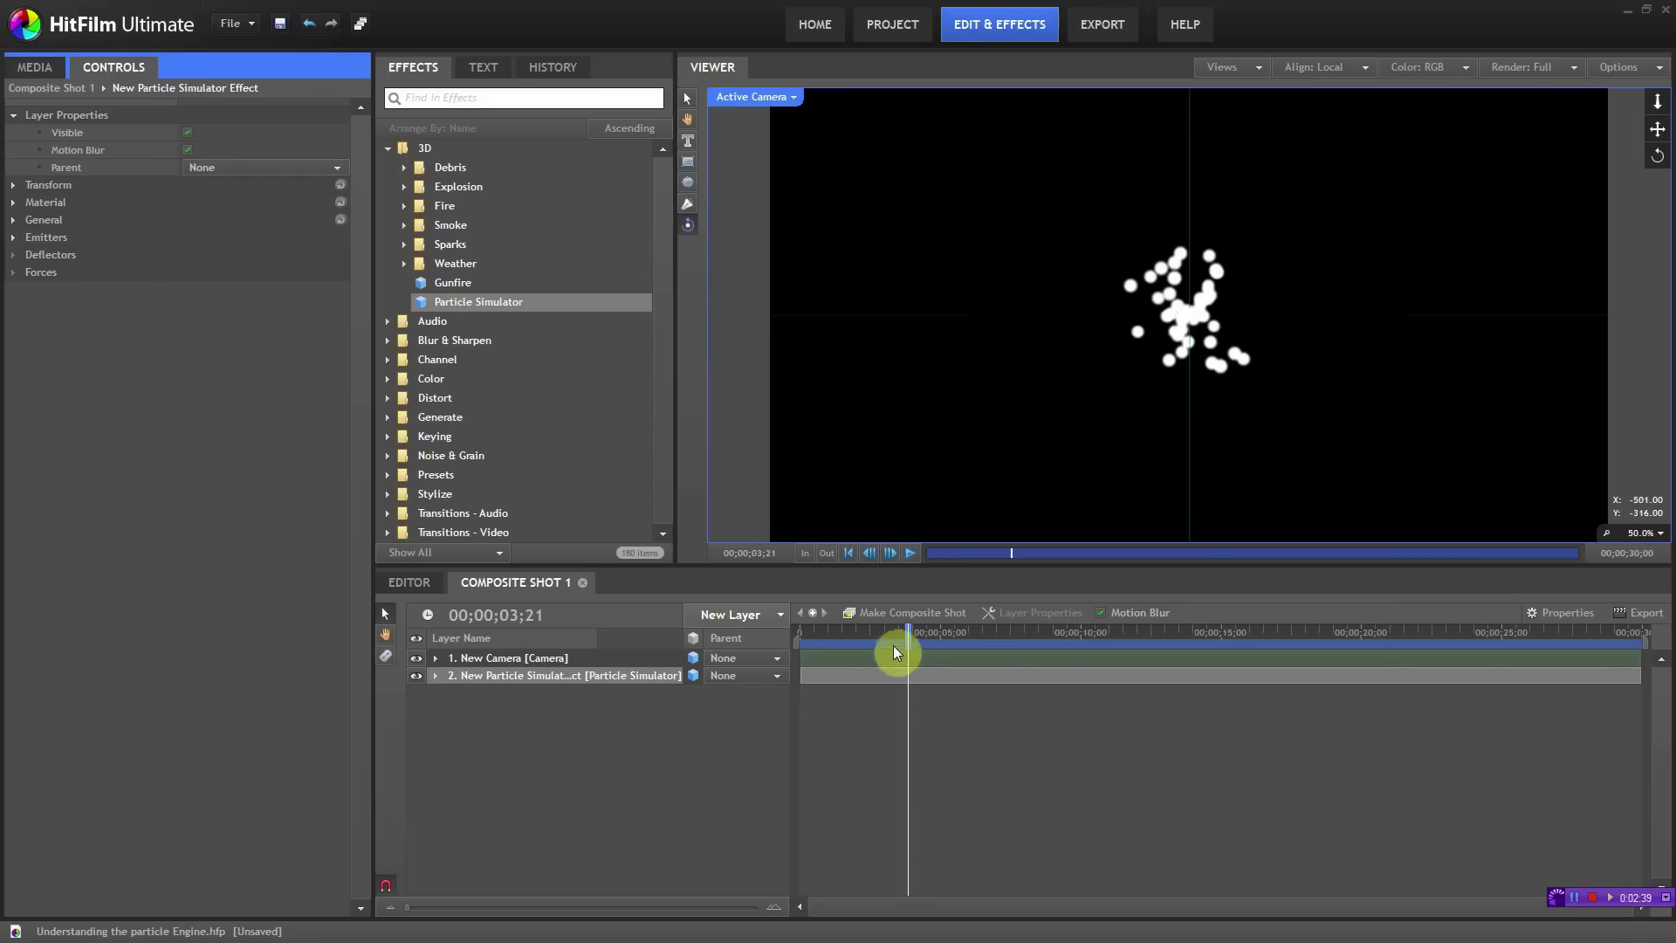
drag(908, 632, 947, 636)
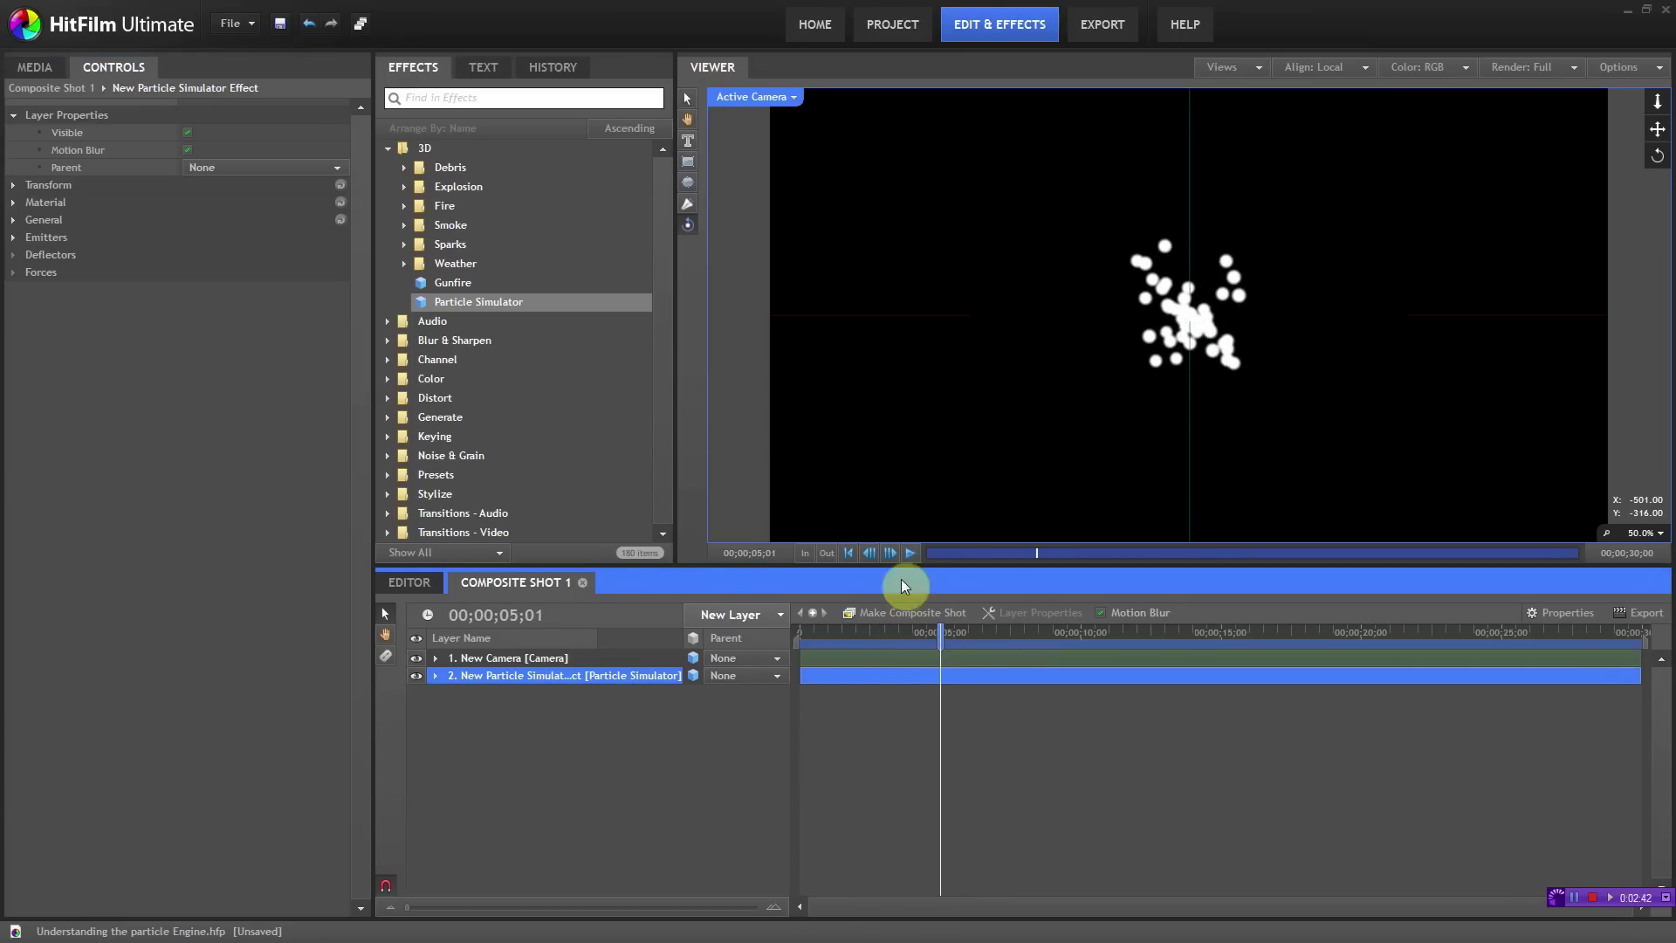
click(189, 152)
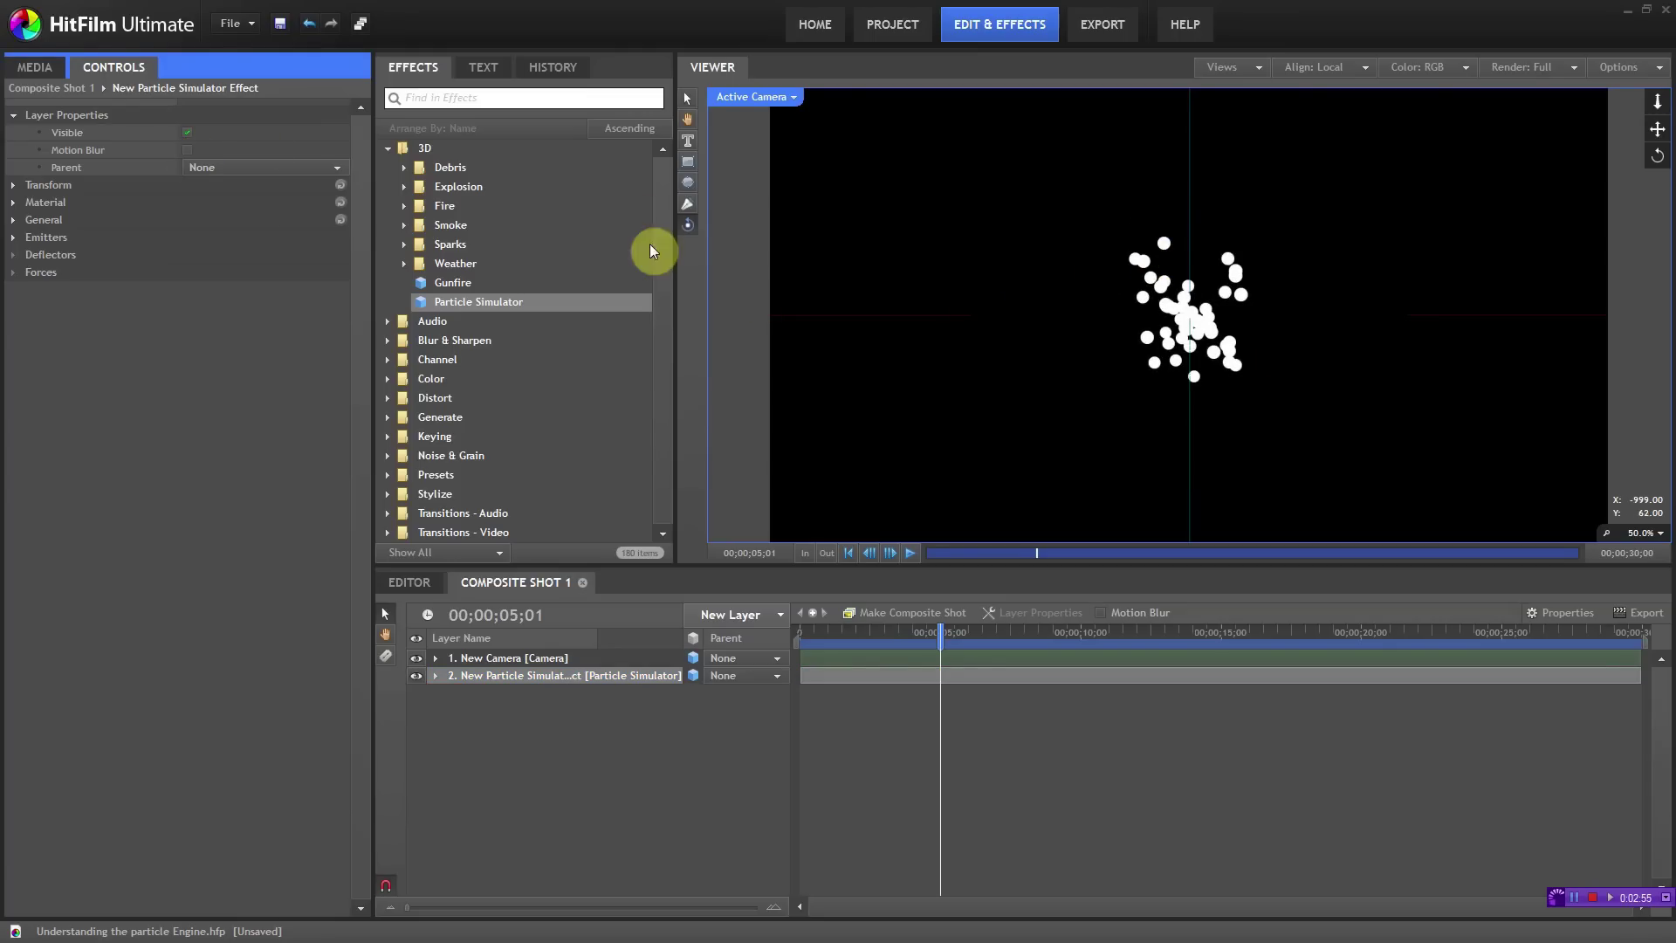
click(14, 116)
Step: Try 40% opacity and 119% scale on the particle Transform, reset it to defaults, then show Material
click(15, 133)
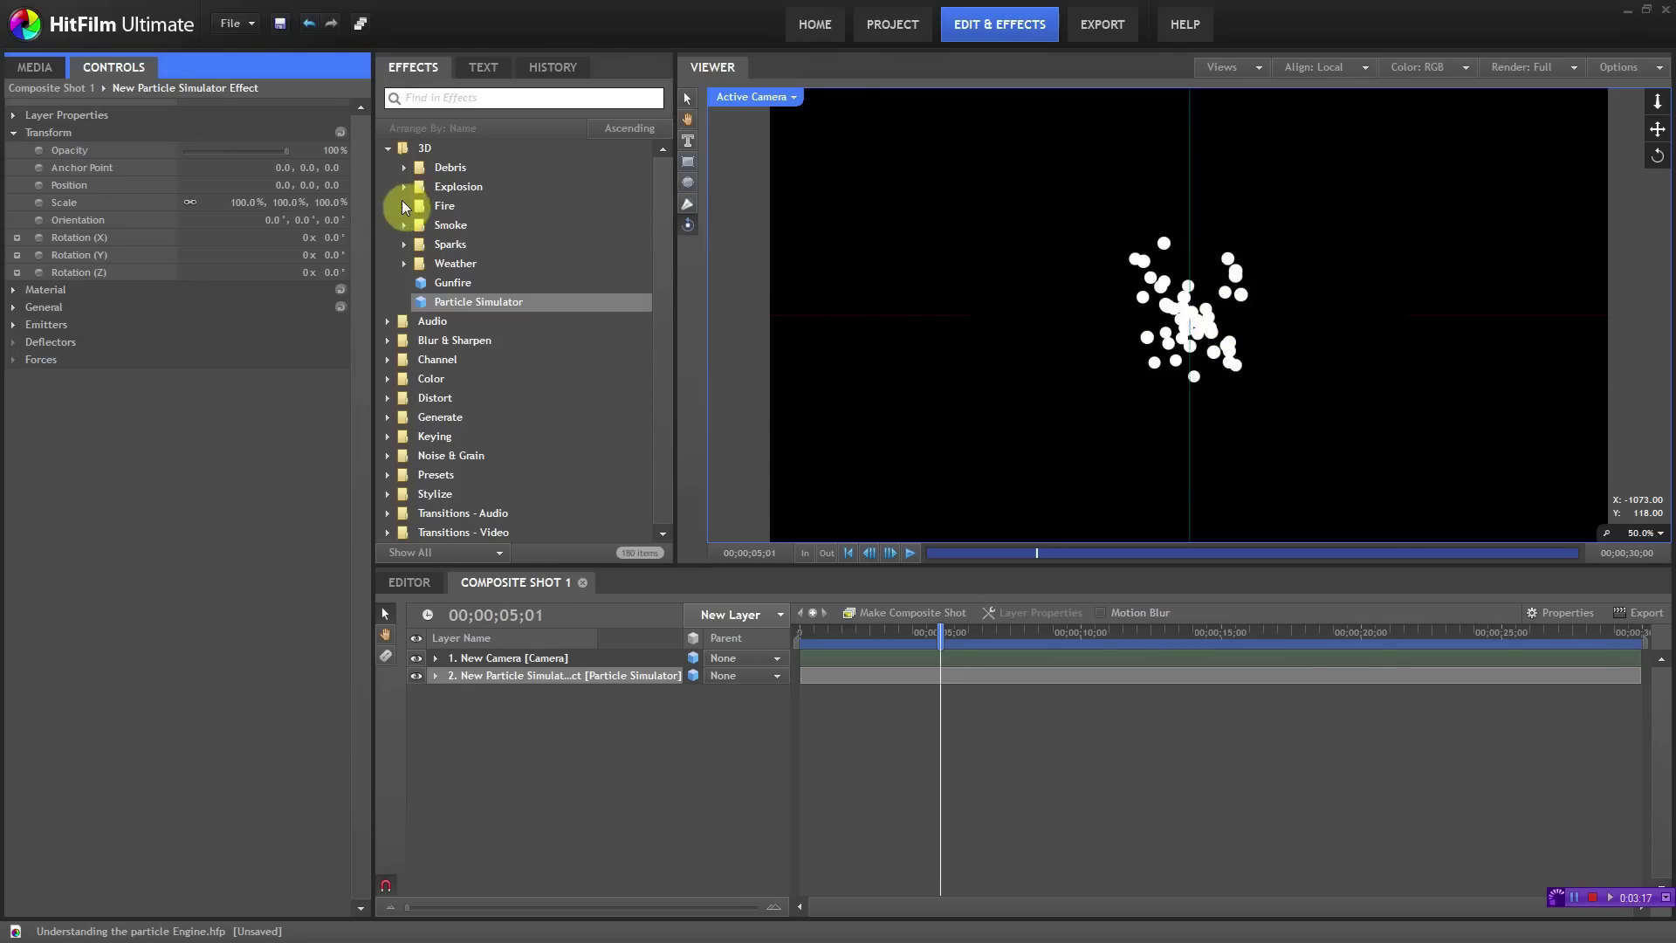
drag(285, 154, 242, 196)
key(ctrl+z)
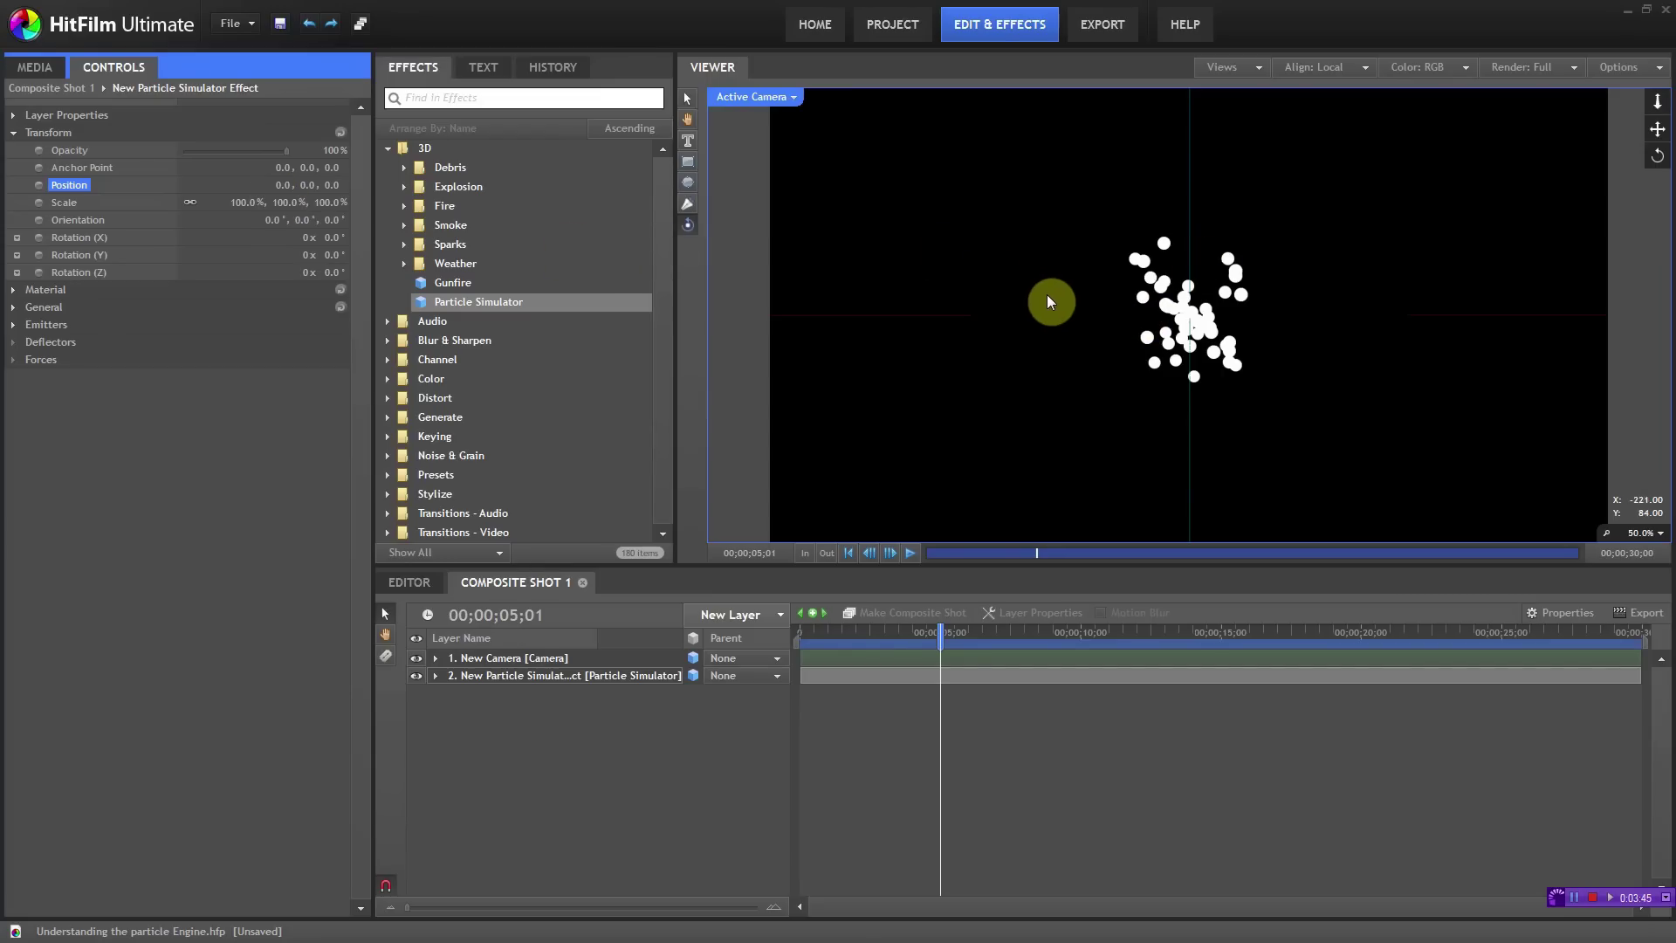
drag(284, 203, 362, 253)
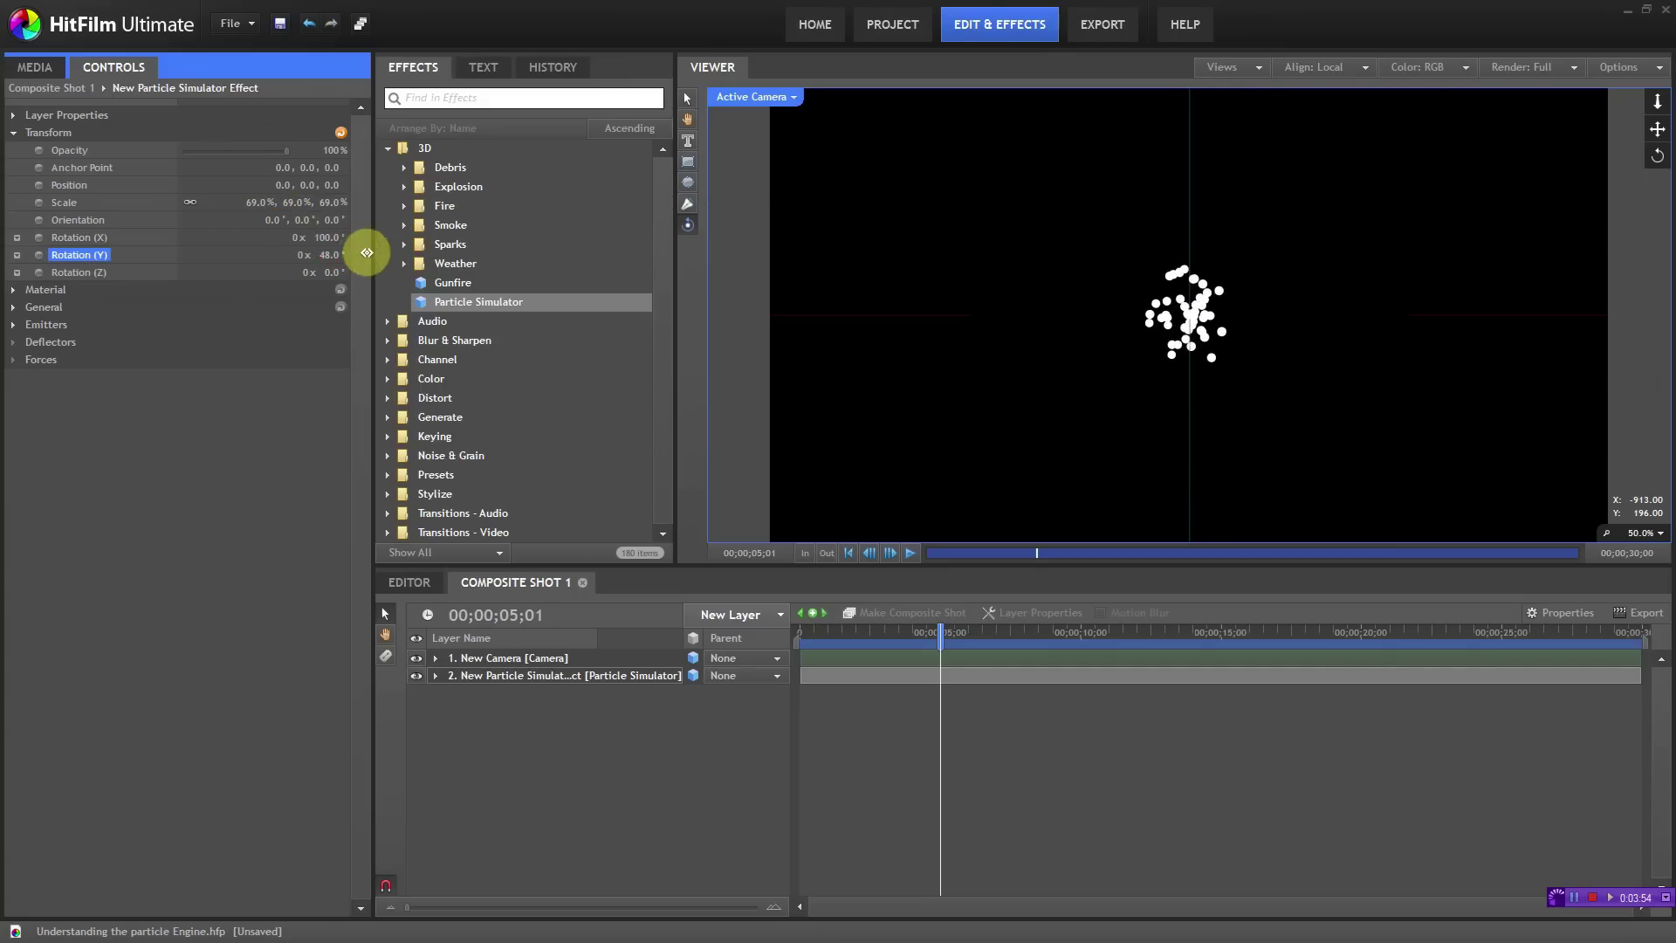
click(341, 132)
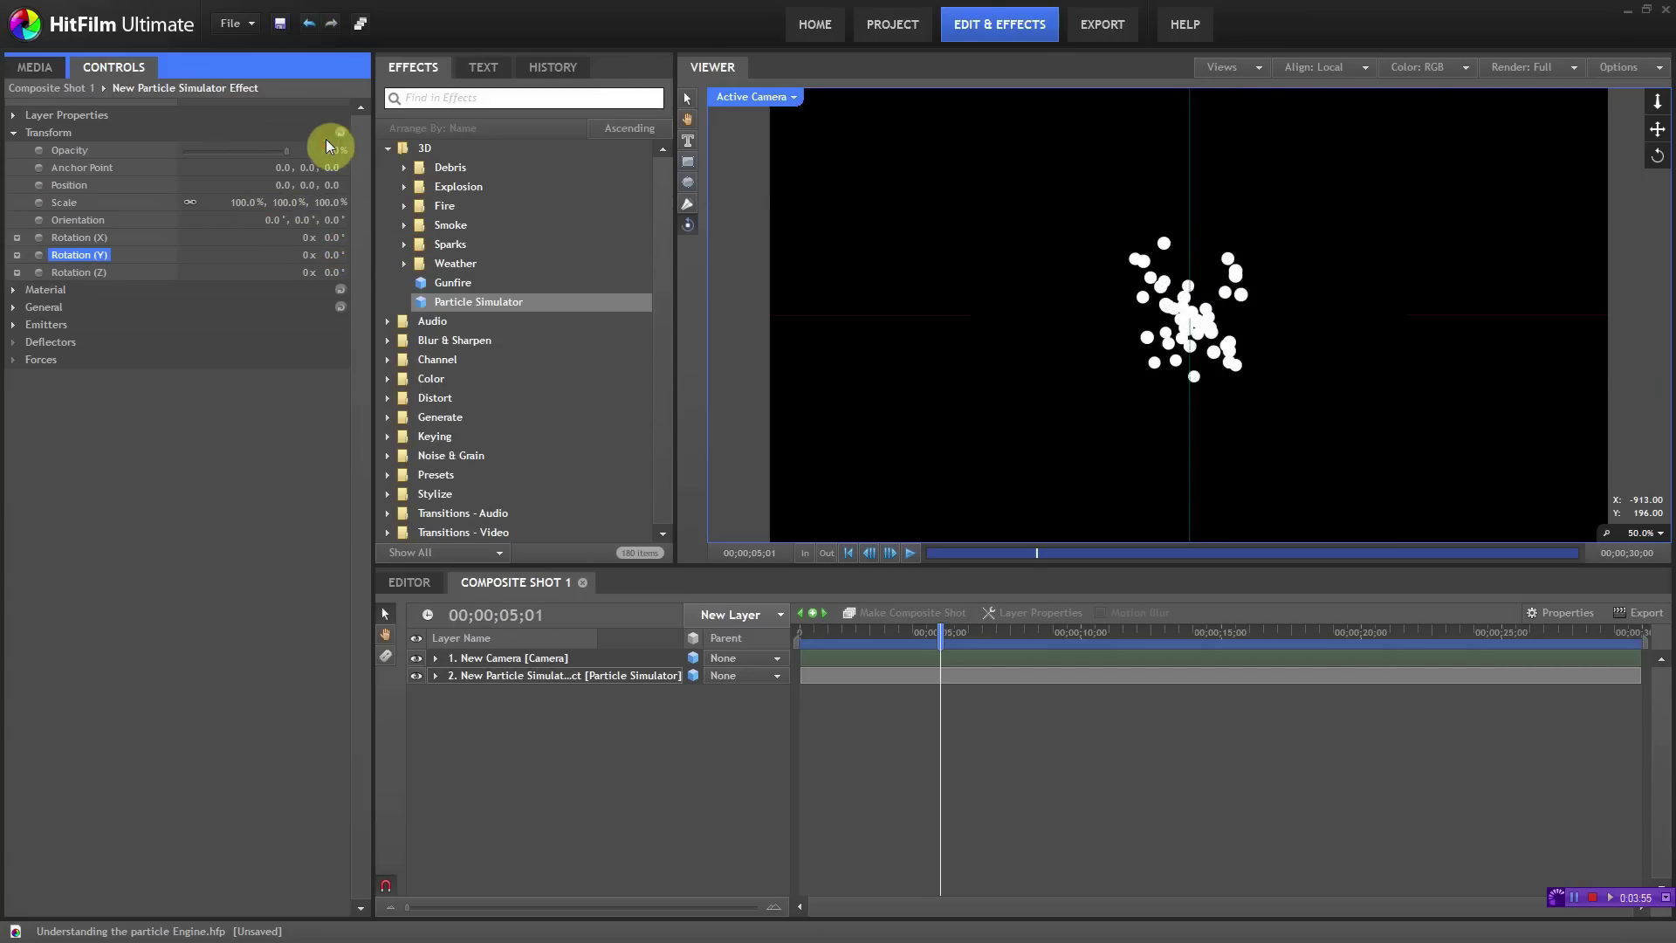
click(13, 132)
click(13, 150)
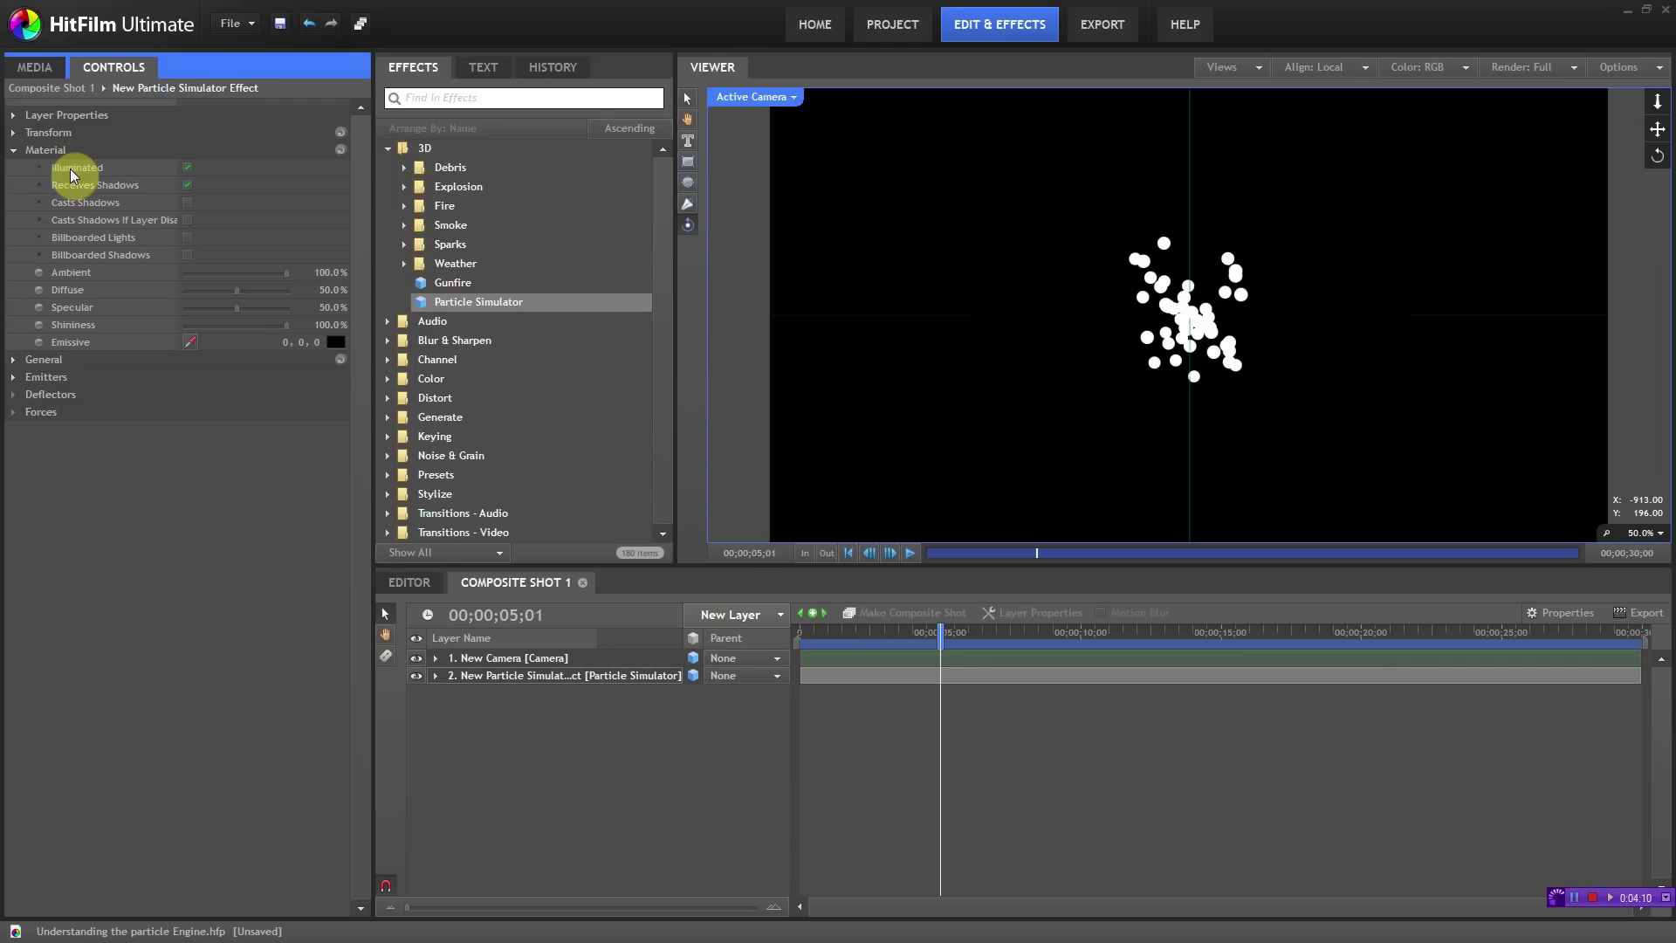
Step: Open the General settings and toggle particle Preview on, off and on again
click(14, 153)
click(14, 169)
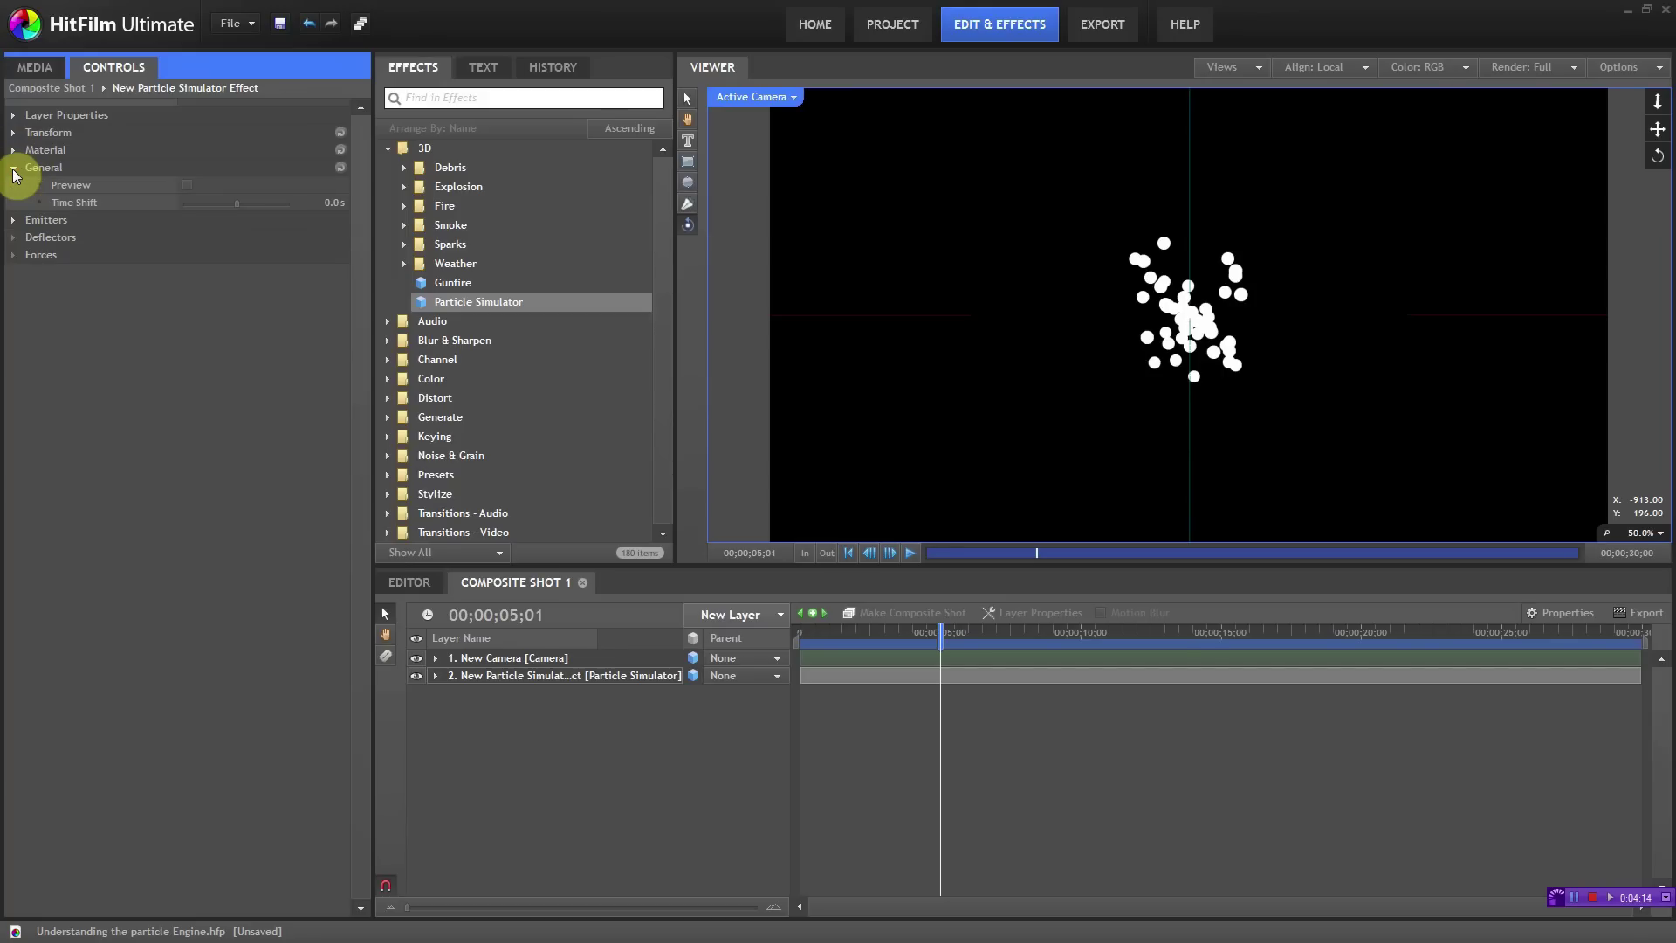
click(185, 186)
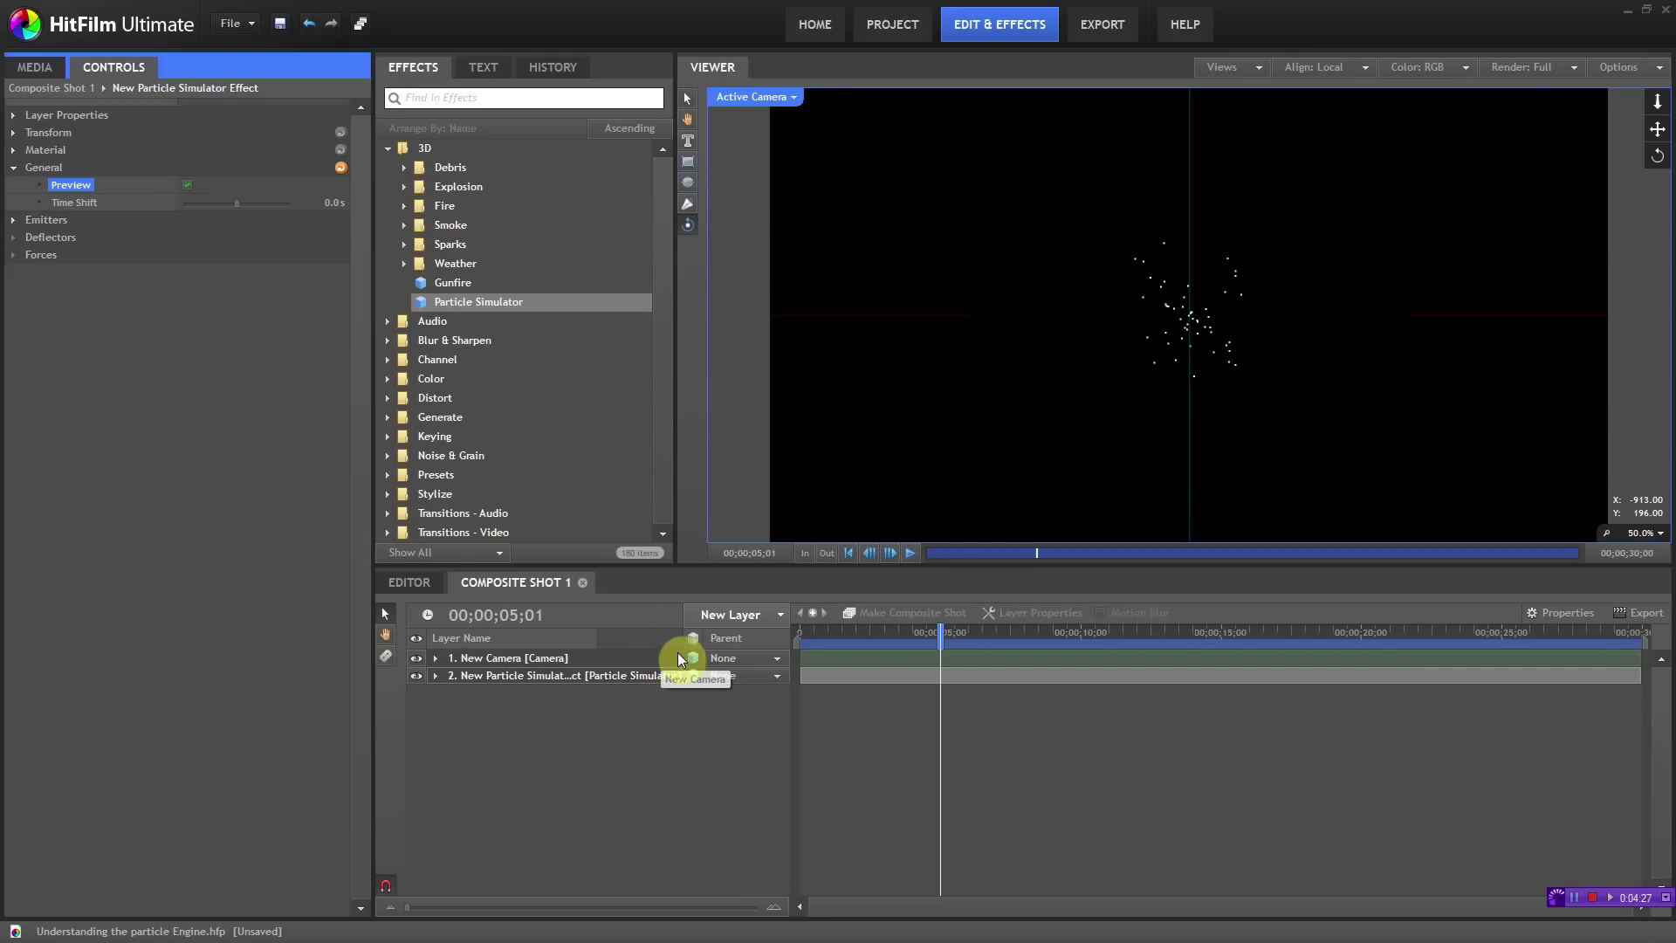
click(187, 186)
click(187, 186)
Step: View the particles at 00;00;09;00 and 00;00;08;04, turn Preview off, and return to frame 0
drag(946, 644, 1064, 616)
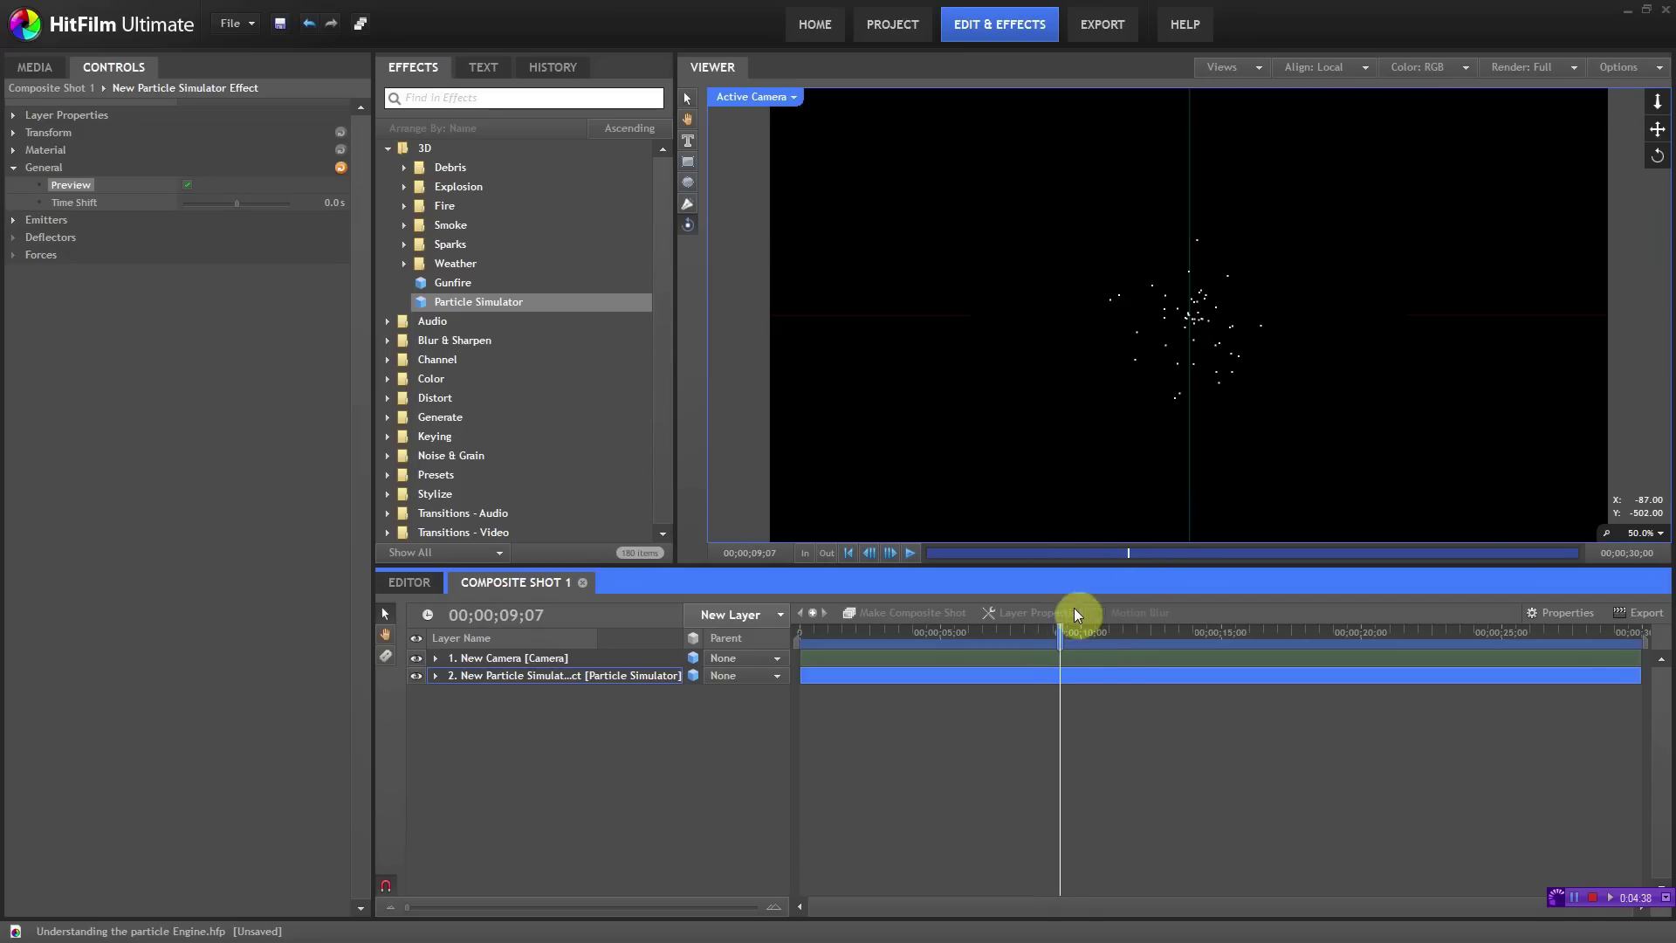
drag(1058, 635, 1028, 635)
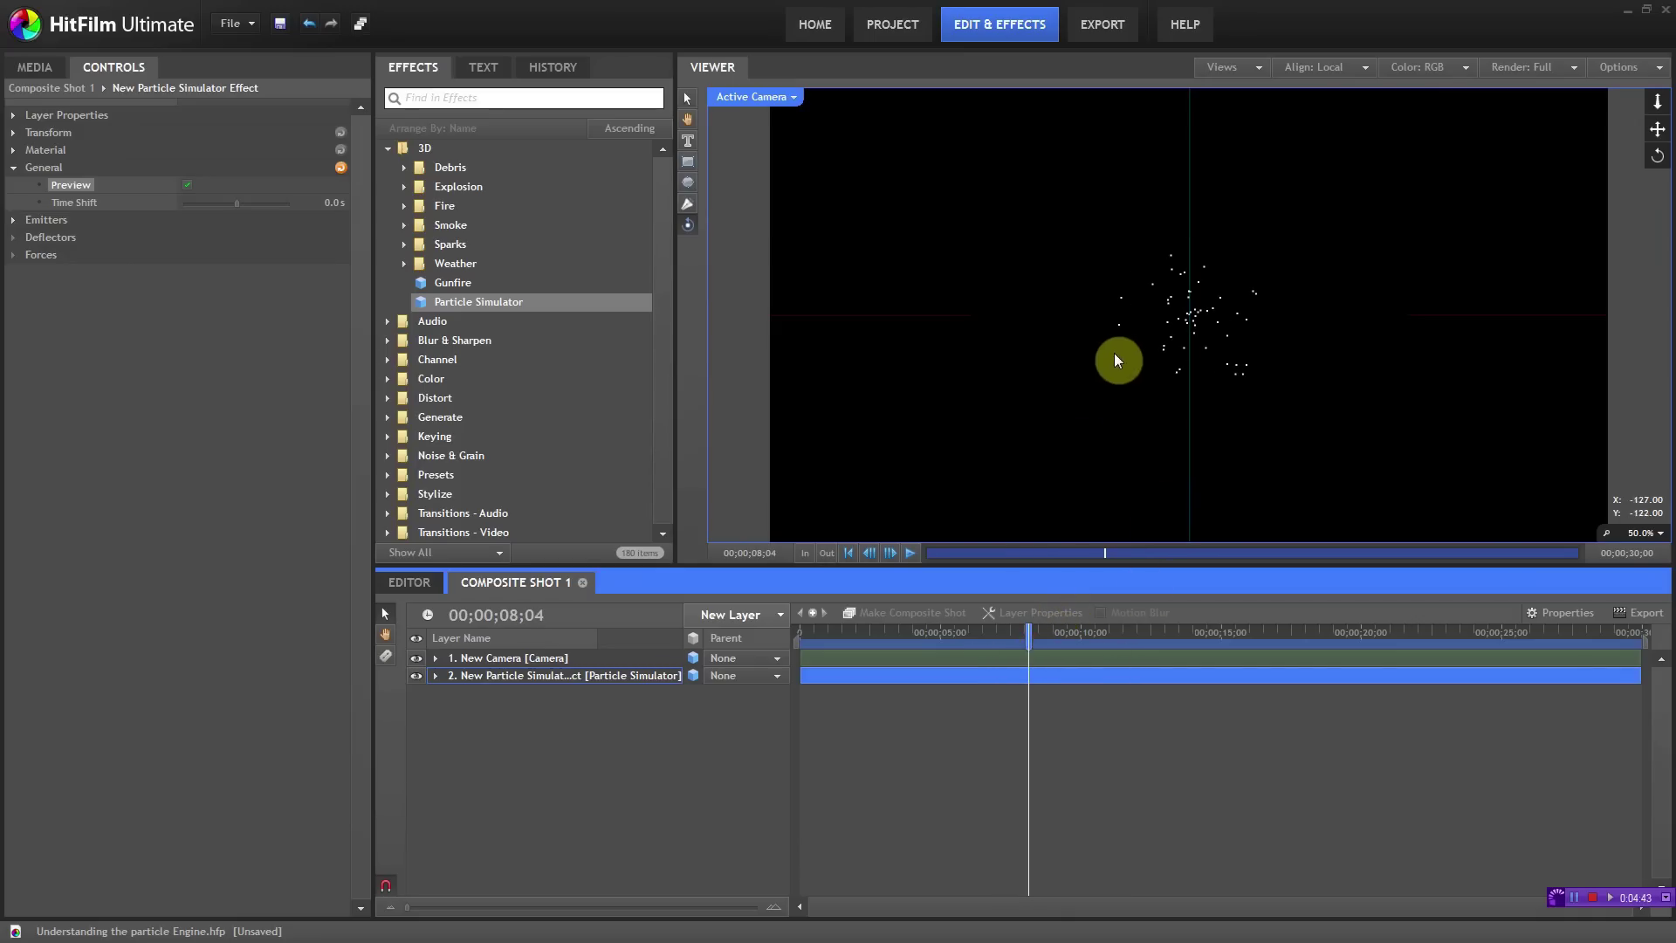
click(188, 184)
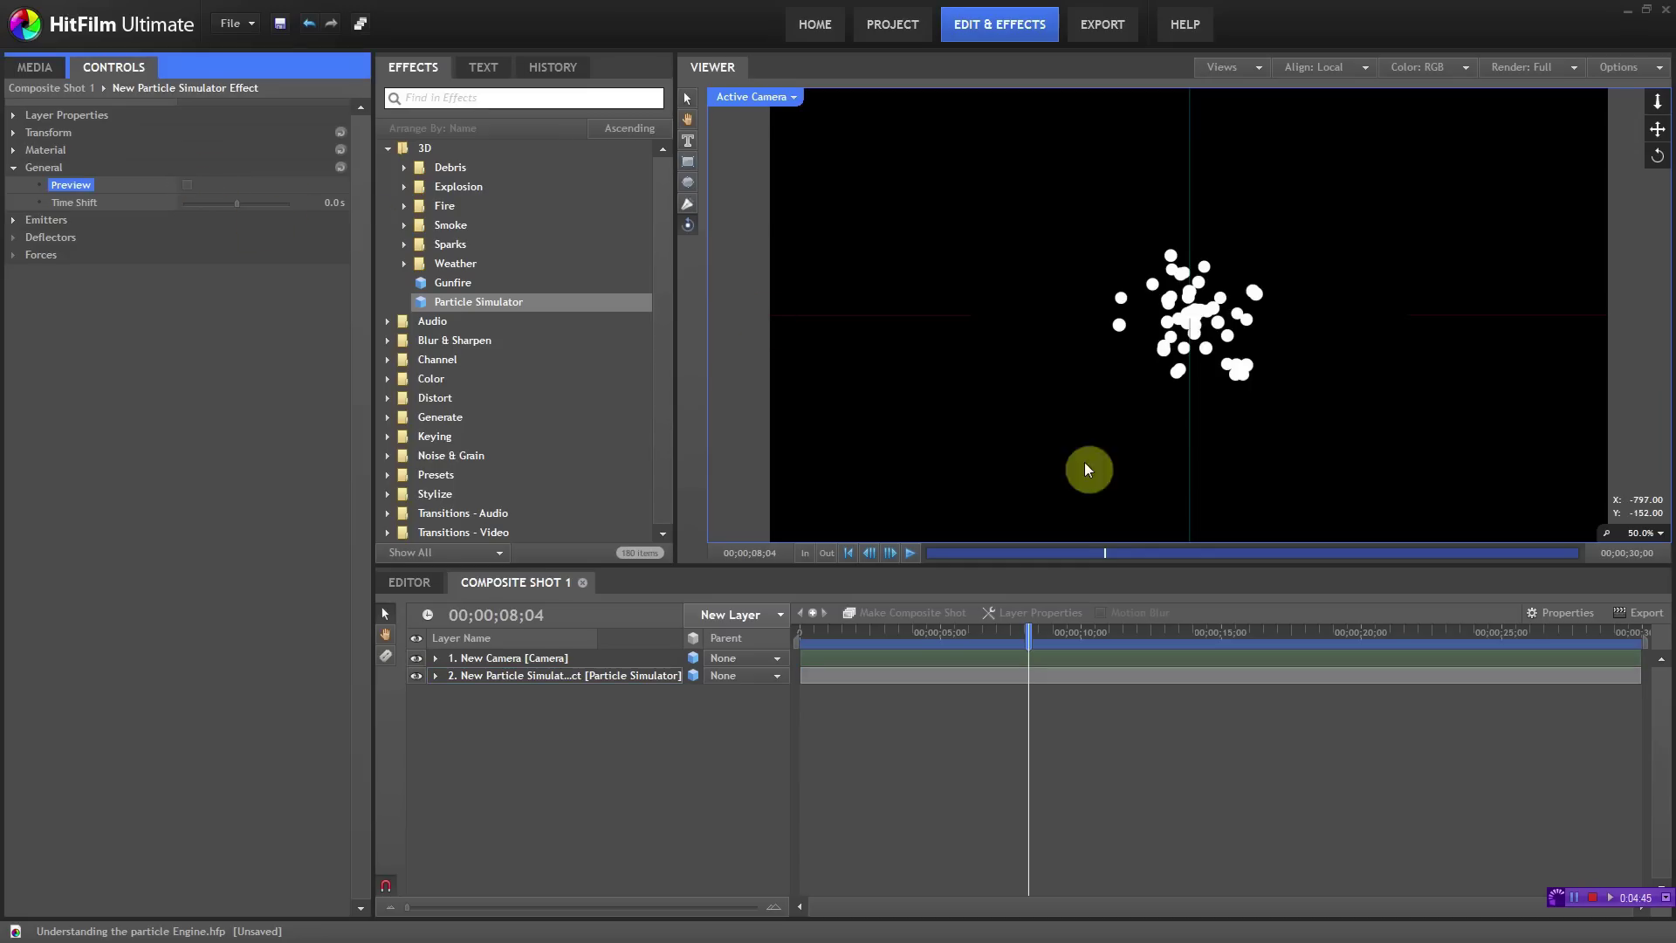
drag(1029, 633, 975, 658)
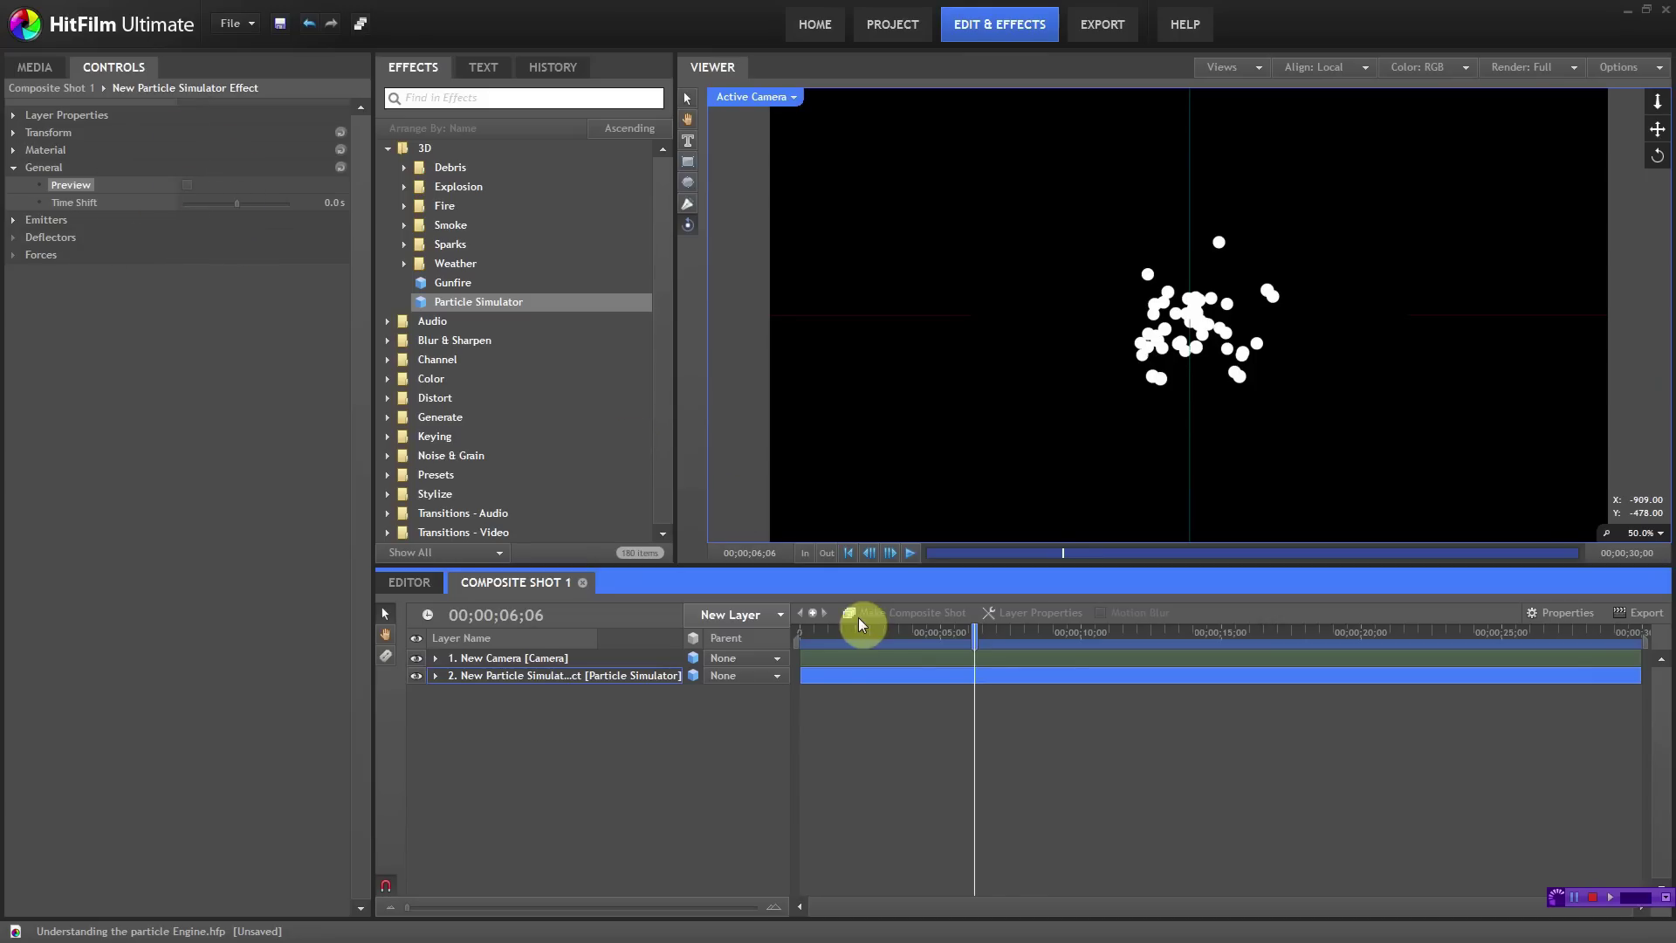
drag(973, 638, 796, 639)
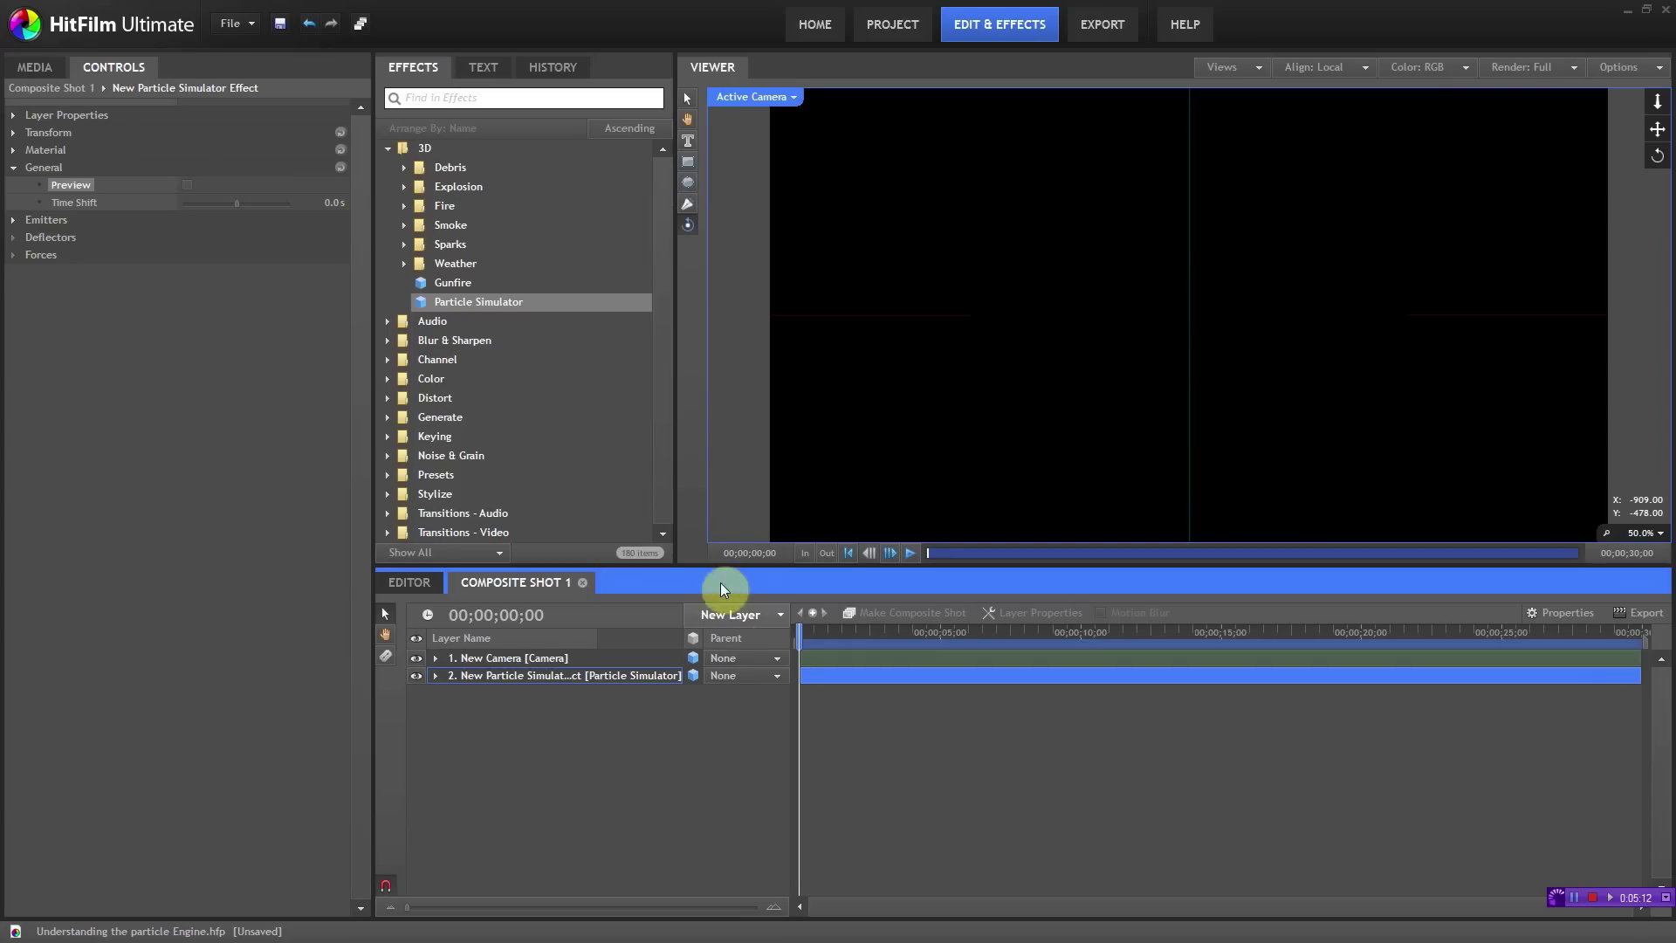
drag(799, 637, 800, 640)
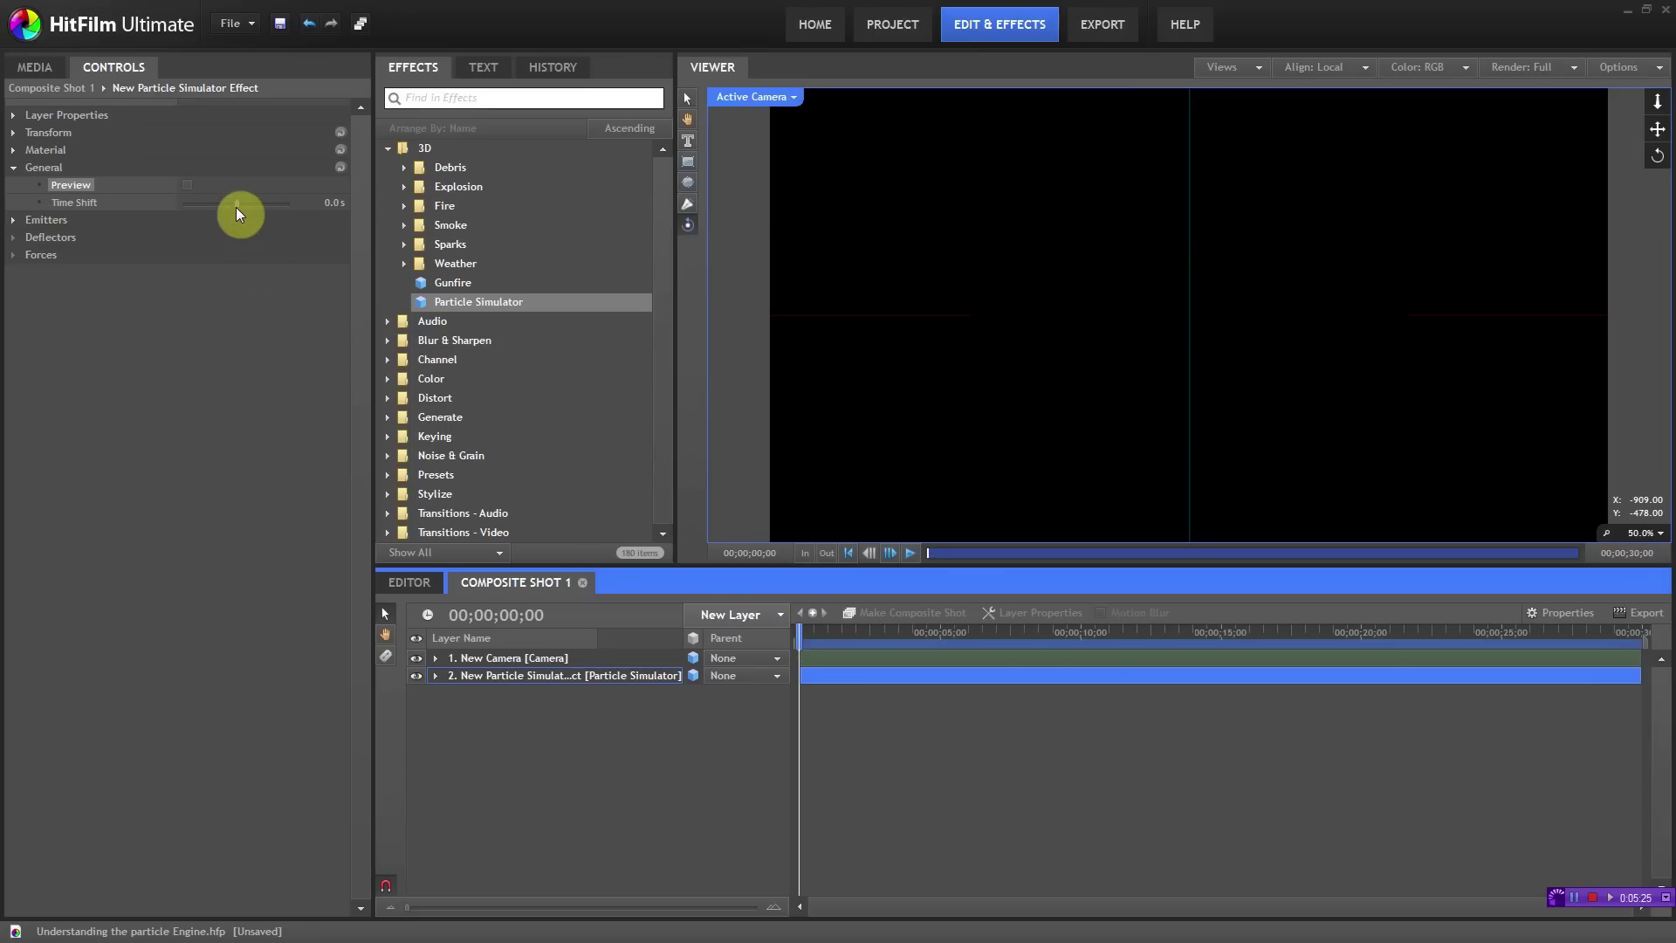
drag(236, 207, 232, 207)
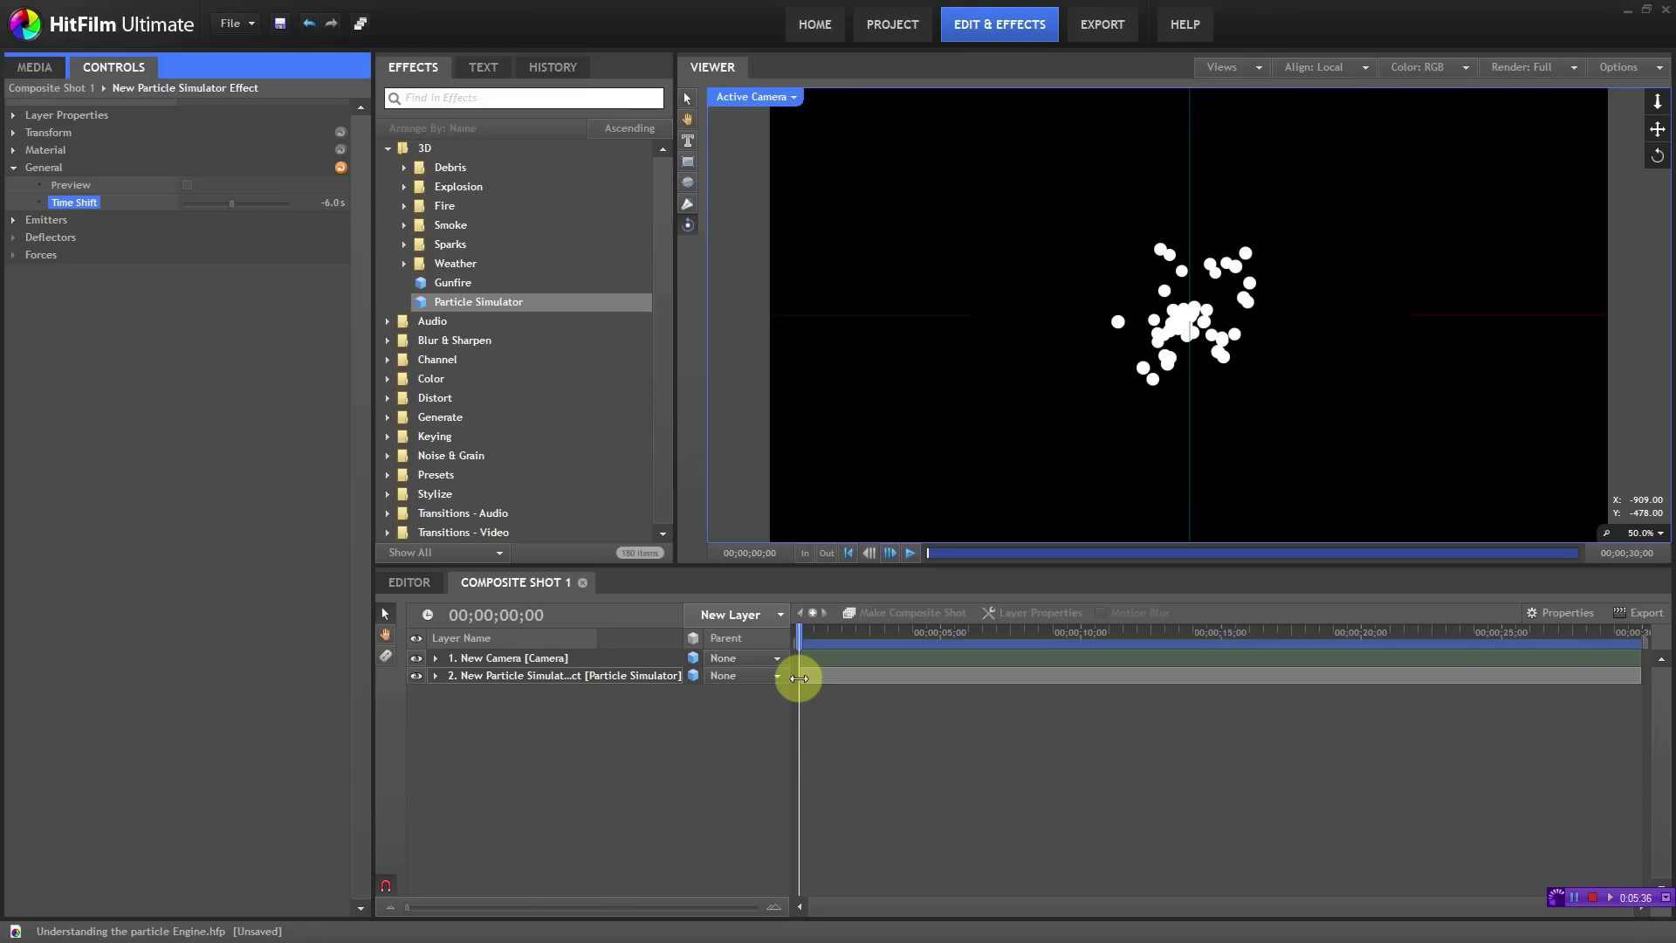
mouse_move(797, 643)
mouse_down()
mouse_move(821, 648)
mouse_move(797, 648)
mouse_up()
drag(228, 203, 240, 201)
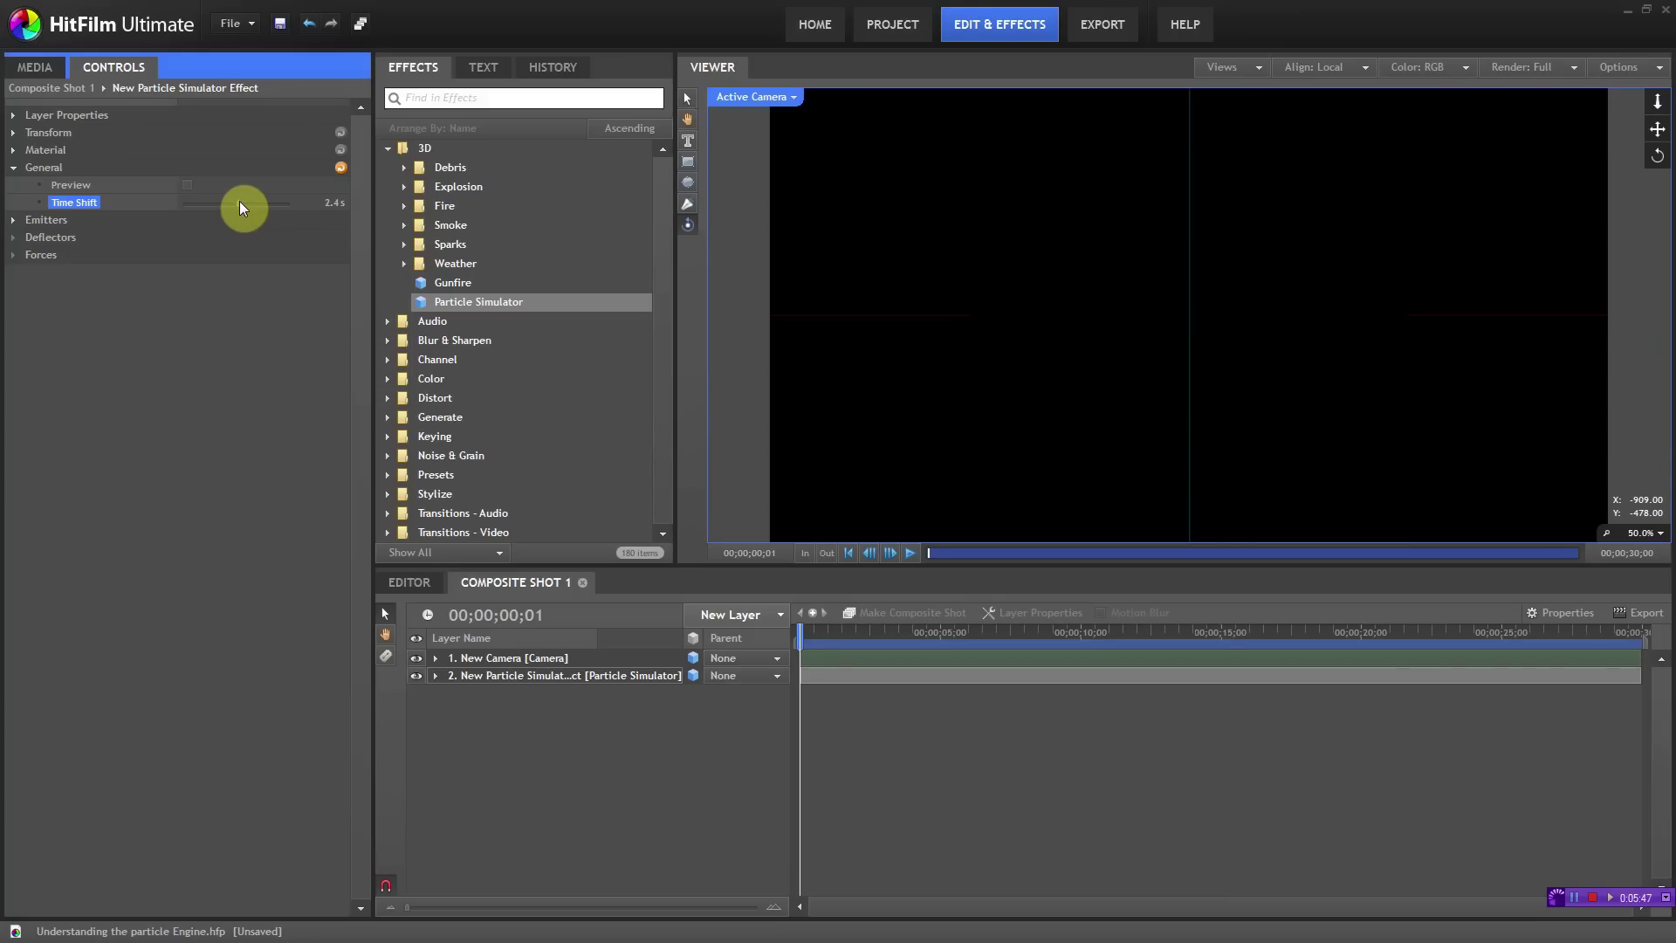
drag(798, 643, 862, 644)
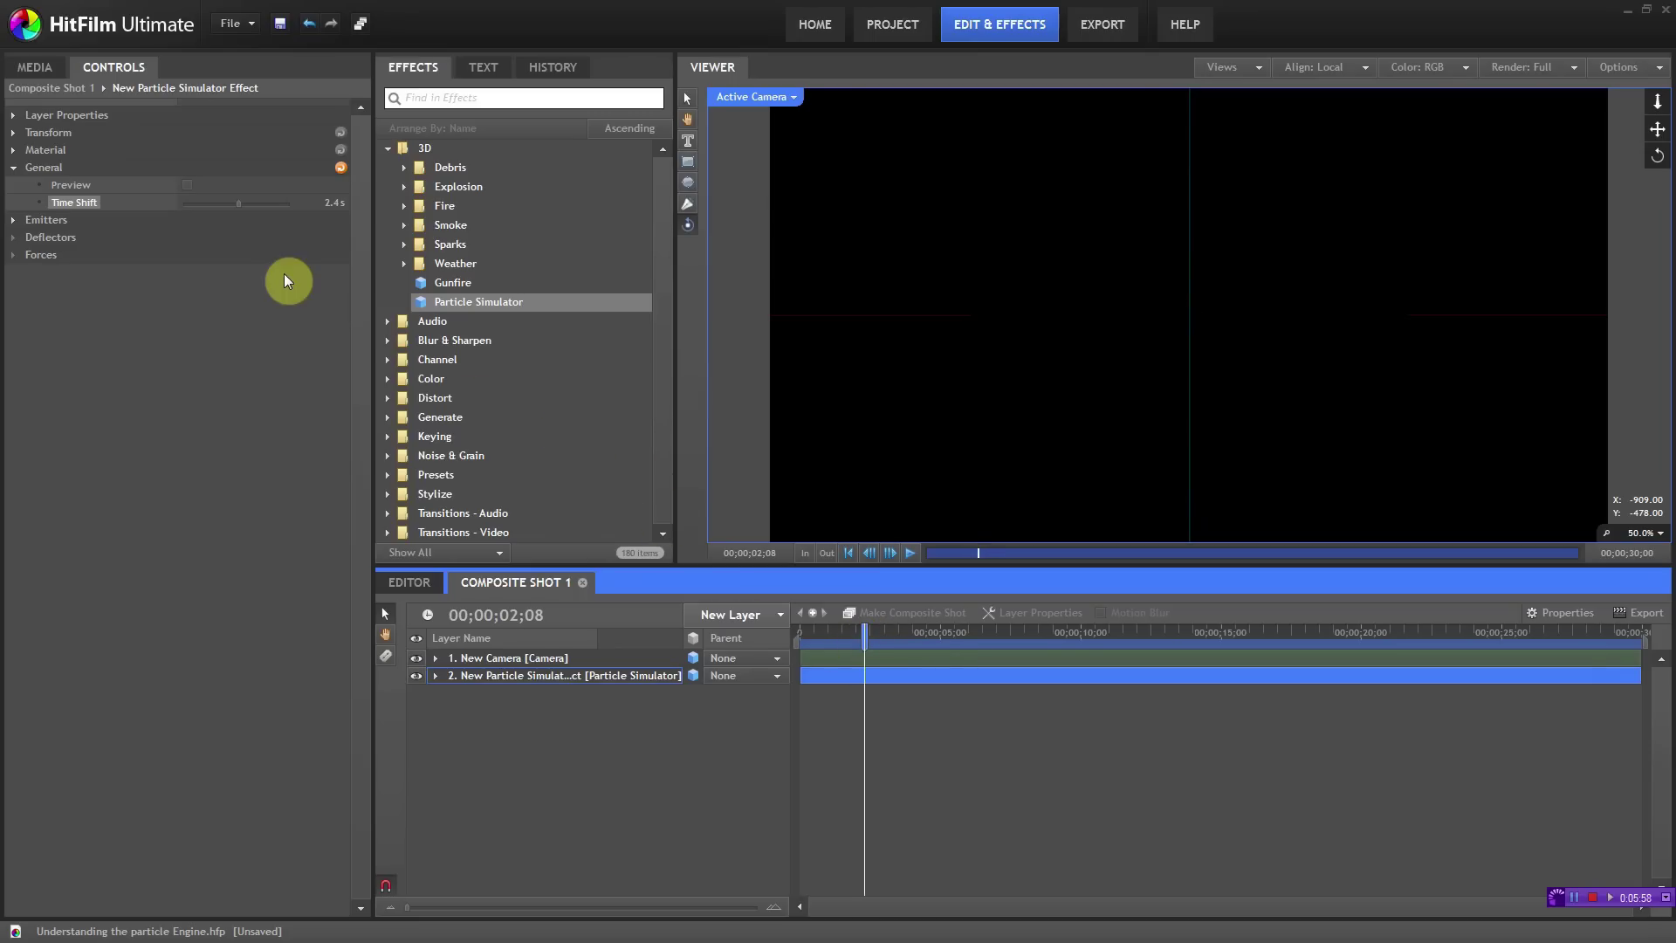
click(330, 203)
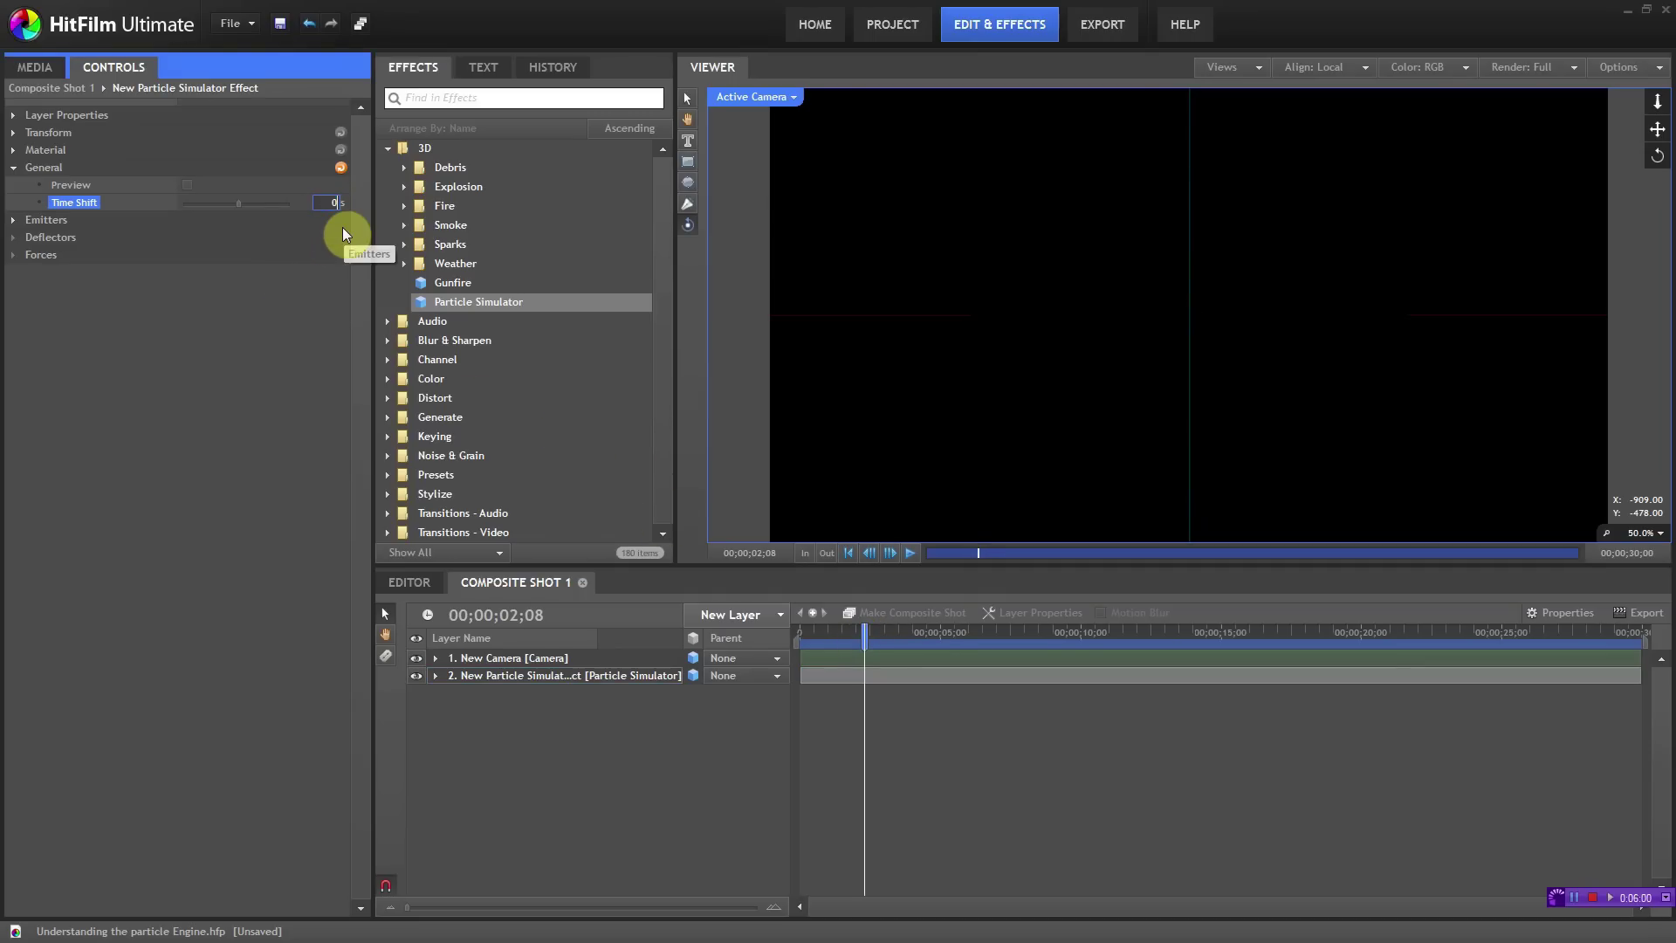
text(0)
key(Return)
mouse_move(855, 650)
mouse_down()
mouse_move(796, 638)
mouse_move(830, 646)
mouse_up()
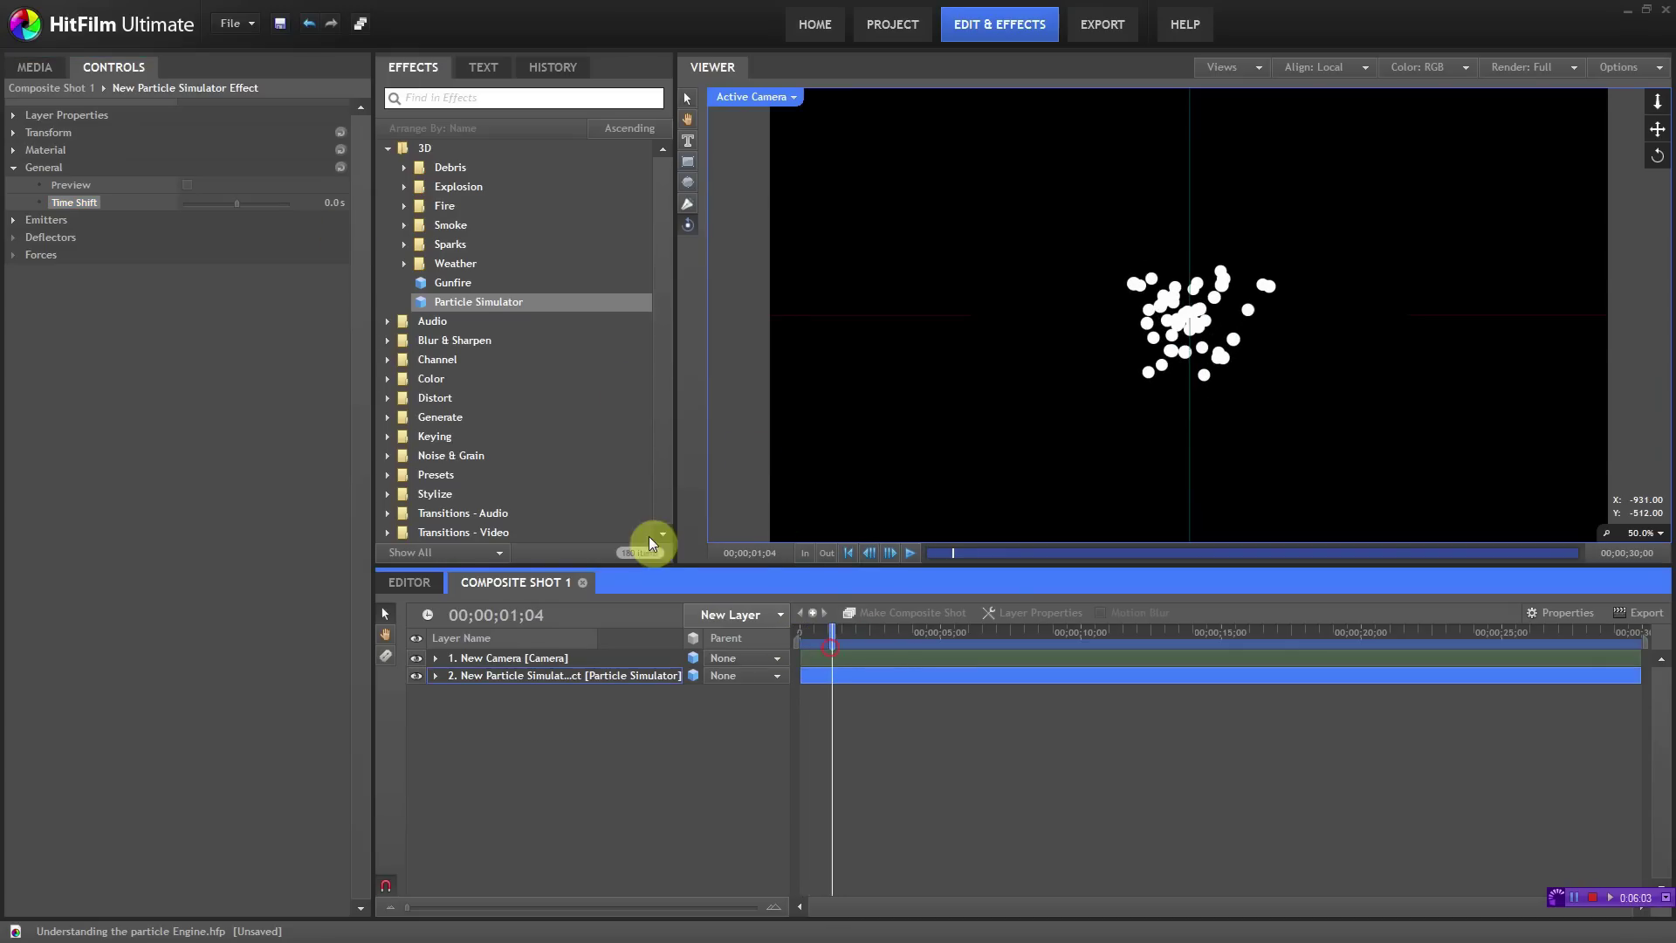
click(13, 166)
Step: Under Emitters, rename the Emitter entry to 'Tutorial'
click(14, 186)
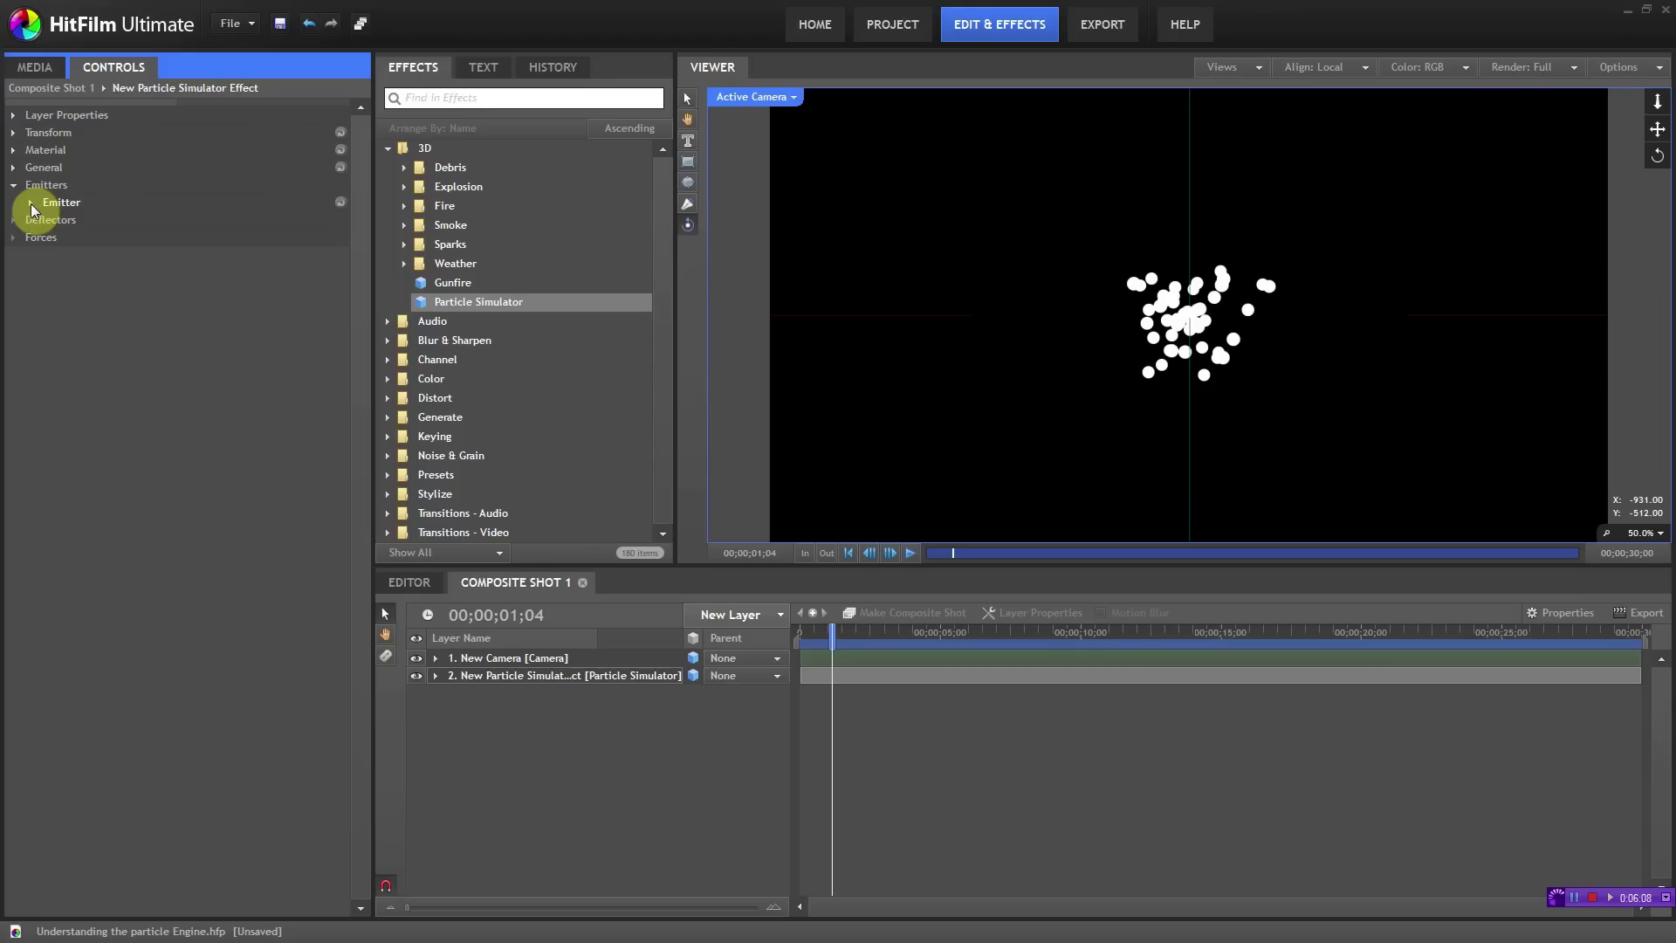
click(31, 202)
click(31, 202)
right_click(61, 206)
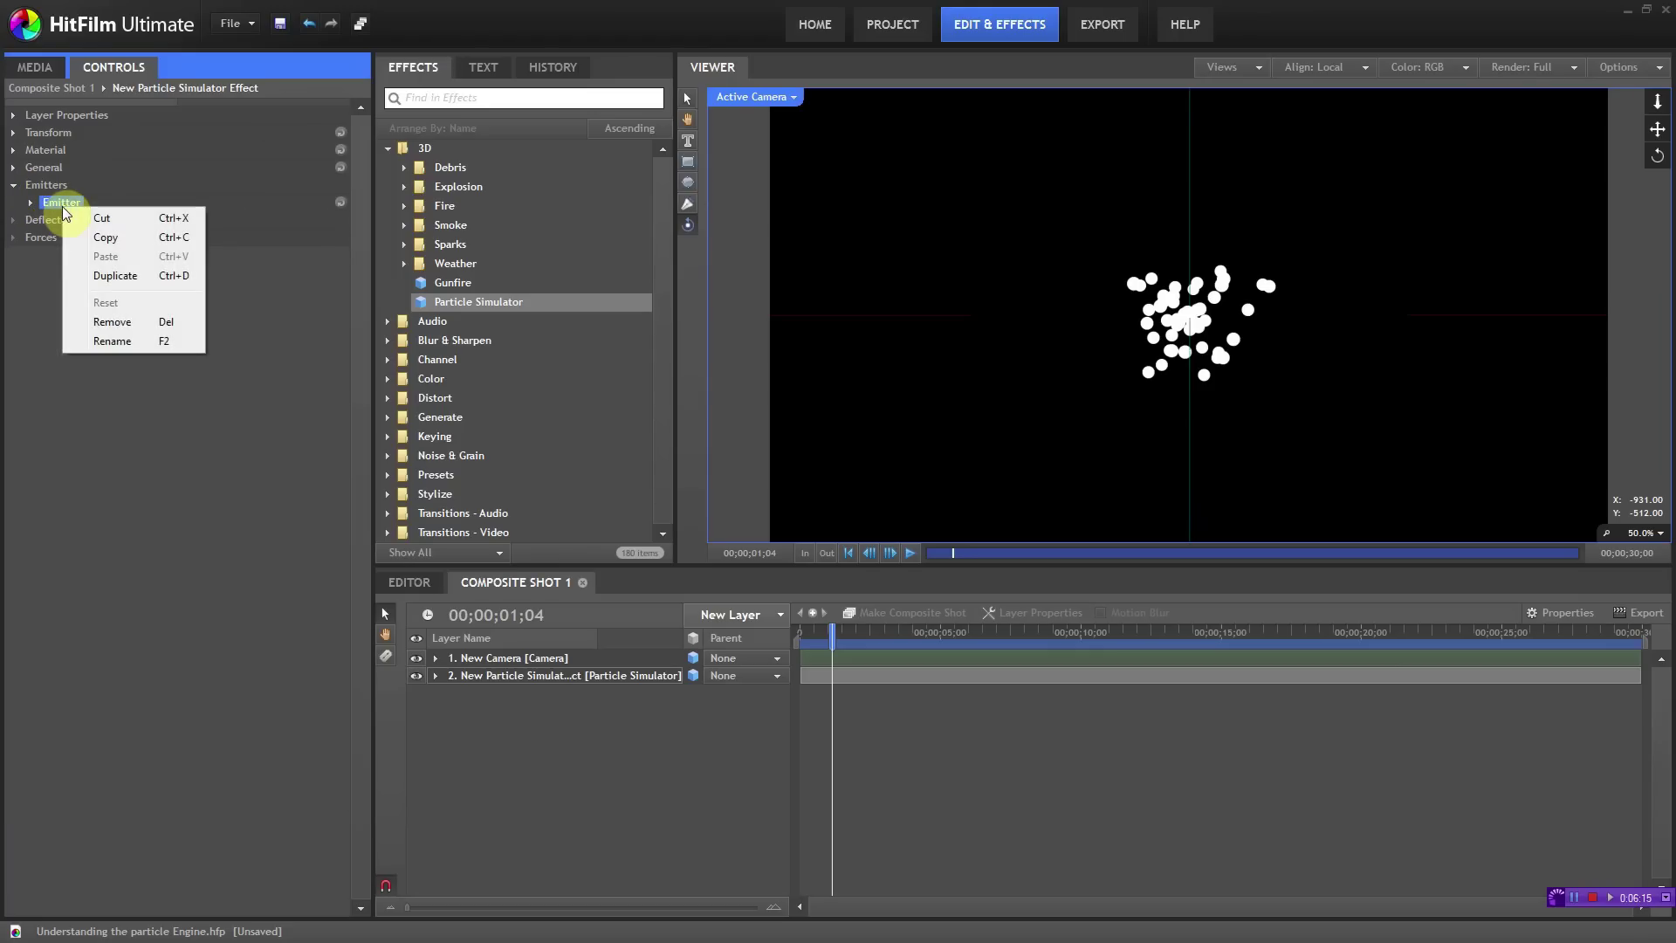
click(106, 342)
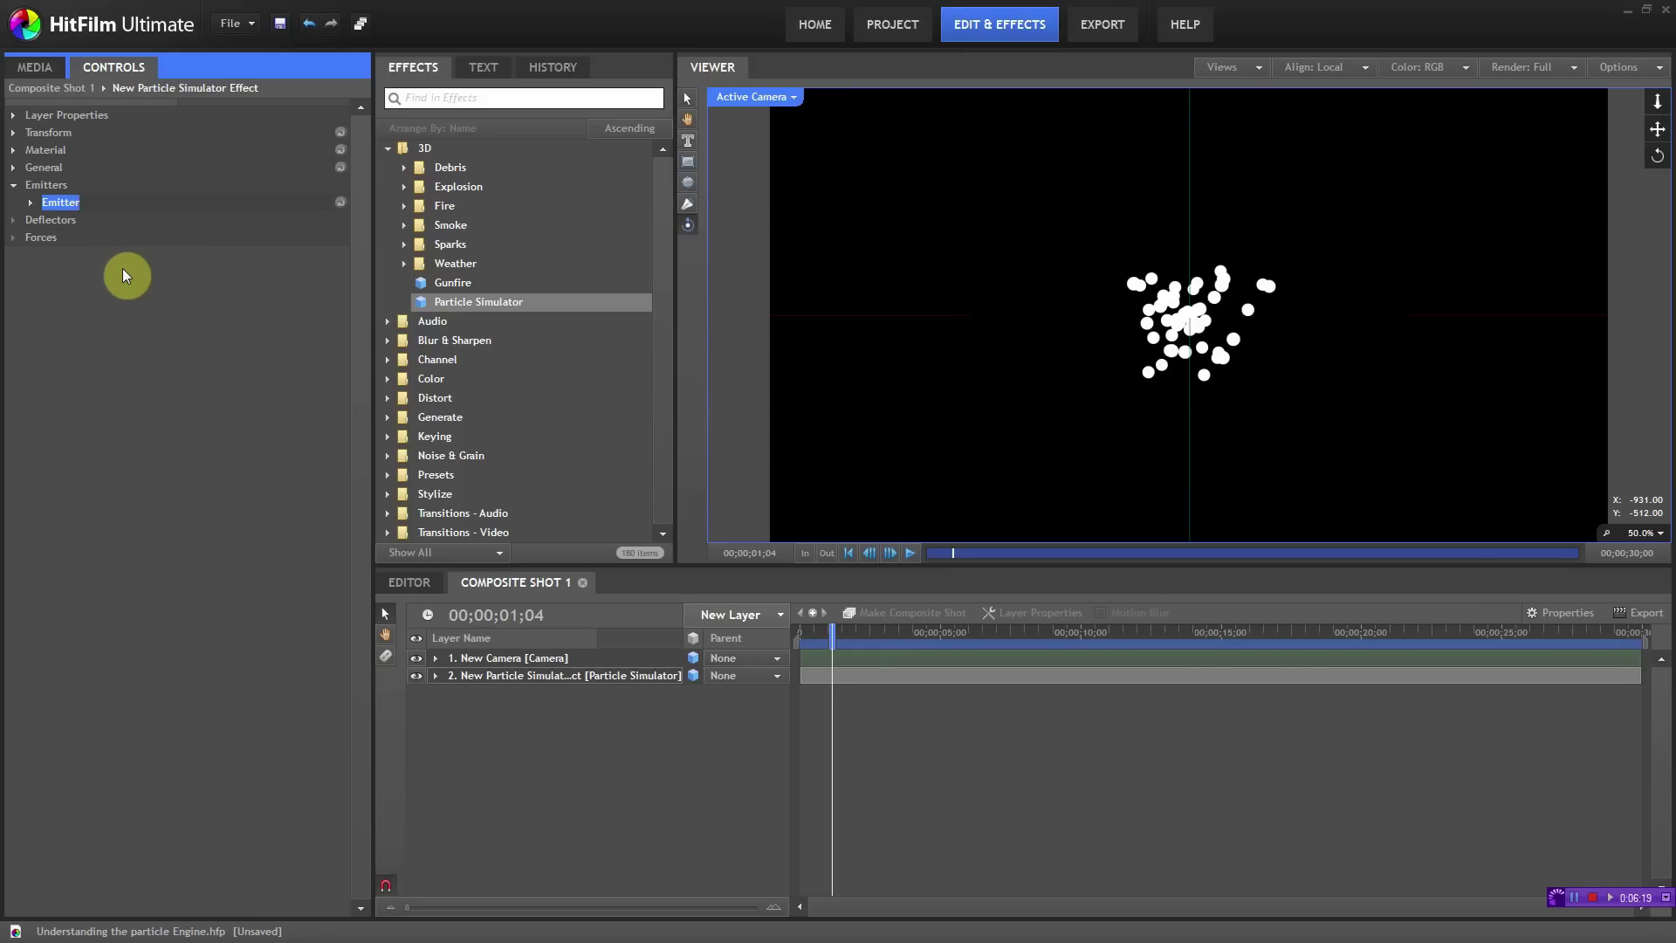
text(Tutorial)
key(Return)
Step: Expand the Tutorial emitter and scrub around 00;00;01;17 to watch the particles spread
click(35, 202)
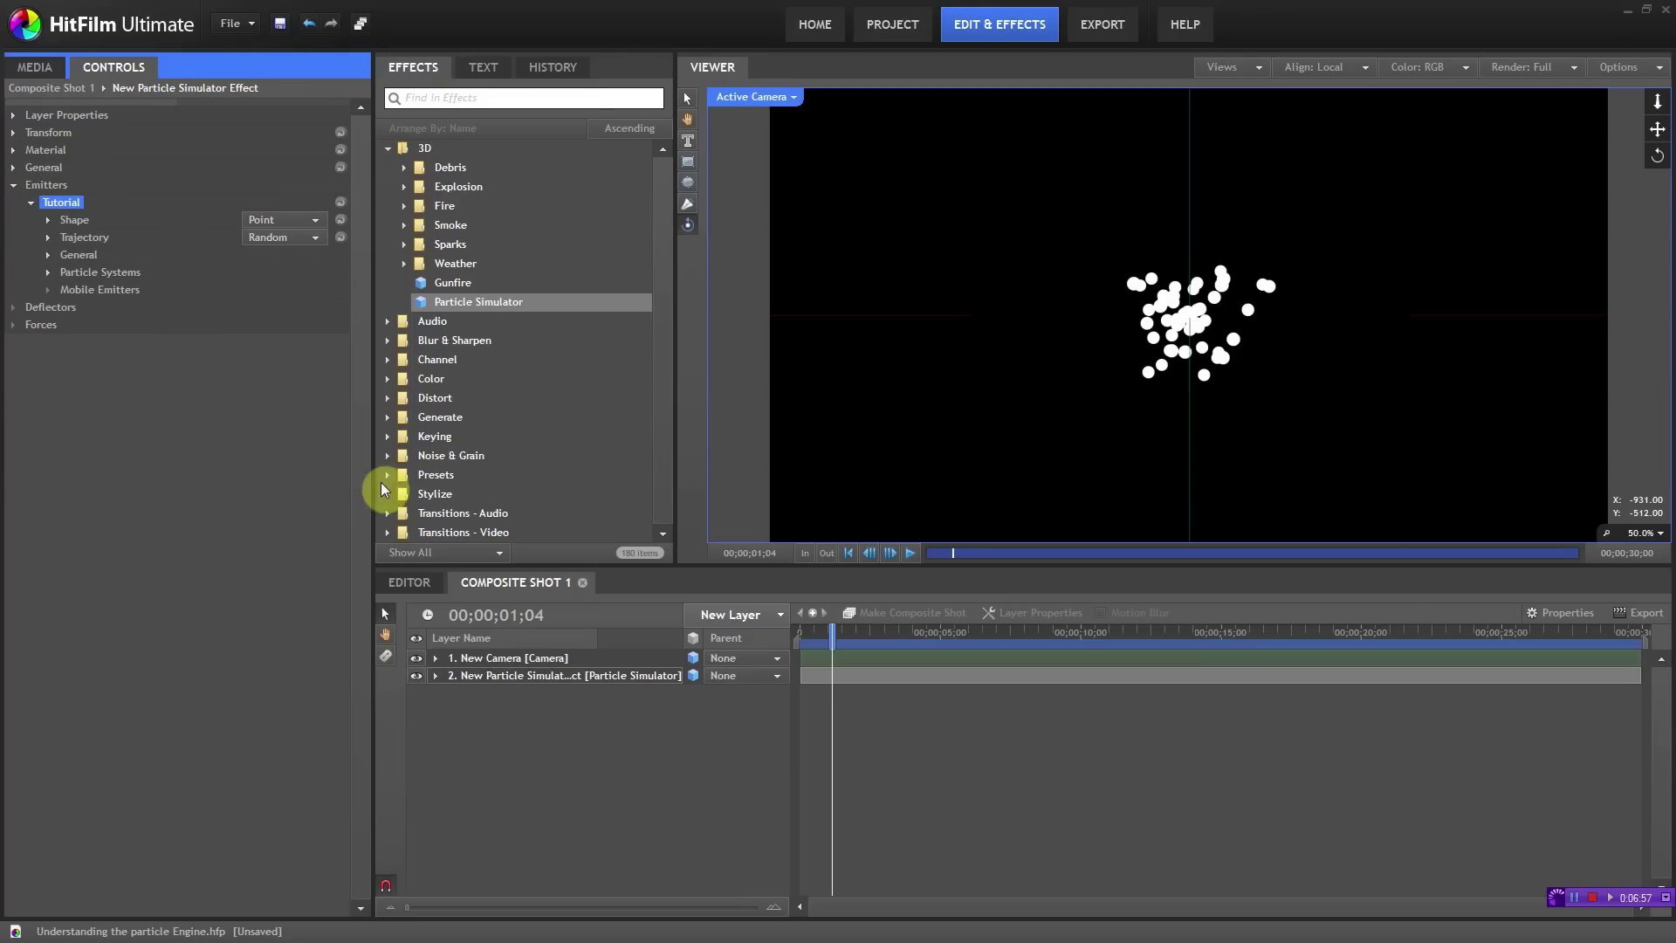
drag(832, 634, 847, 634)
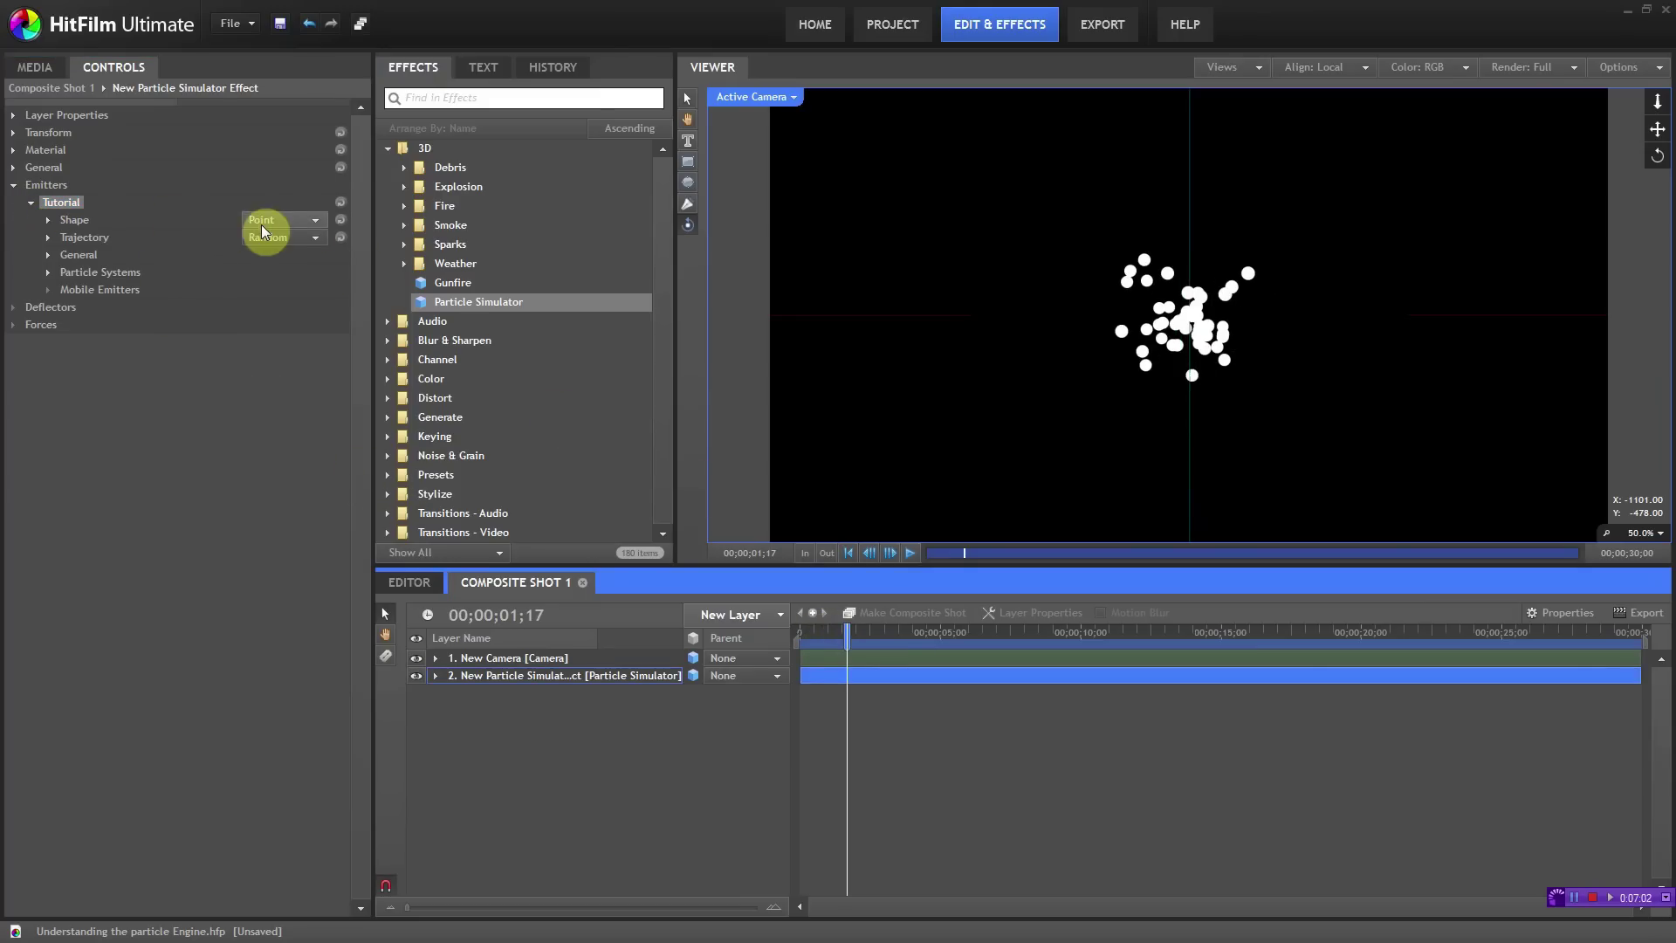
drag(847, 635, 827, 636)
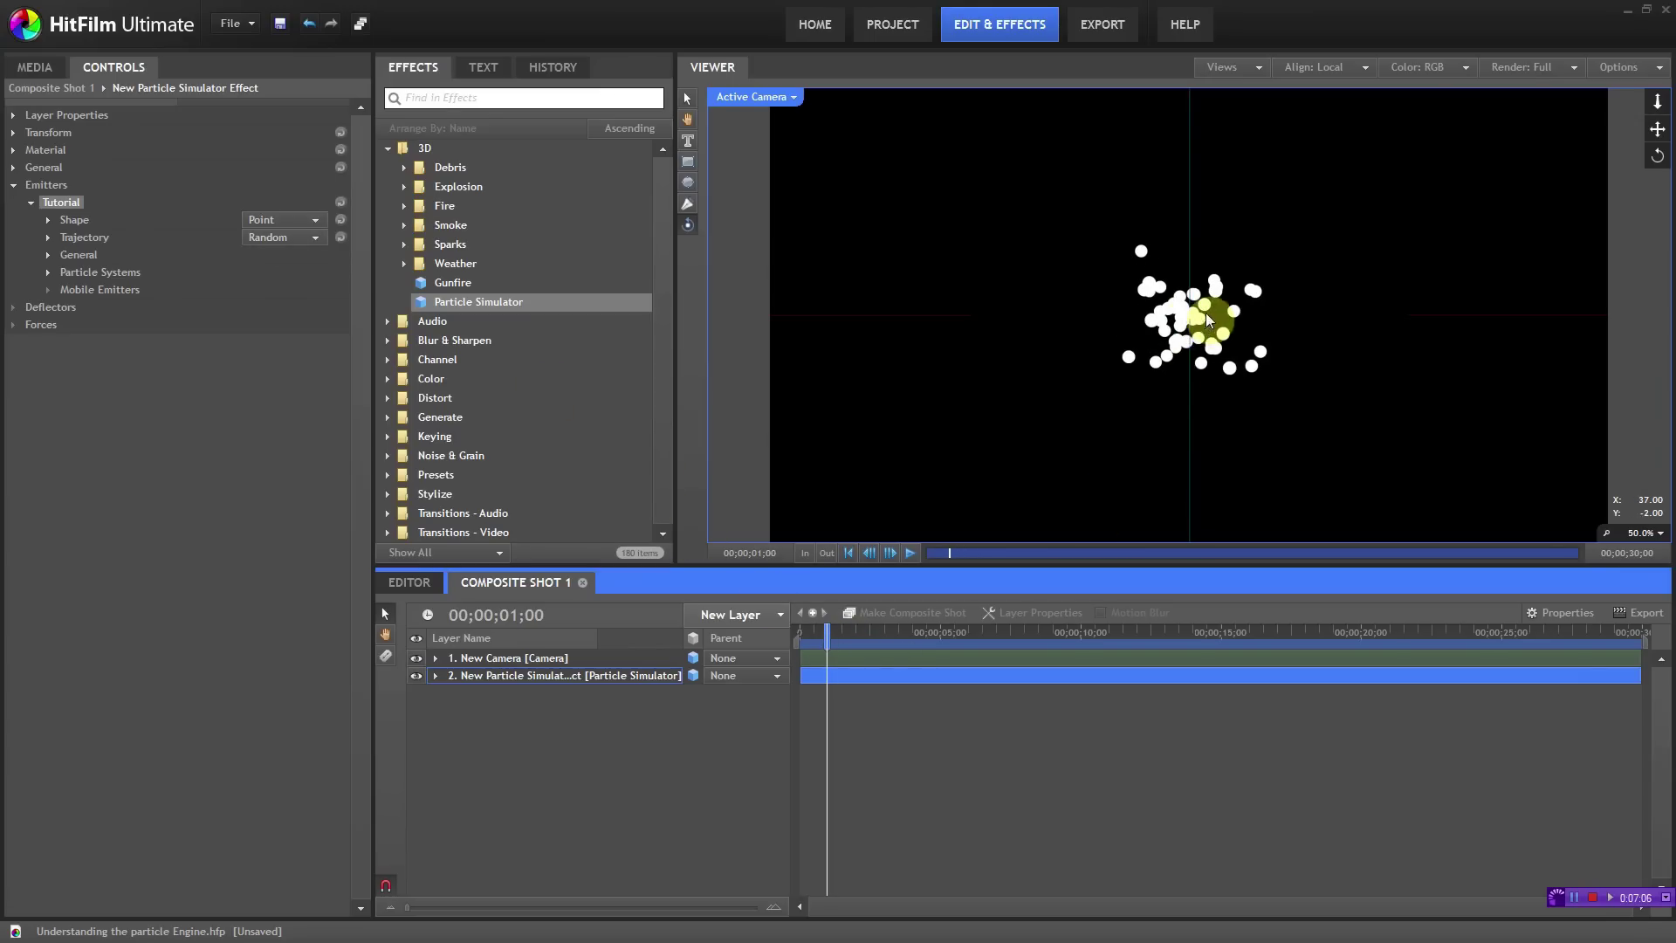
drag(825, 634, 860, 631)
Step: Set the emitter Shape to Circle and expand its Shape properties, selecting Position
click(278, 220)
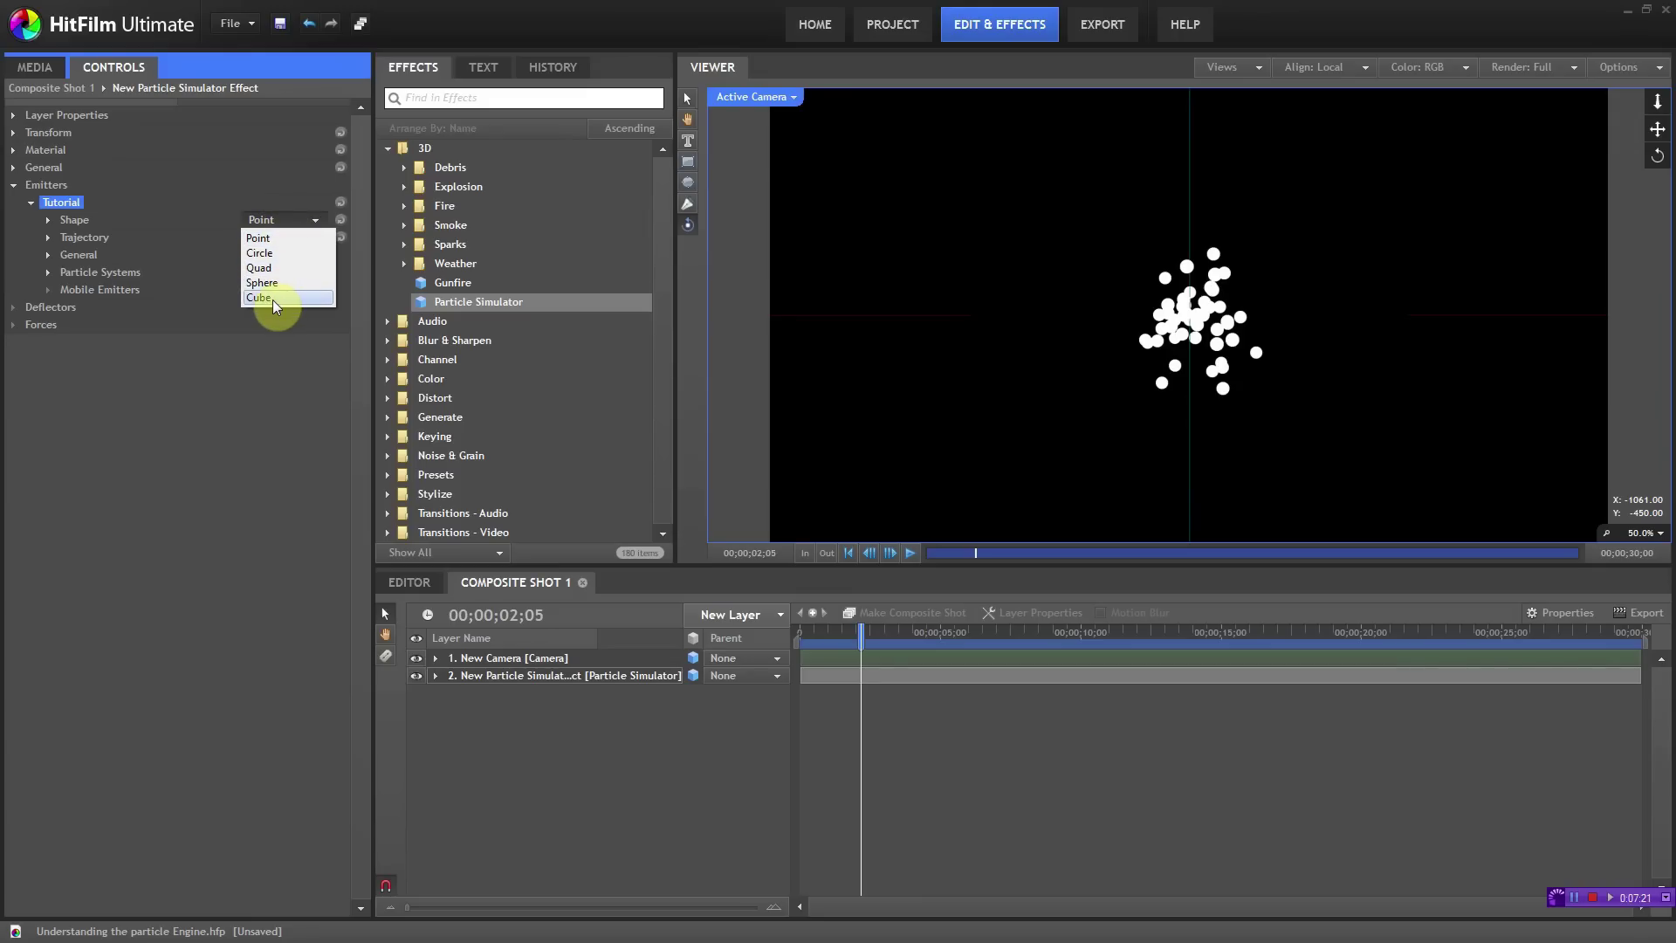
click(308, 254)
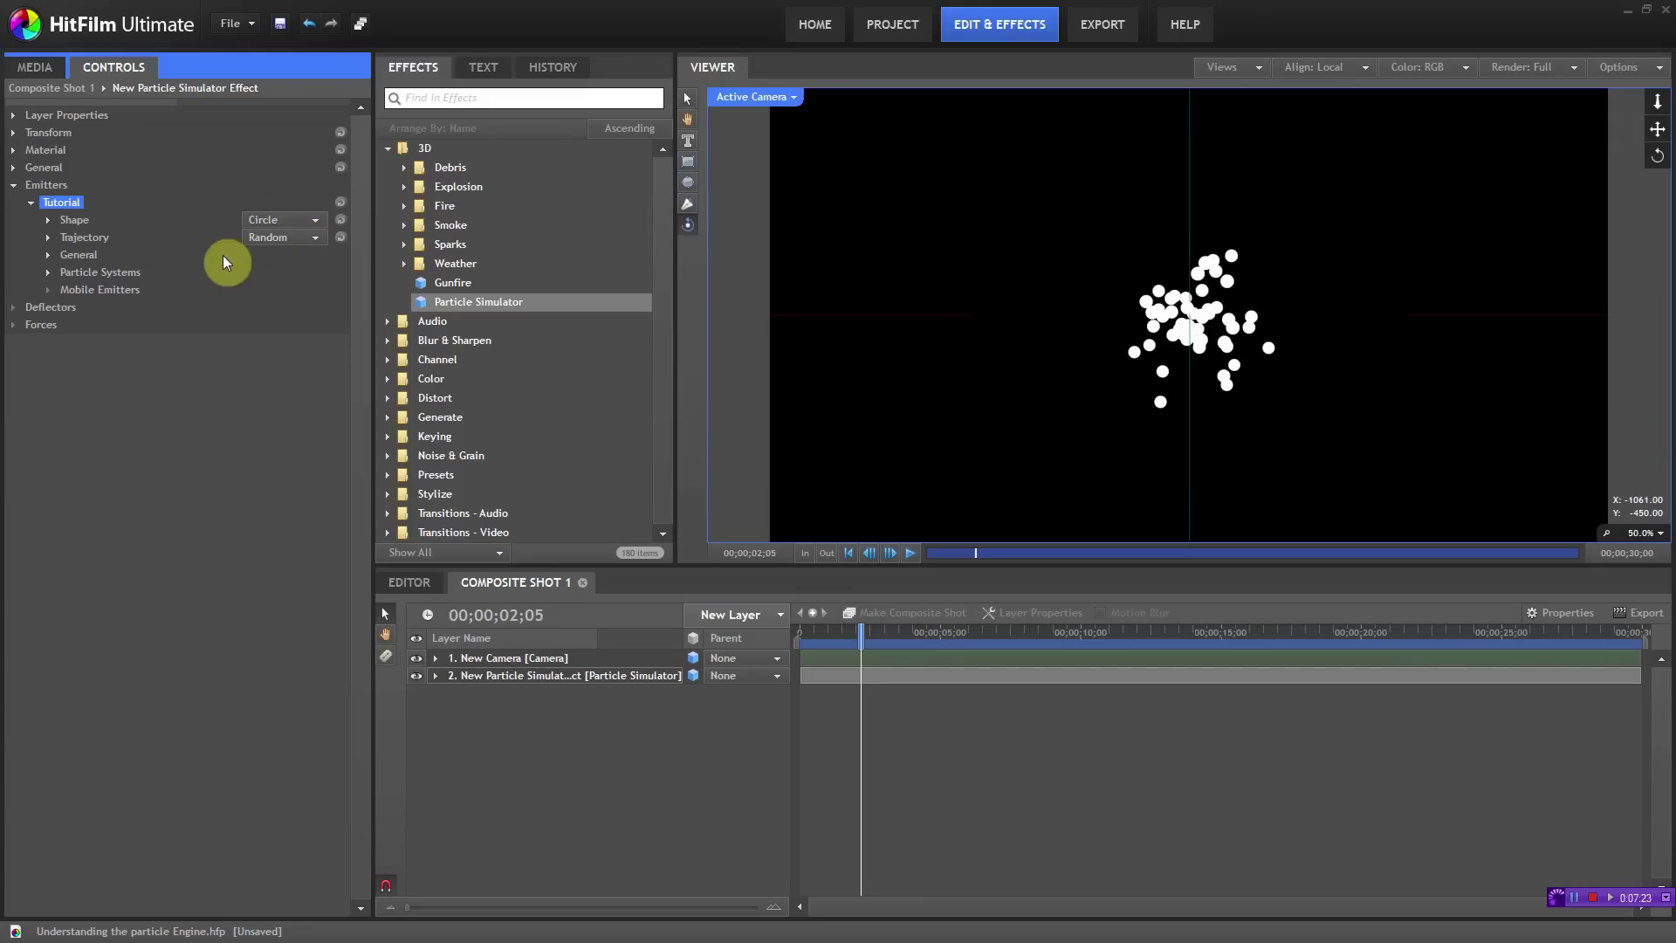
click(48, 220)
click(110, 256)
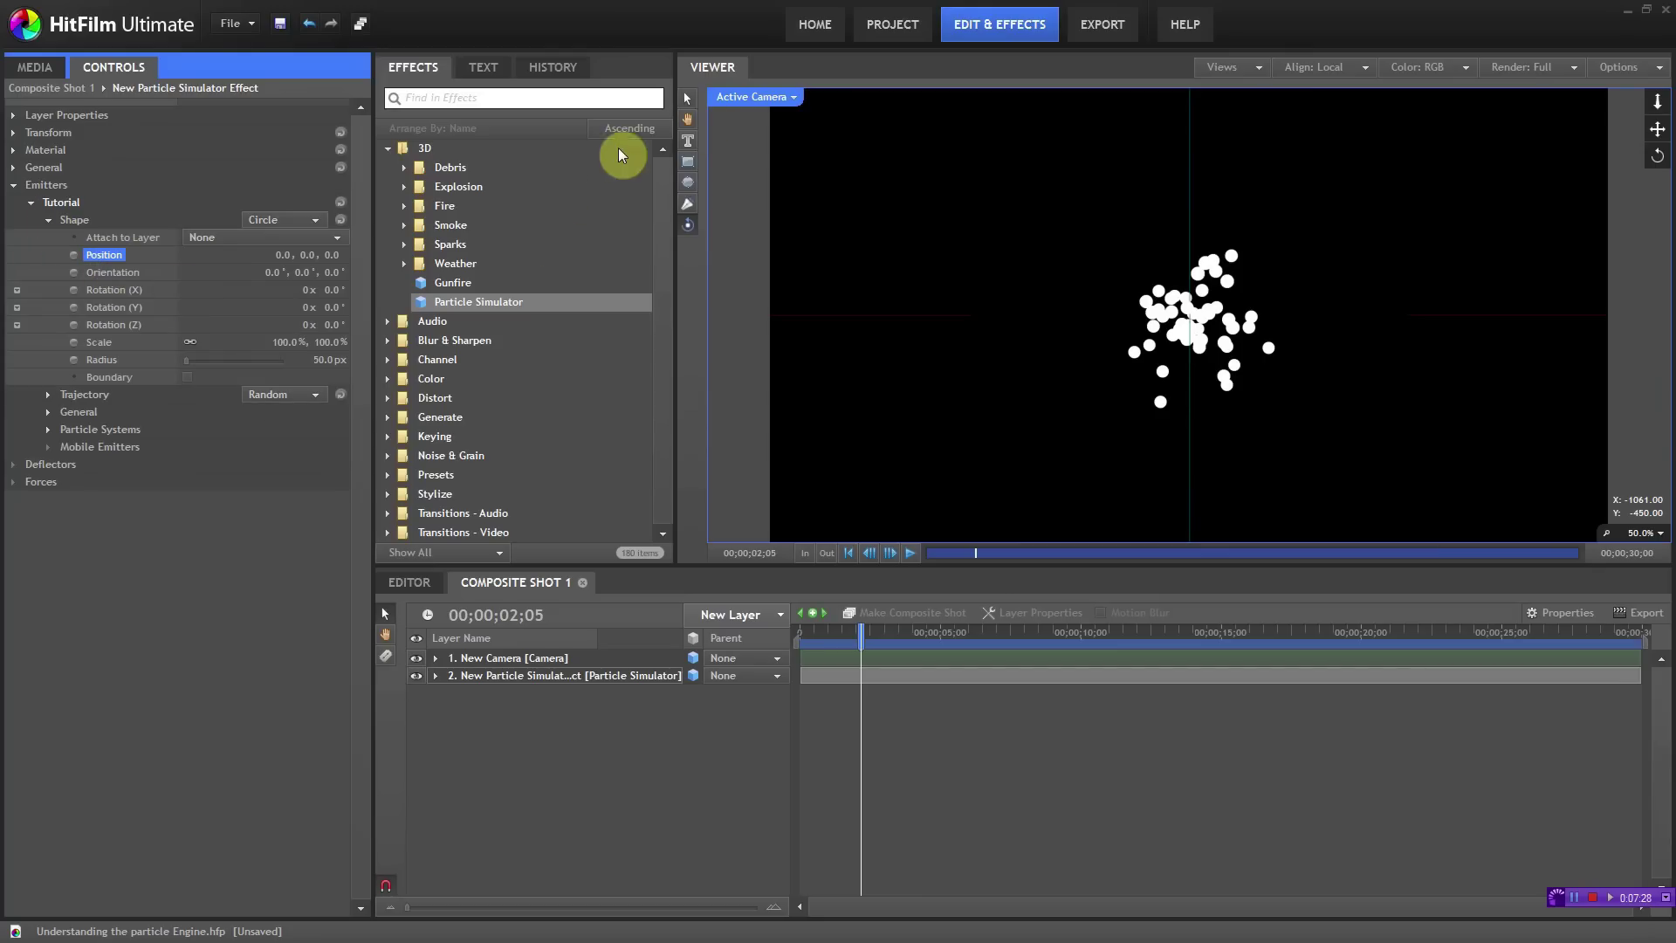
click(693, 103)
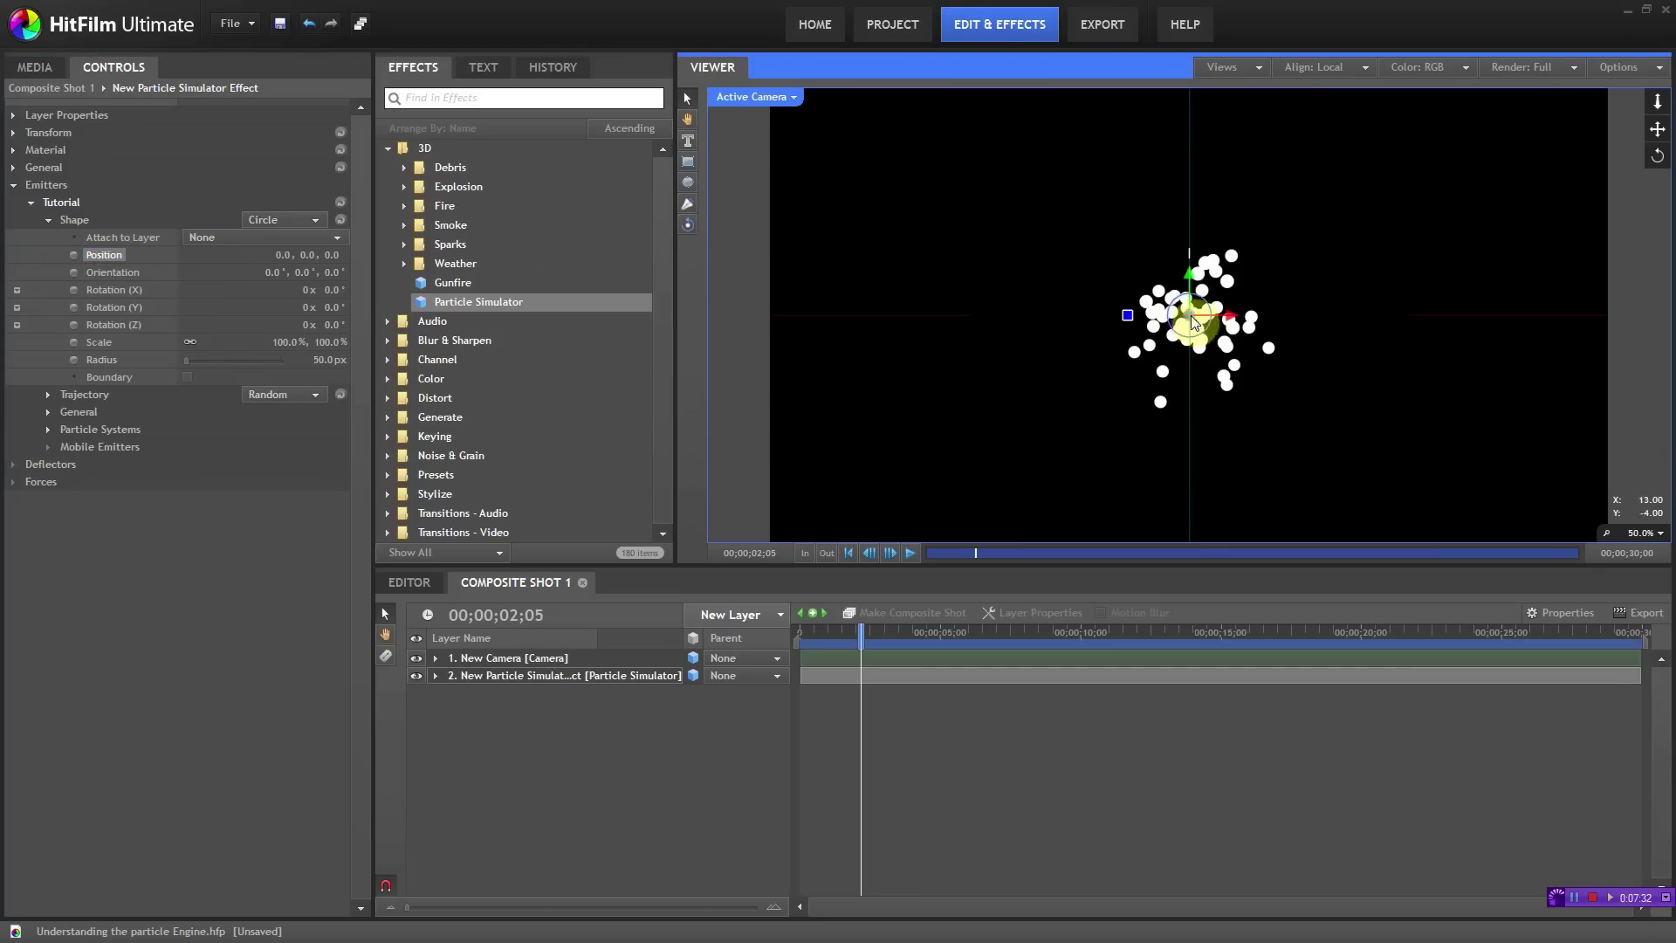
click(1222, 68)
click(1255, 108)
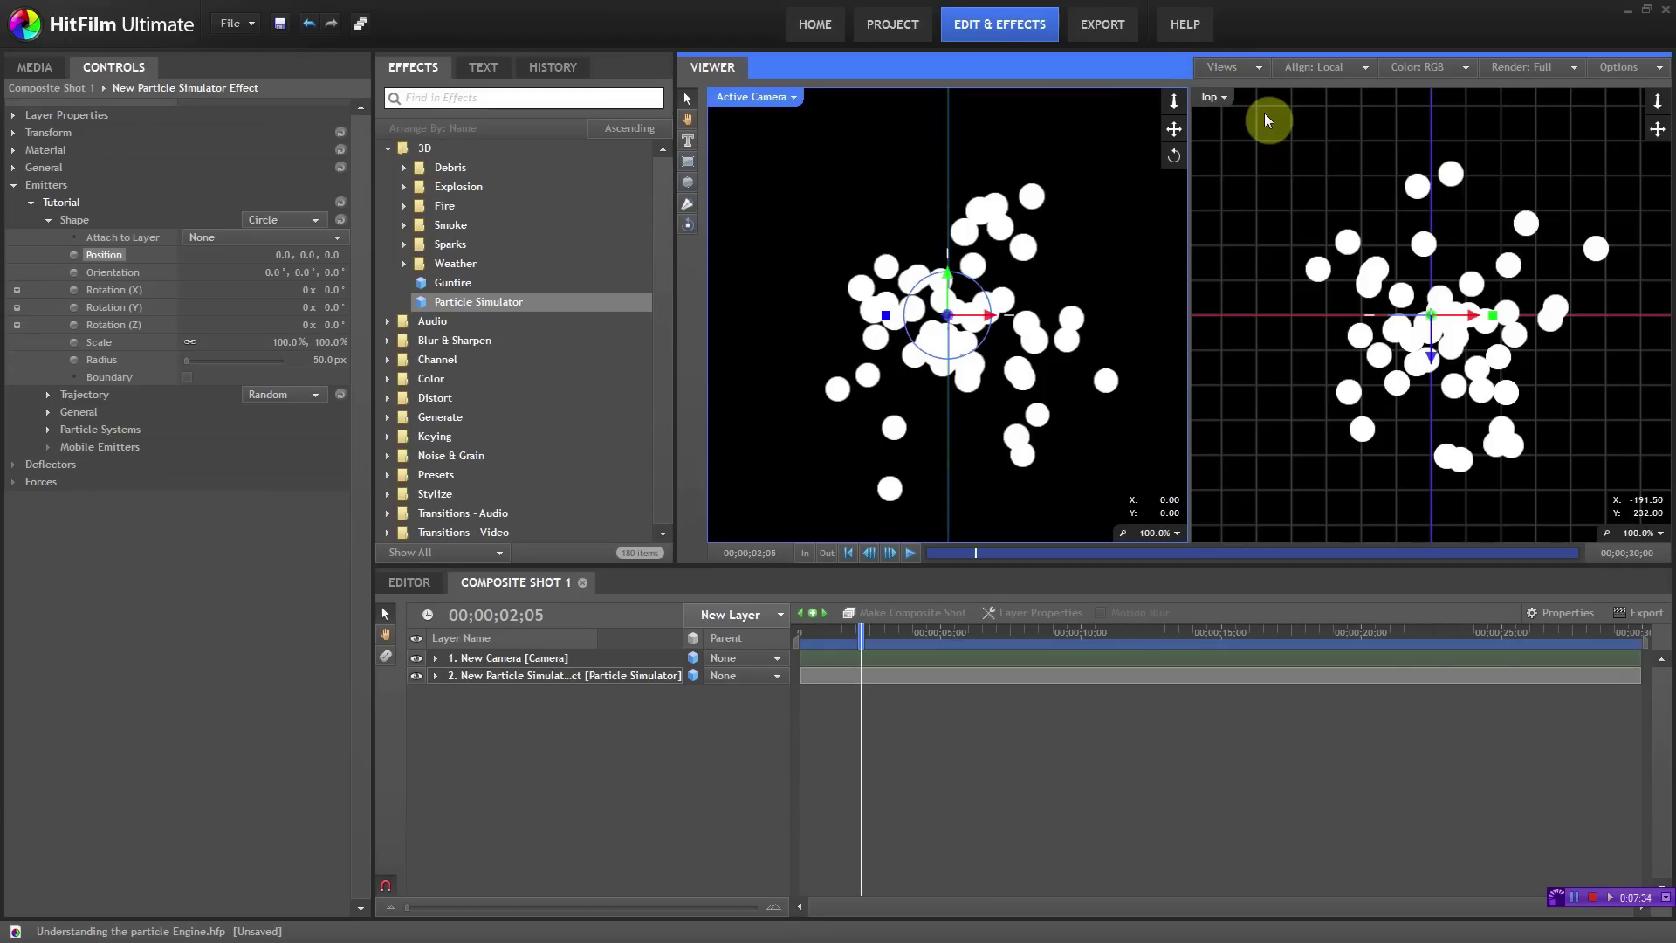
scroll(1429, 328, down, 3)
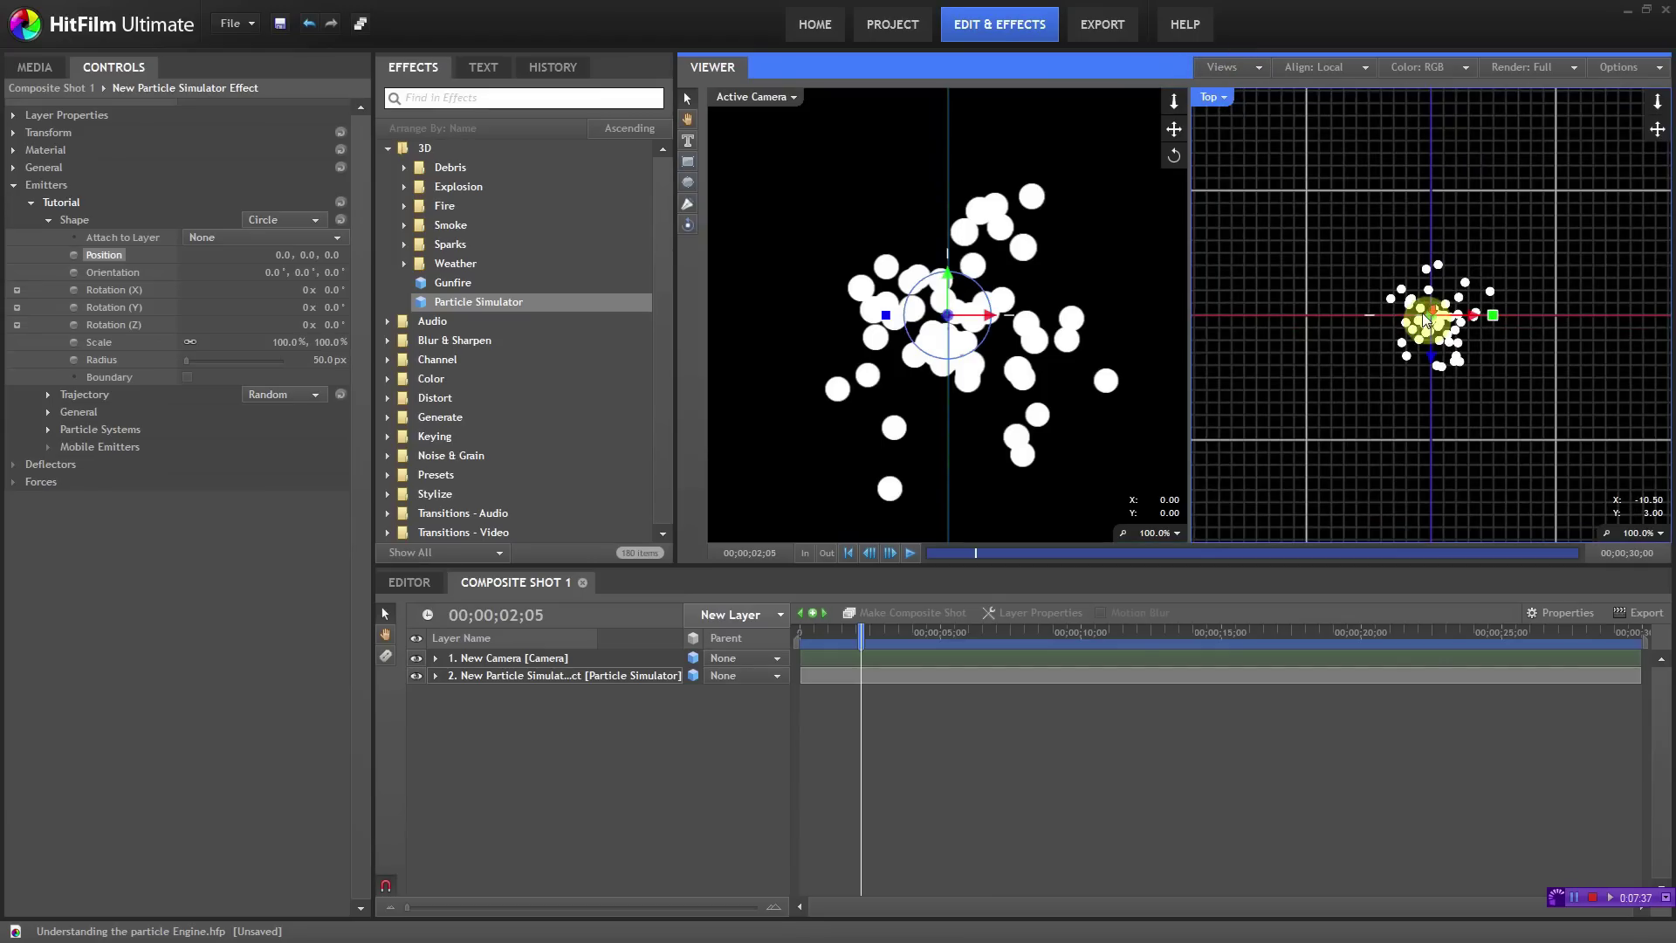
scroll(1429, 328, up, 3)
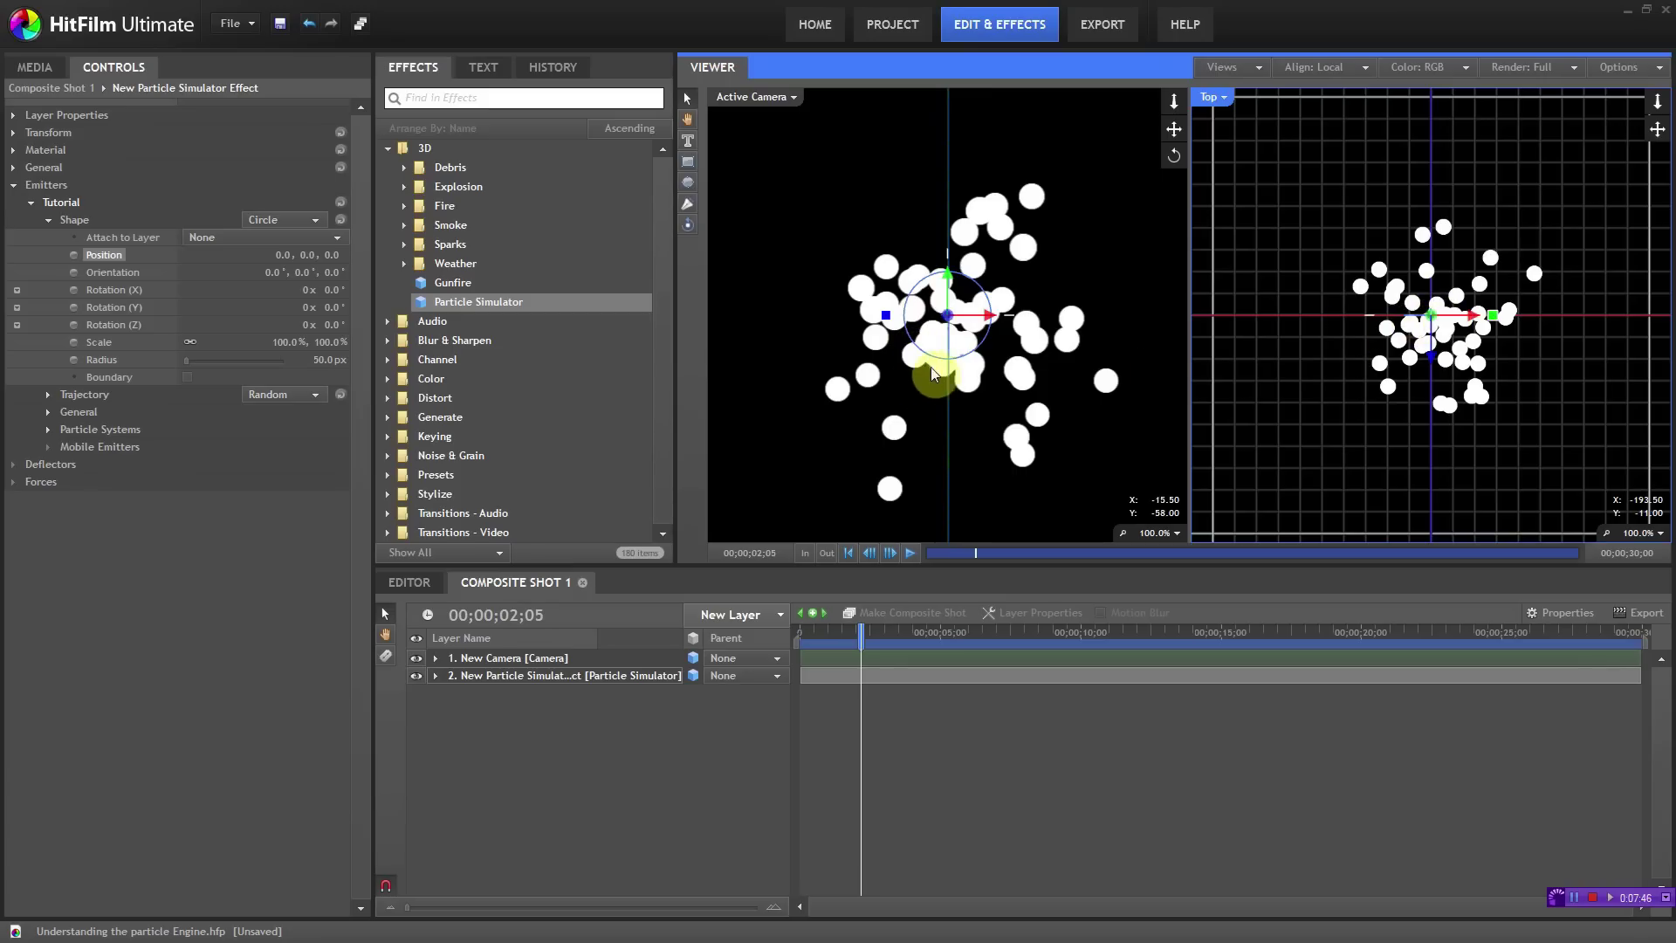
click(1257, 67)
click(1242, 98)
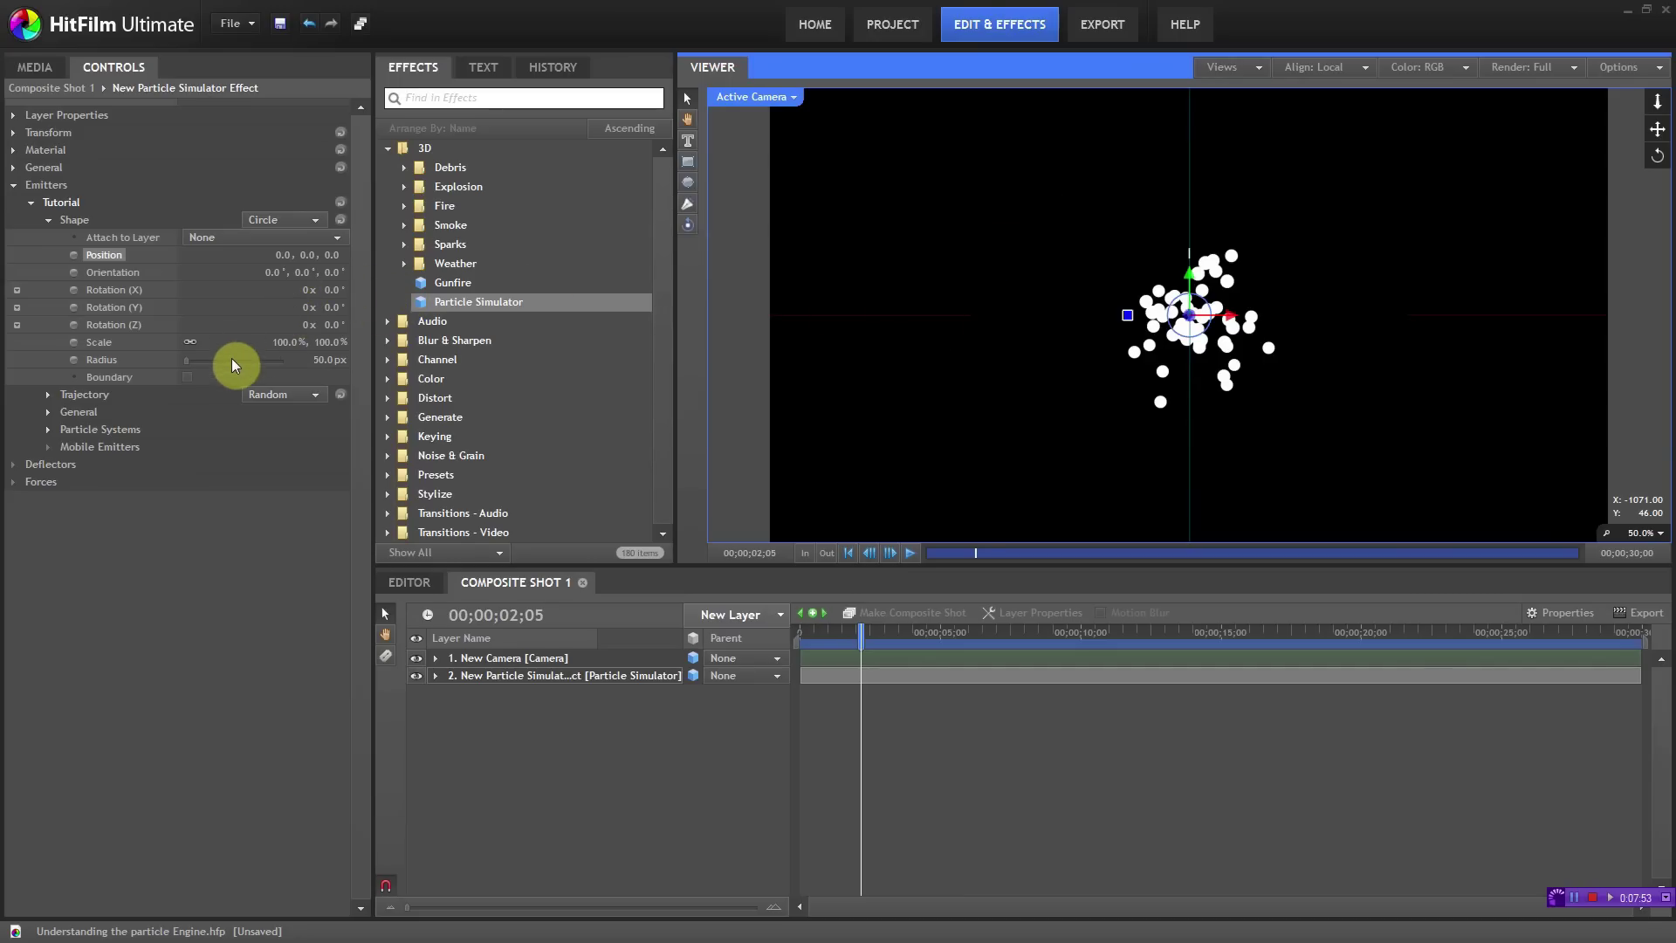
Step: Widen the Circle emitter's radius to 349 px and tilt it 90° on X
drag(318, 361, 584, 359)
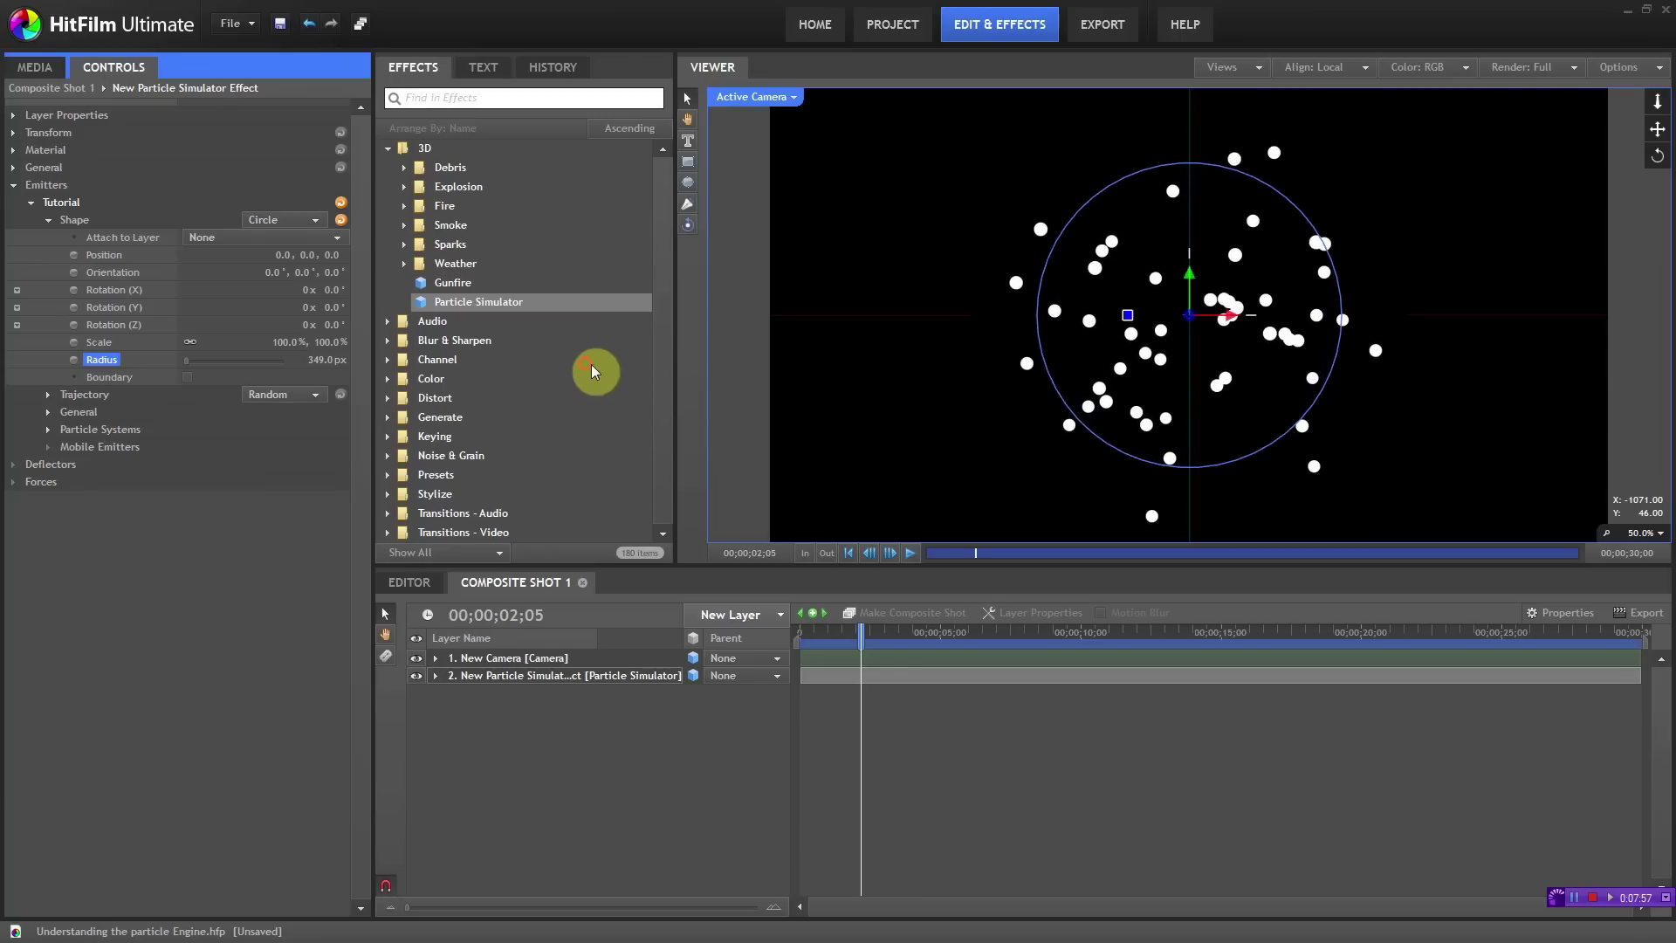
mouse_move(862, 631)
mouse_down()
mouse_move(801, 637)
mouse_move(891, 627)
mouse_up()
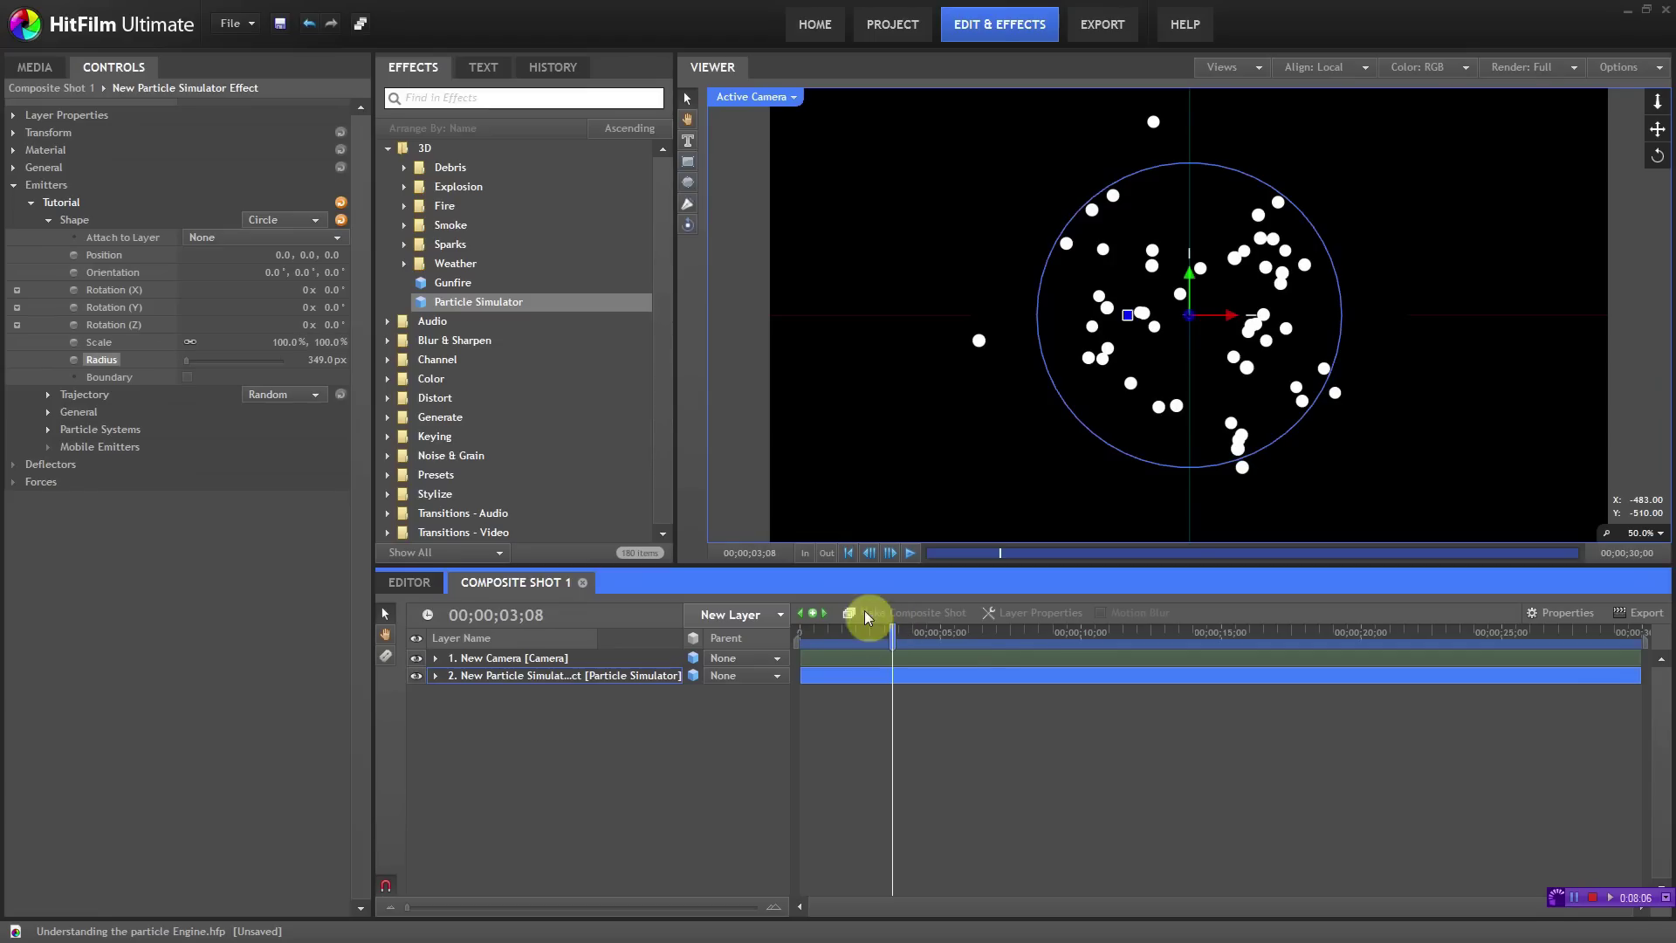
click(303, 214)
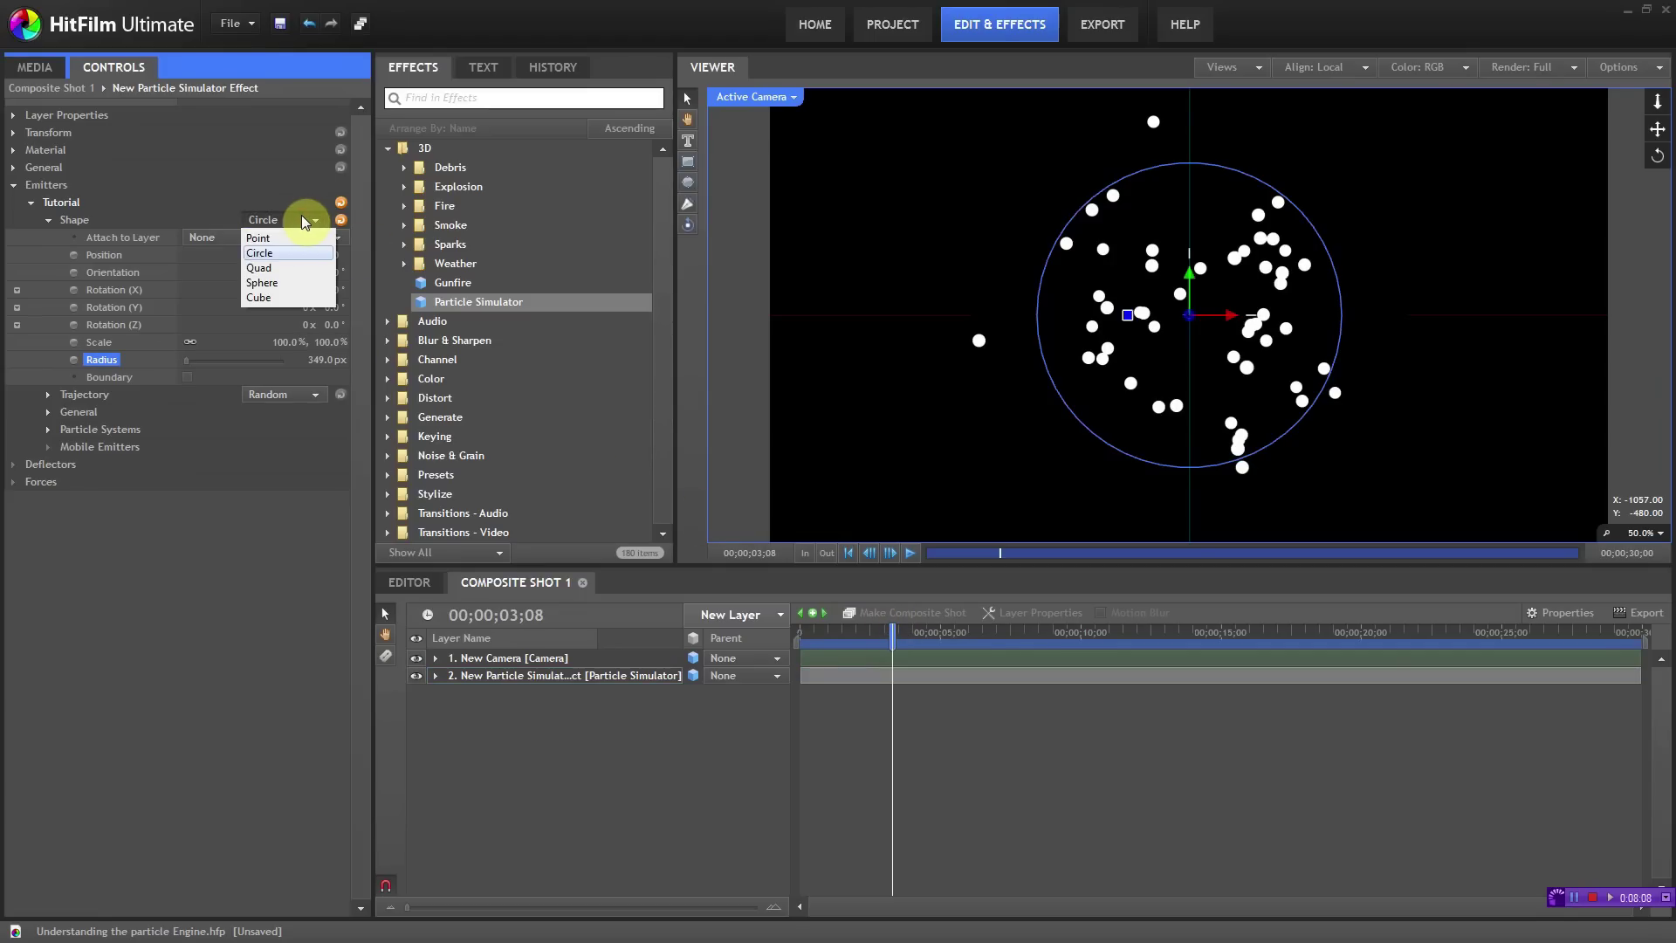
click(301, 215)
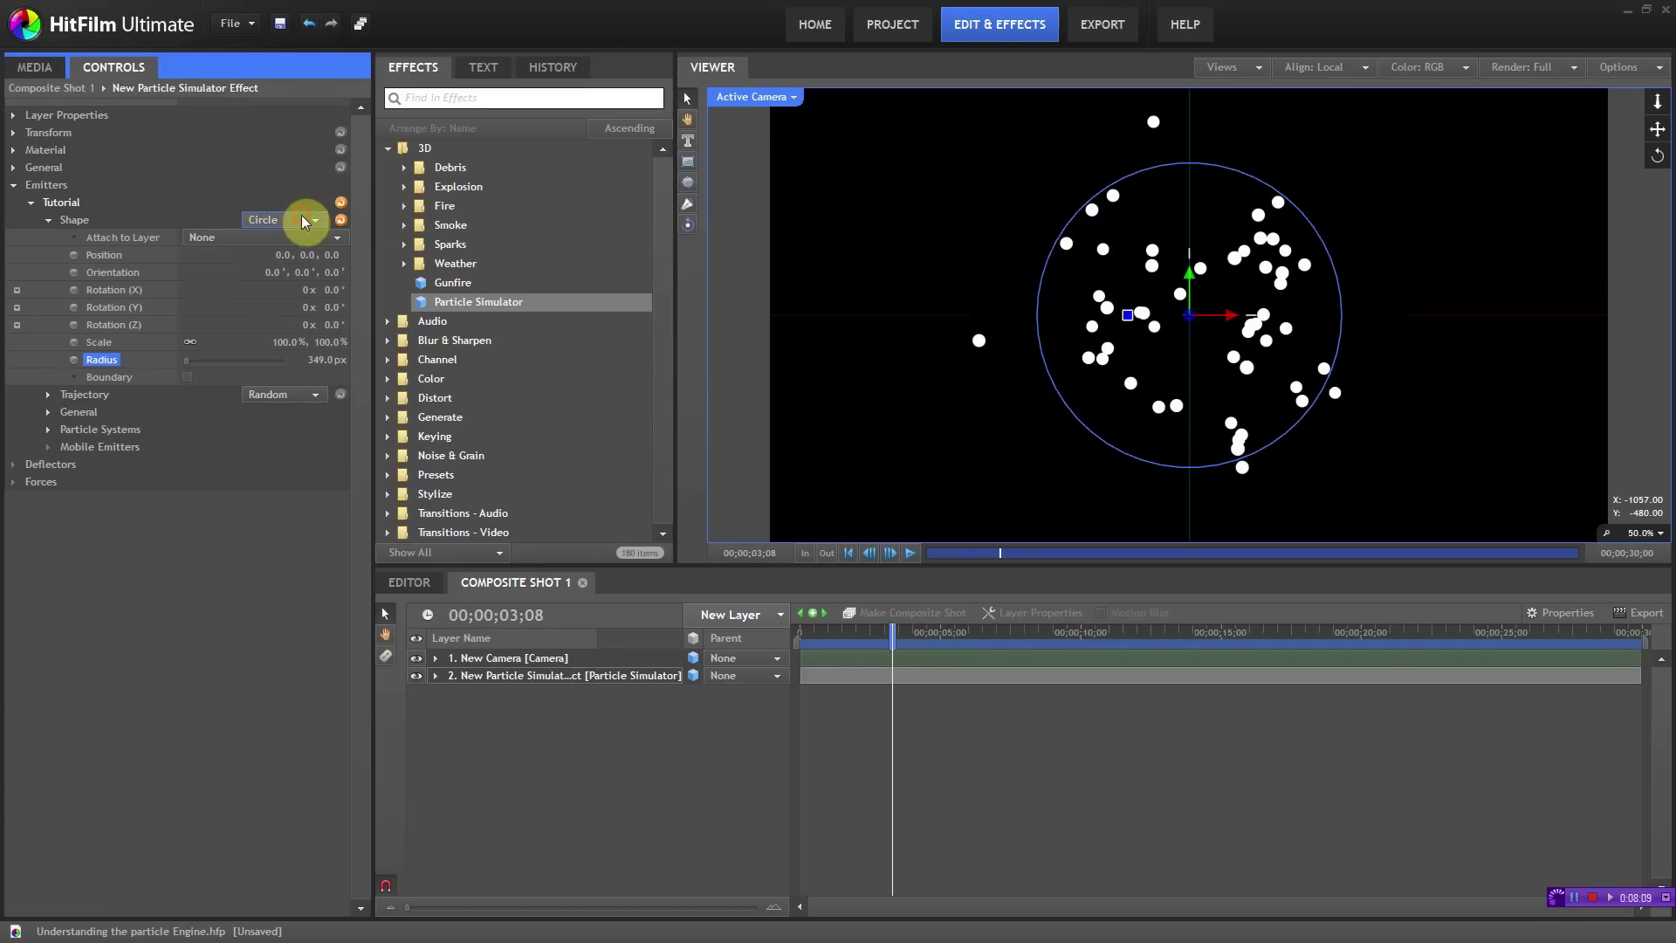
drag(898, 627, 870, 628)
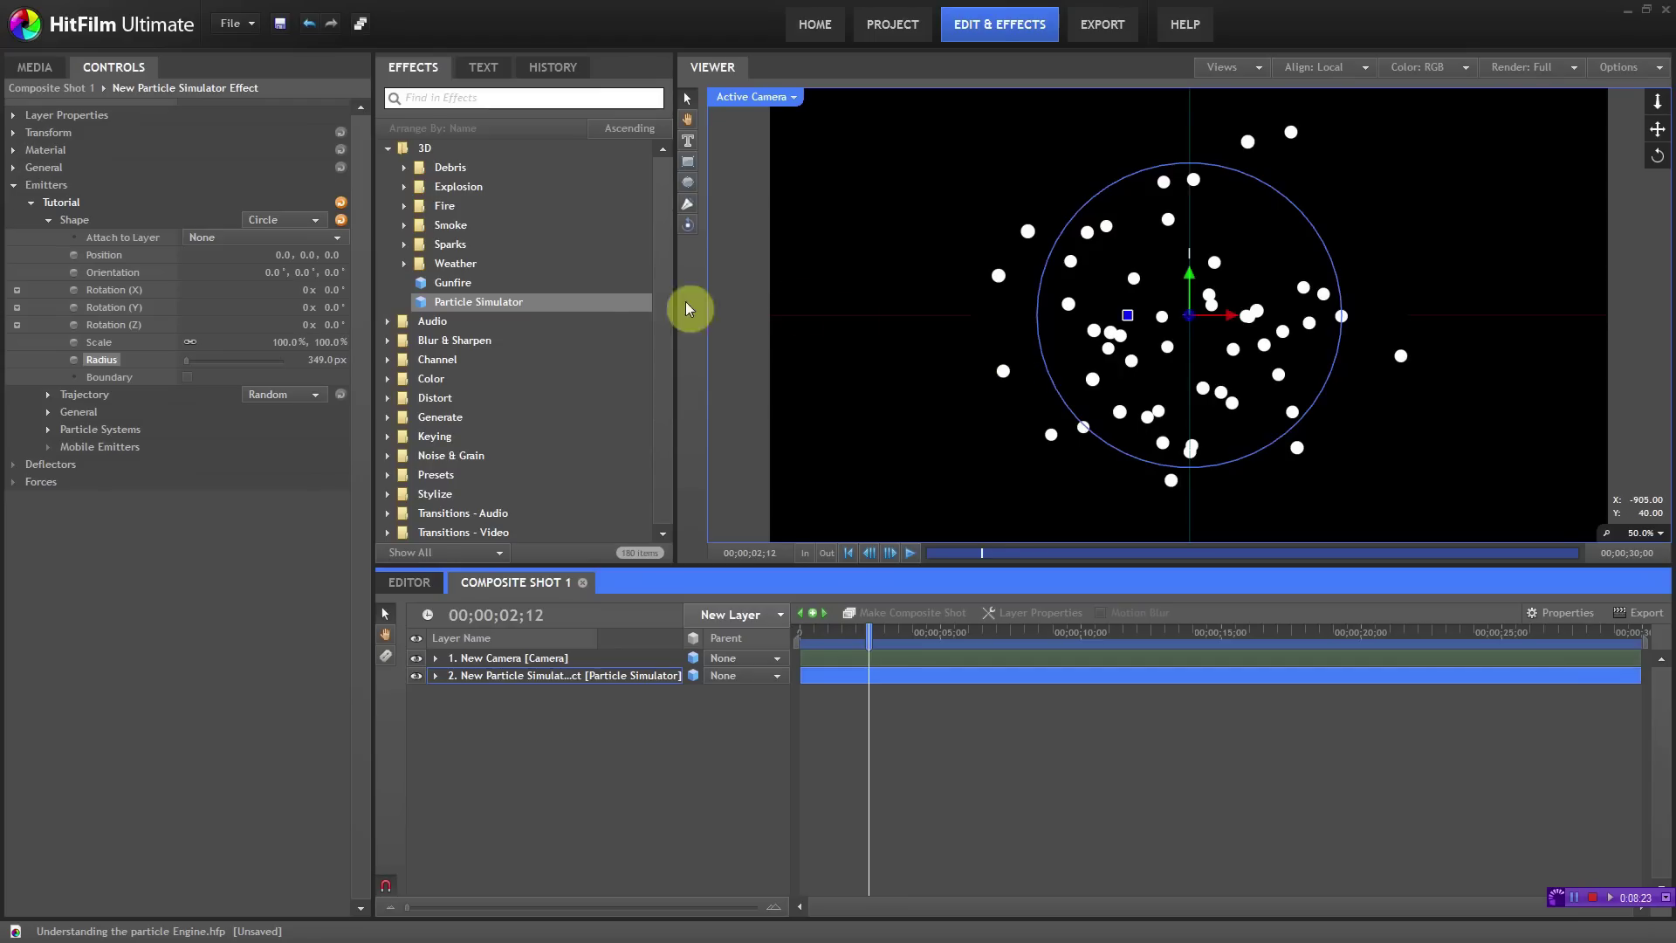
drag(331, 290, 400, 290)
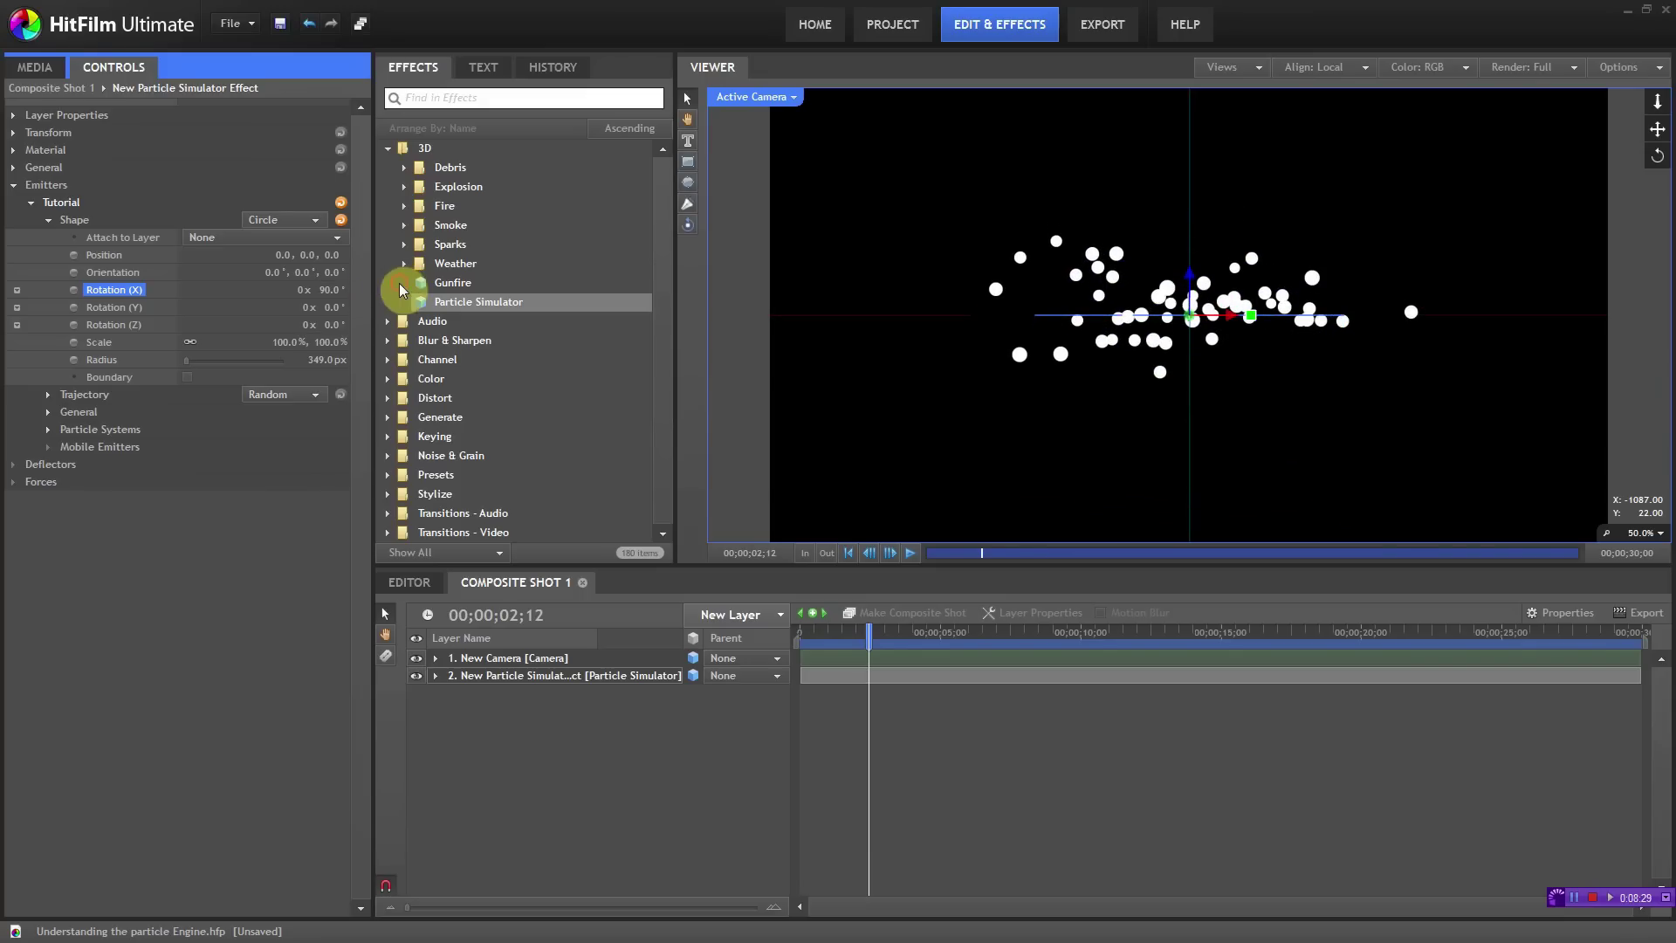
drag(869, 632, 911, 639)
Step: Try the split camera/top viewer layout, then return to a single Active Camera view
click(1248, 67)
click(1260, 106)
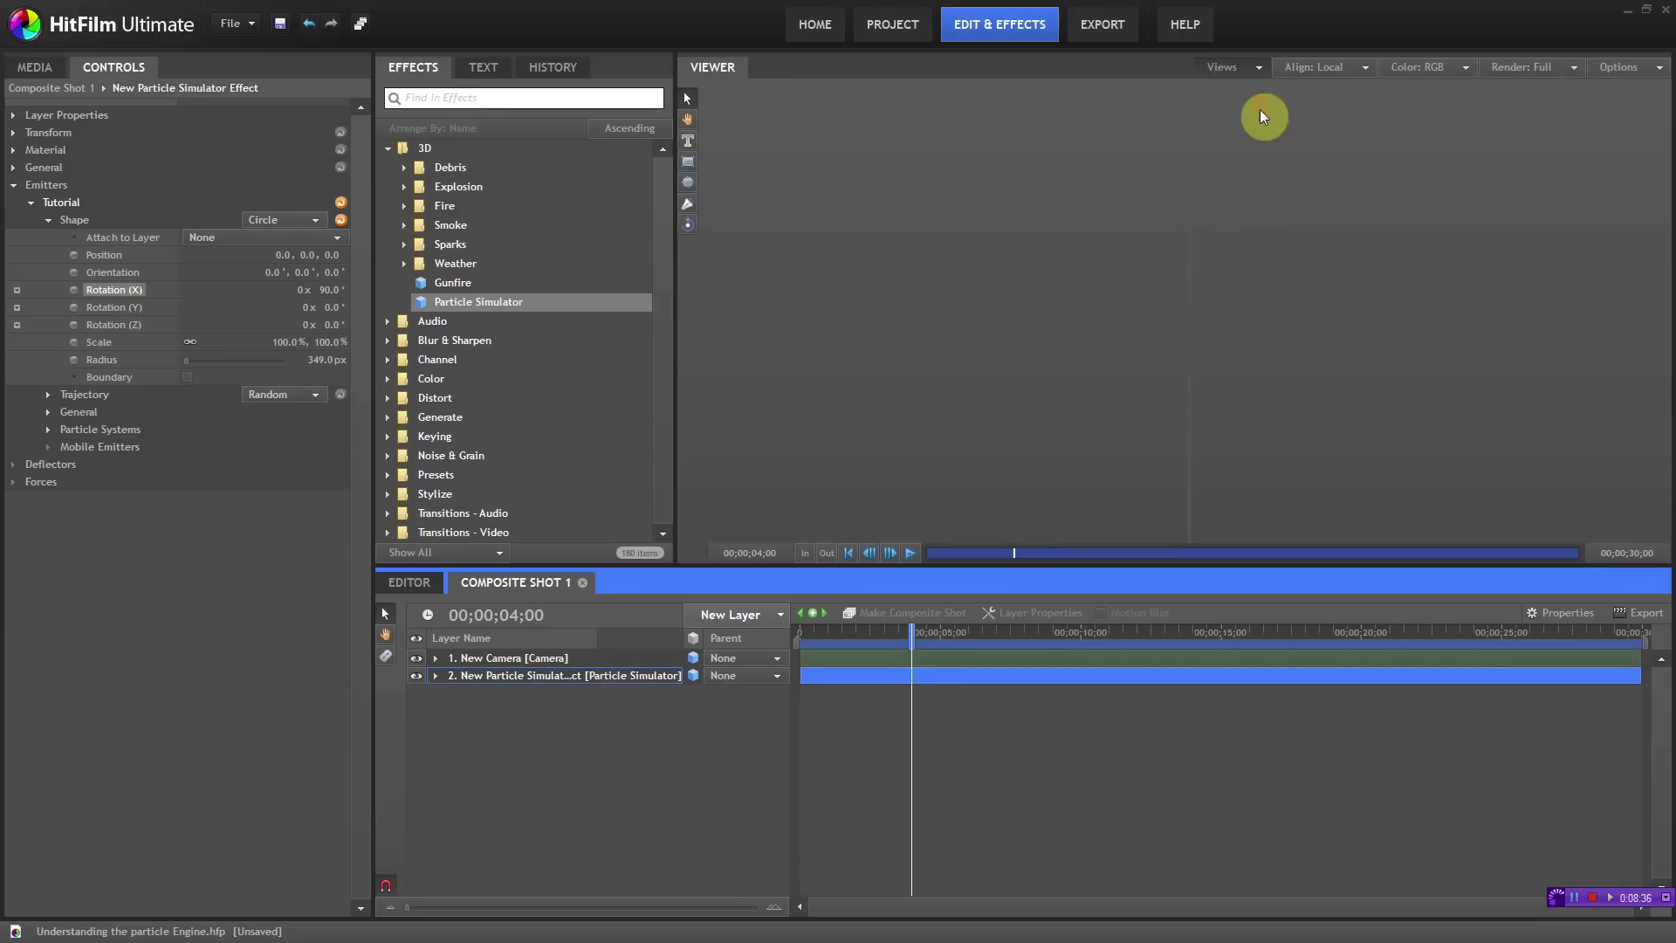
scroll(1271, 253, down, 3)
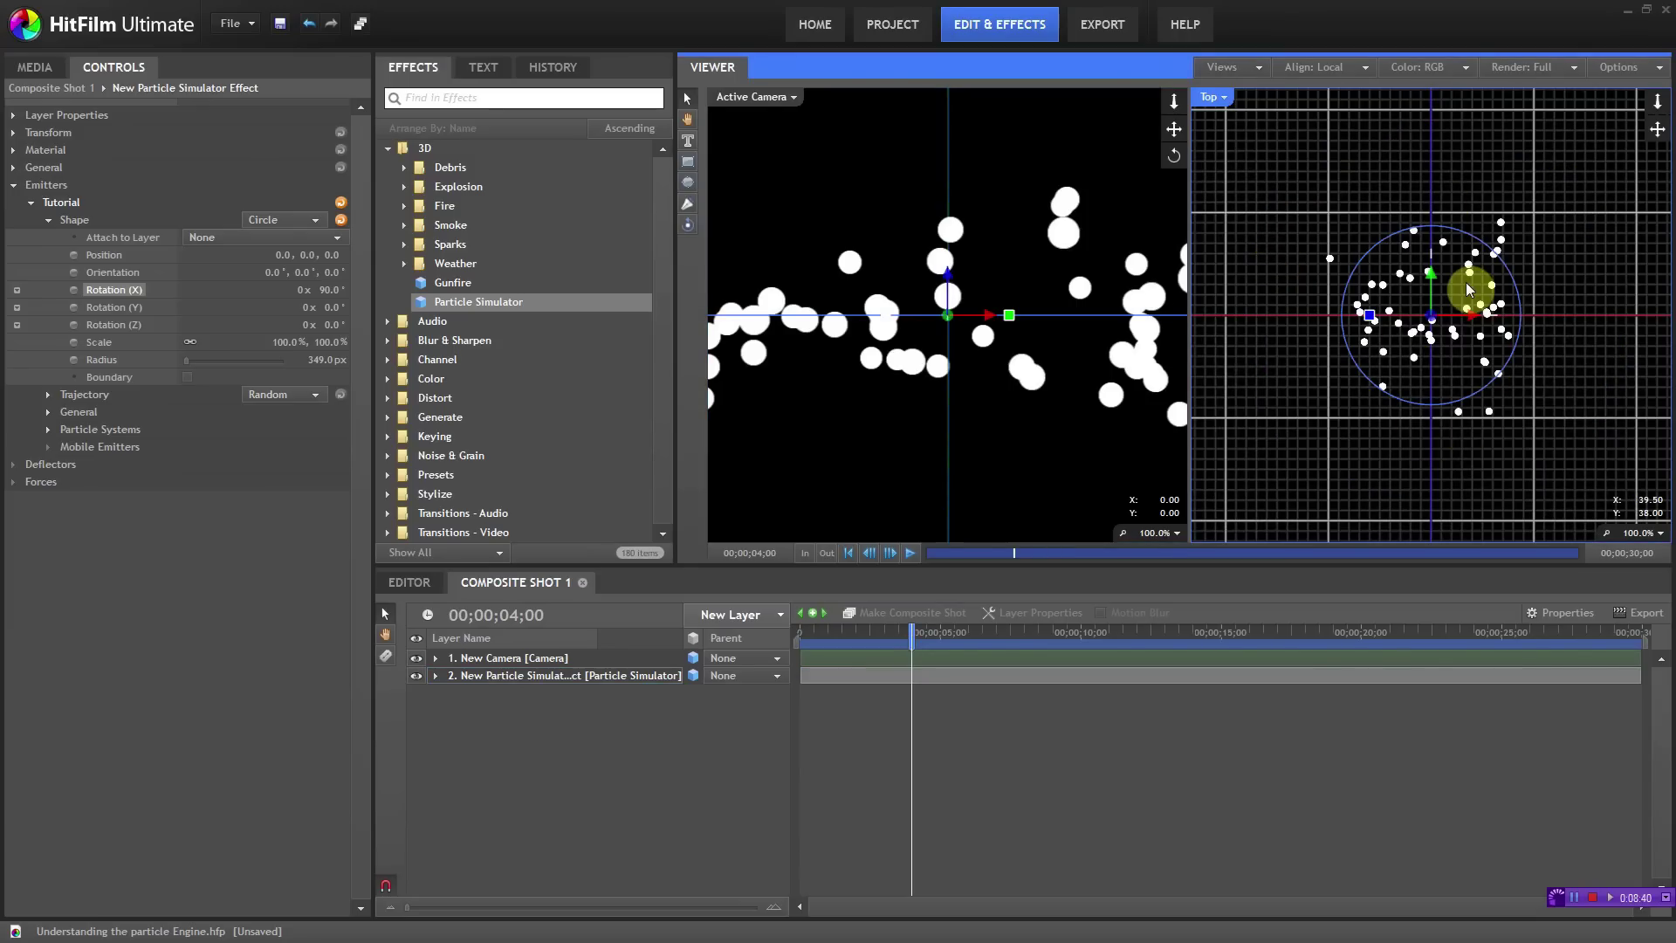
click(1237, 66)
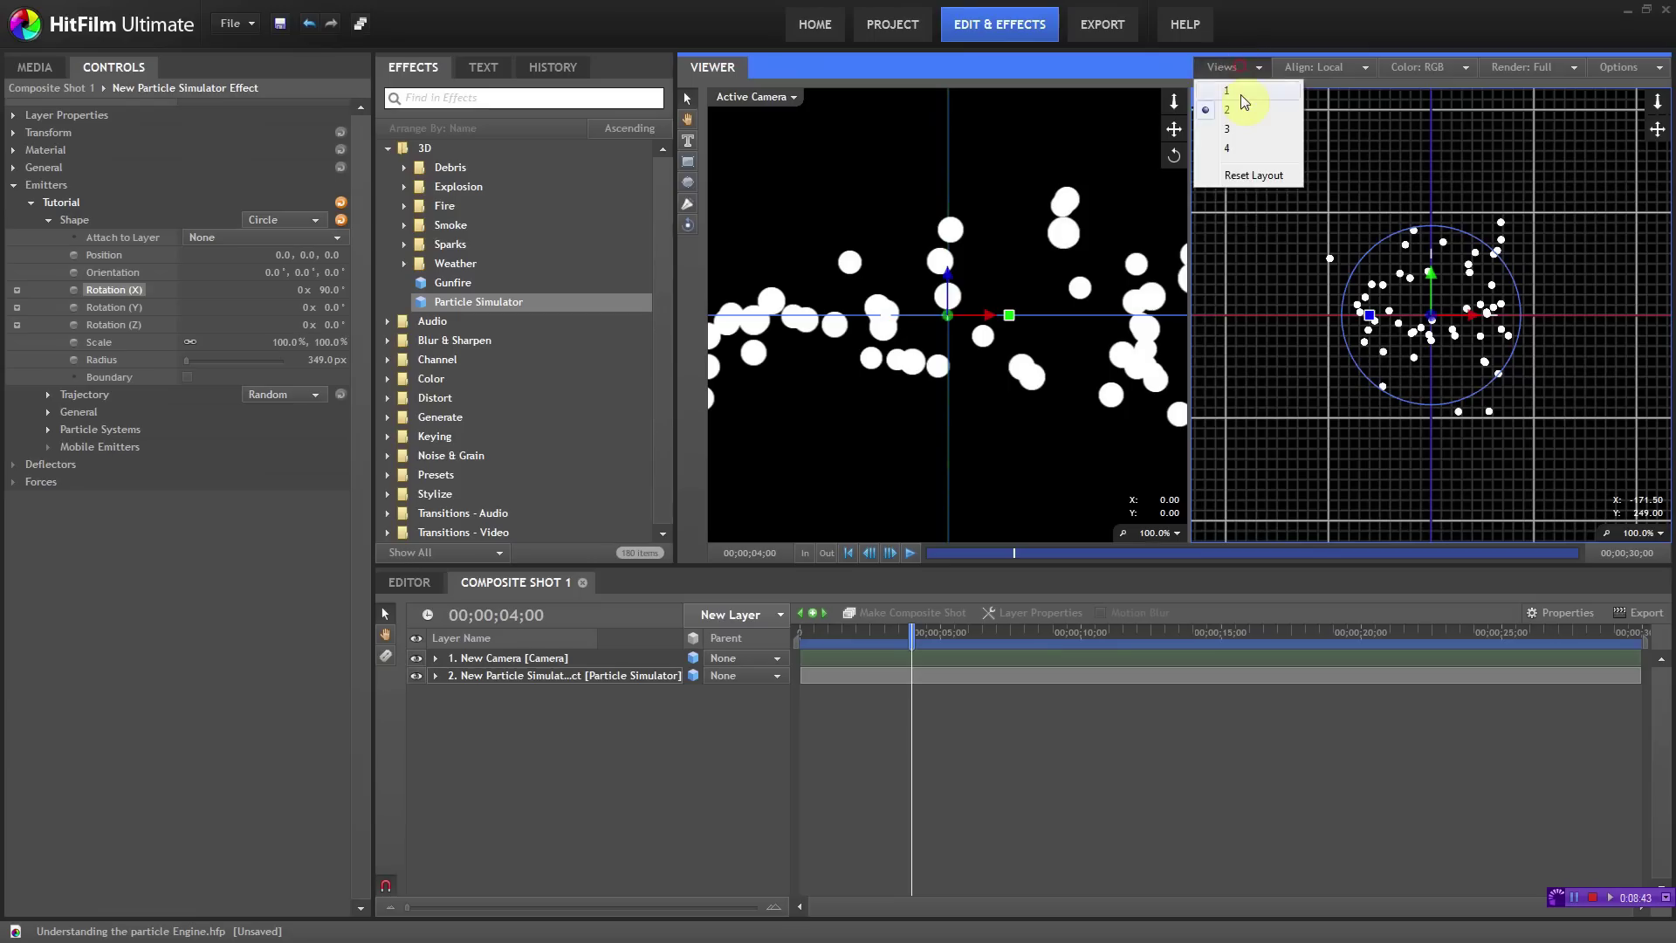
click(1240, 94)
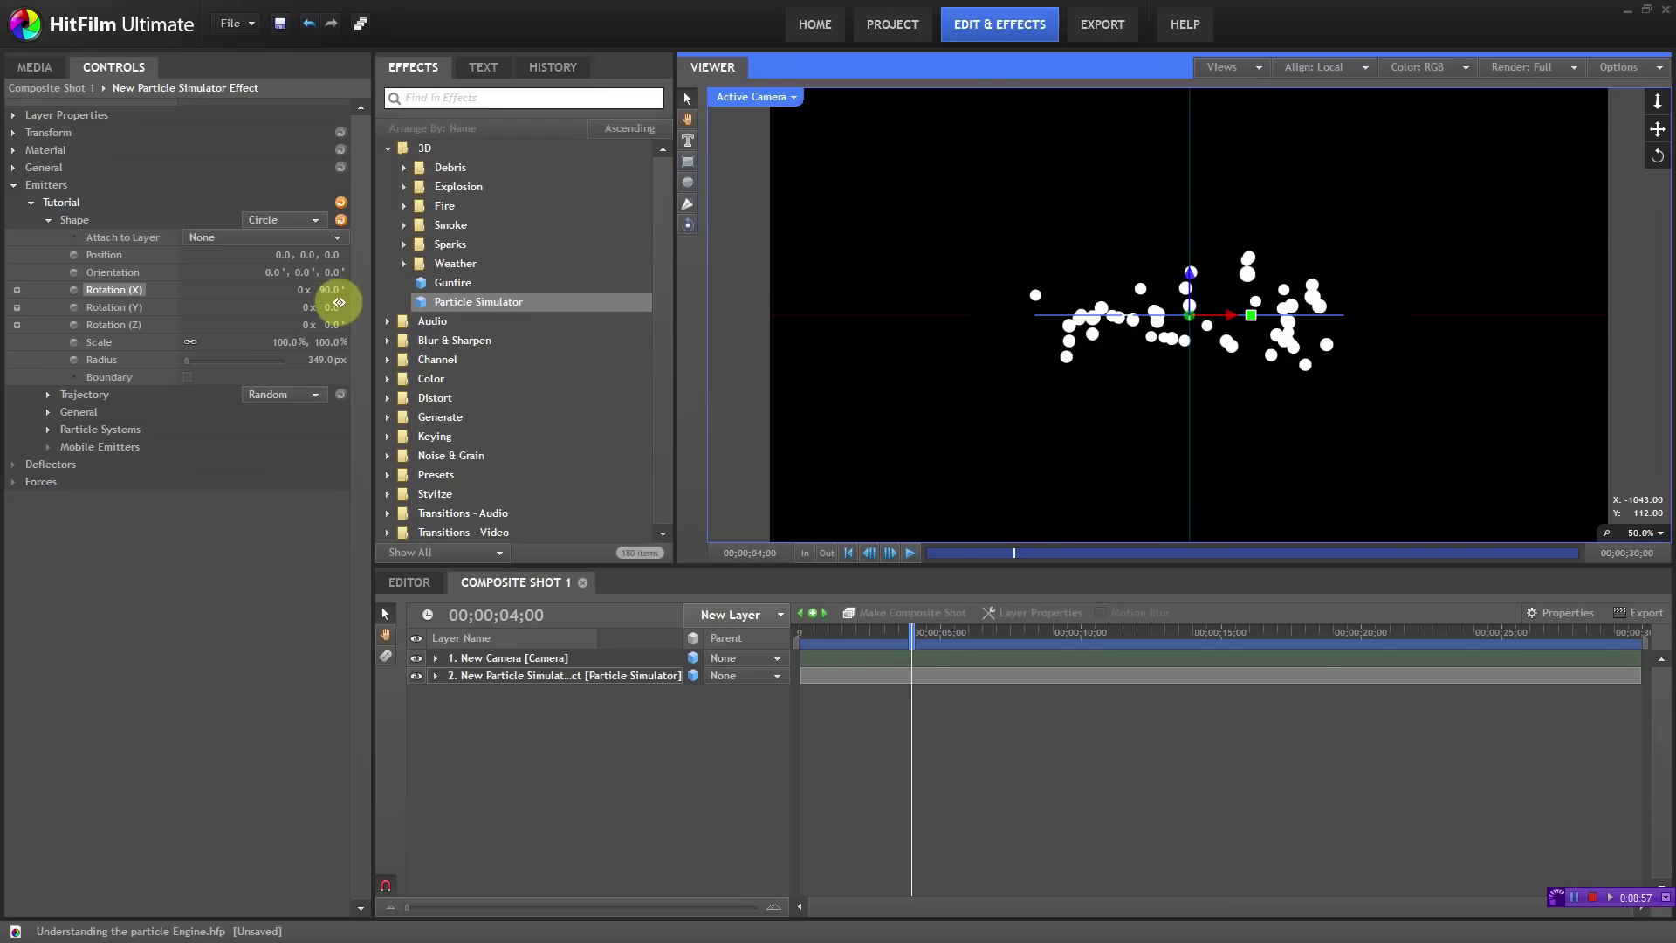
Step: Reset the emitter Shape settings, set Shape to Point, and expand Trajectory to reveal Seed
click(342, 220)
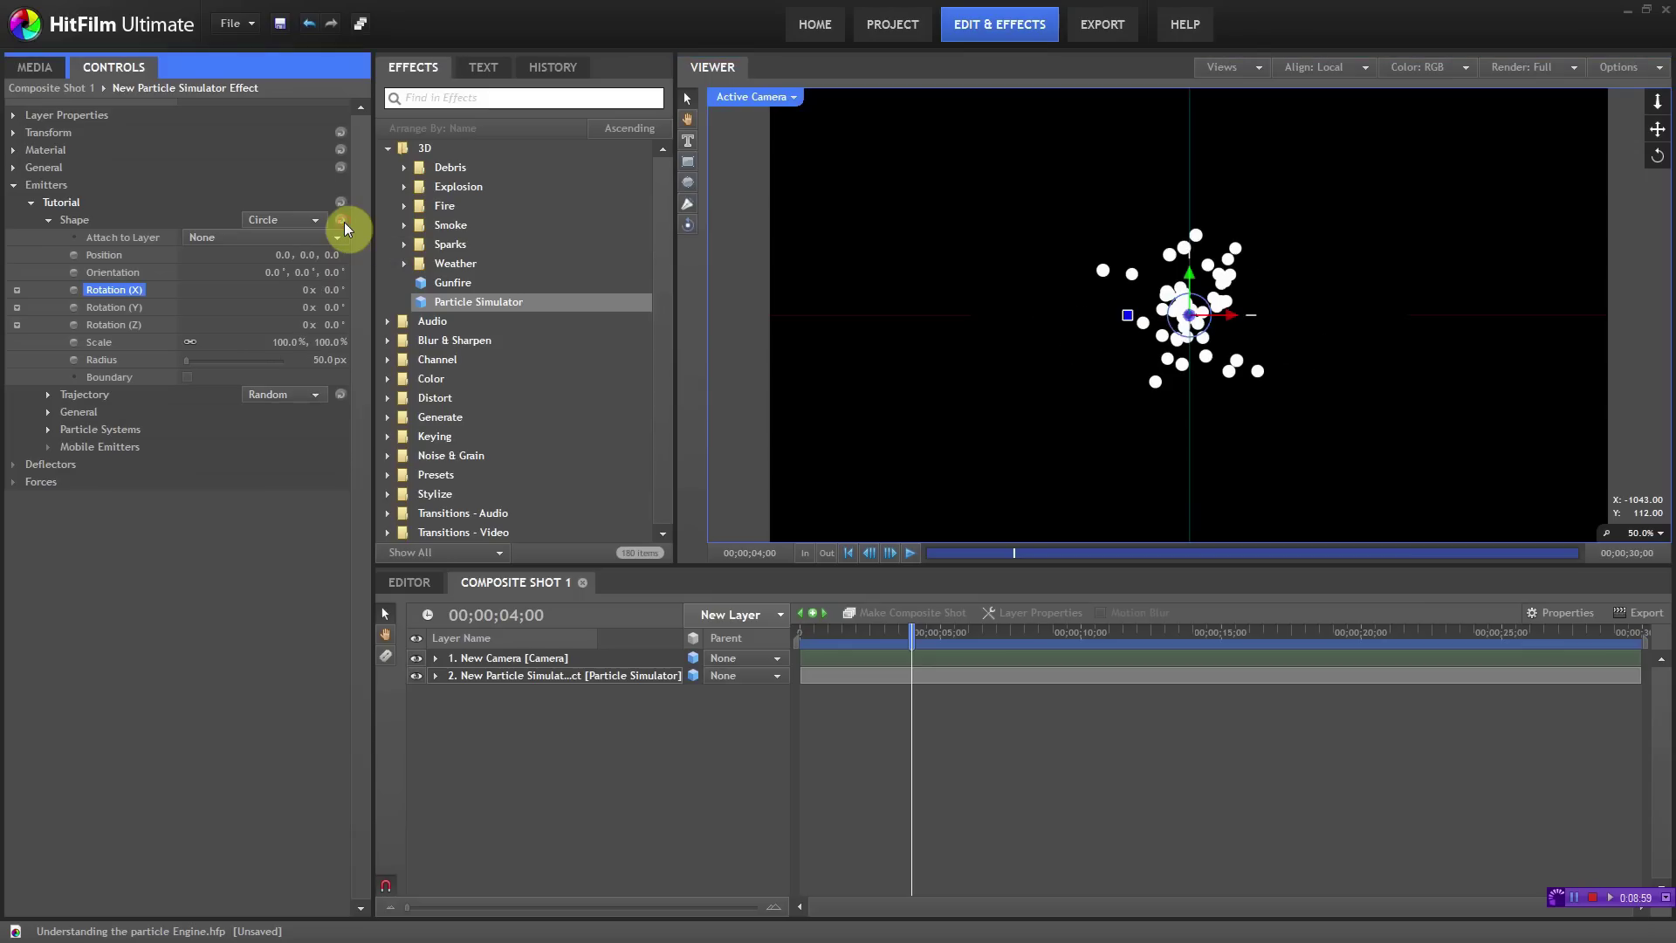
drag(909, 630, 877, 630)
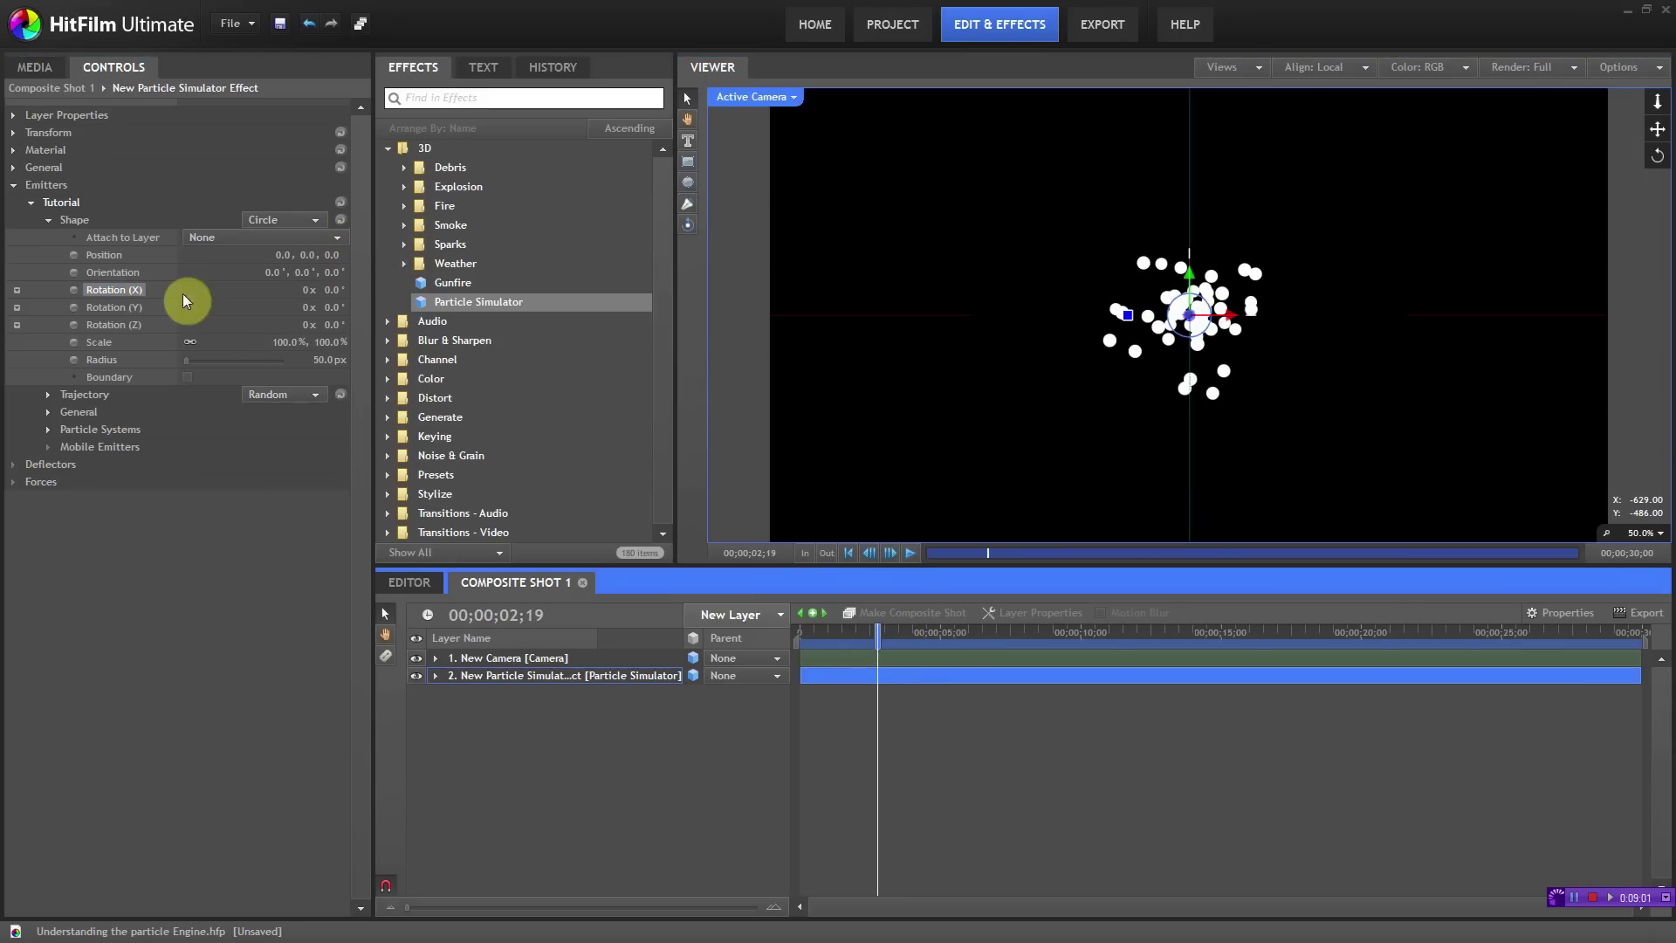
click(316, 219)
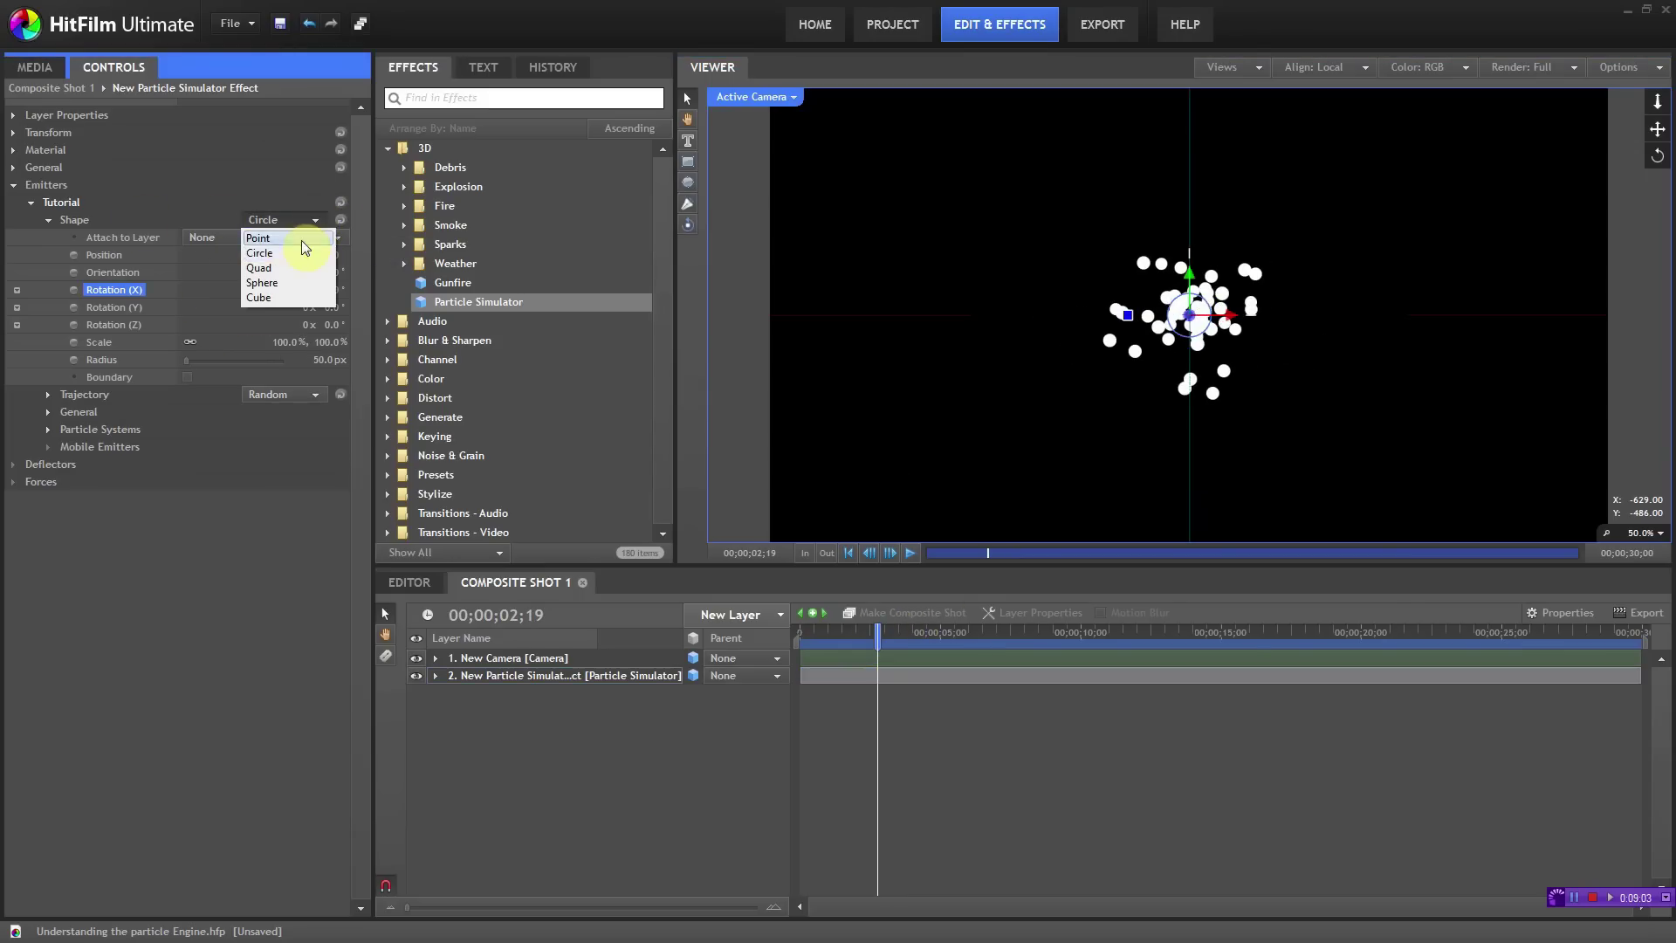
click(302, 236)
drag(875, 643, 854, 643)
click(316, 219)
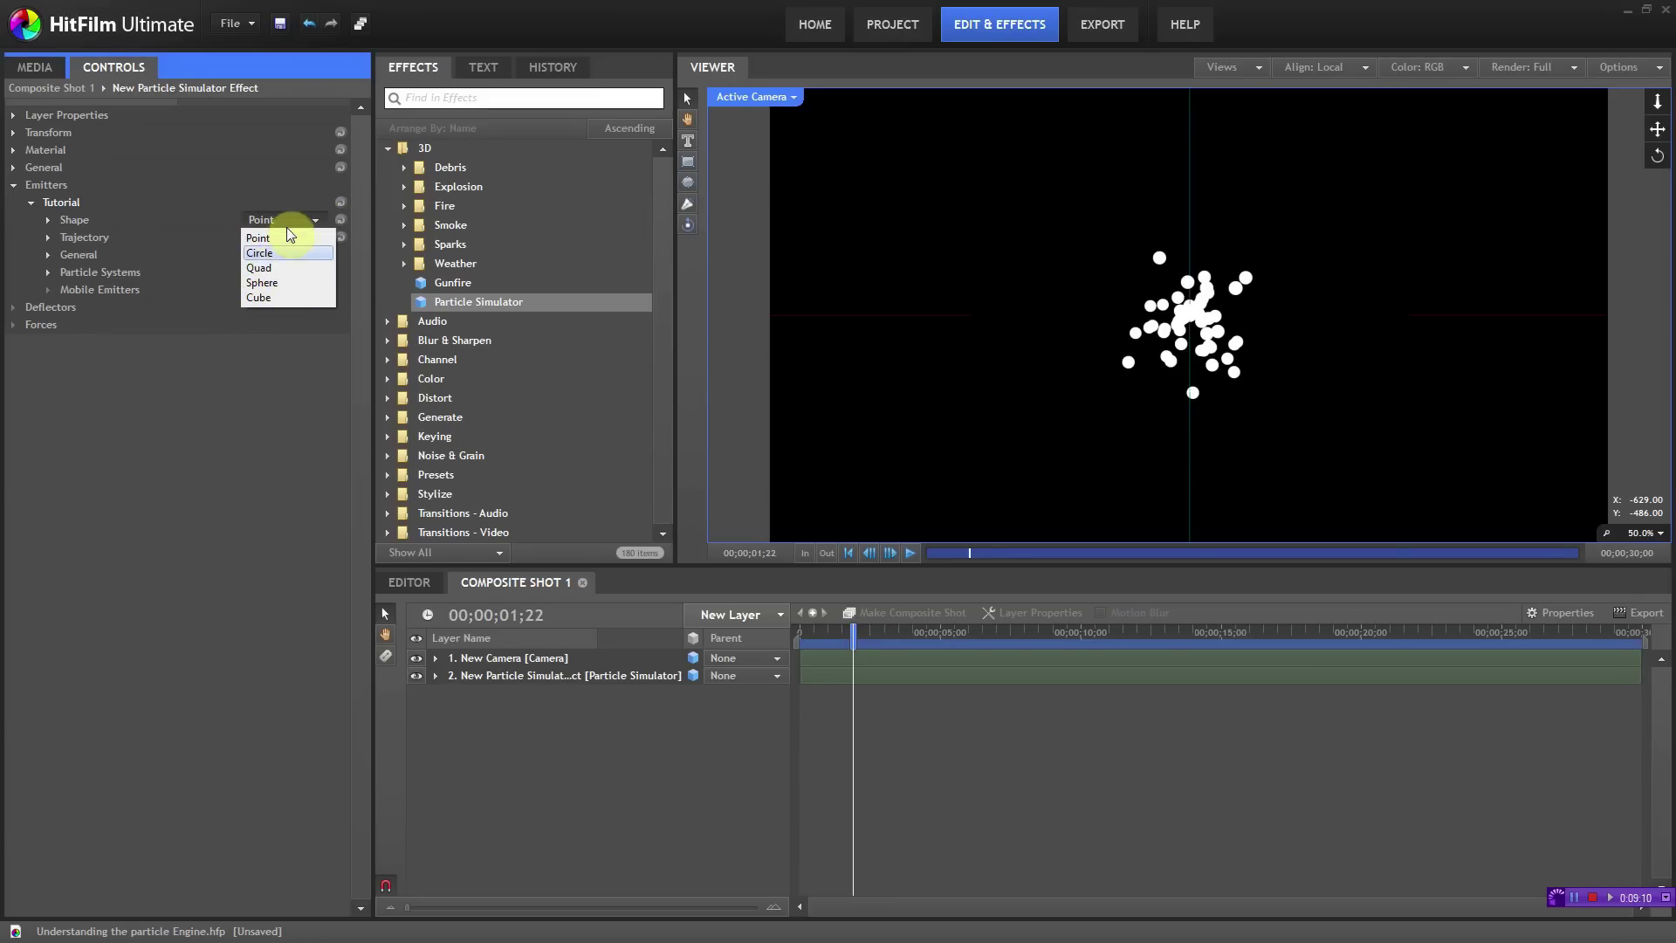
click(307, 218)
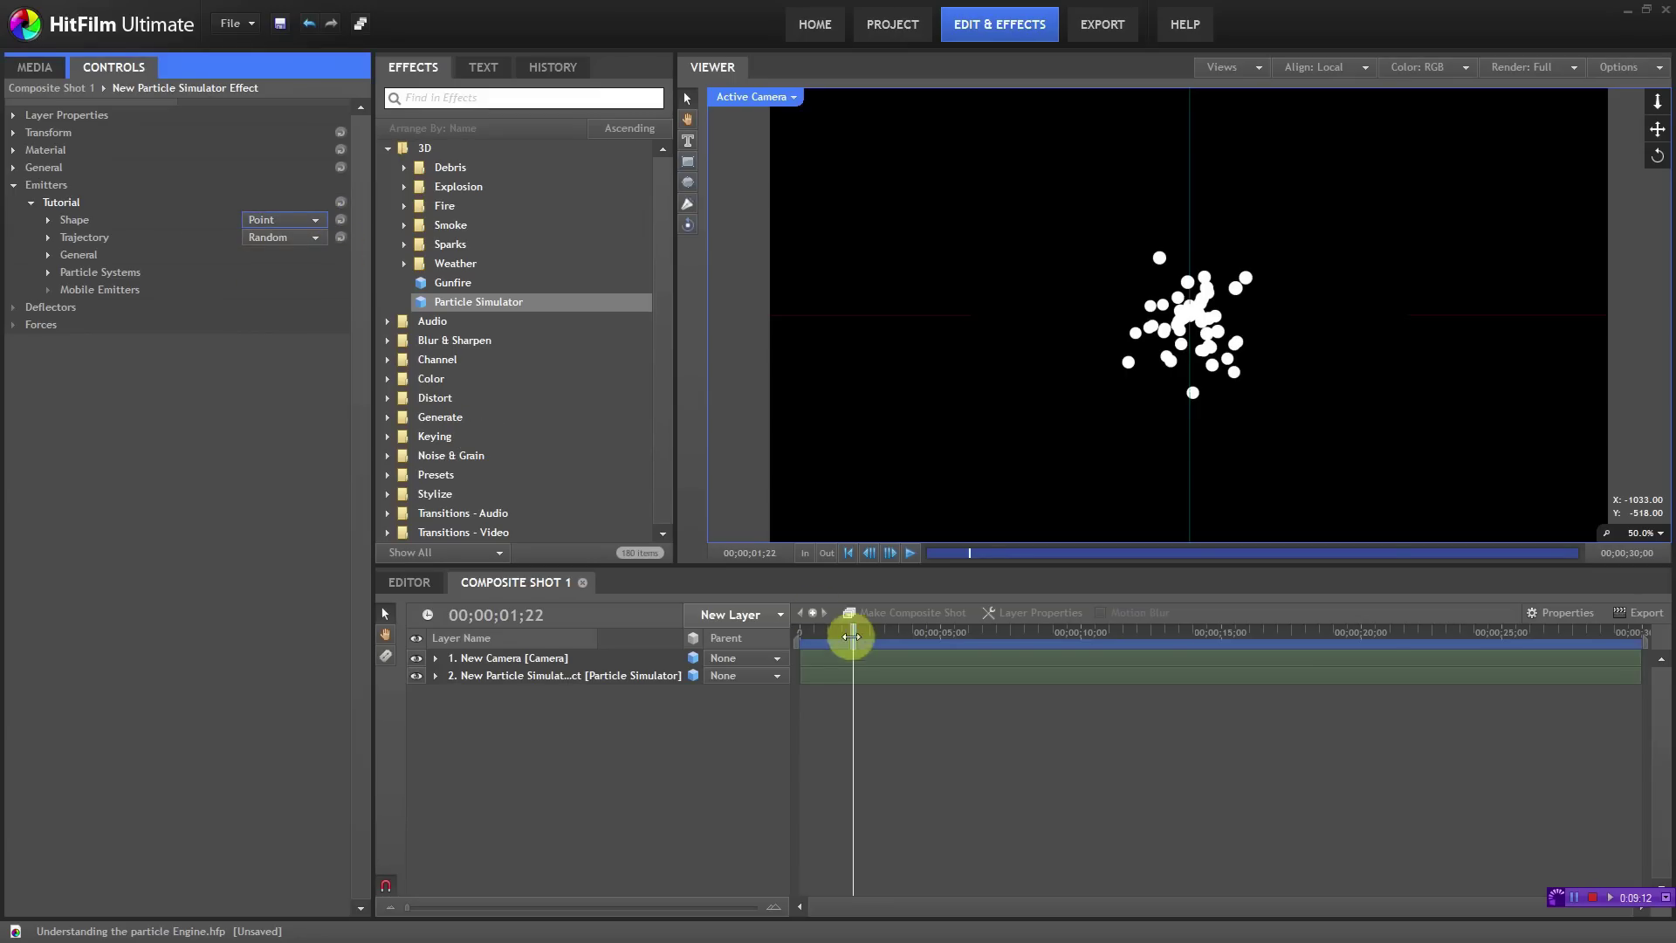
click(45, 237)
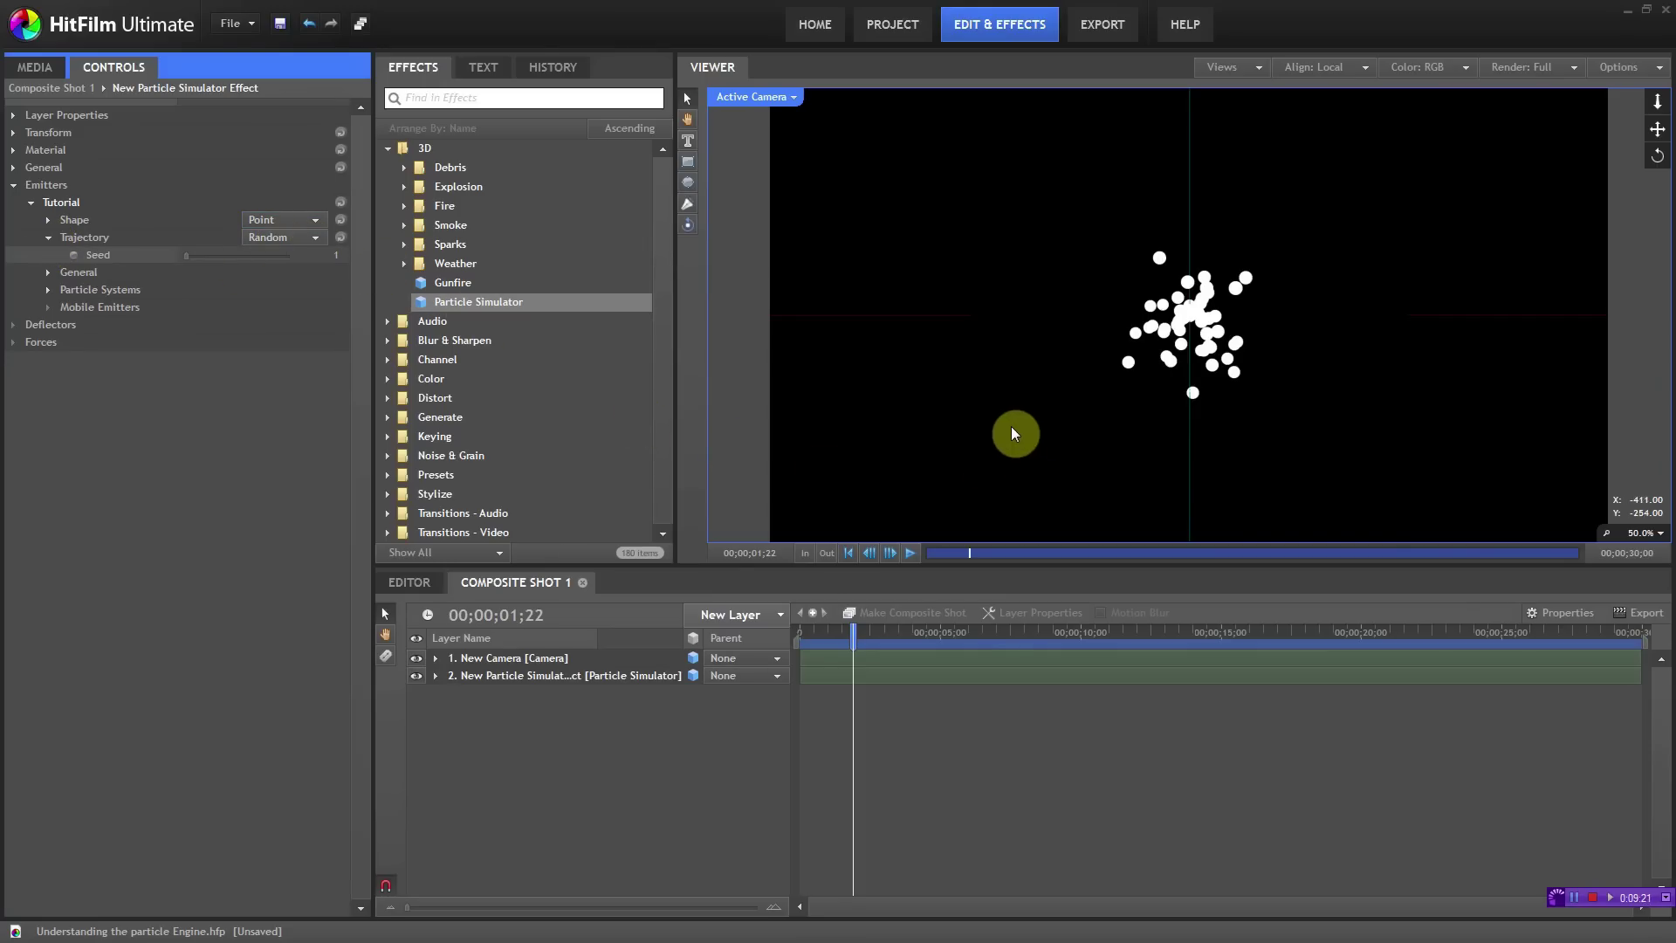
drag(856, 630, 940, 621)
Step: Switch the Trajectory to Cone and tilt its Rotation (X) to 103°
click(318, 239)
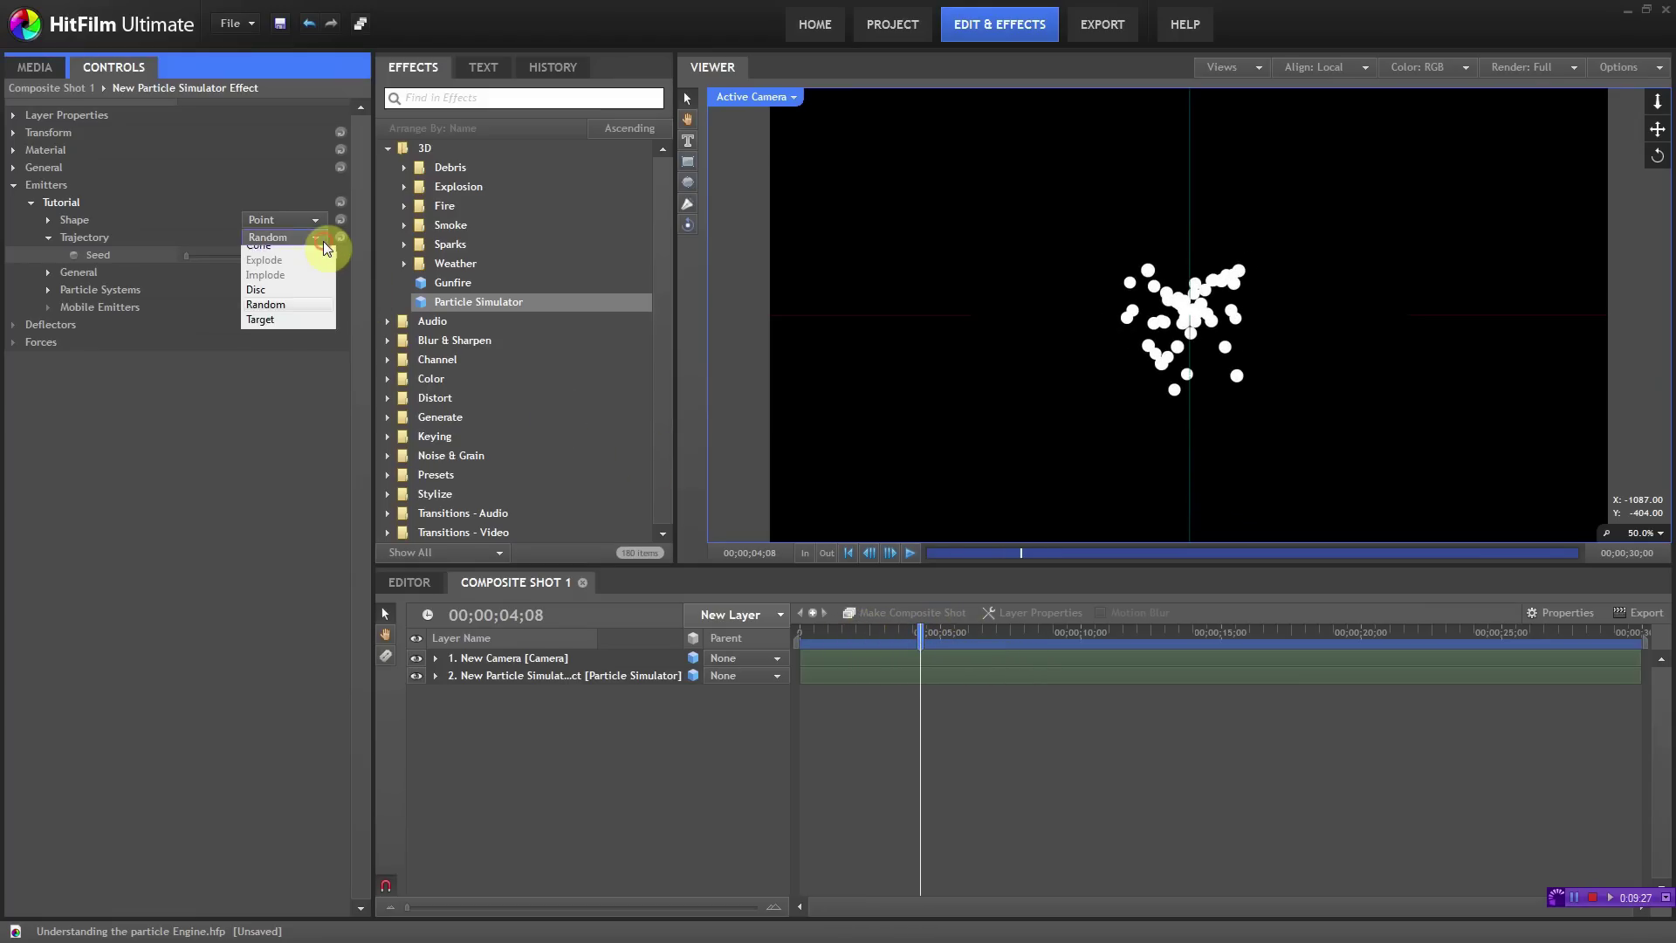
click(317, 255)
mouse_move(921, 637)
mouse_down()
mouse_move(797, 636)
mouse_move(910, 640)
mouse_up()
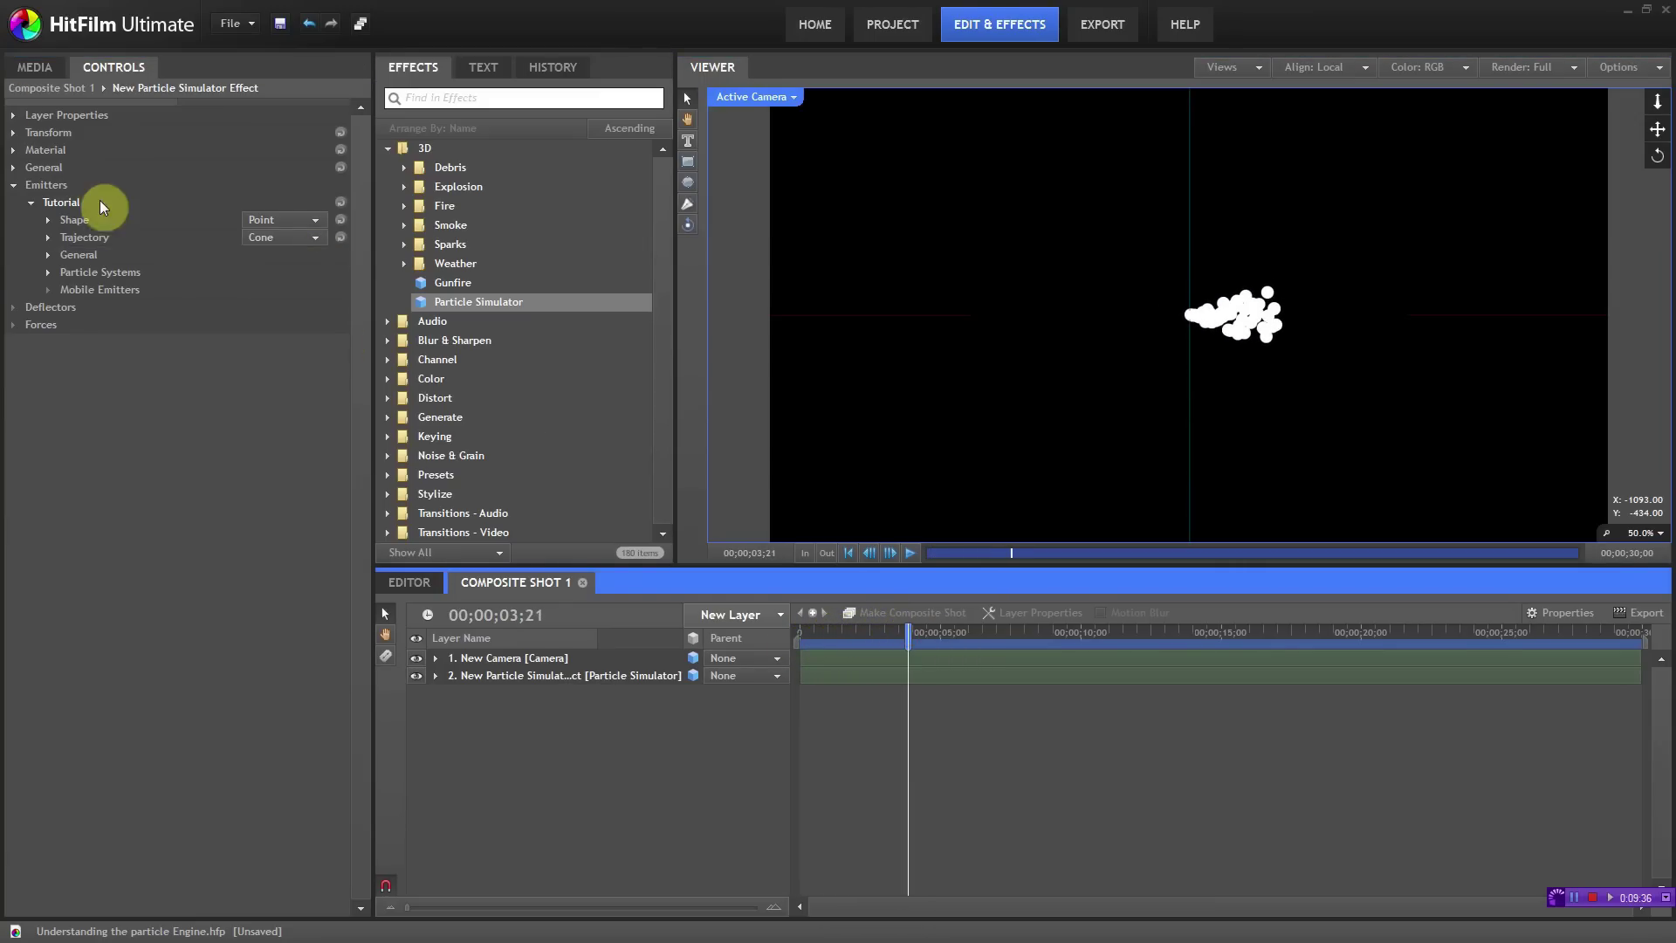
click(47, 237)
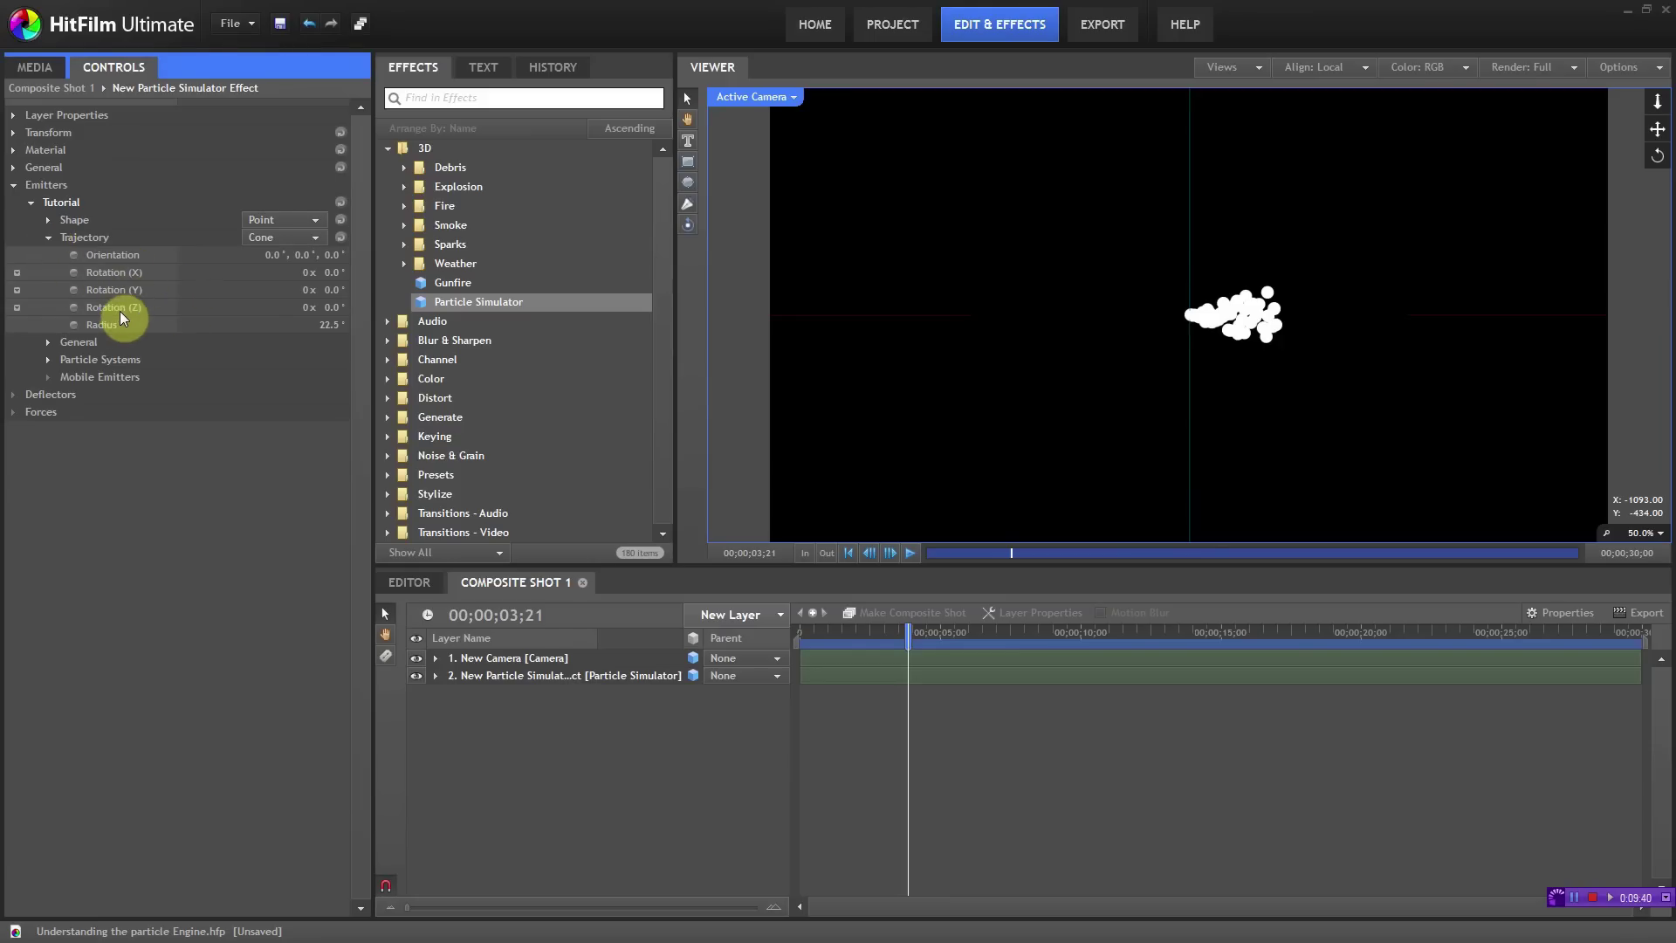
drag(337, 272, 410, 292)
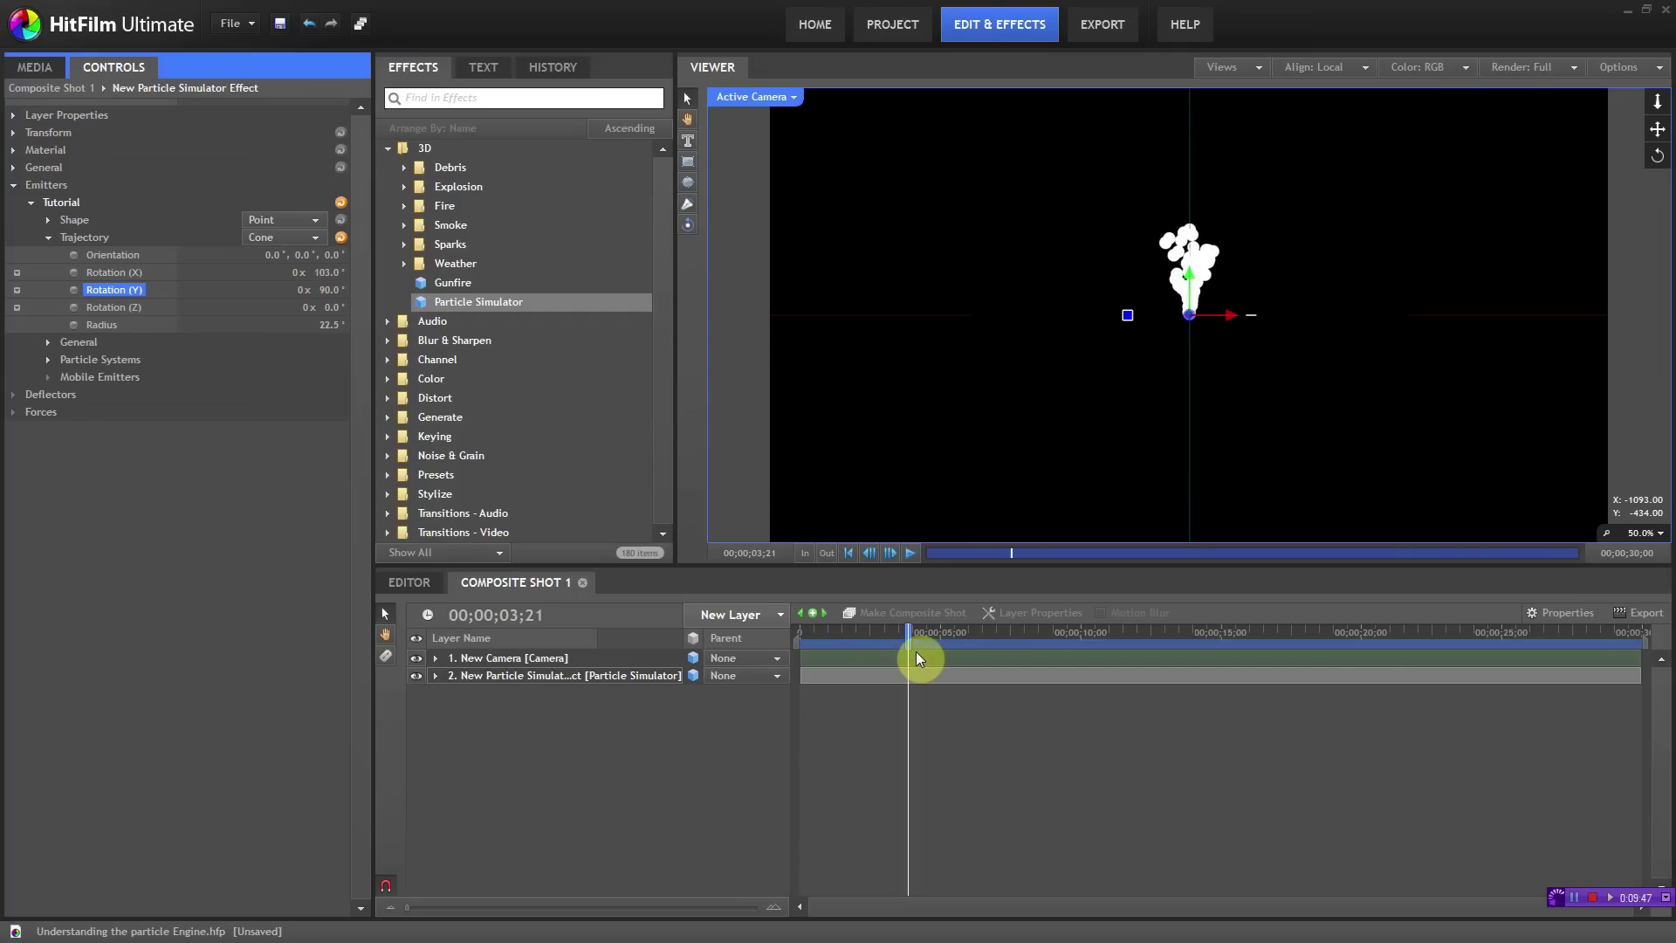
drag(908, 635, 1052, 671)
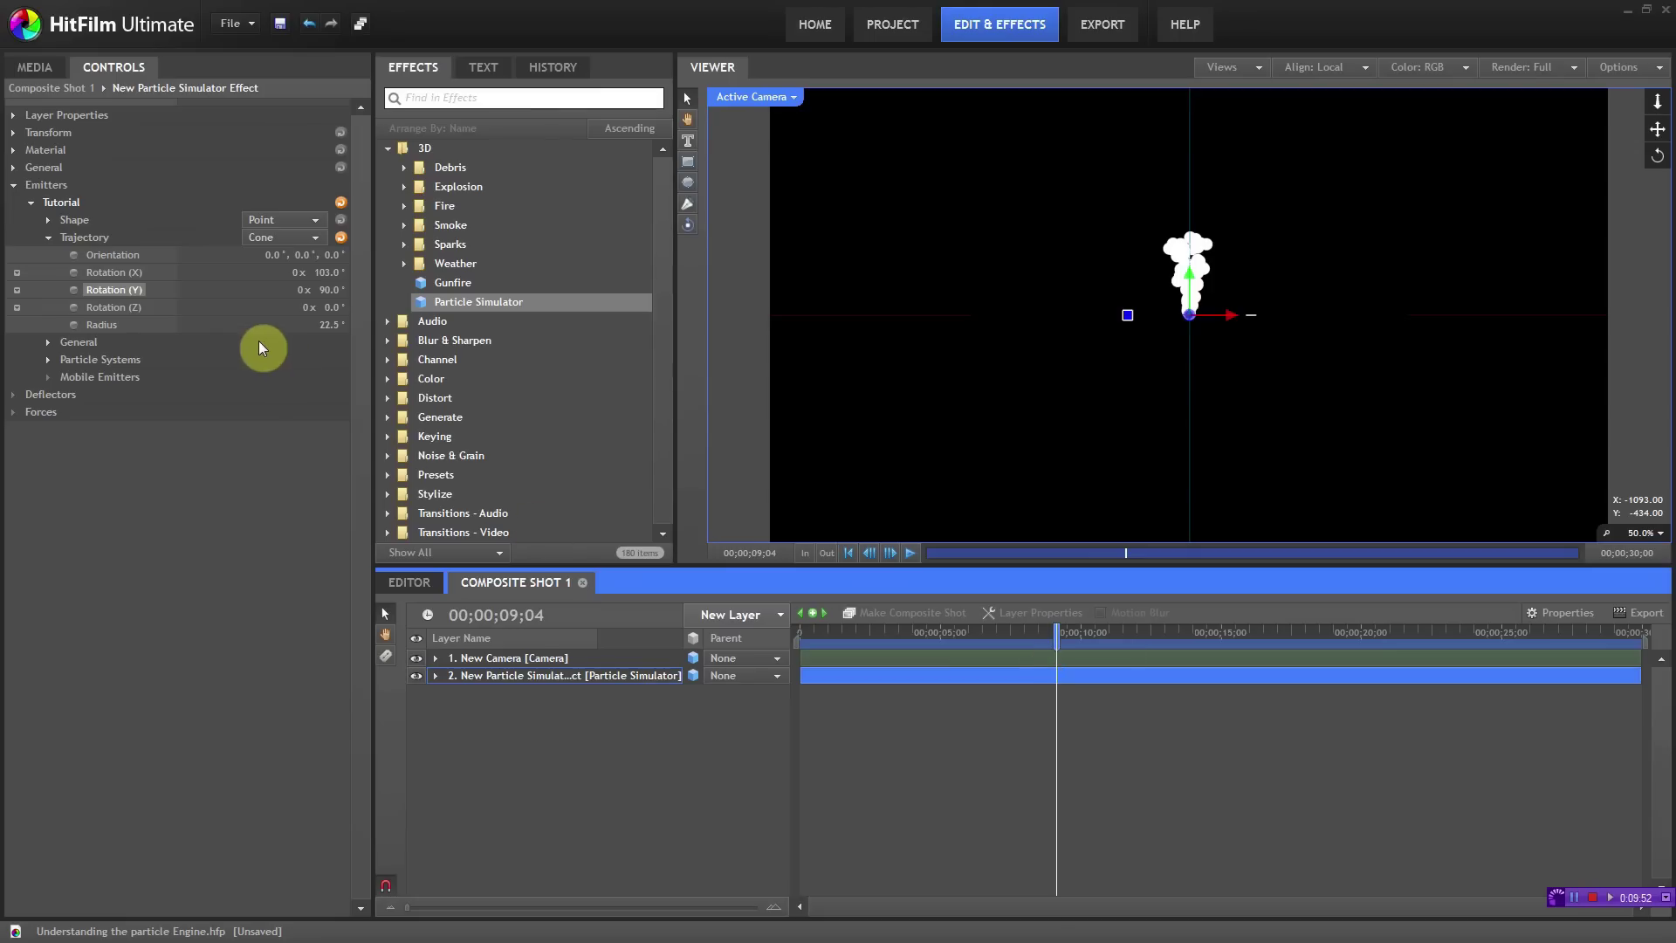
Step: Reset the Trajectory settings and change the trajectory type to Disc
click(339, 239)
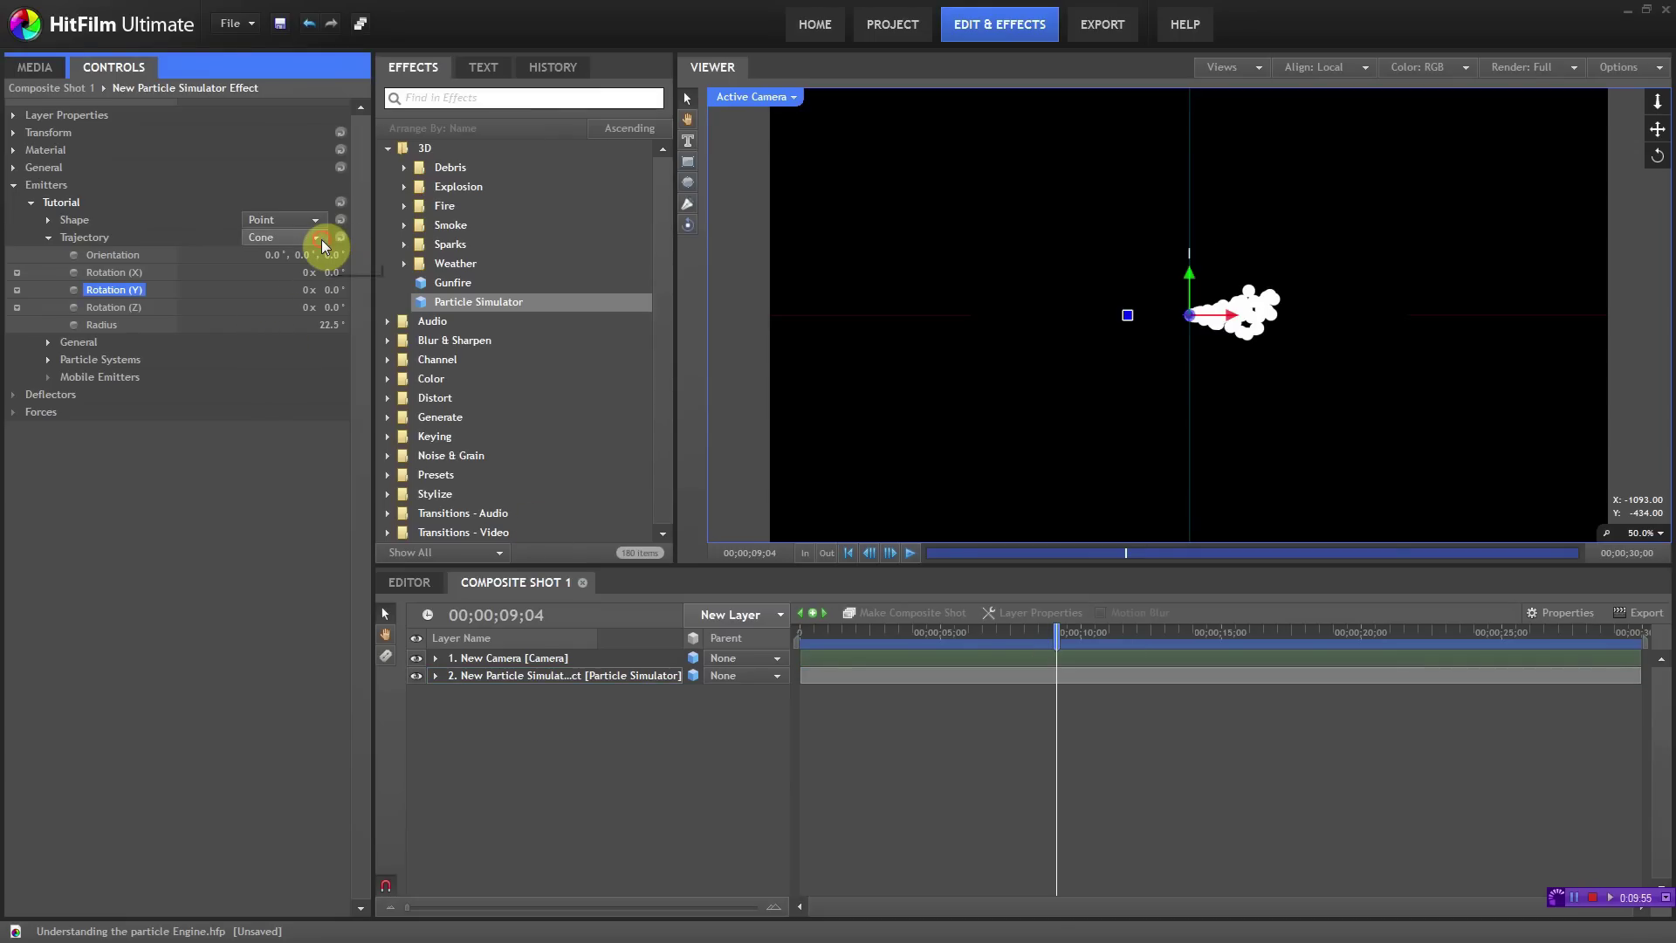
click(321, 239)
click(296, 302)
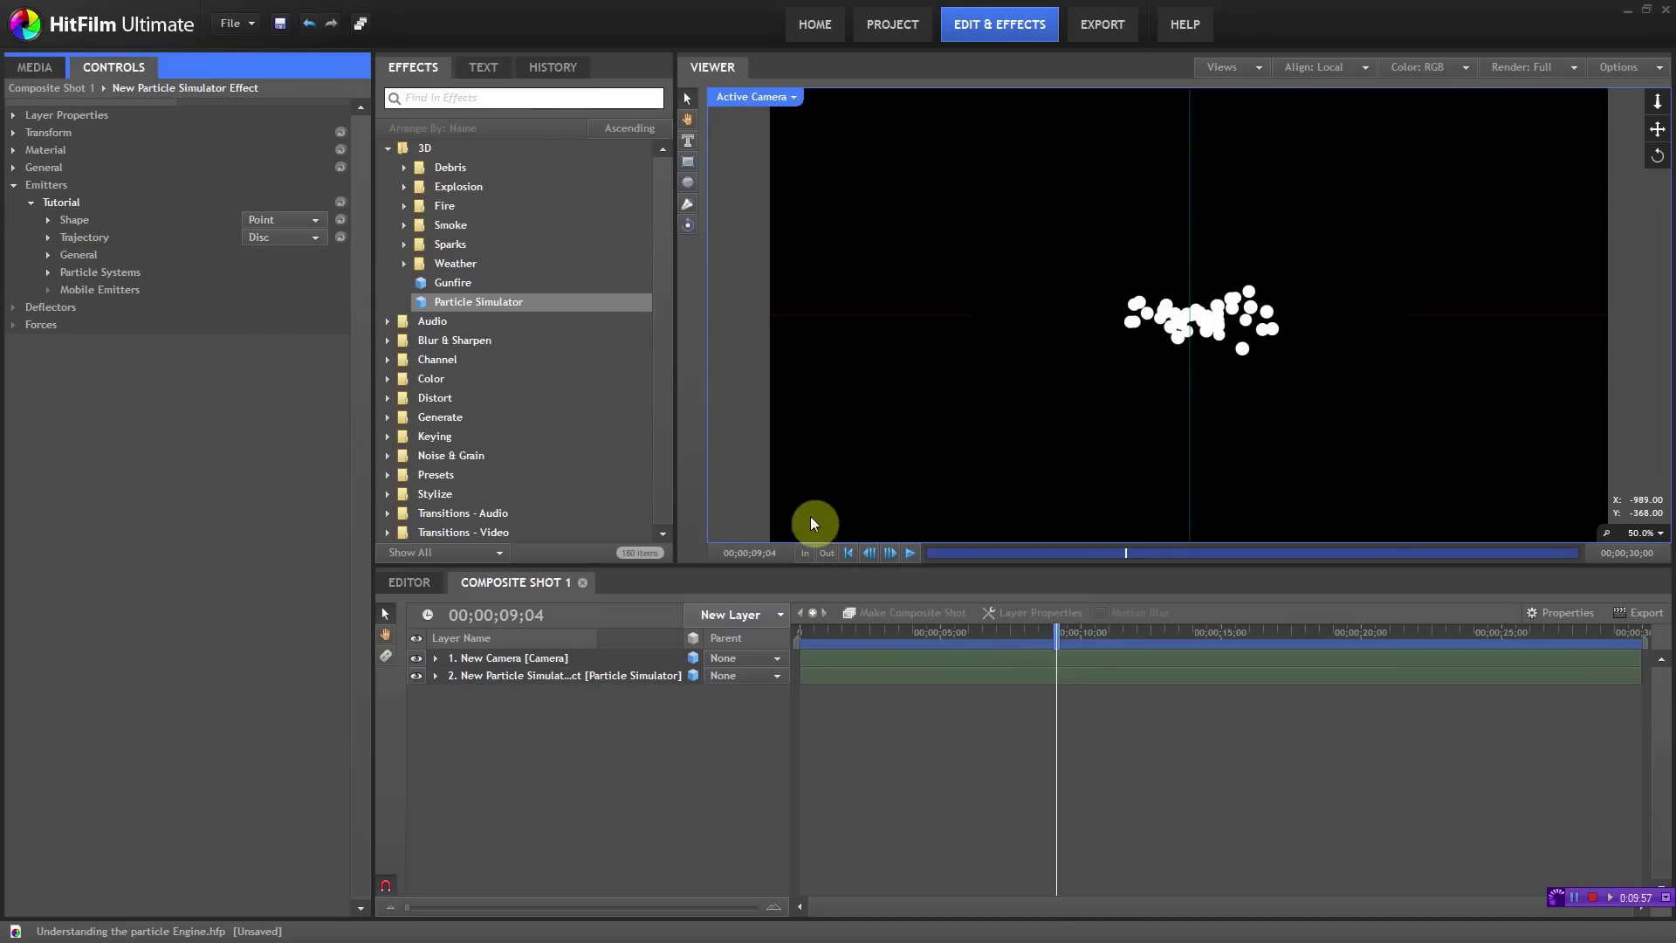
drag(1057, 636, 986, 646)
click(1257, 68)
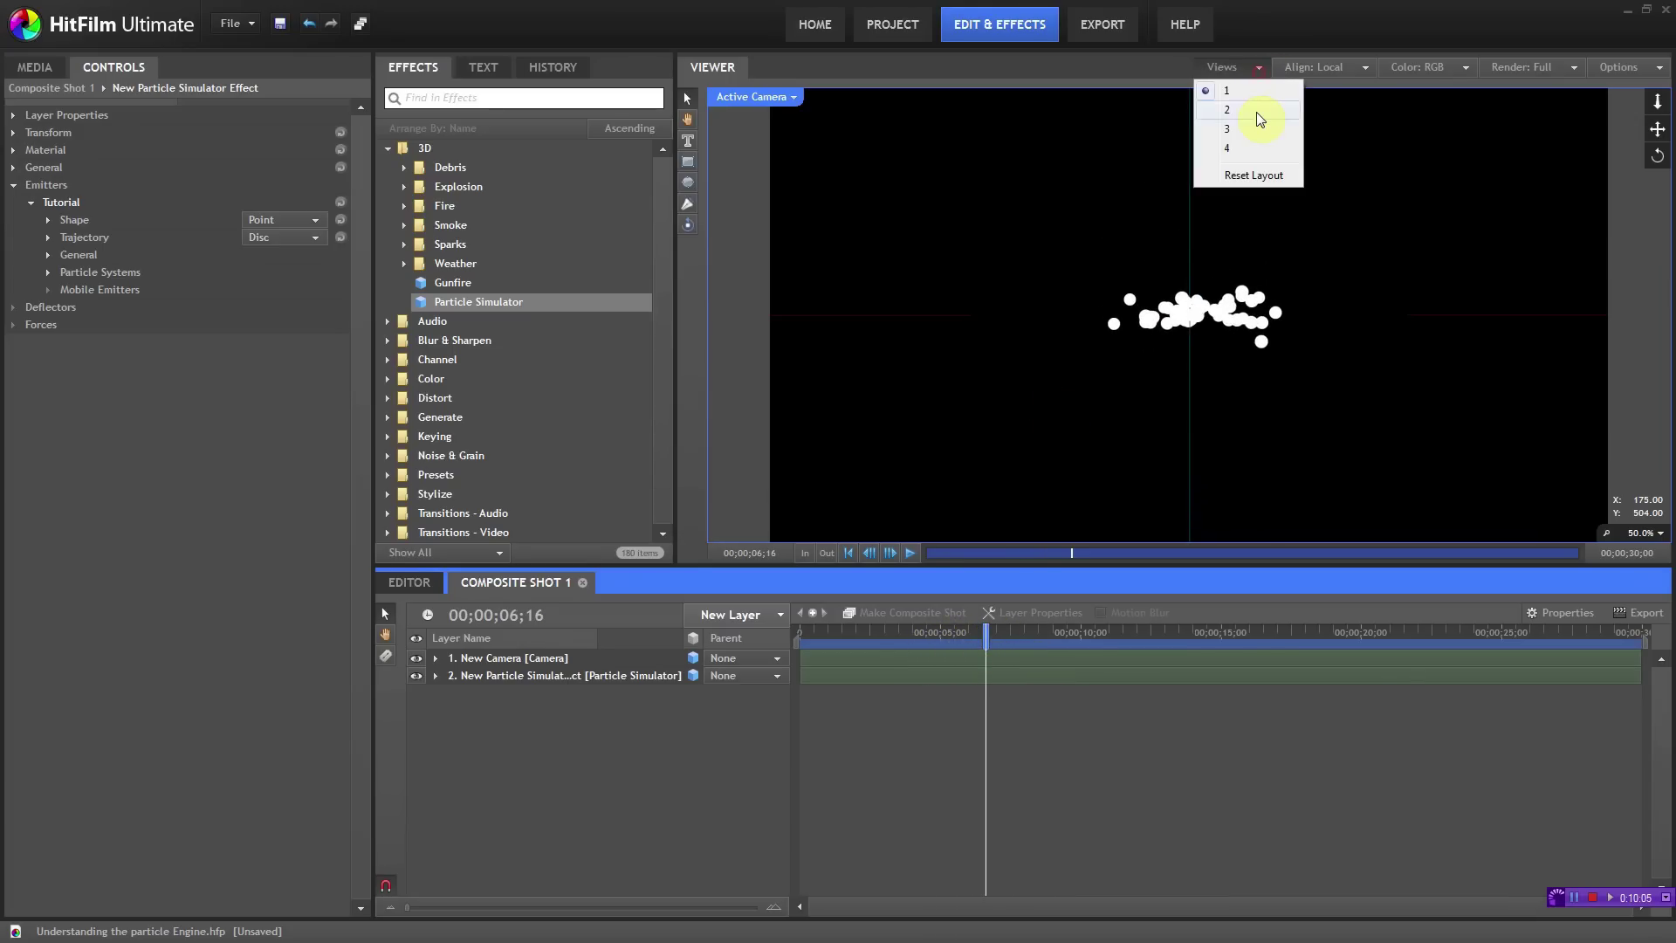
click(789, 101)
click(752, 237)
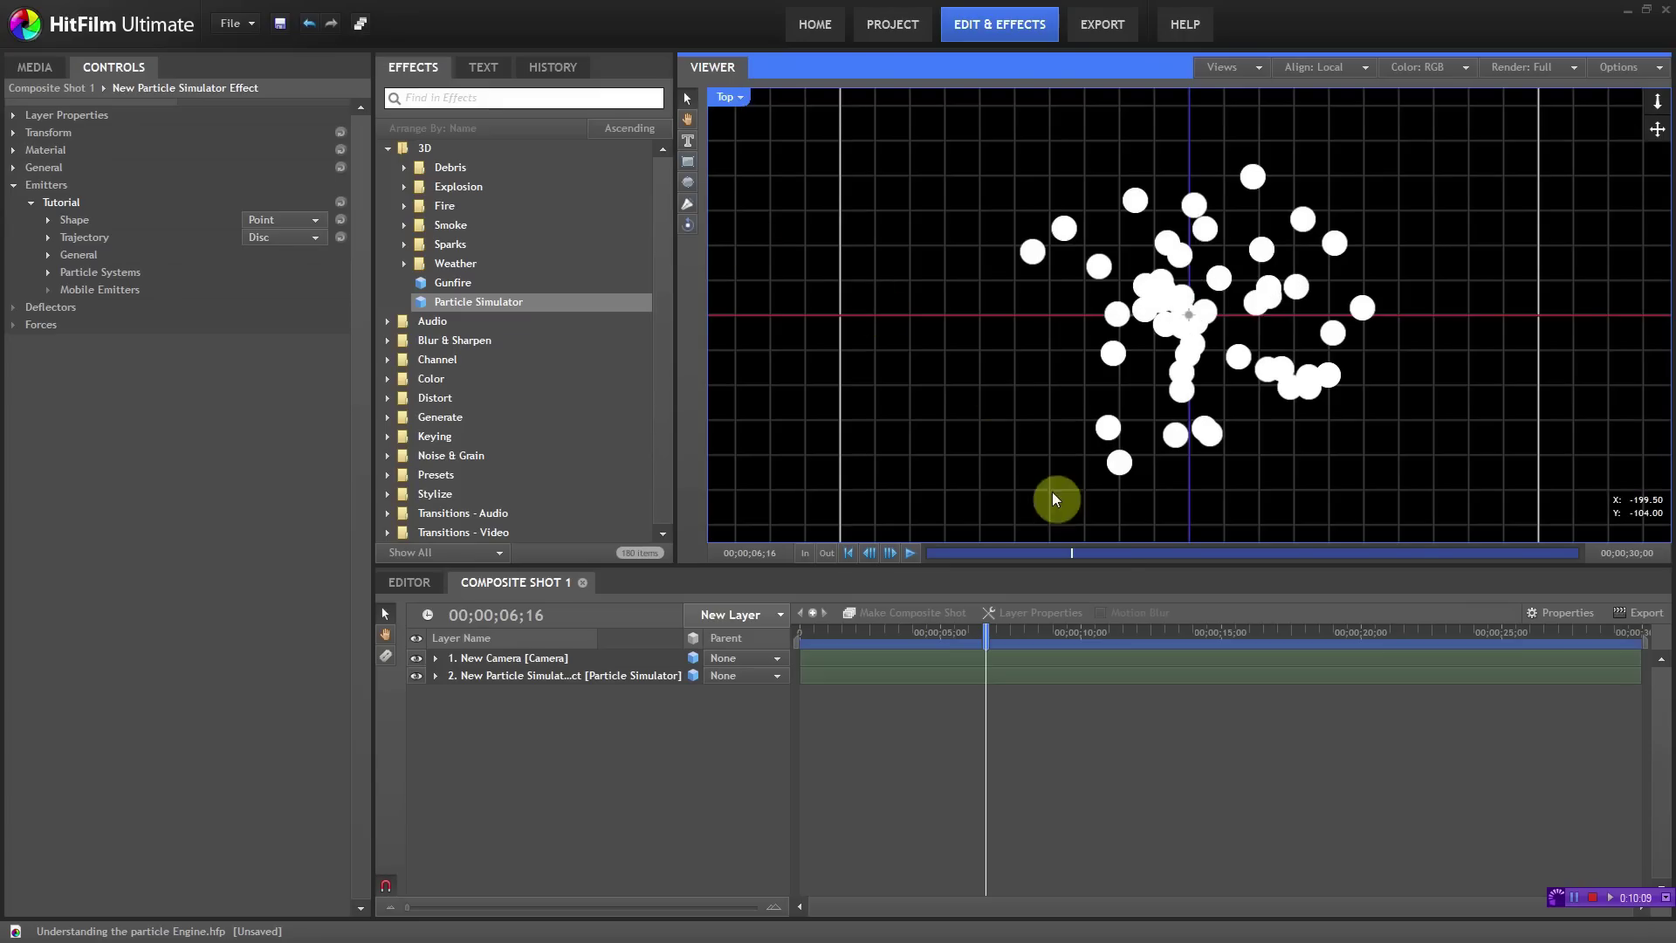
drag(991, 644, 1051, 642)
click(286, 237)
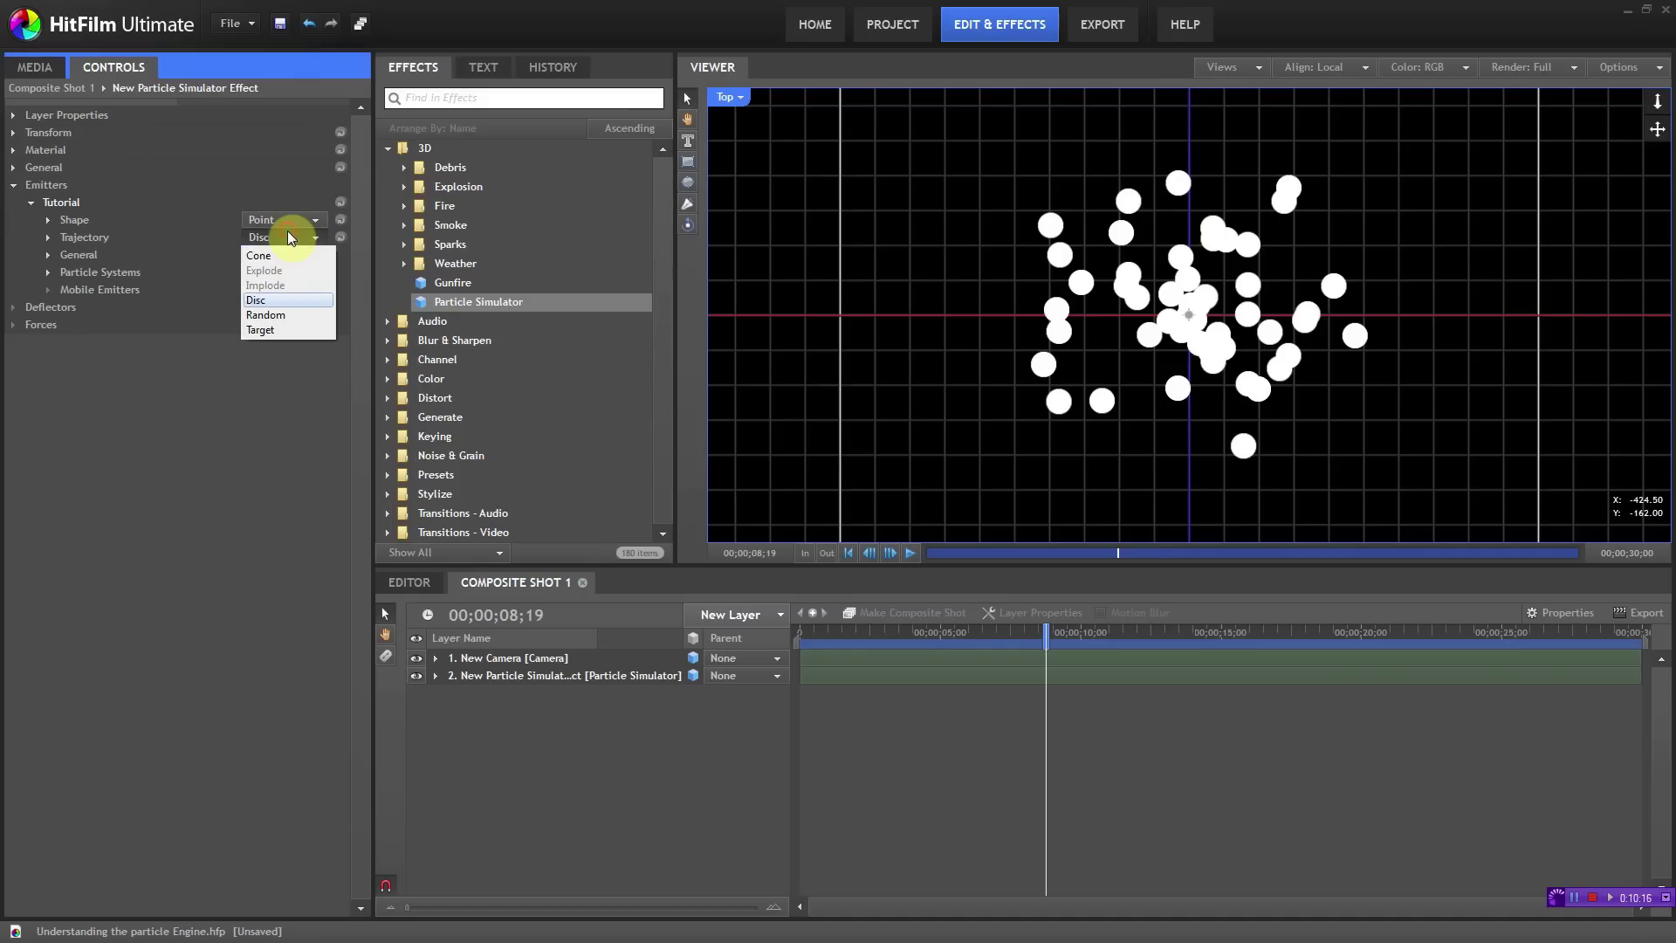
click(286, 232)
click(1416, 70)
click(1417, 71)
click(746, 96)
click(744, 114)
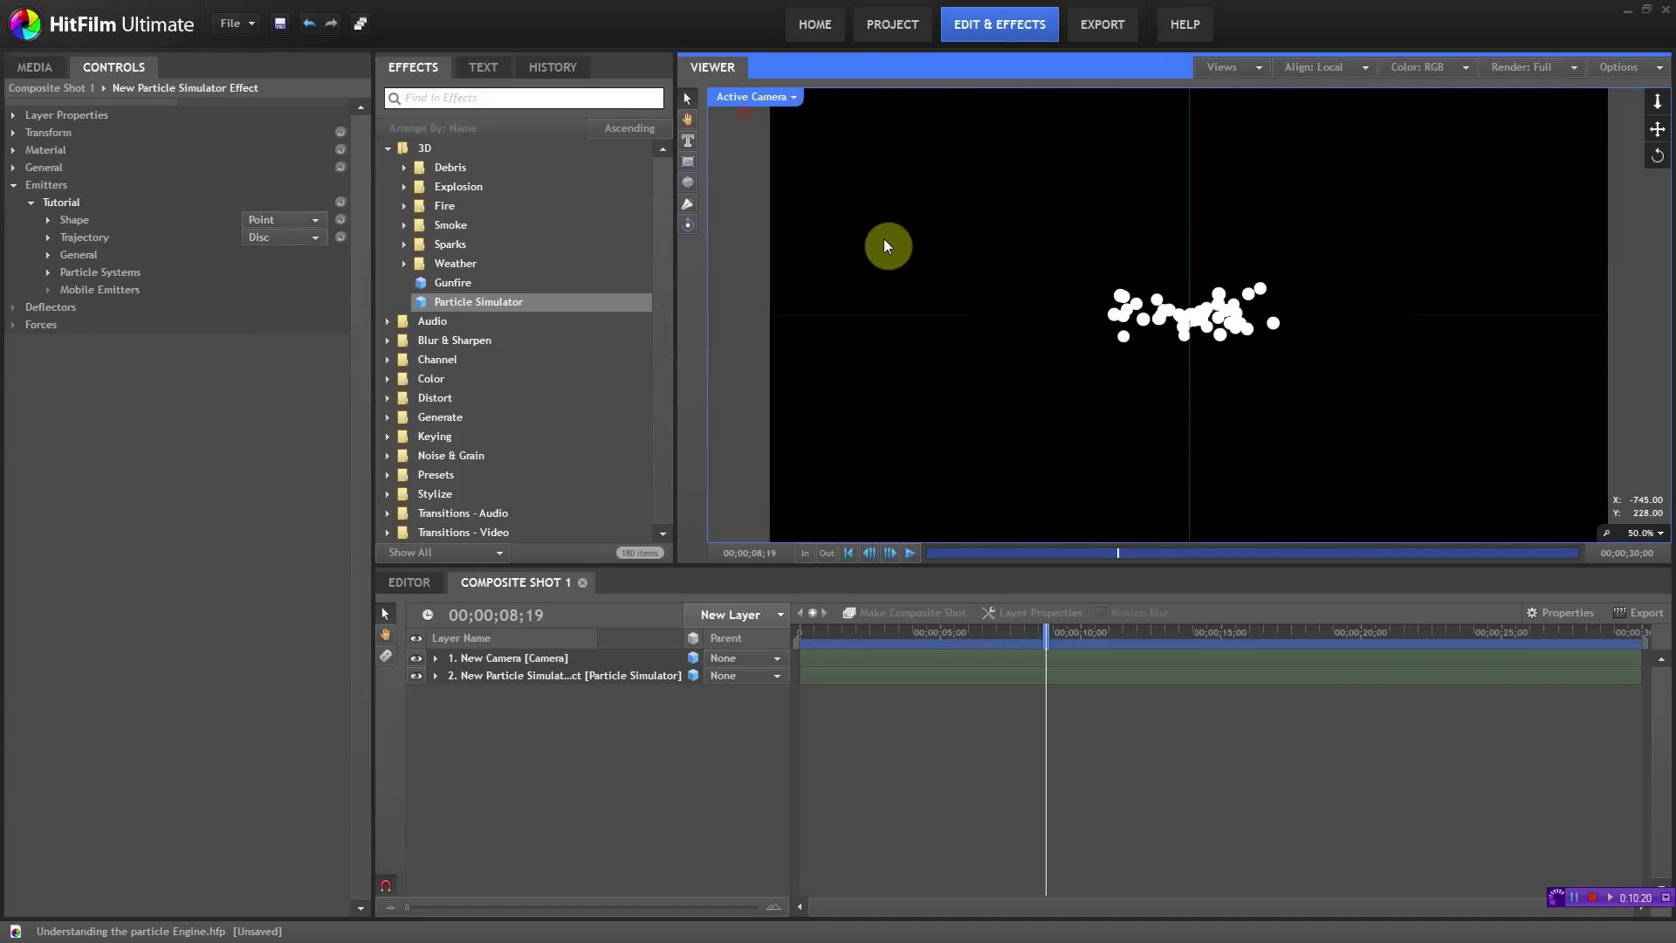
click(317, 241)
click(311, 241)
click(311, 241)
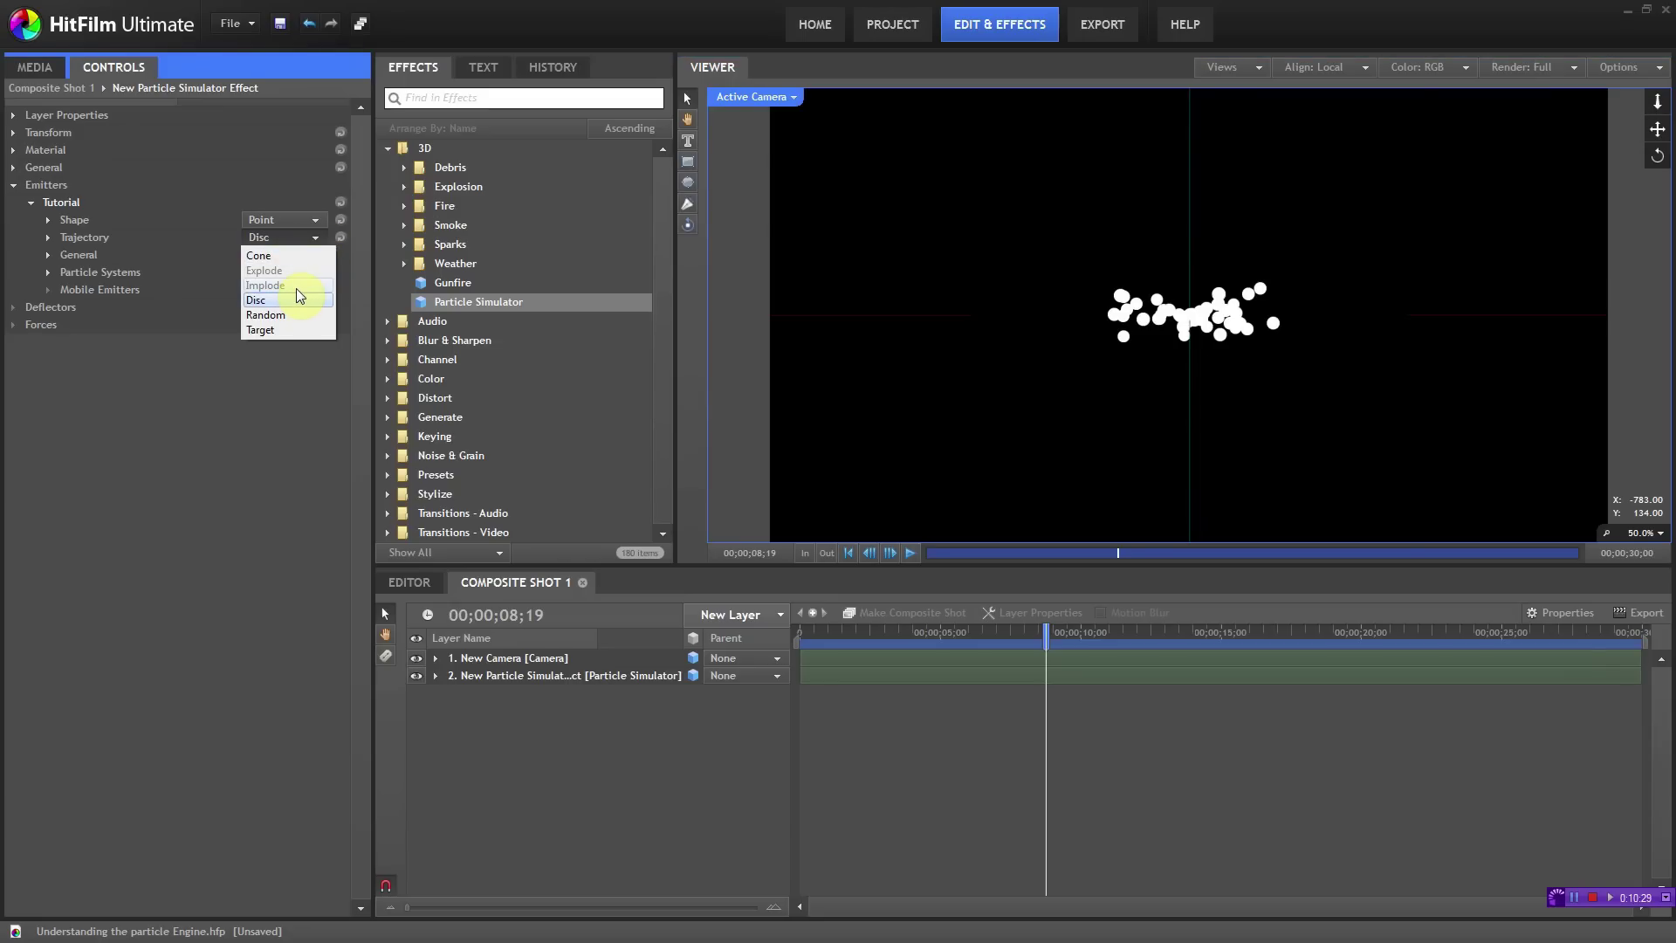
click(309, 224)
click(310, 220)
Step: Try a Circle shape and Explode trajectory, then revert the emitter to Point with Random trajectory
click(310, 252)
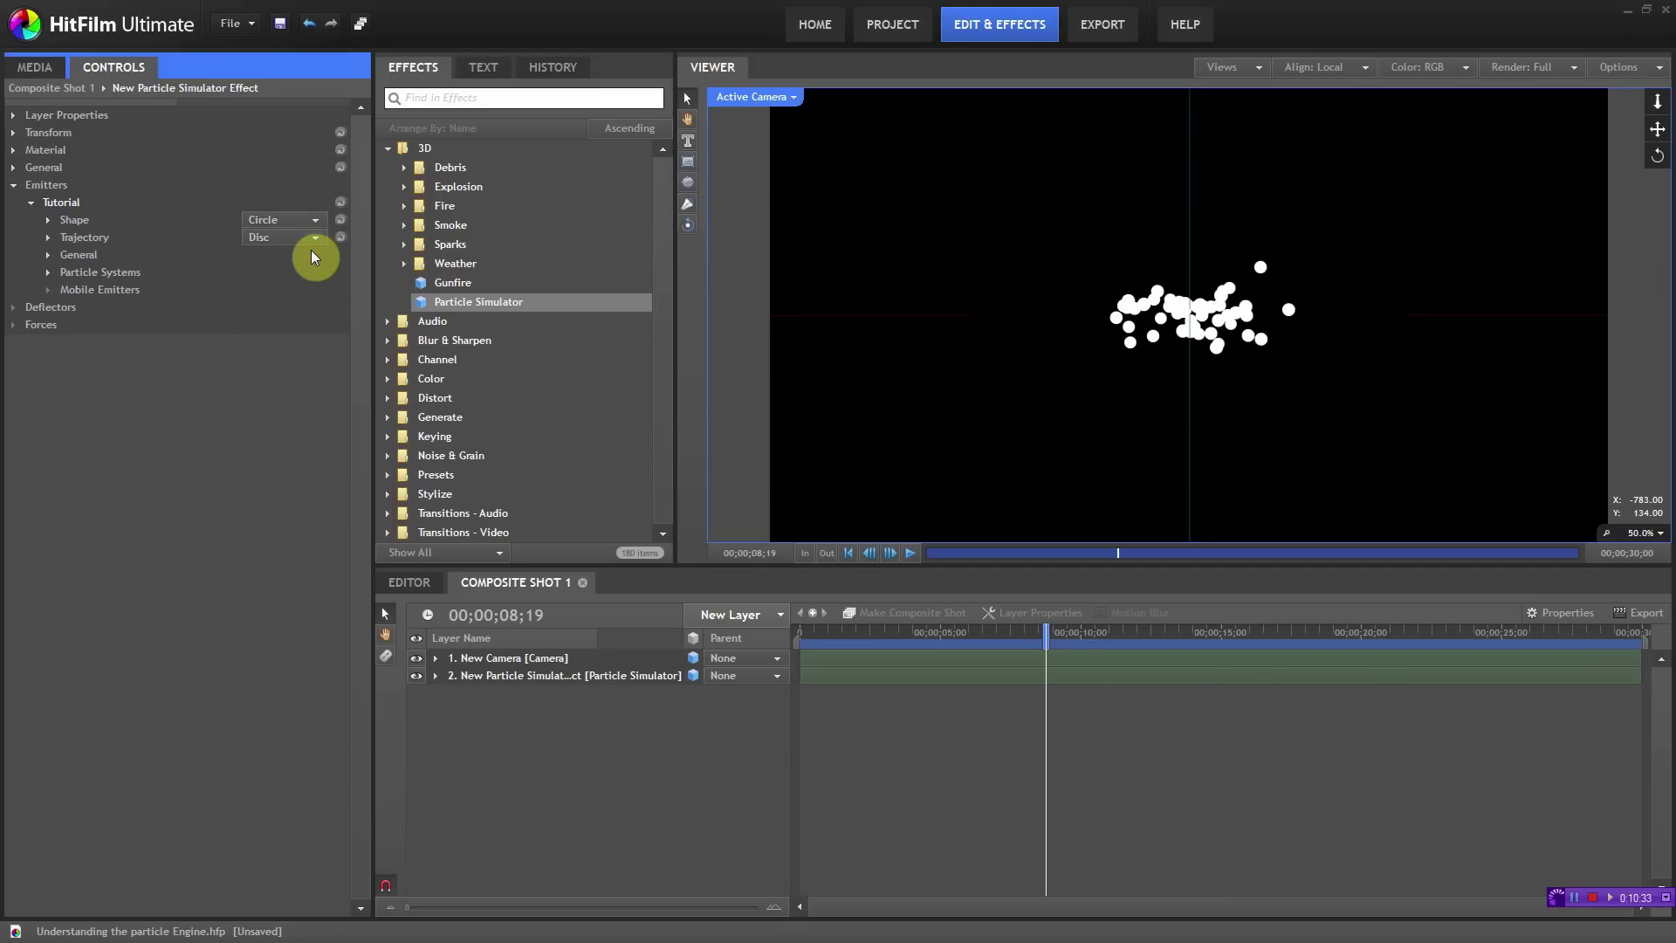
click(315, 242)
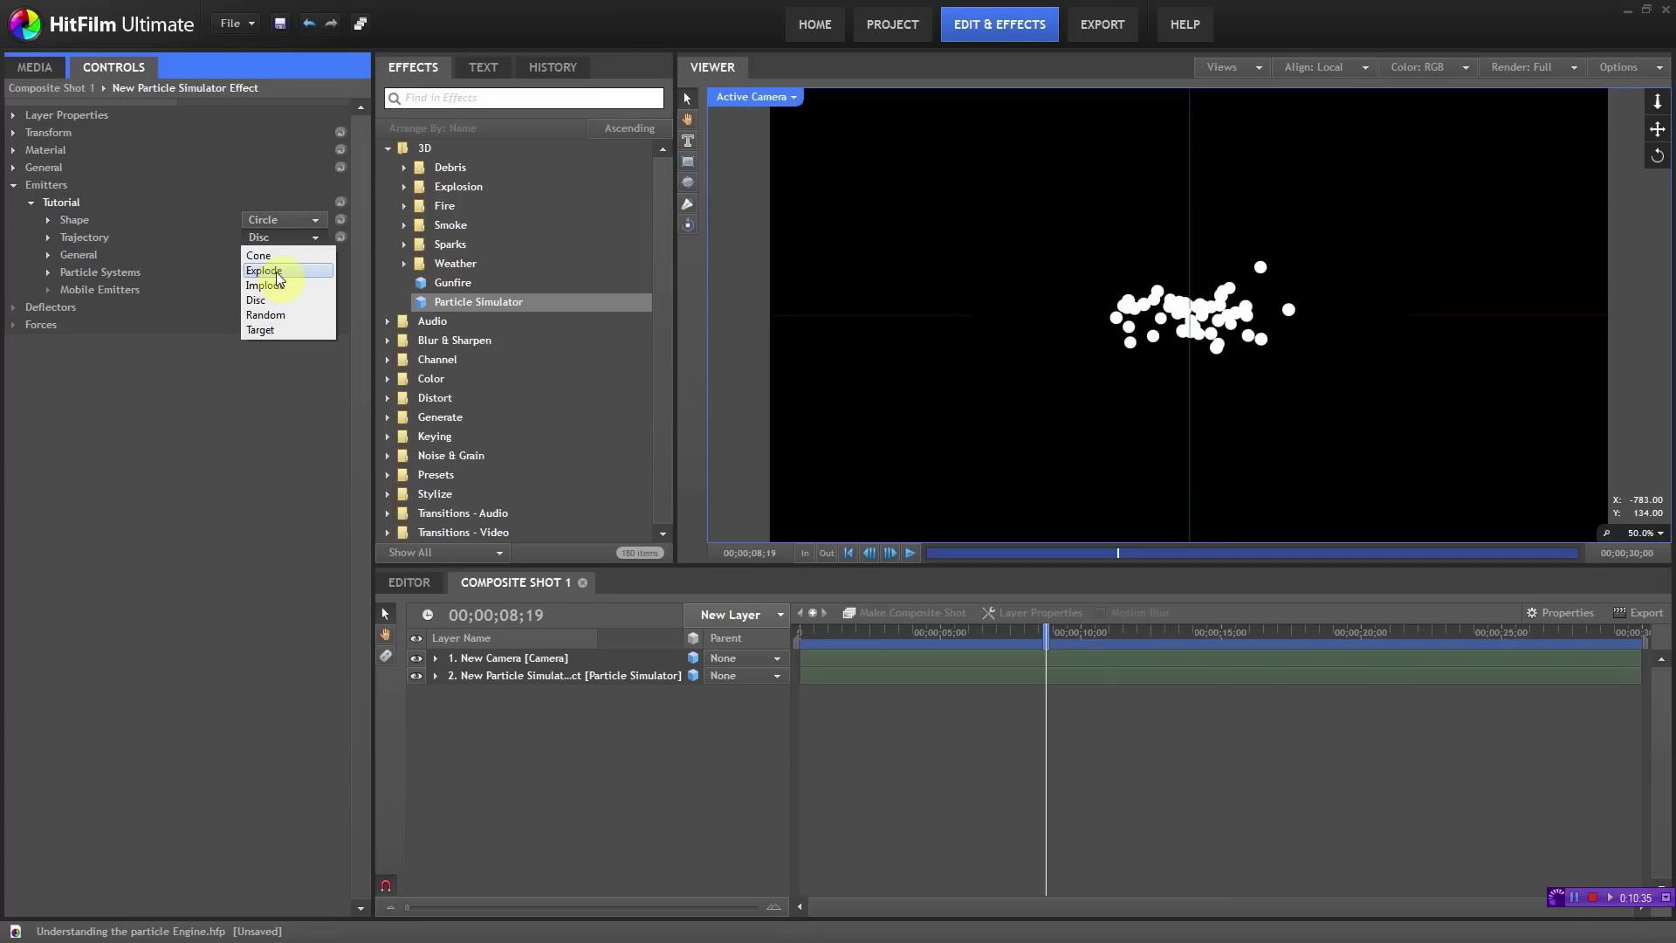
click(281, 272)
drag(1043, 646, 799, 646)
click(318, 219)
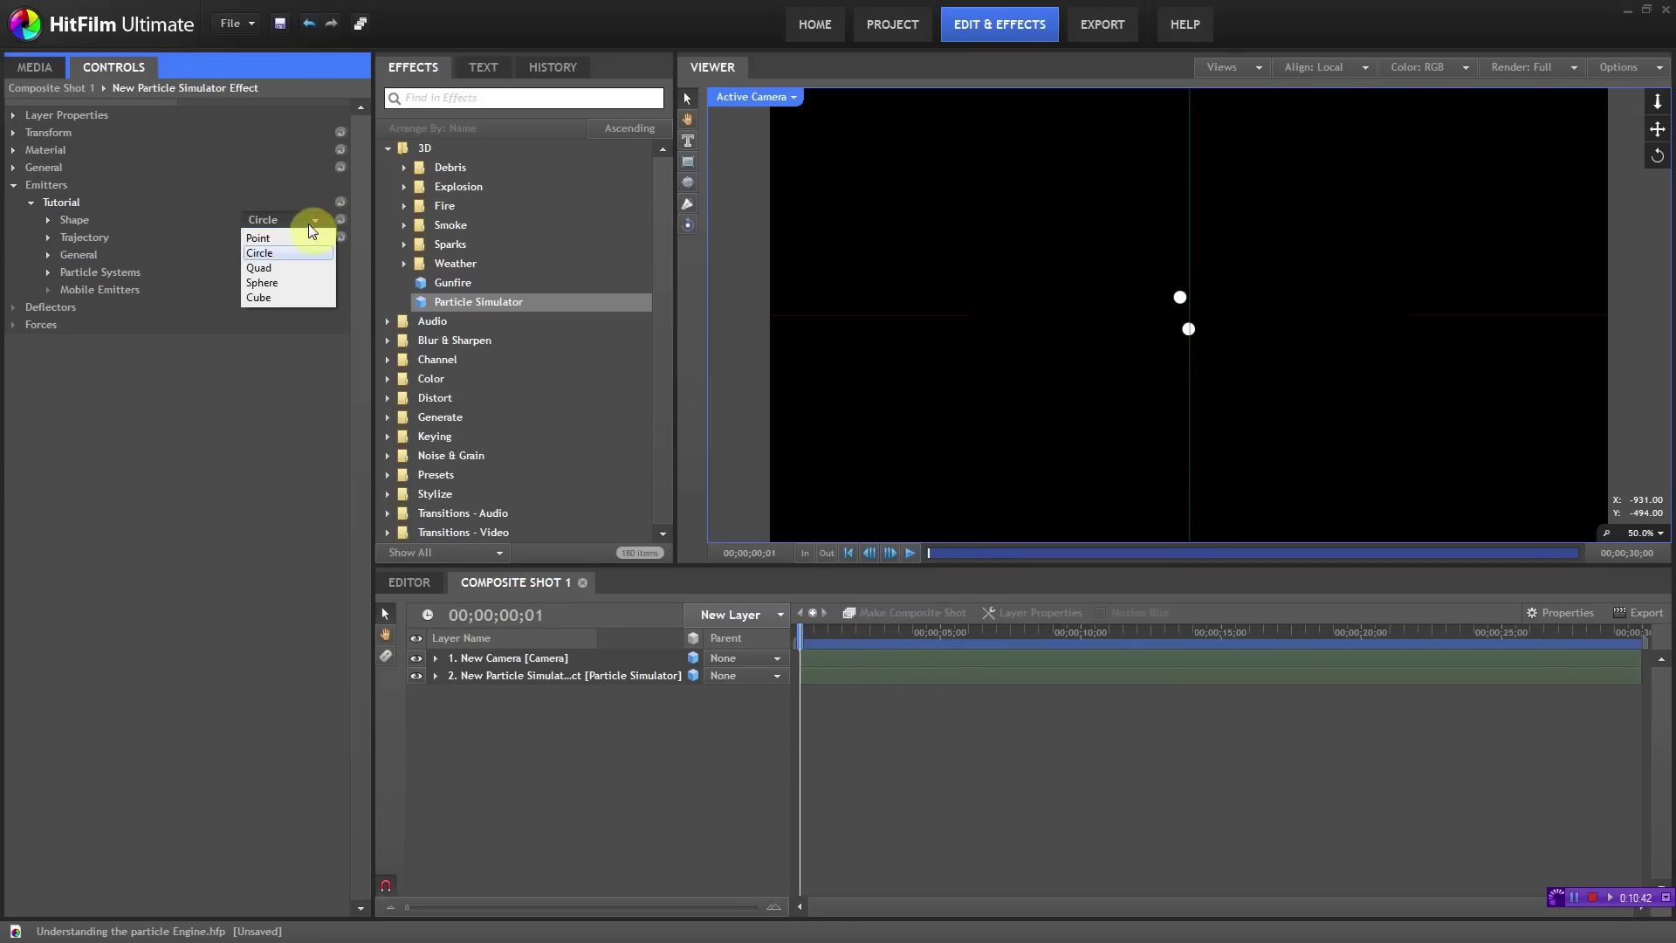
click(314, 241)
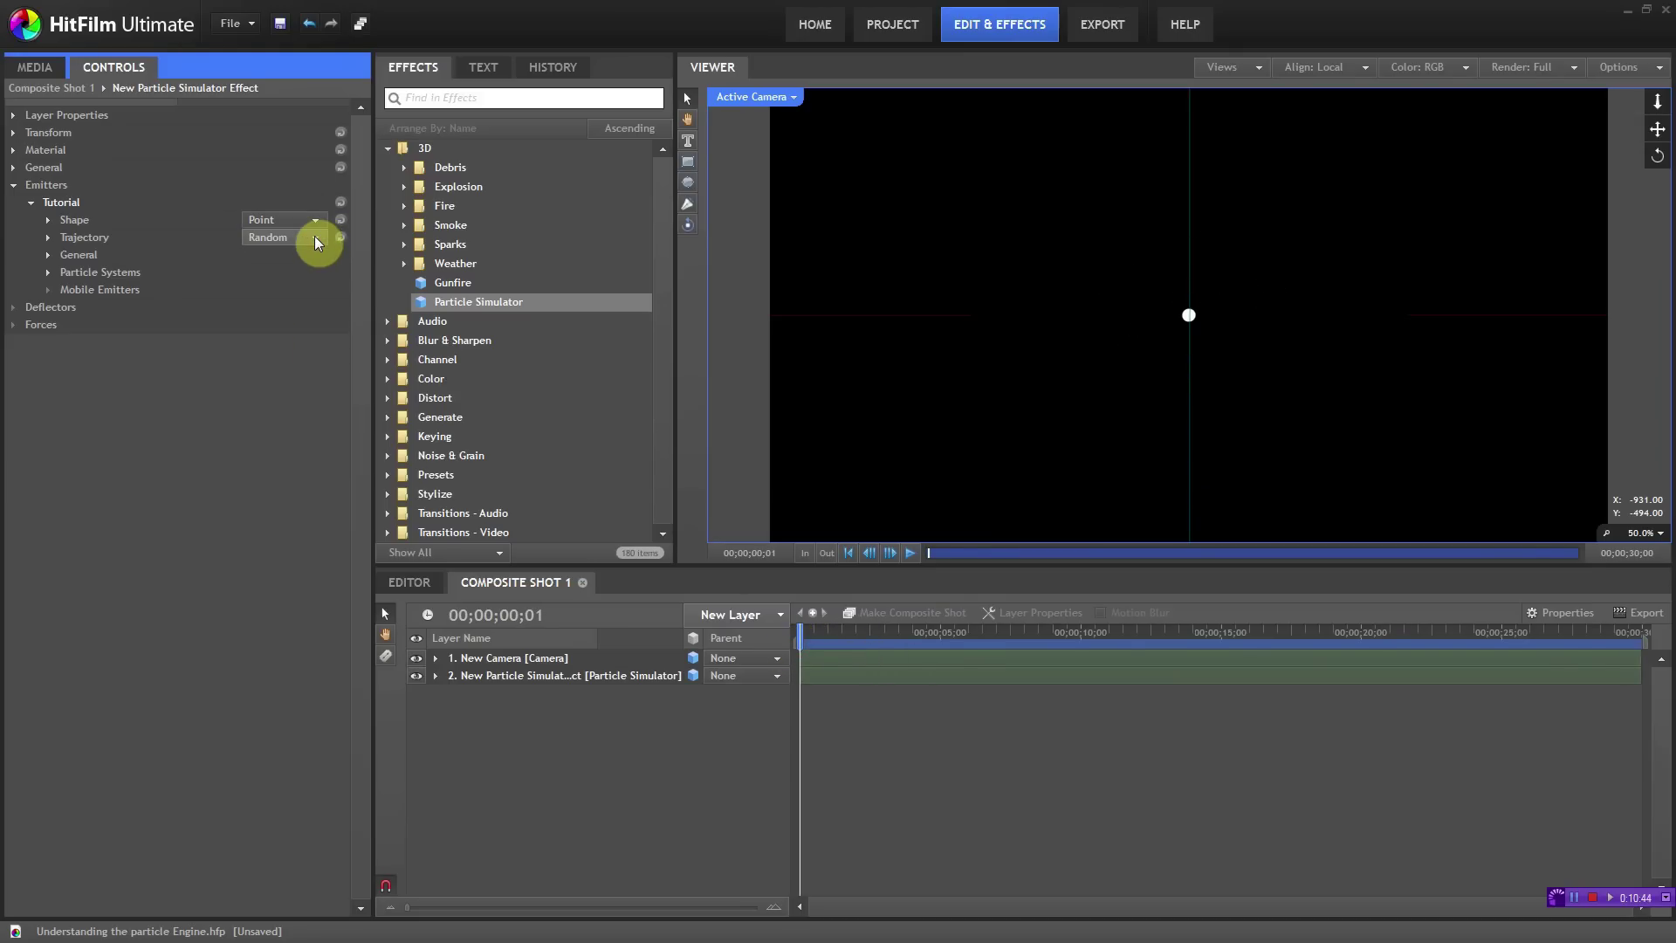
click(314, 236)
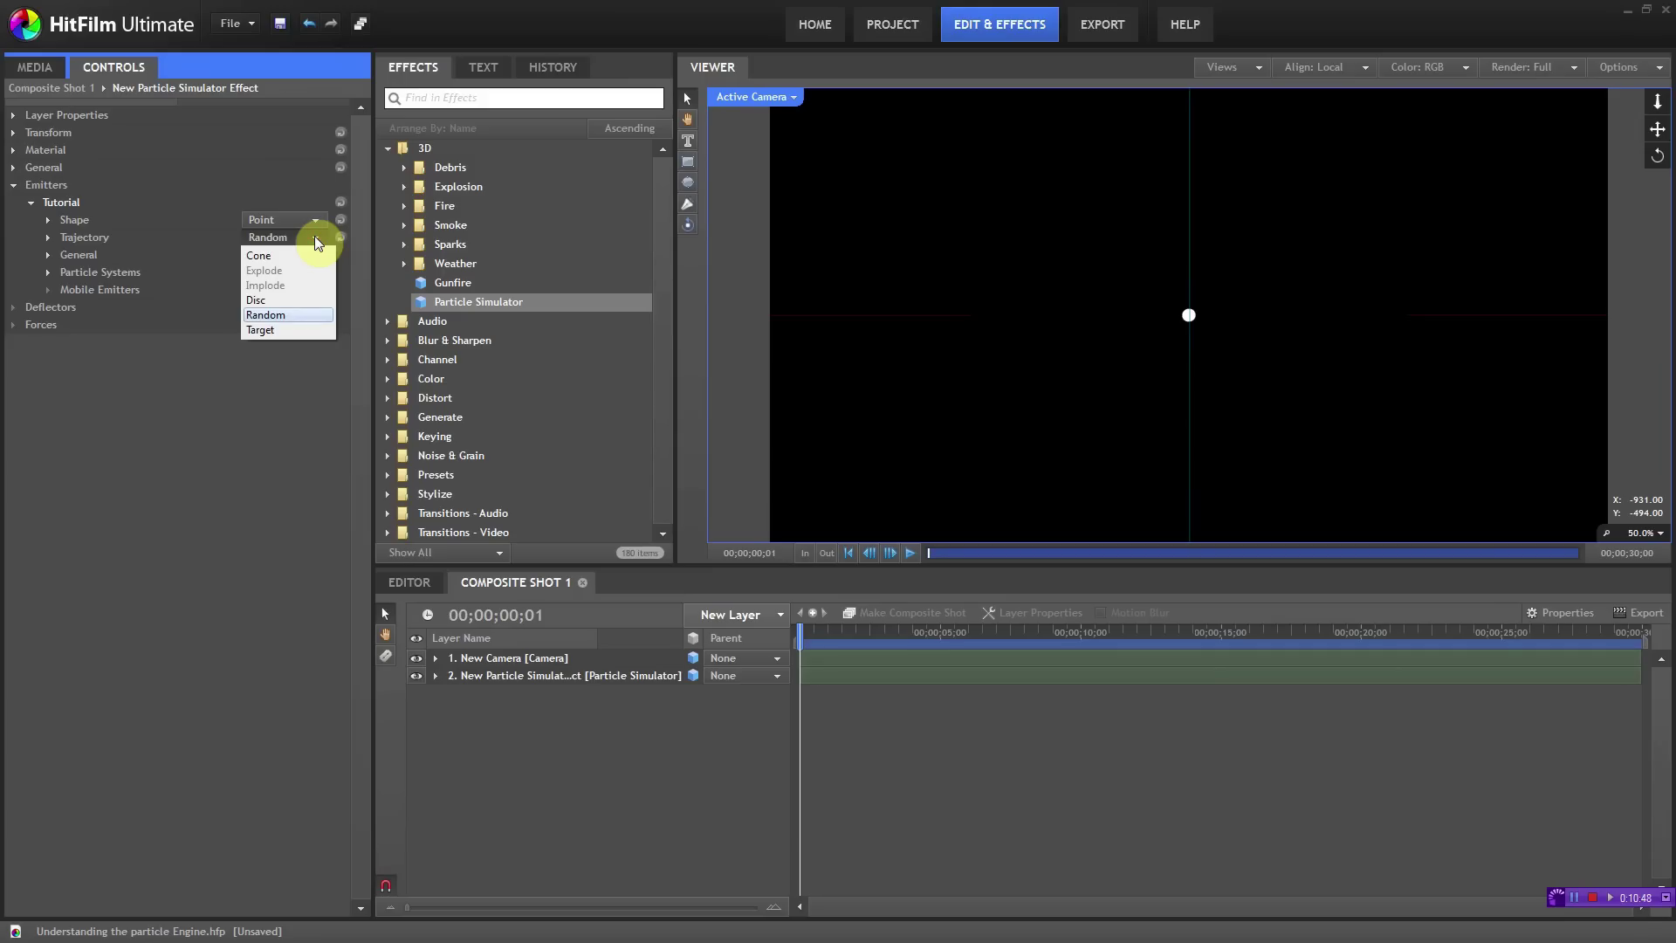
click(314, 236)
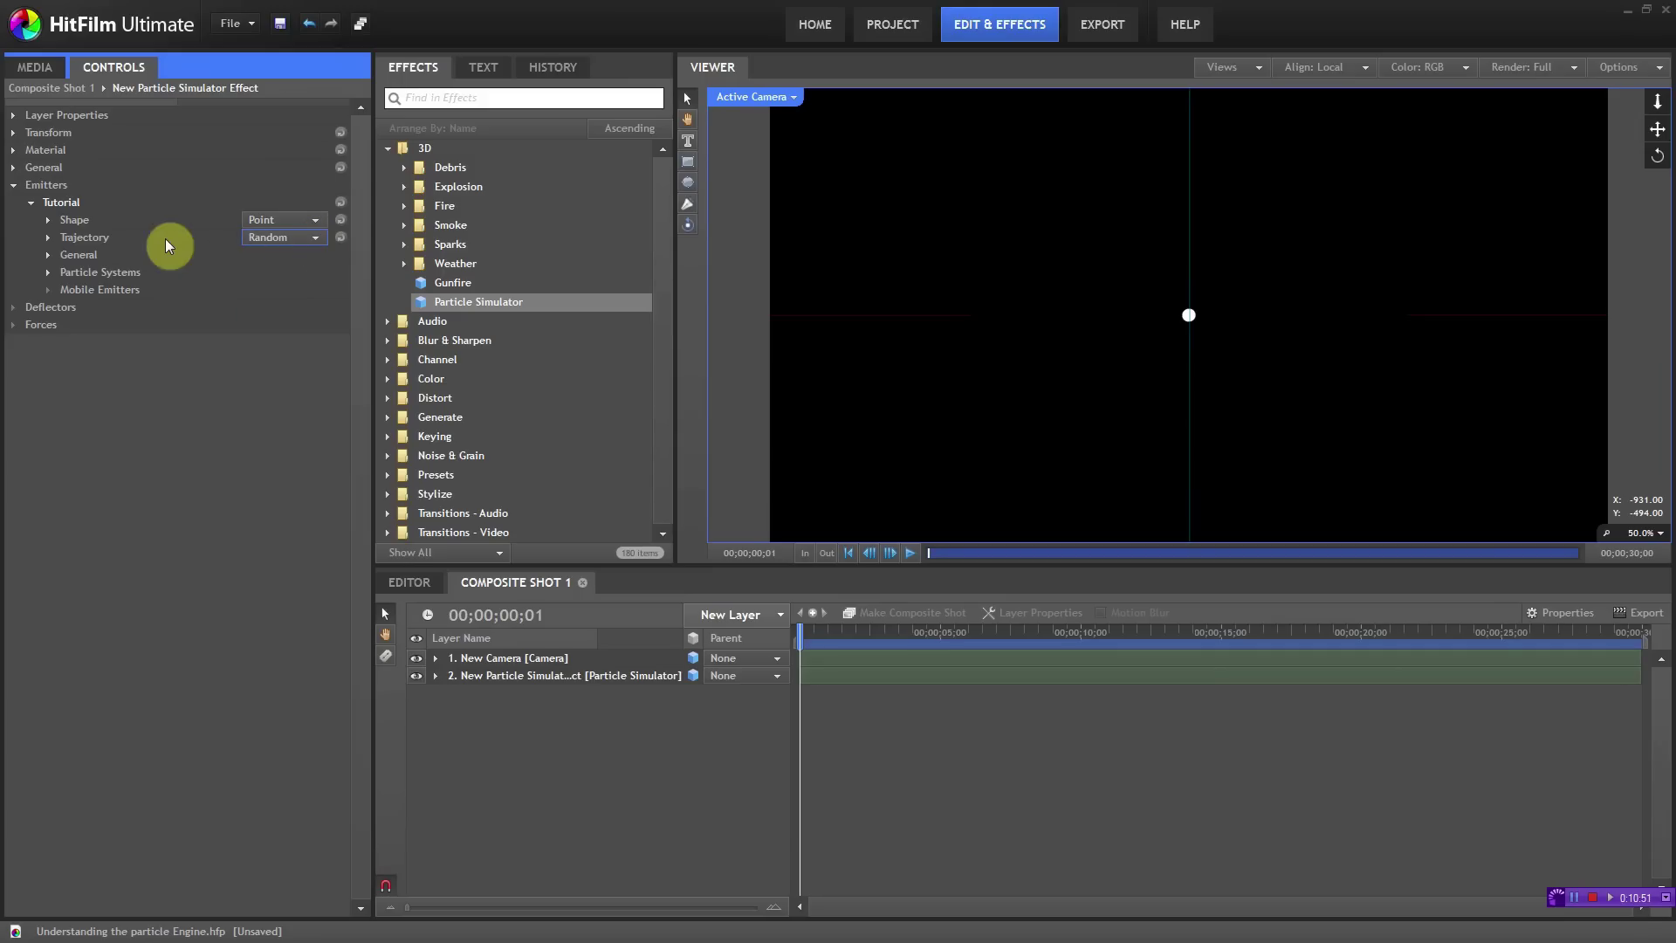
Step: Test a higher trajectory Seed, then reset it to 1 at 00;00;02;15 and show emitter General settings
click(48, 237)
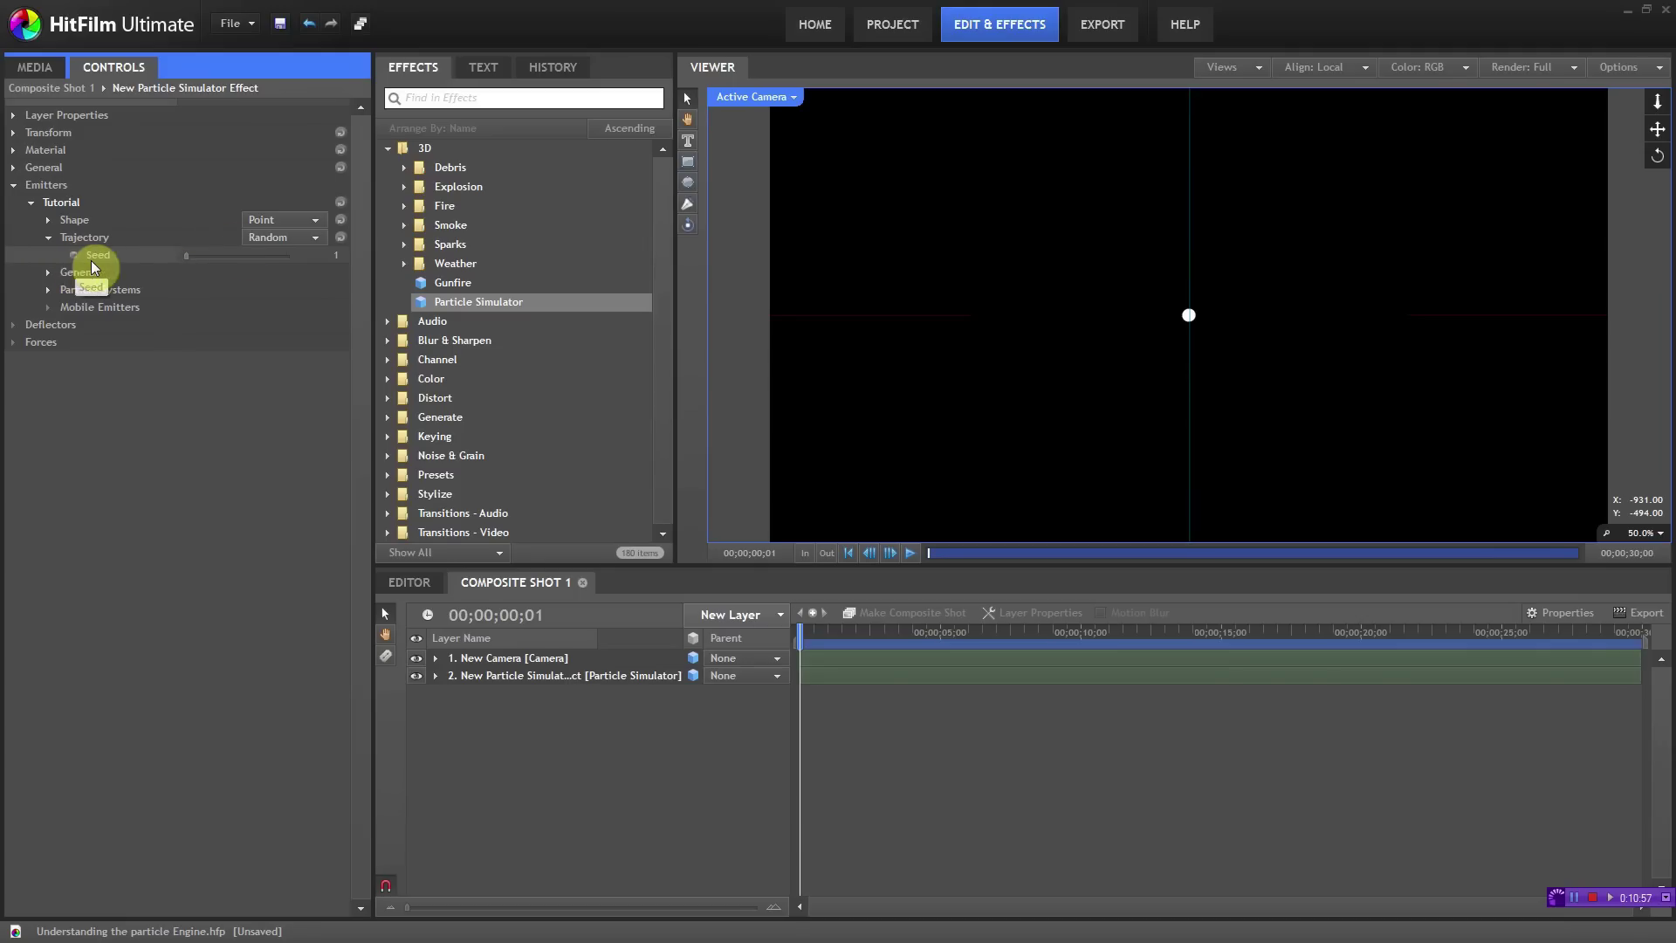
drag(804, 631, 855, 651)
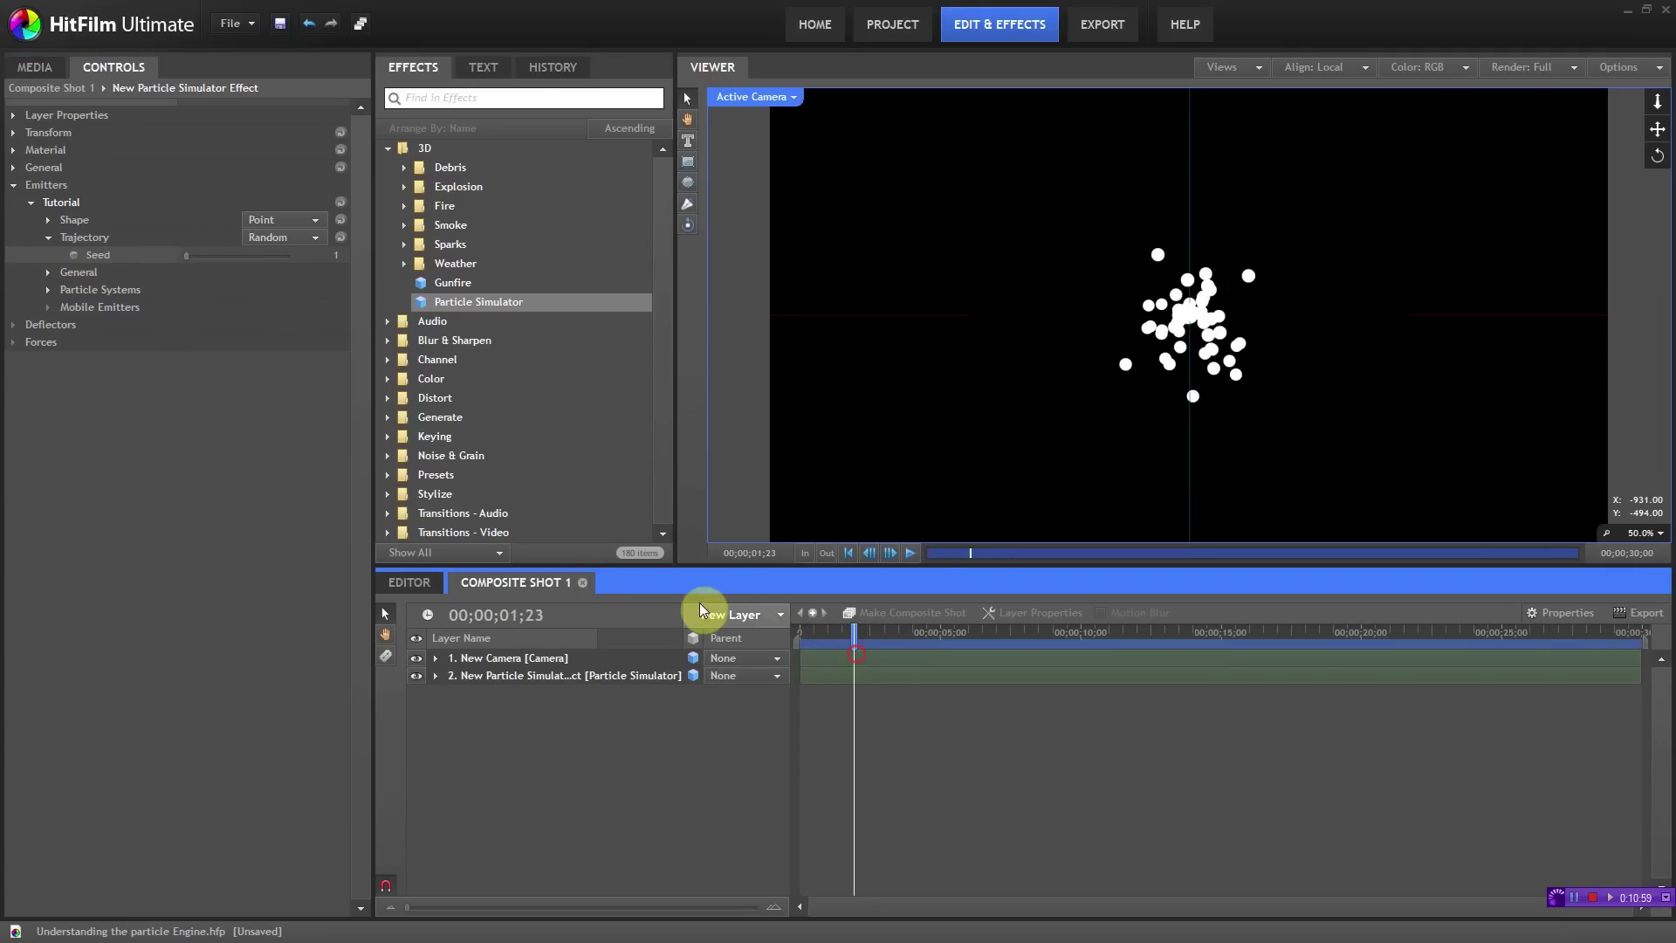
drag(185, 259, 192, 259)
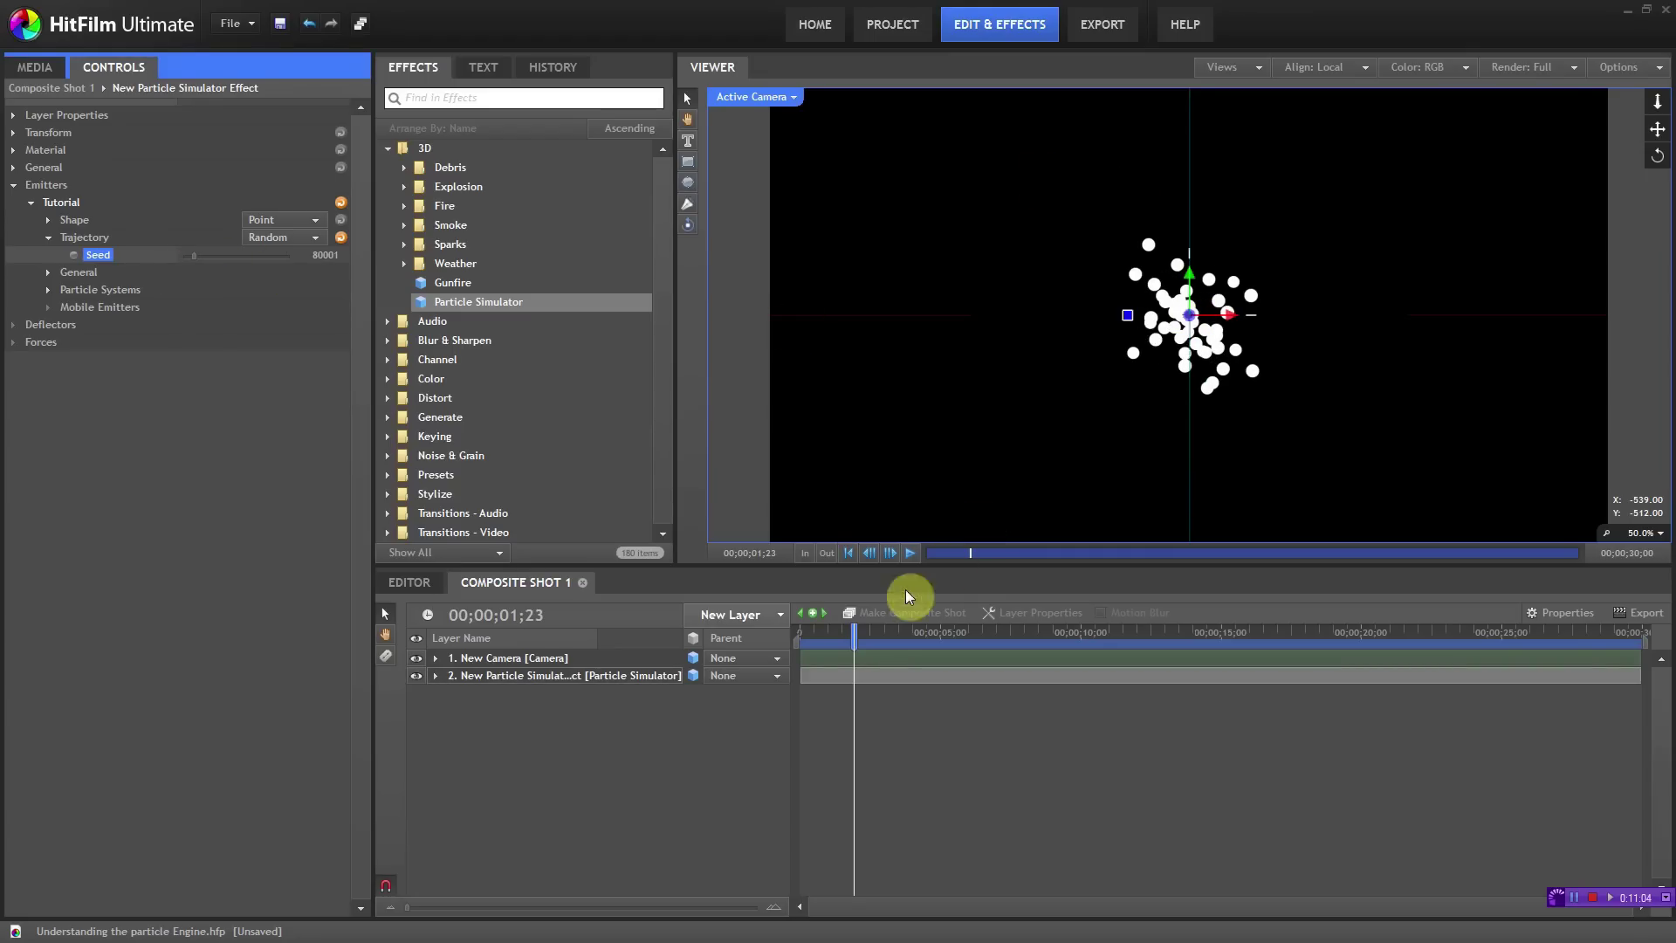
drag(855, 632, 872, 632)
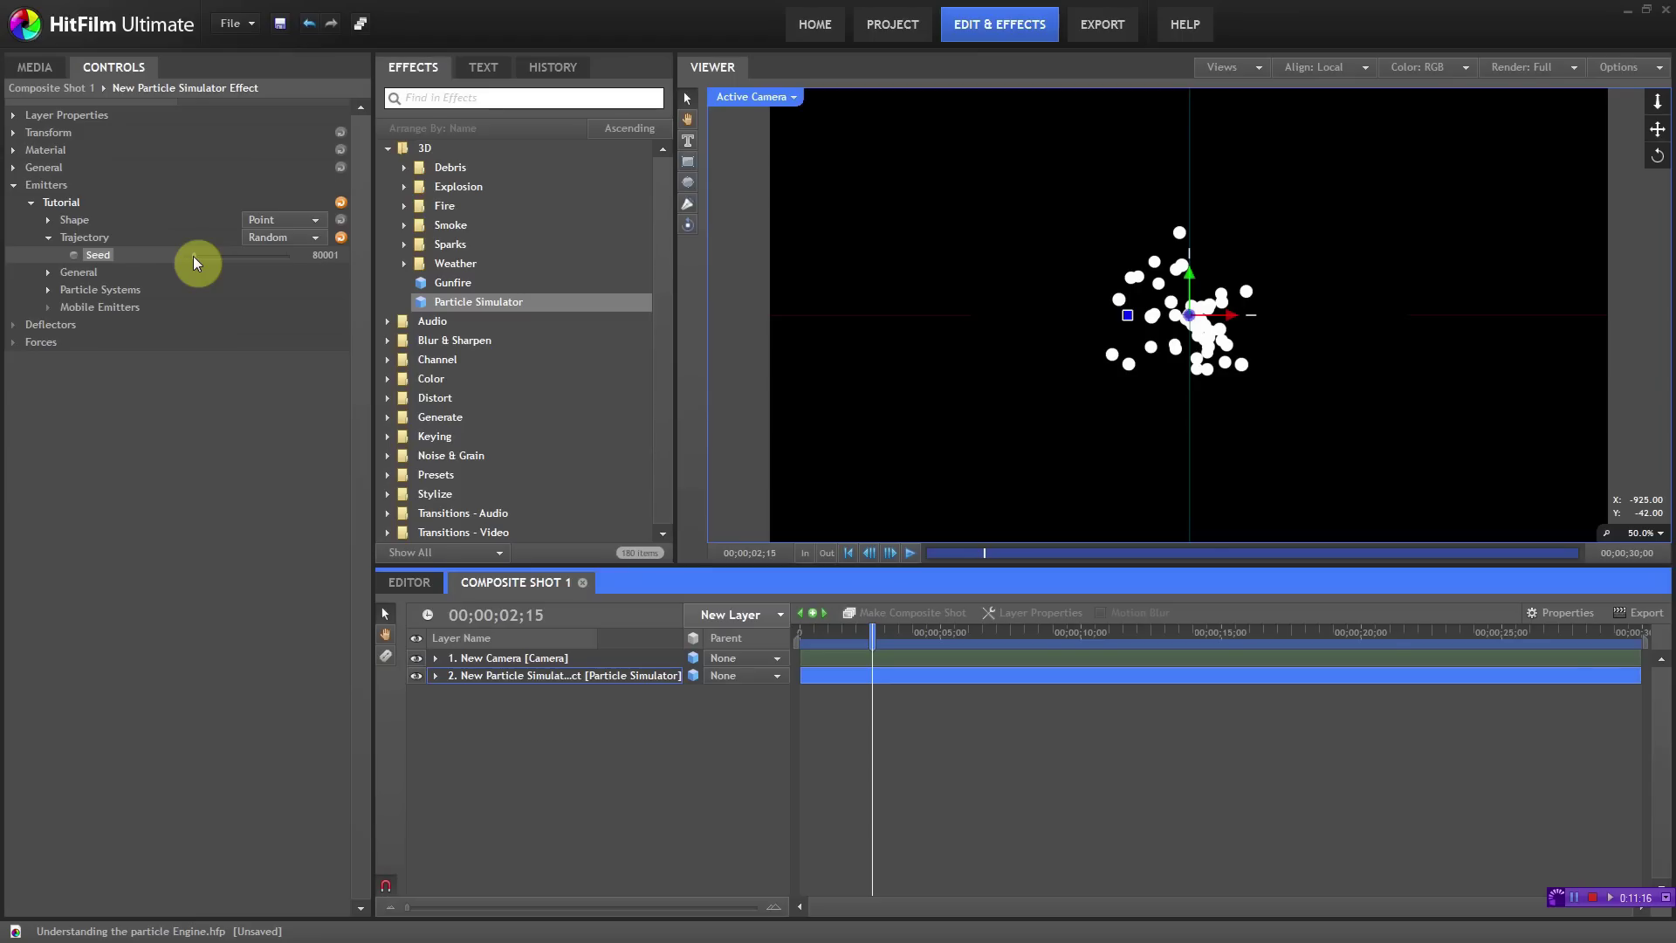
drag(192, 254, 152, 260)
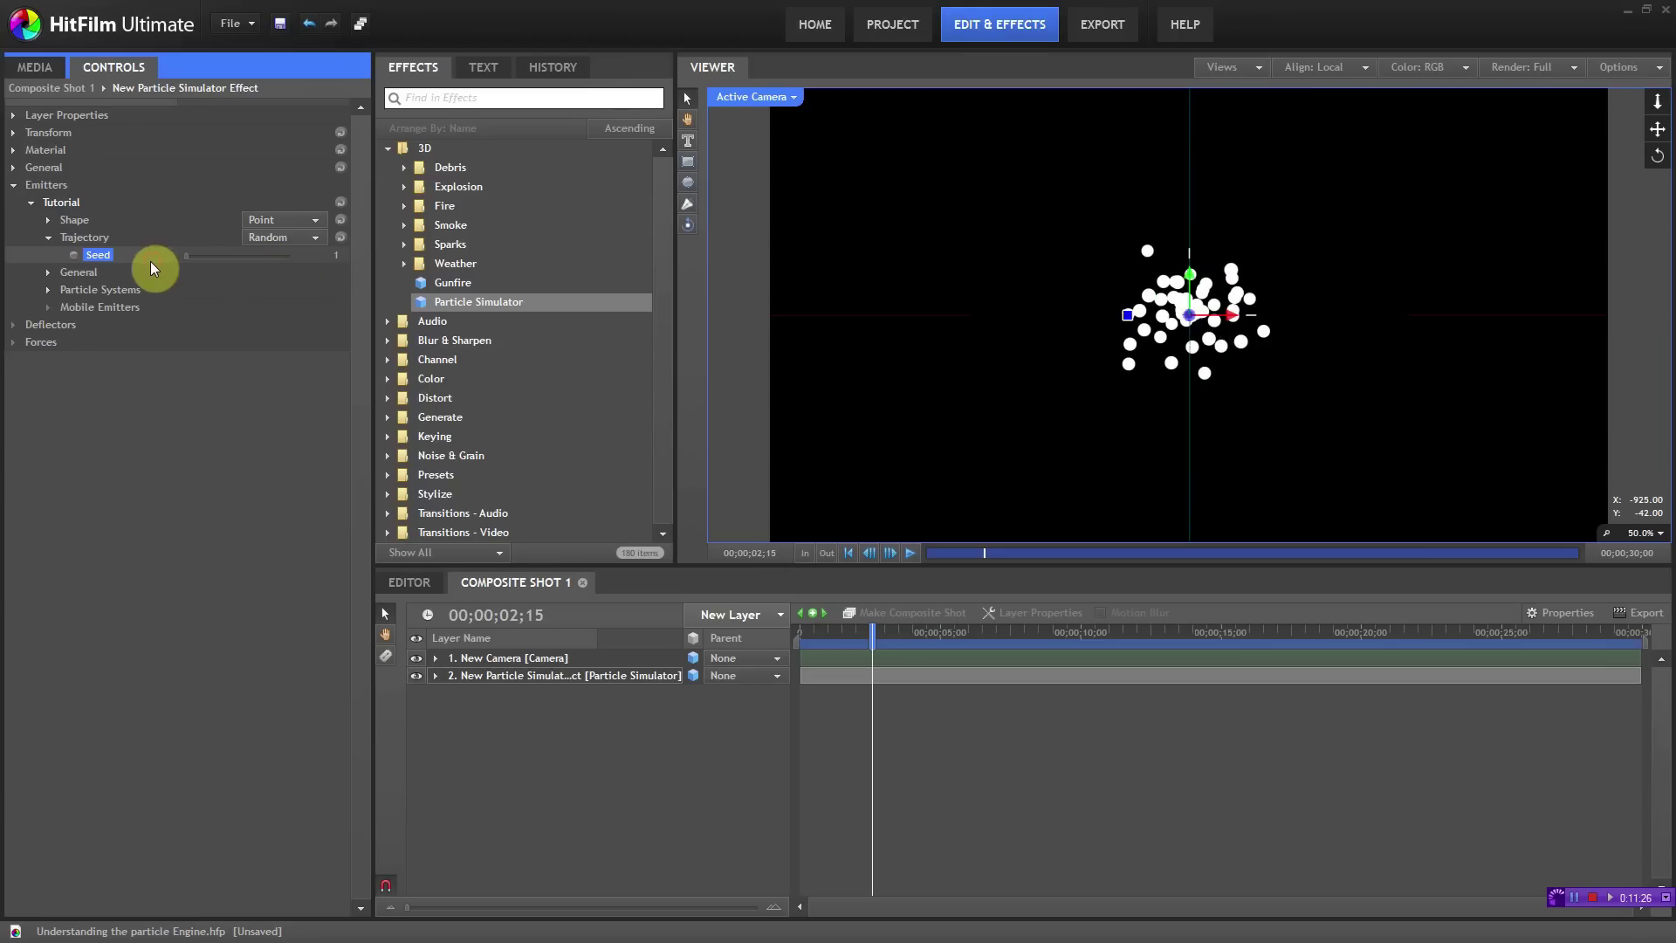
click(45, 241)
click(47, 251)
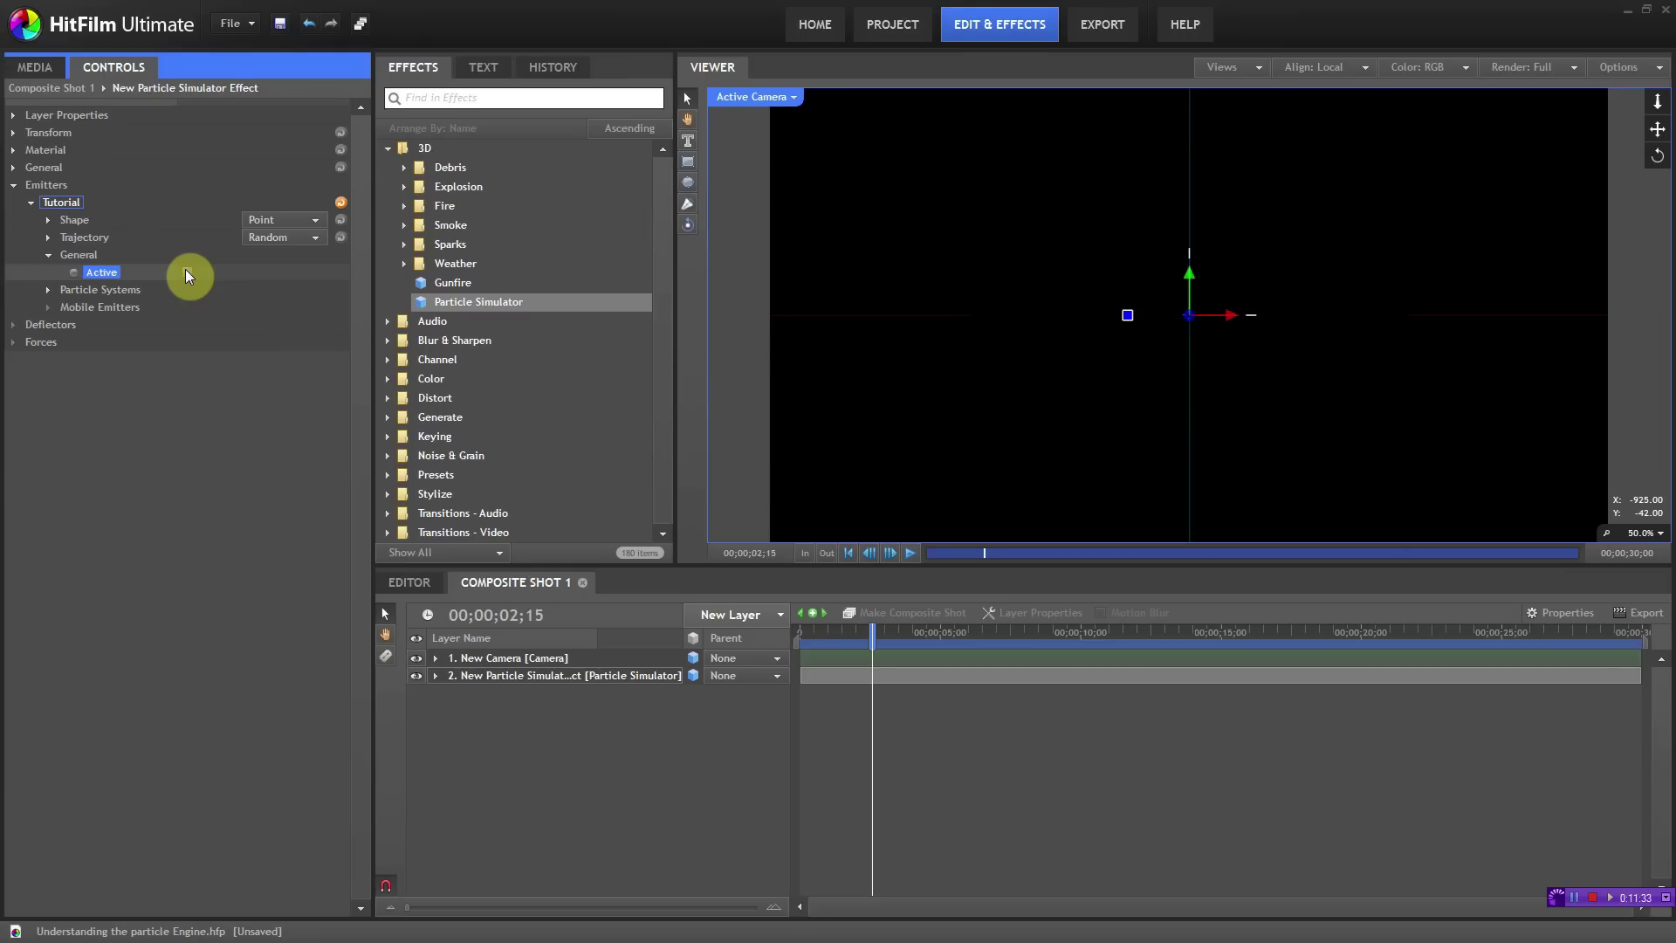
Step: Reactivate the emitter and show Particle System General settings, toggling its Active off and back on
click(186, 272)
click(48, 255)
click(49, 272)
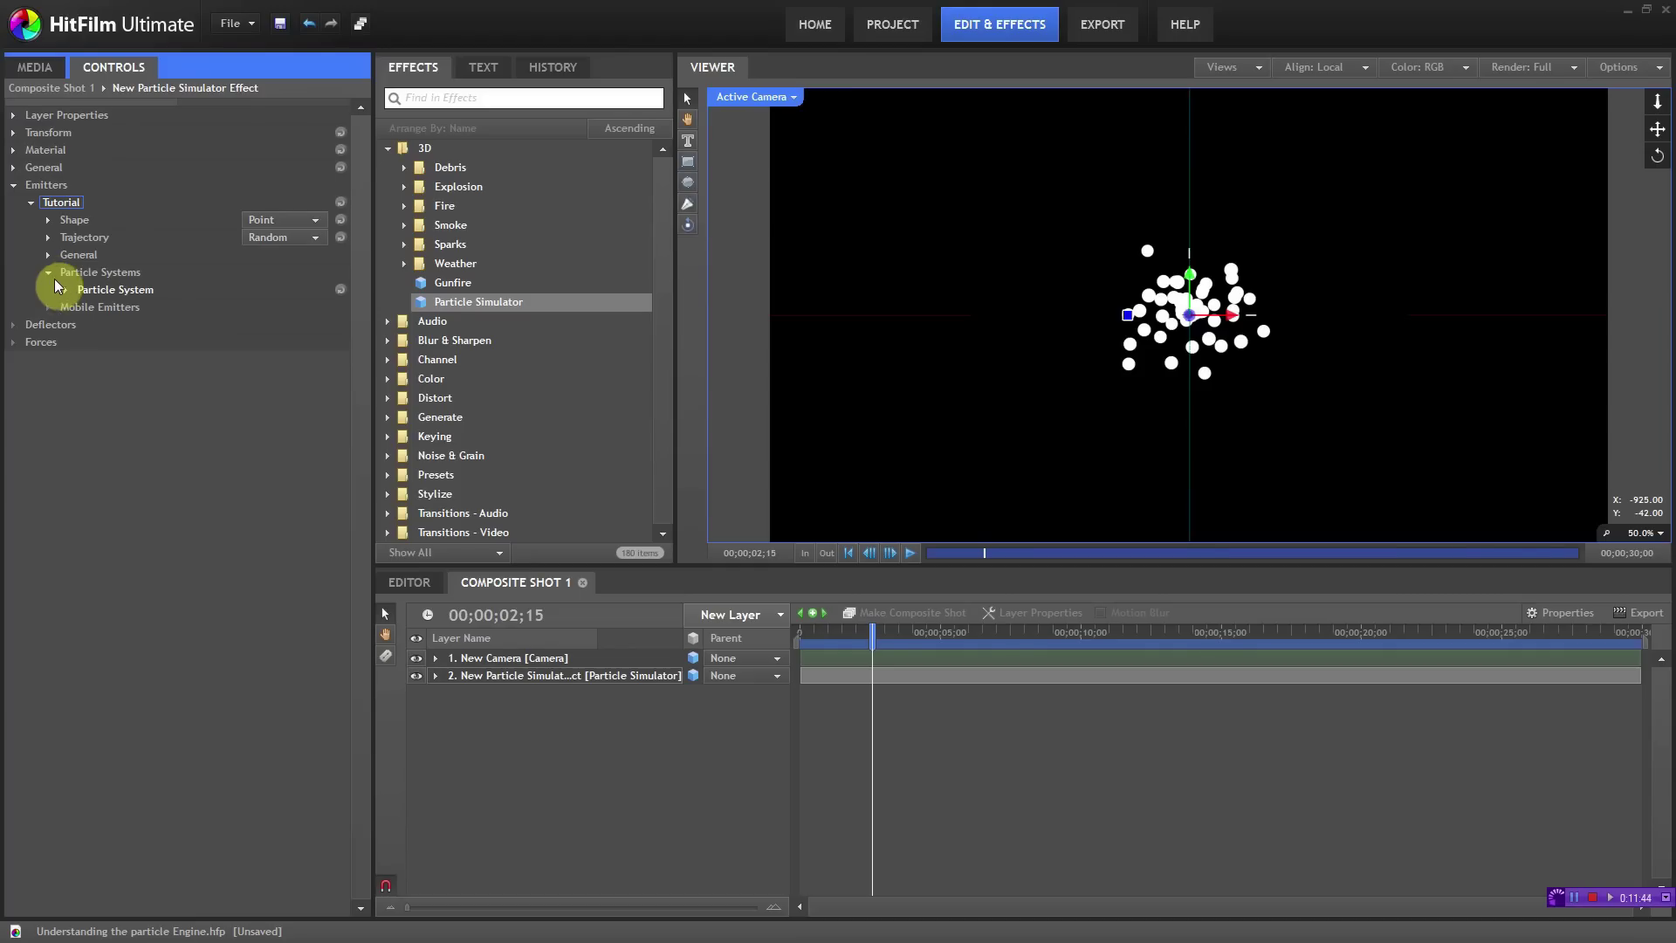
click(66, 290)
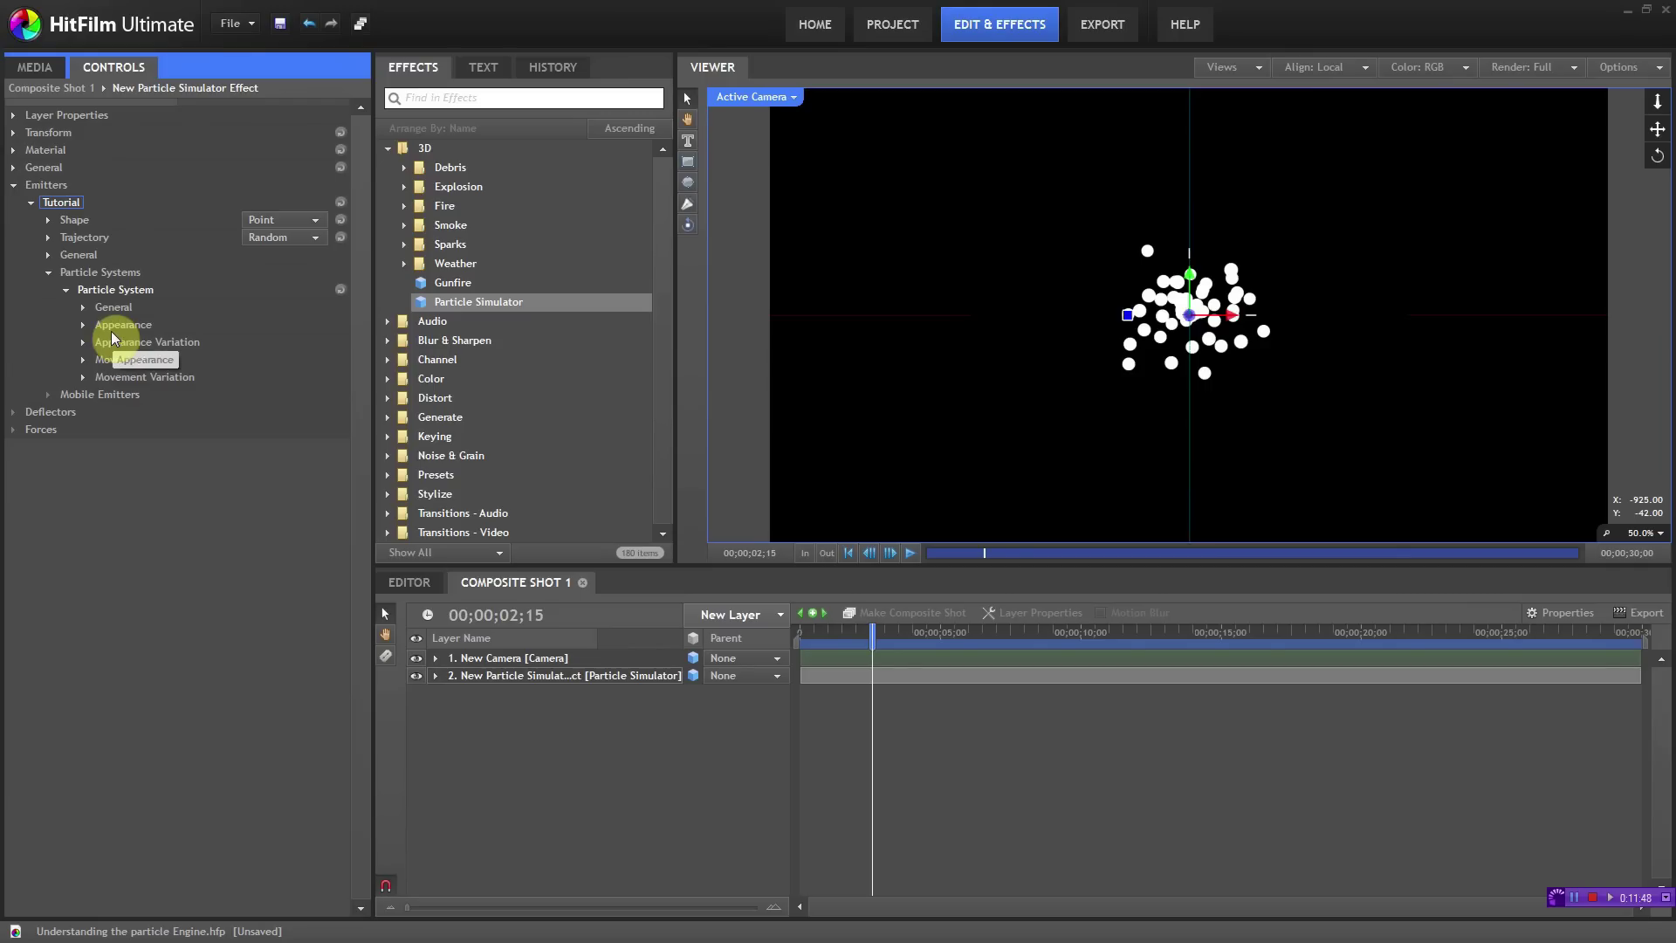
click(85, 306)
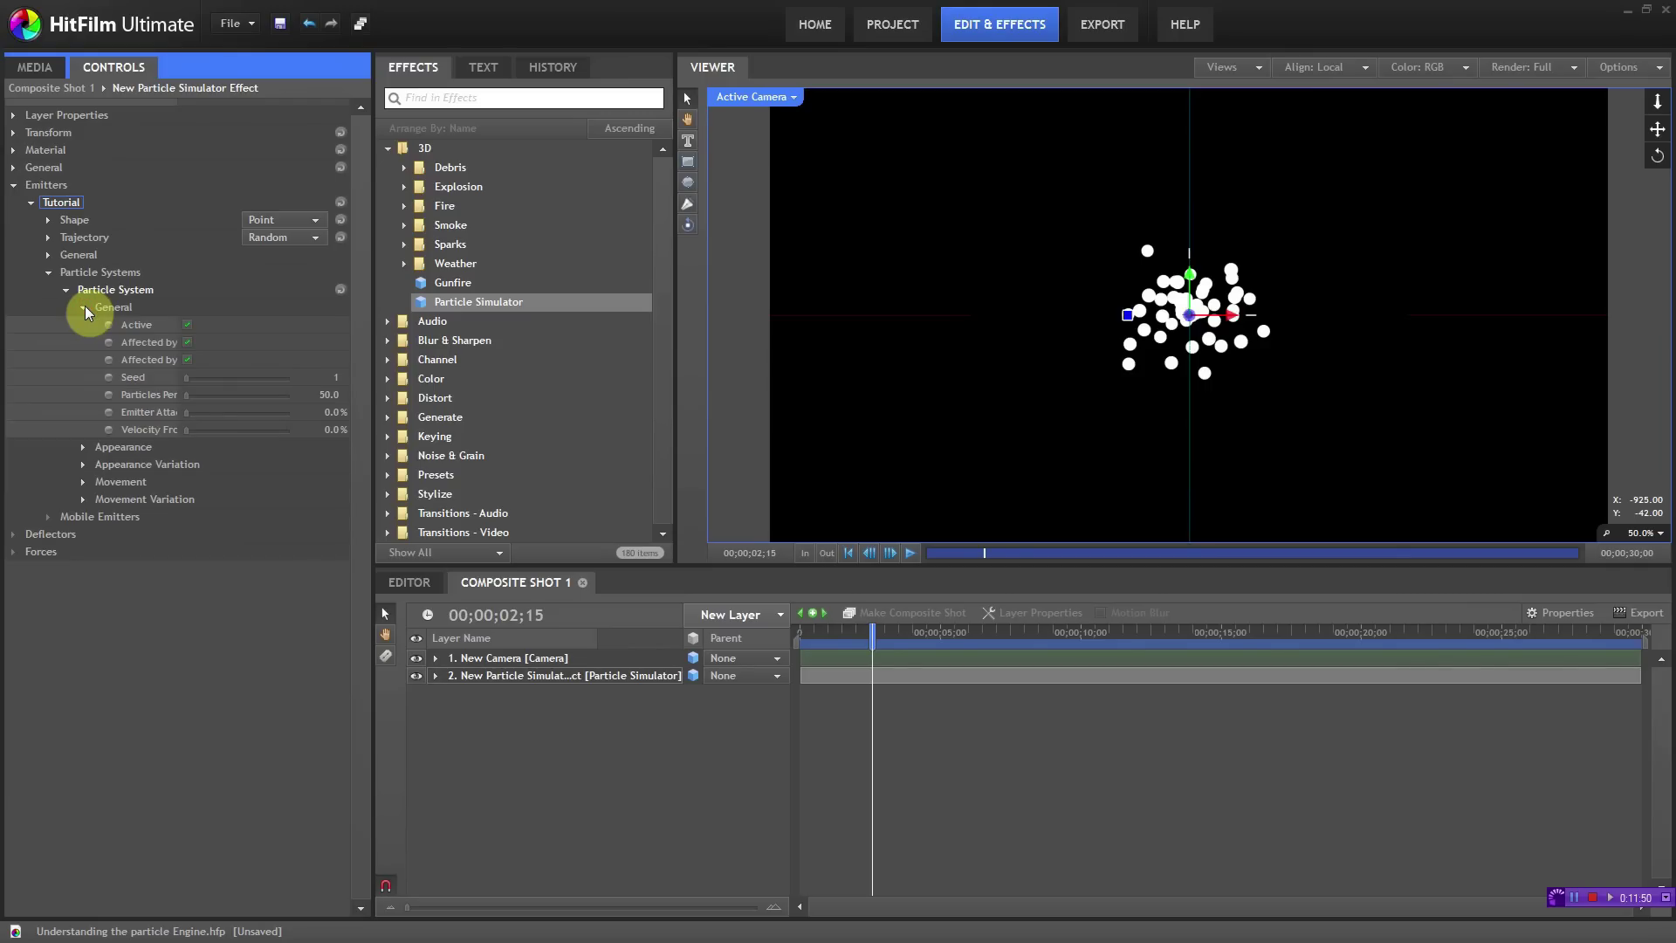
click(184, 321)
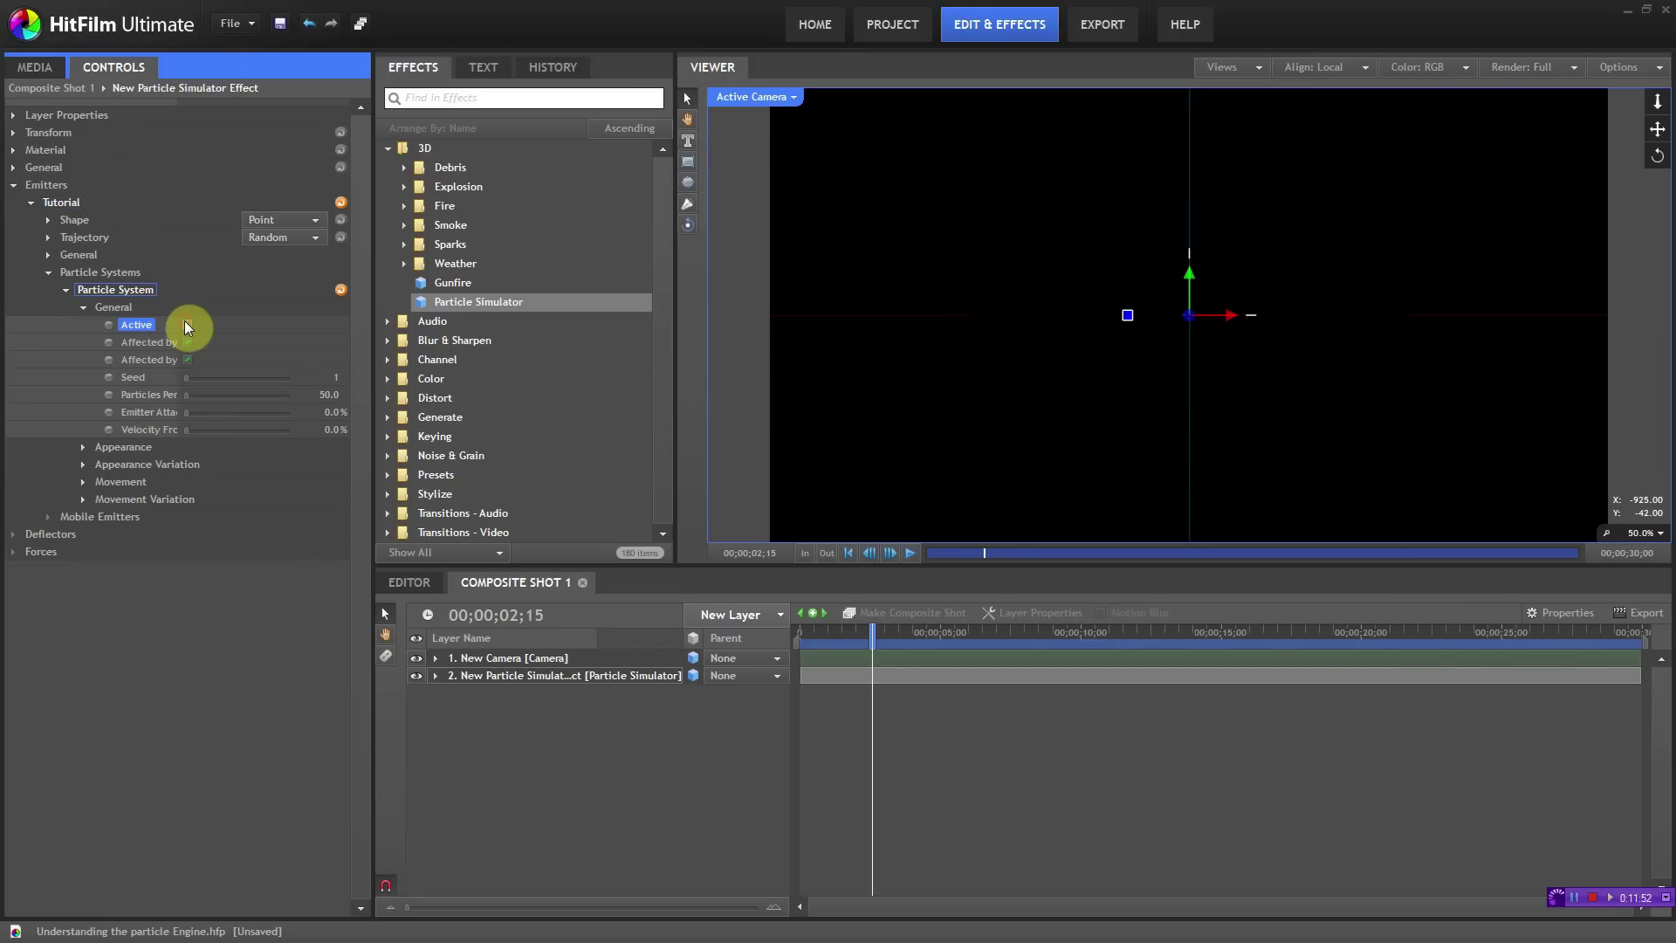
click(185, 321)
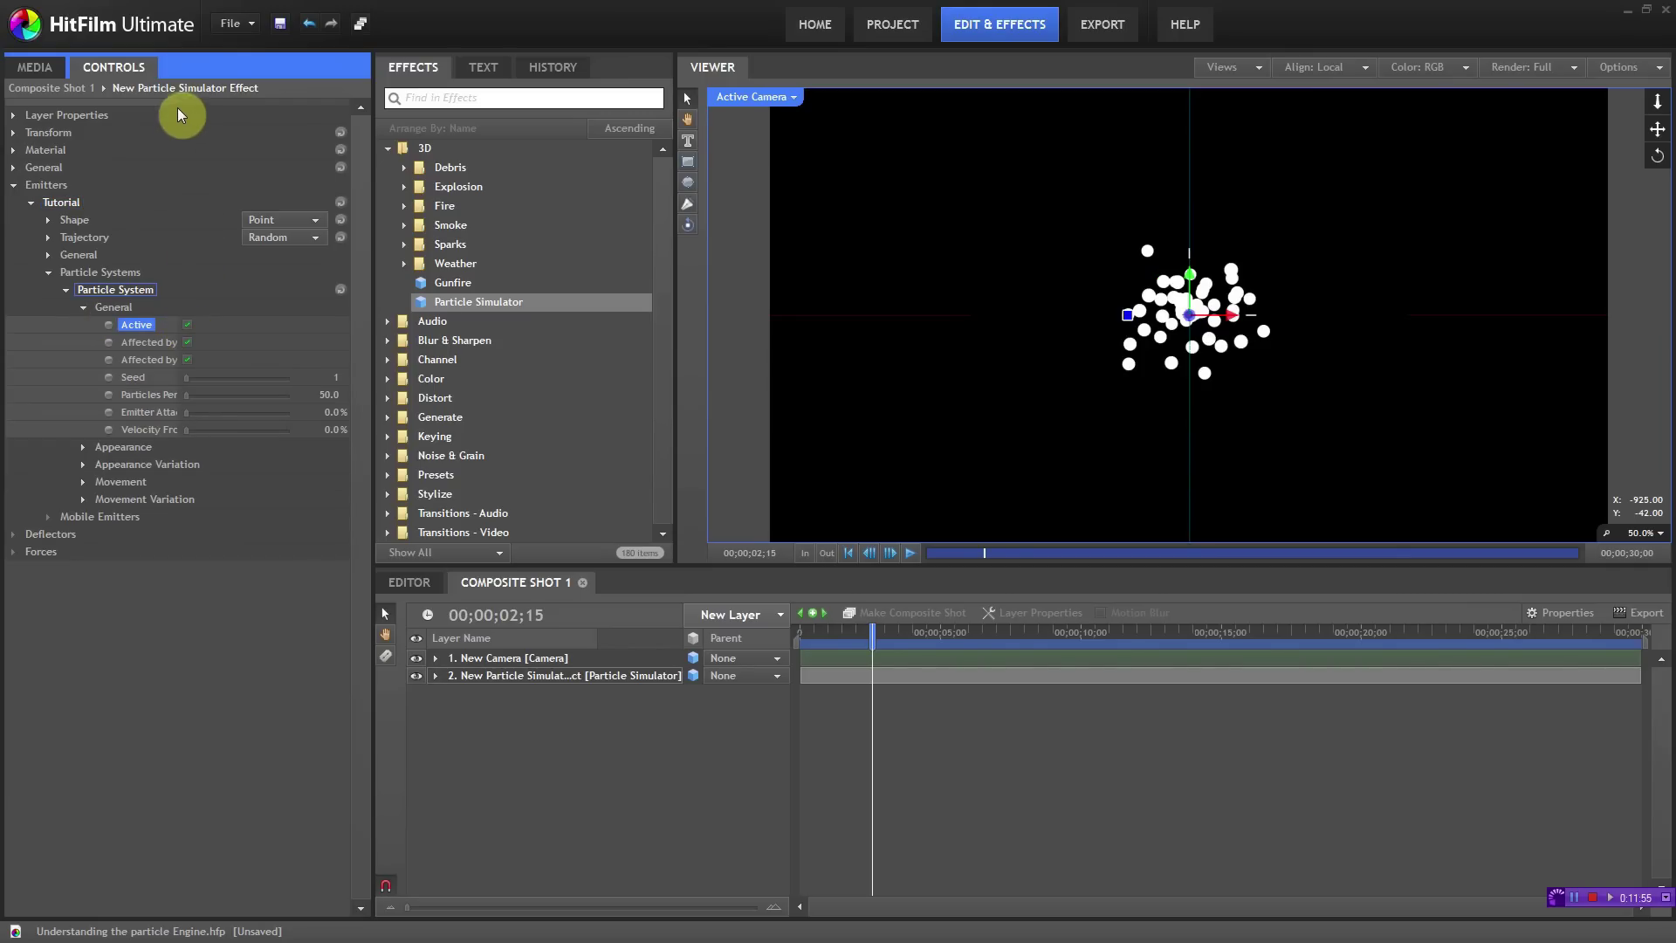
Step: Widen the property column and test the Affected by options and Seed, leaving both Affected by enabled
drag(176, 104, 230, 106)
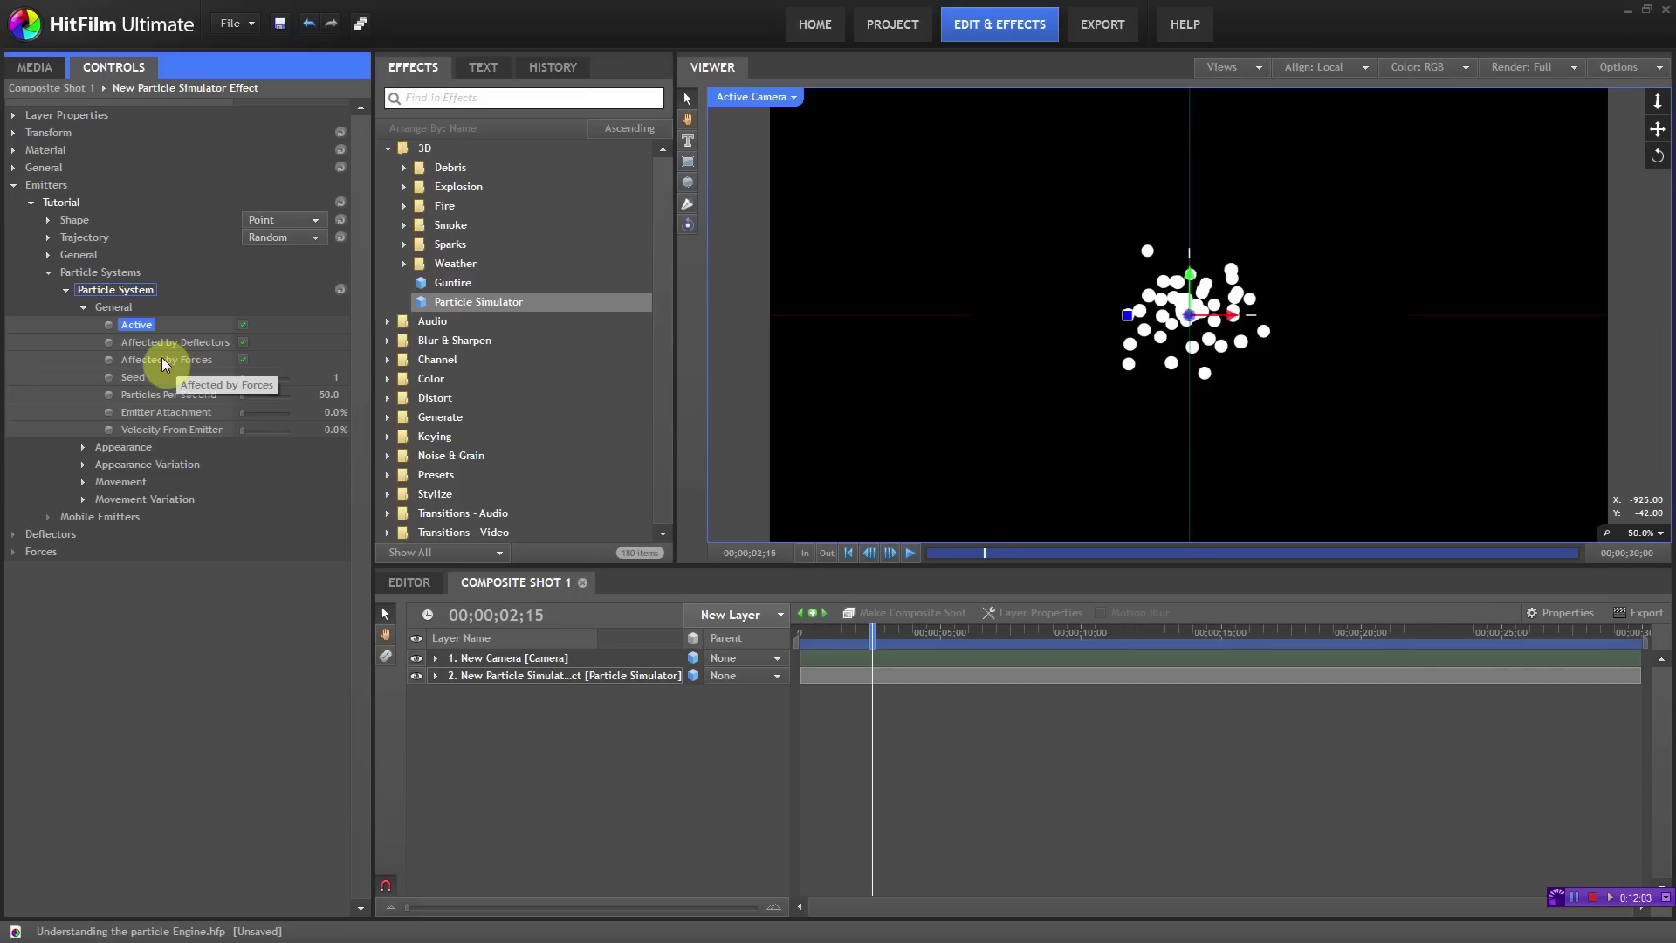
click(244, 340)
click(244, 360)
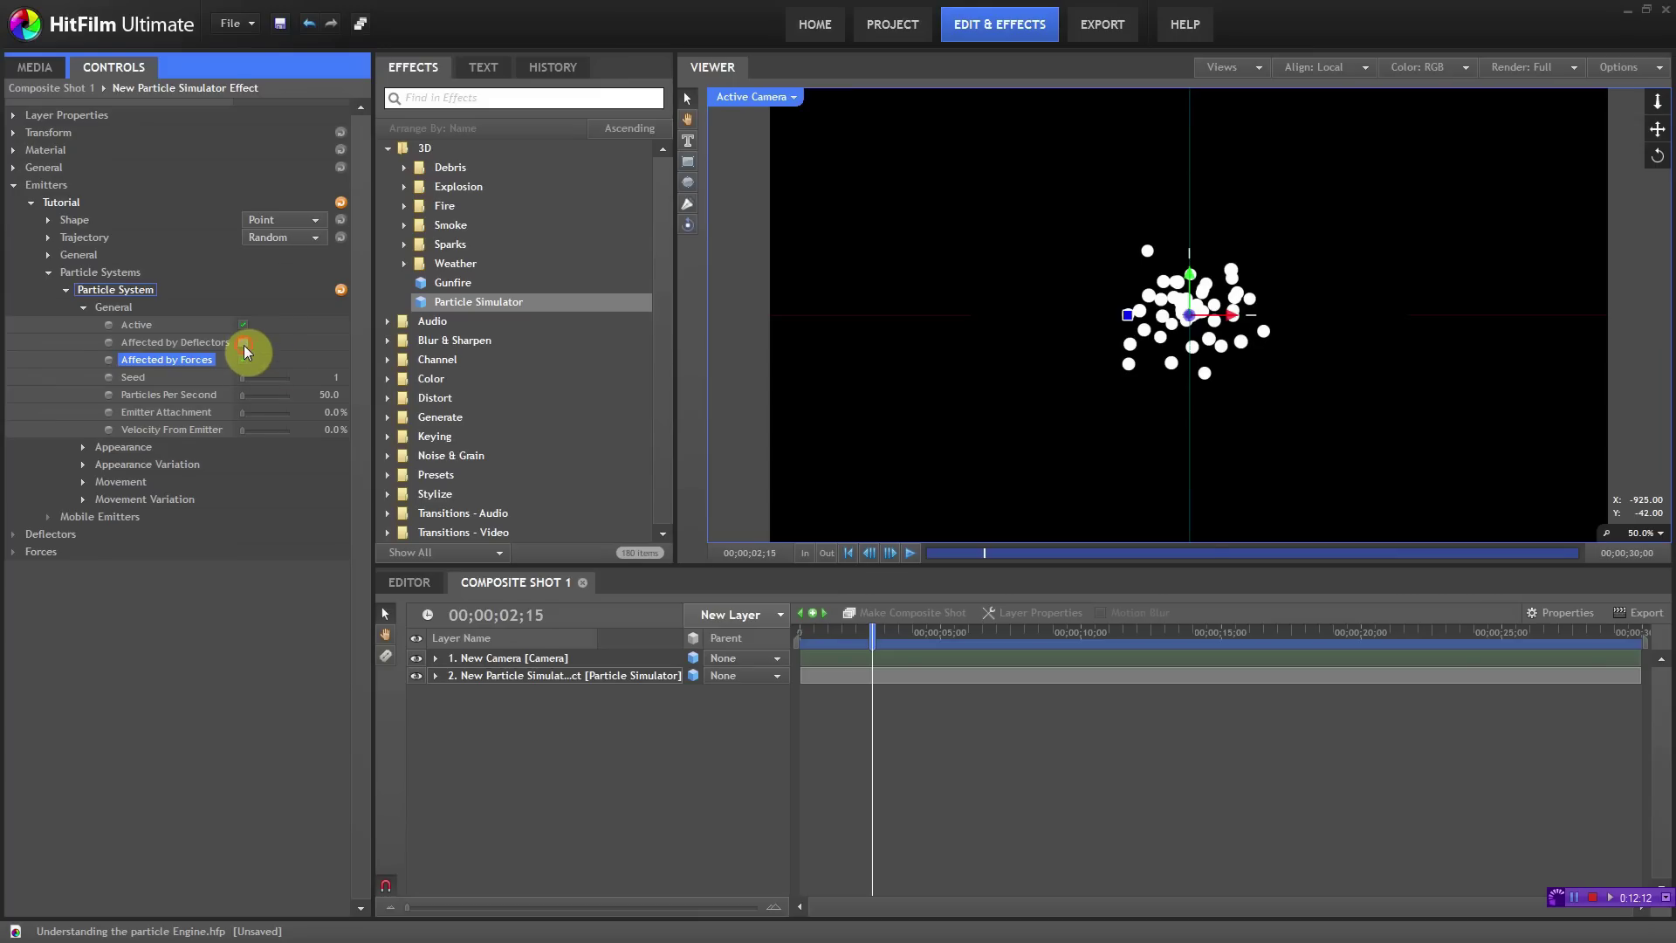
click(244, 344)
drag(245, 385, 238, 384)
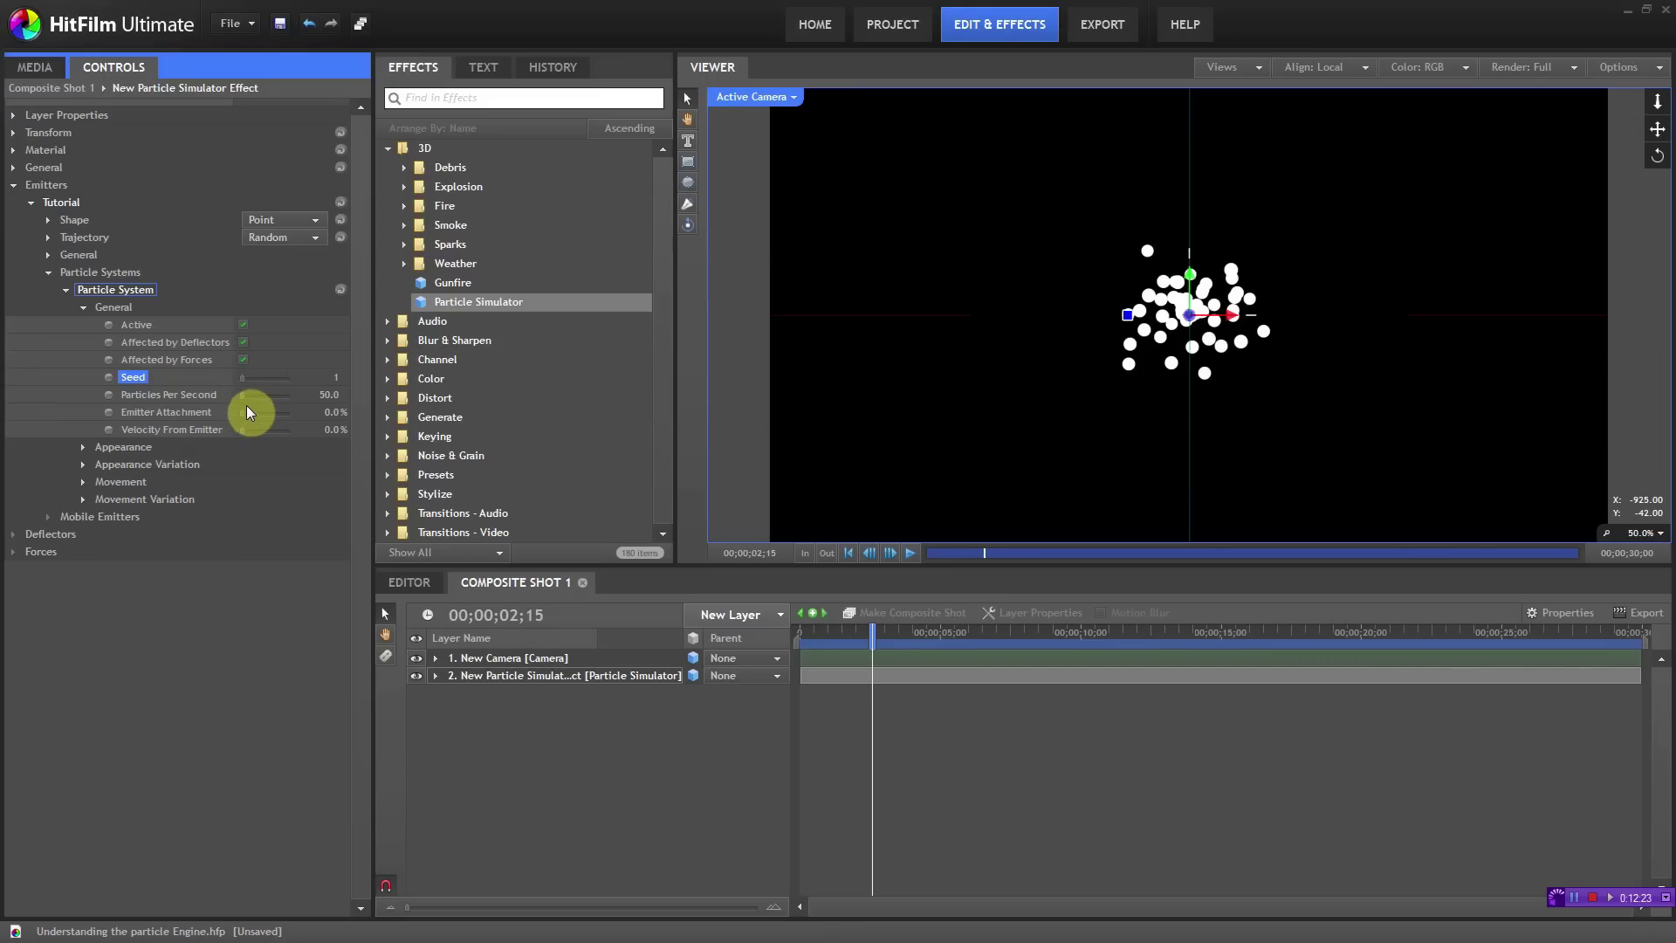
drag(878, 630, 805, 649)
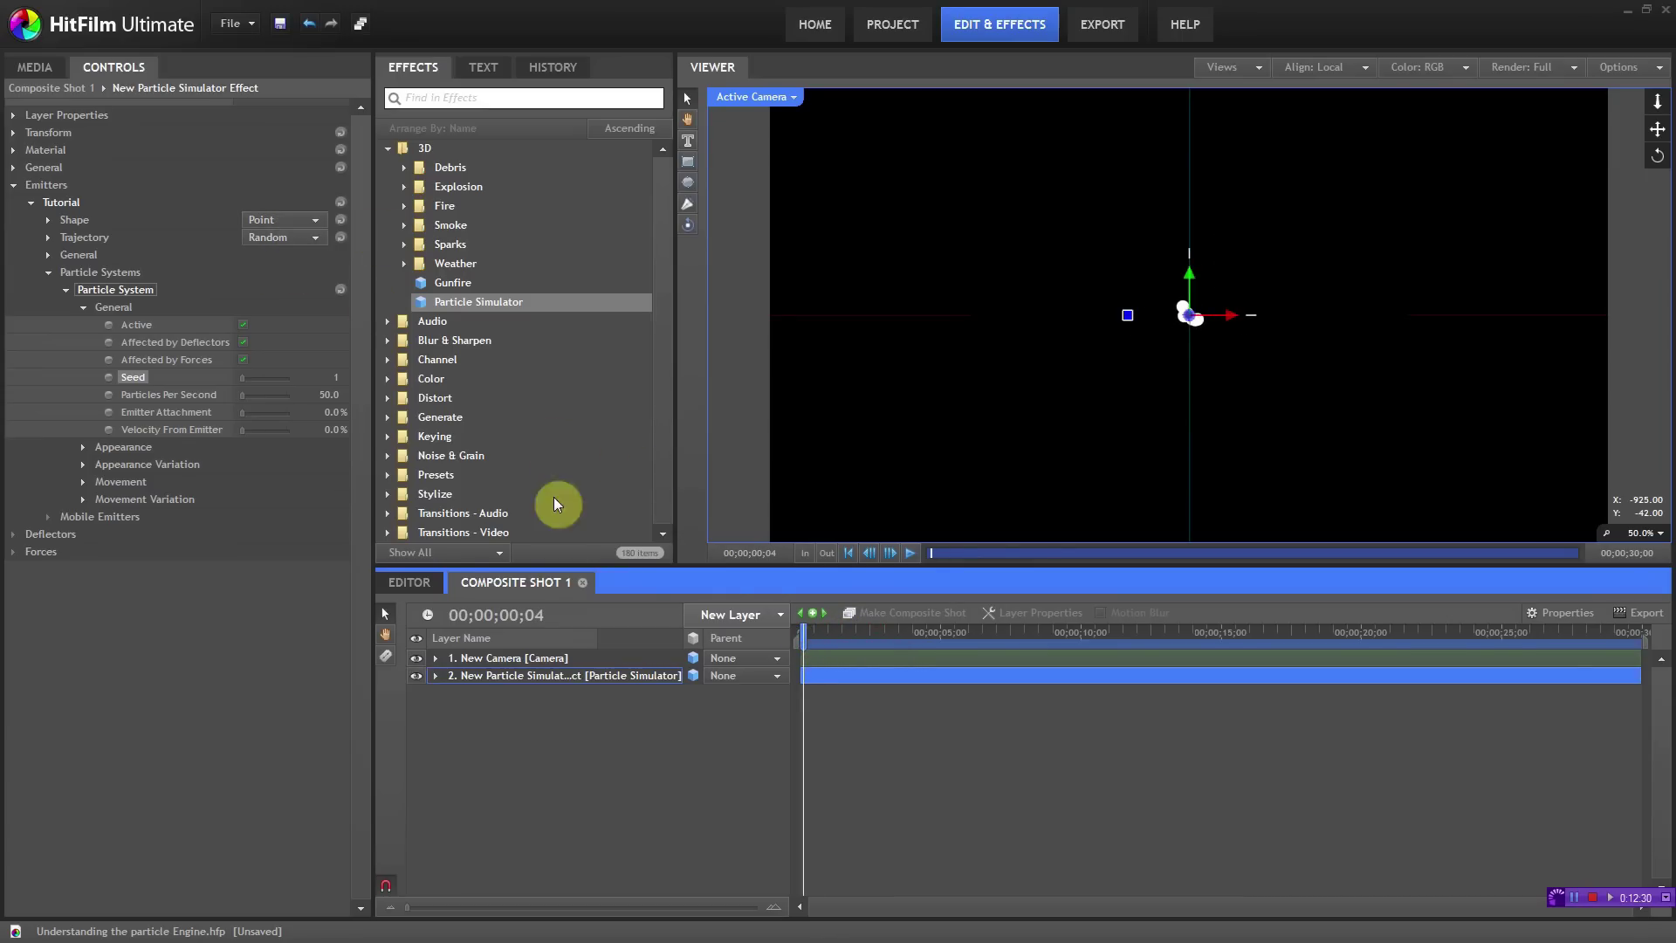
Step: Try 188 Particles Per Second, then set Particles Per Second to 30
key(Home)
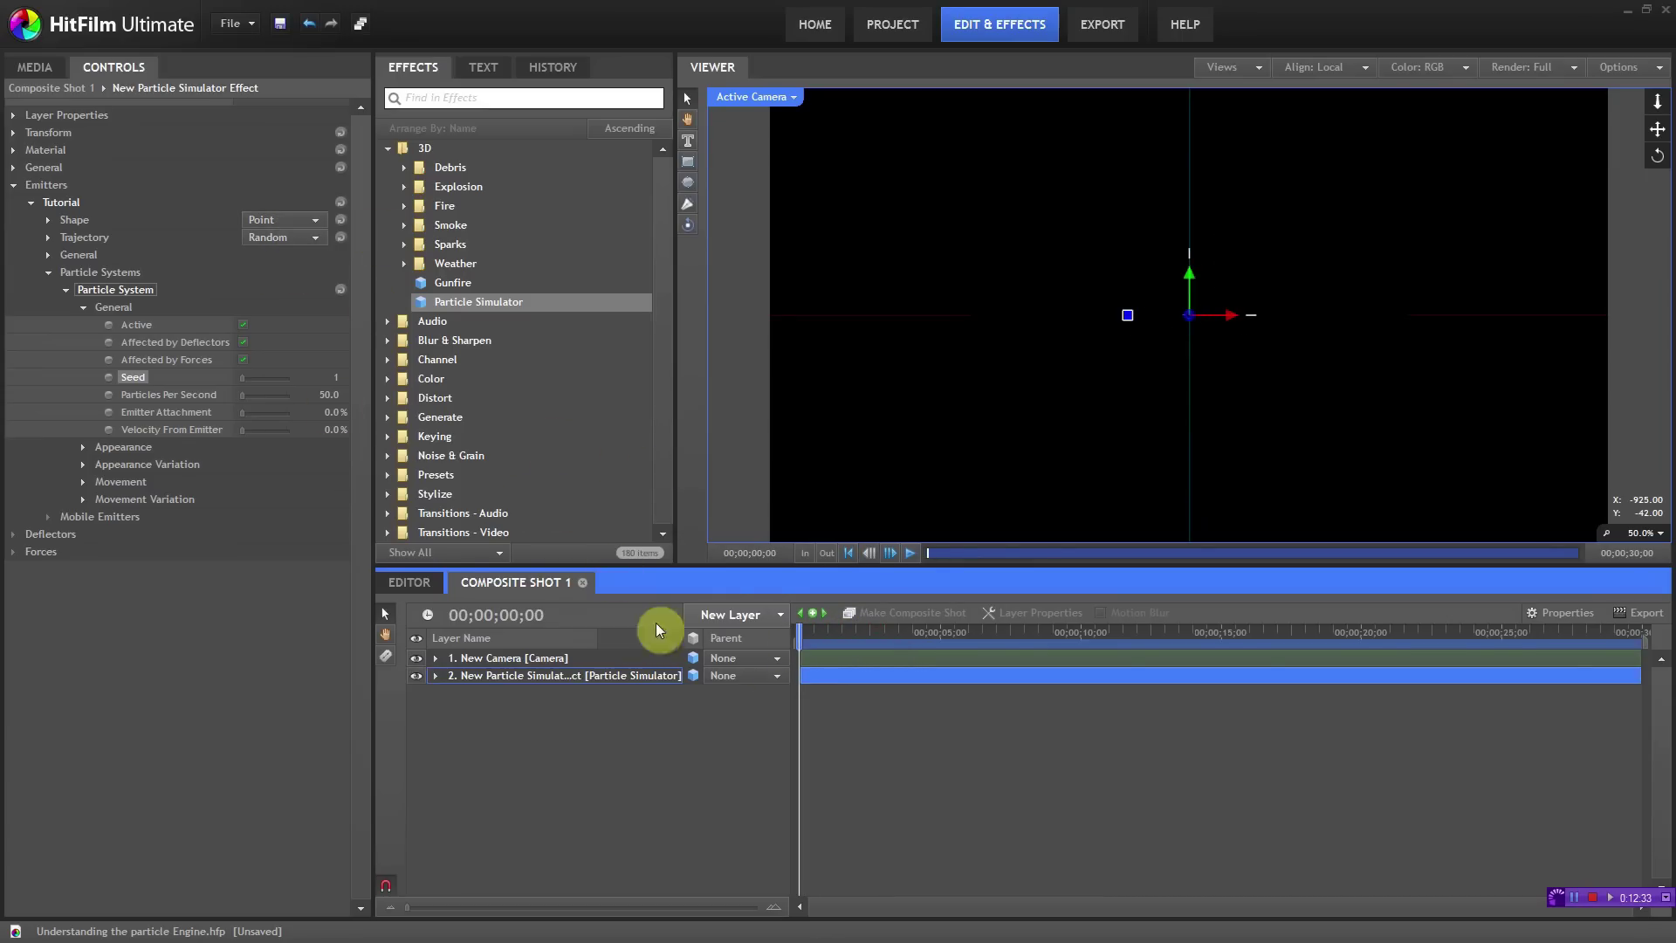
drag(798, 636, 826, 642)
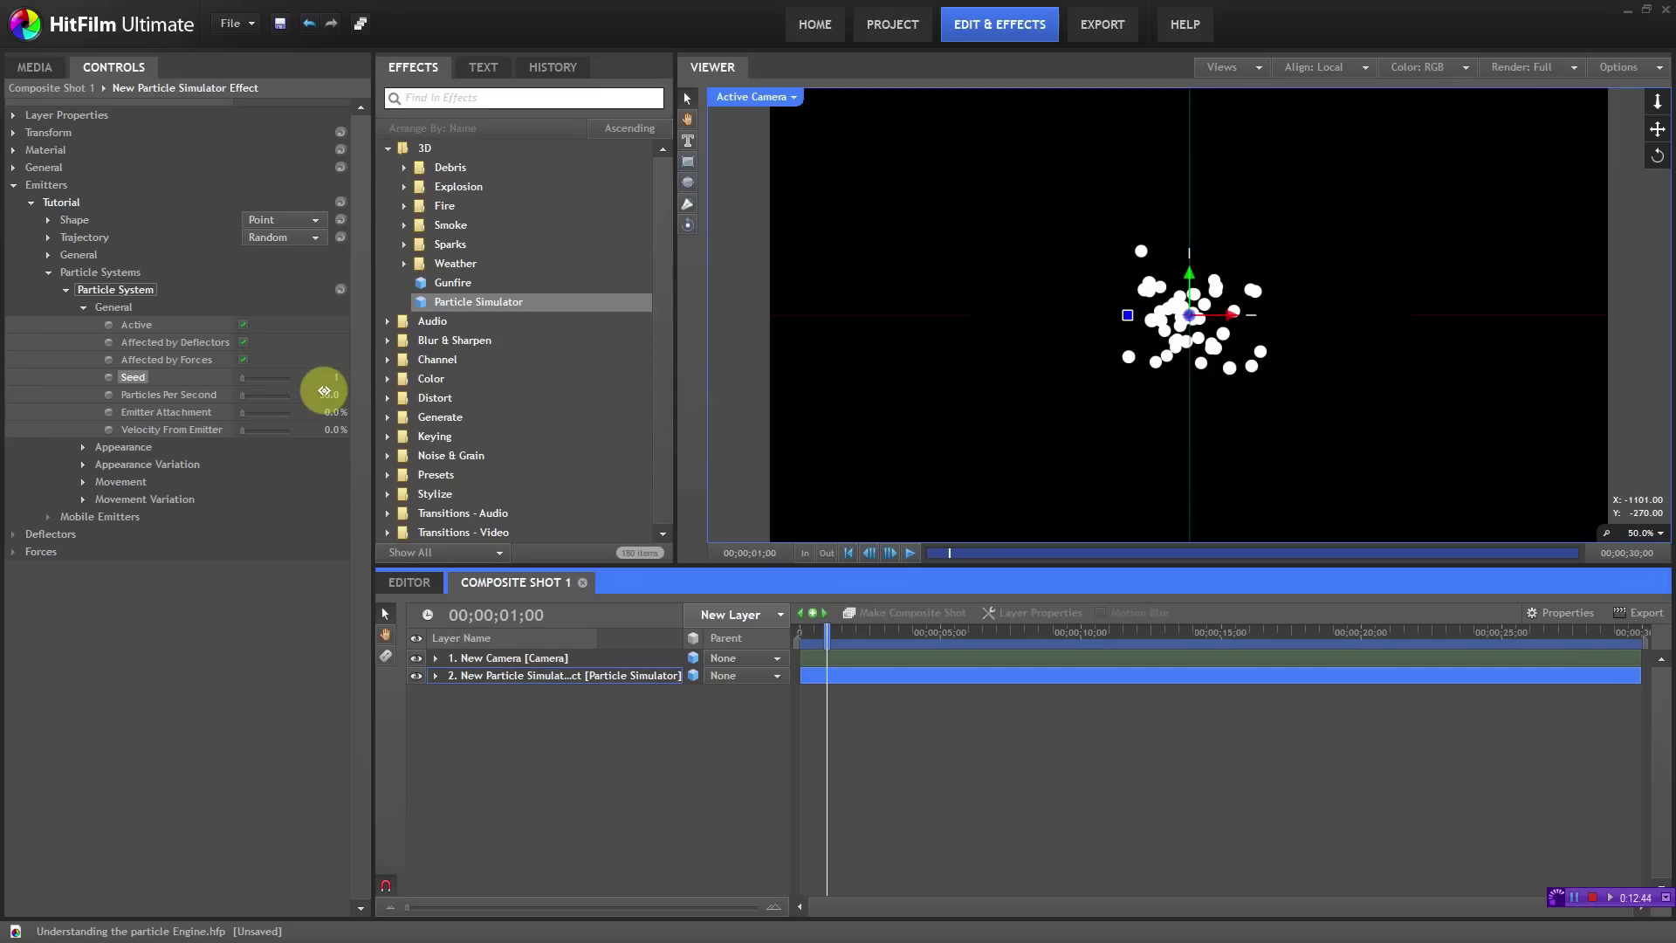
drag(323, 390, 400, 390)
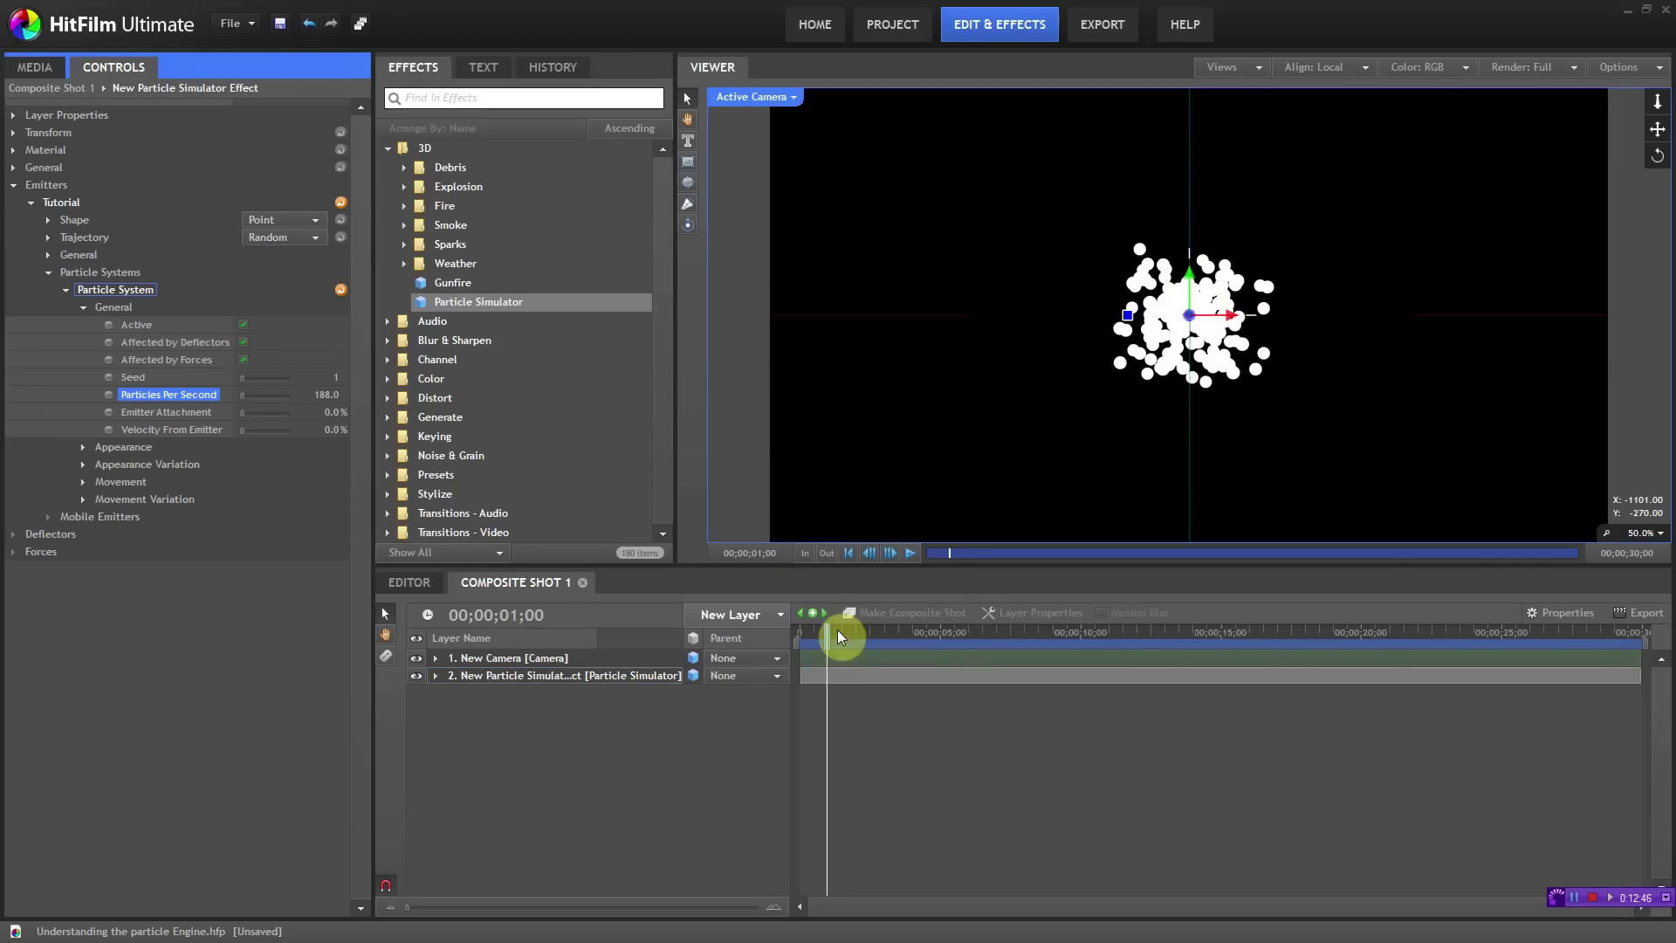
mouse_move(818, 647)
mouse_down()
mouse_move(804, 643)
mouse_move(849, 646)
mouse_up()
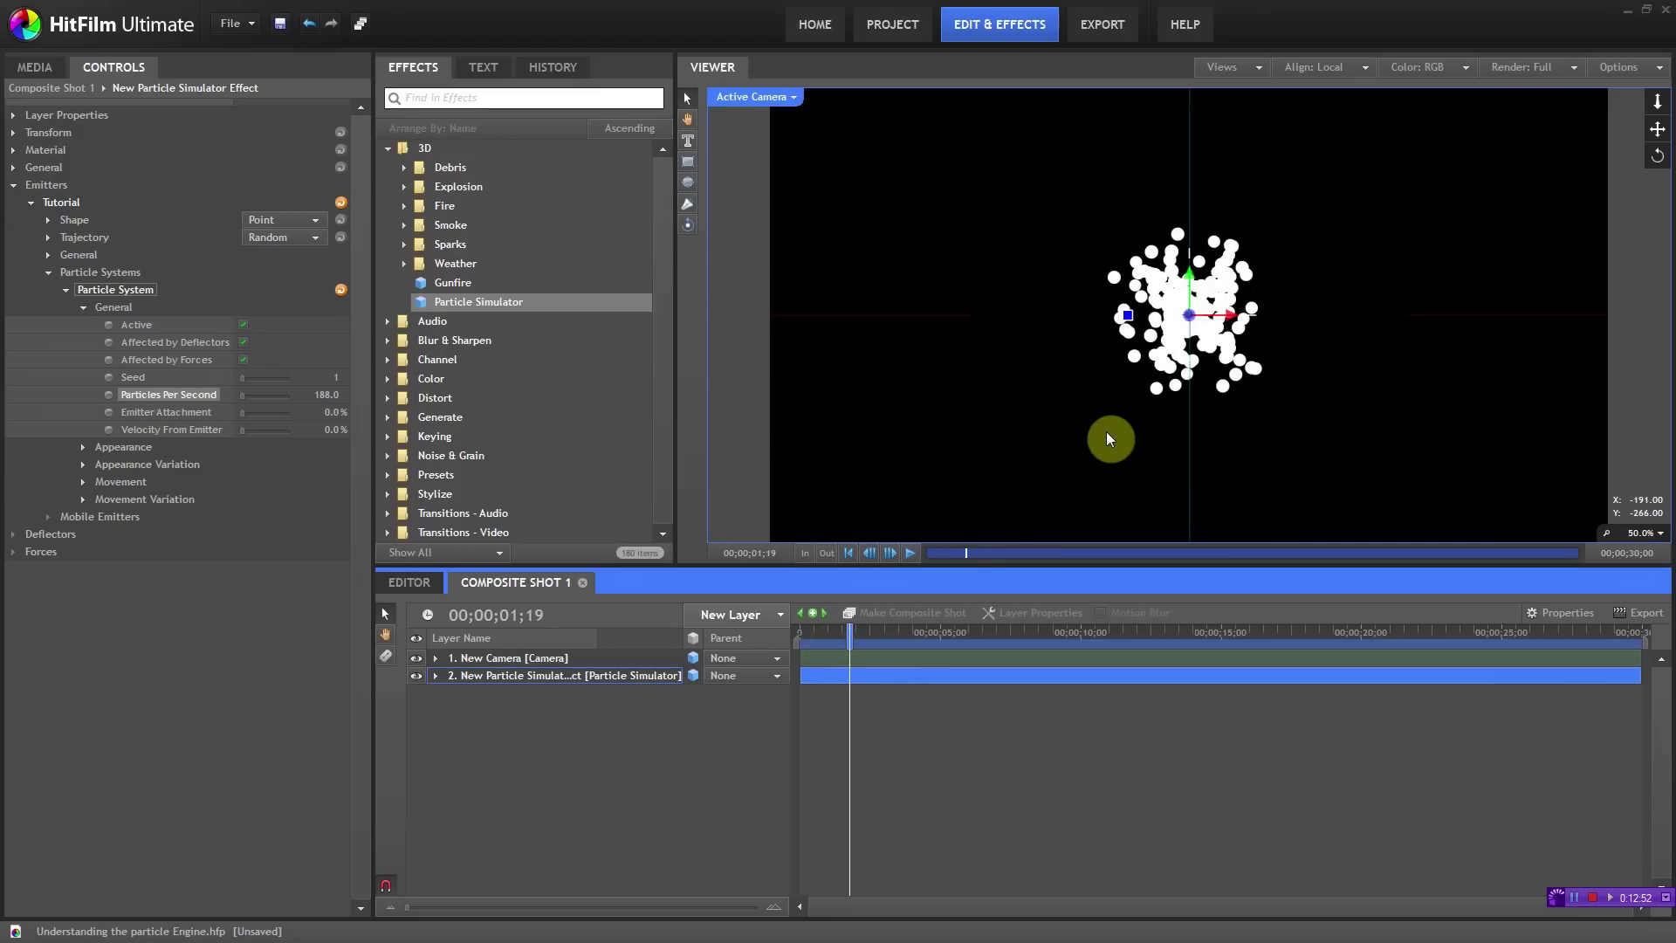
click(325, 395)
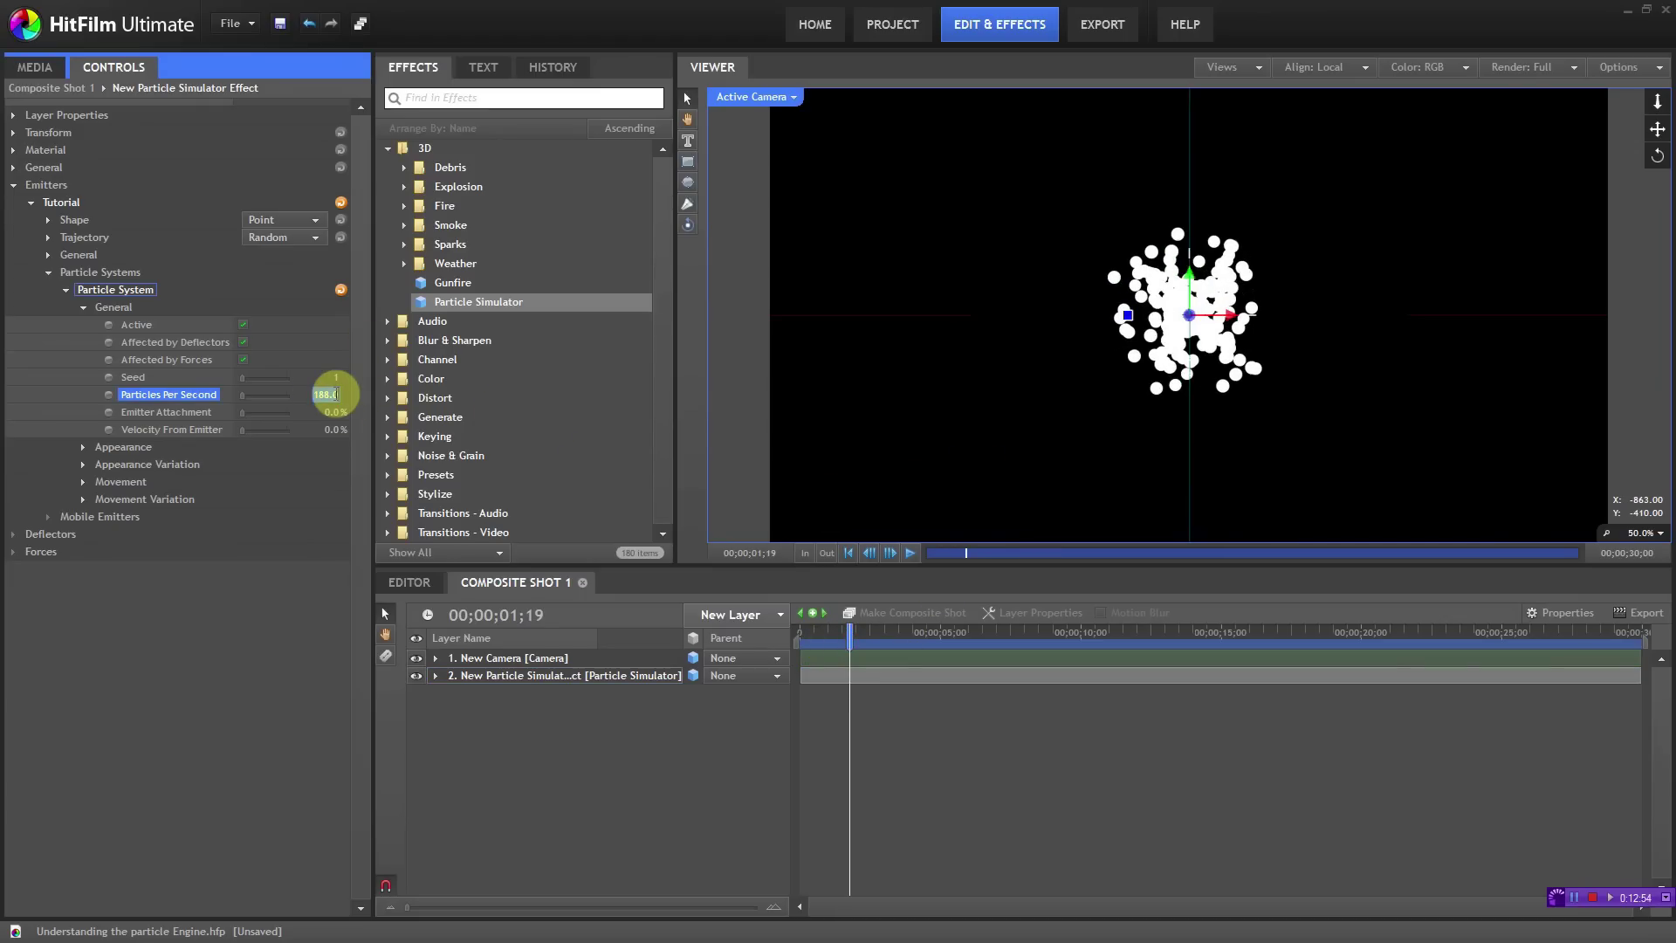
text(30)
key(Return)
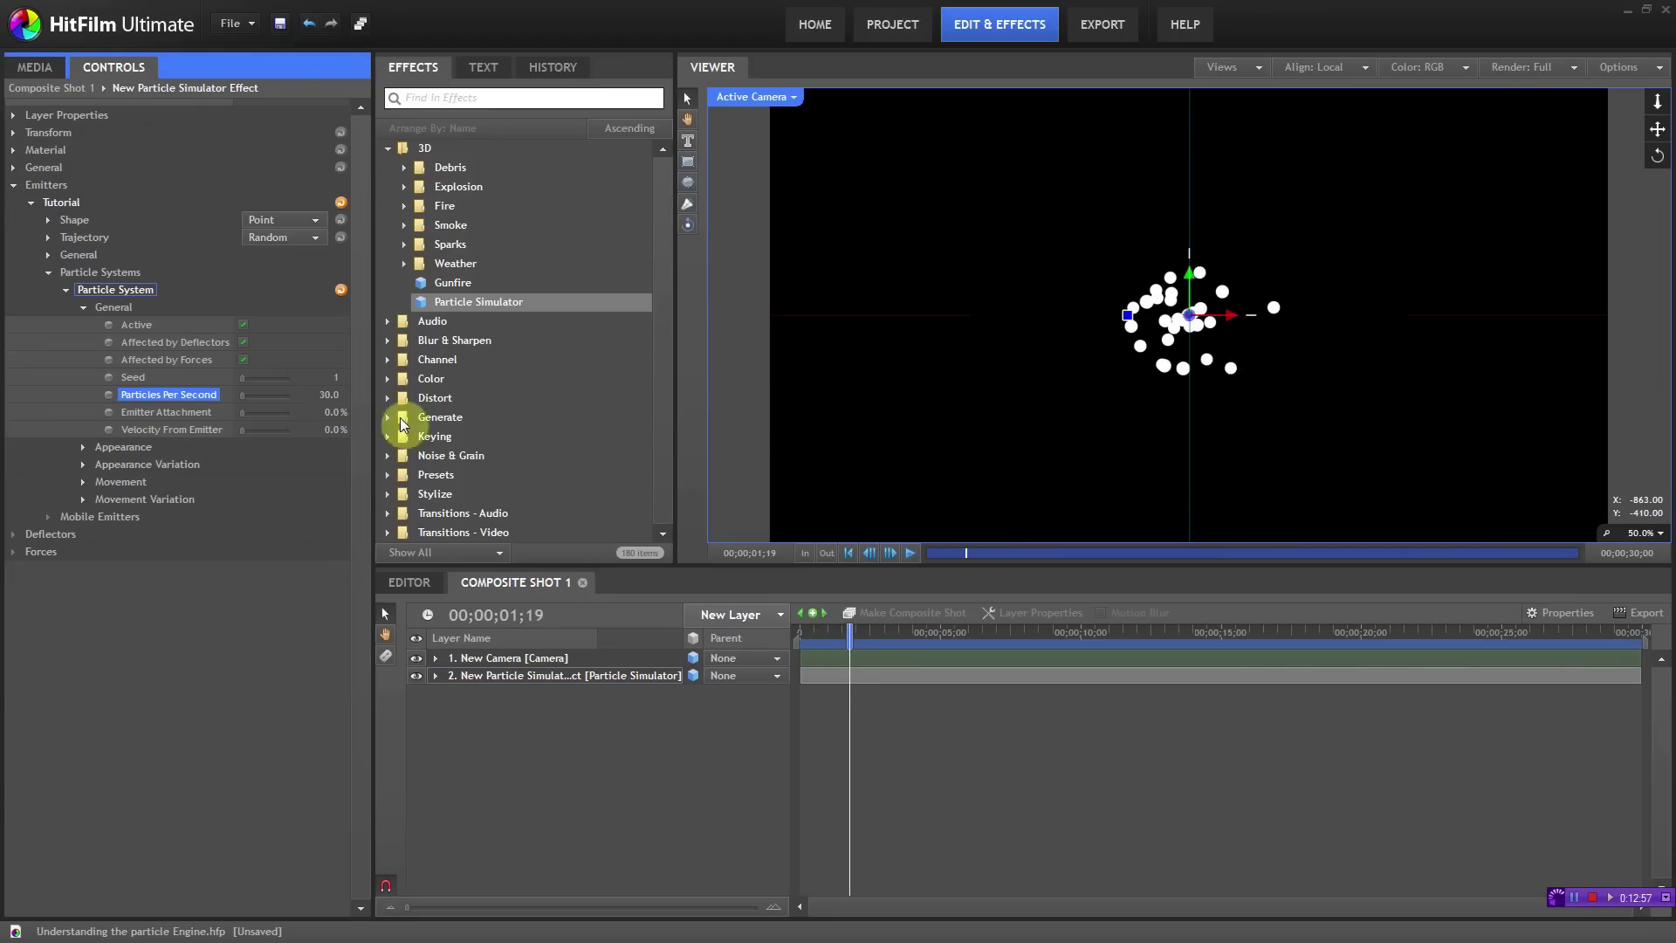
Step: Test Emitter Attachment (53%, 92%) and Velocity From Emitter (51%), returning both to 0%
drag(850, 632, 841, 631)
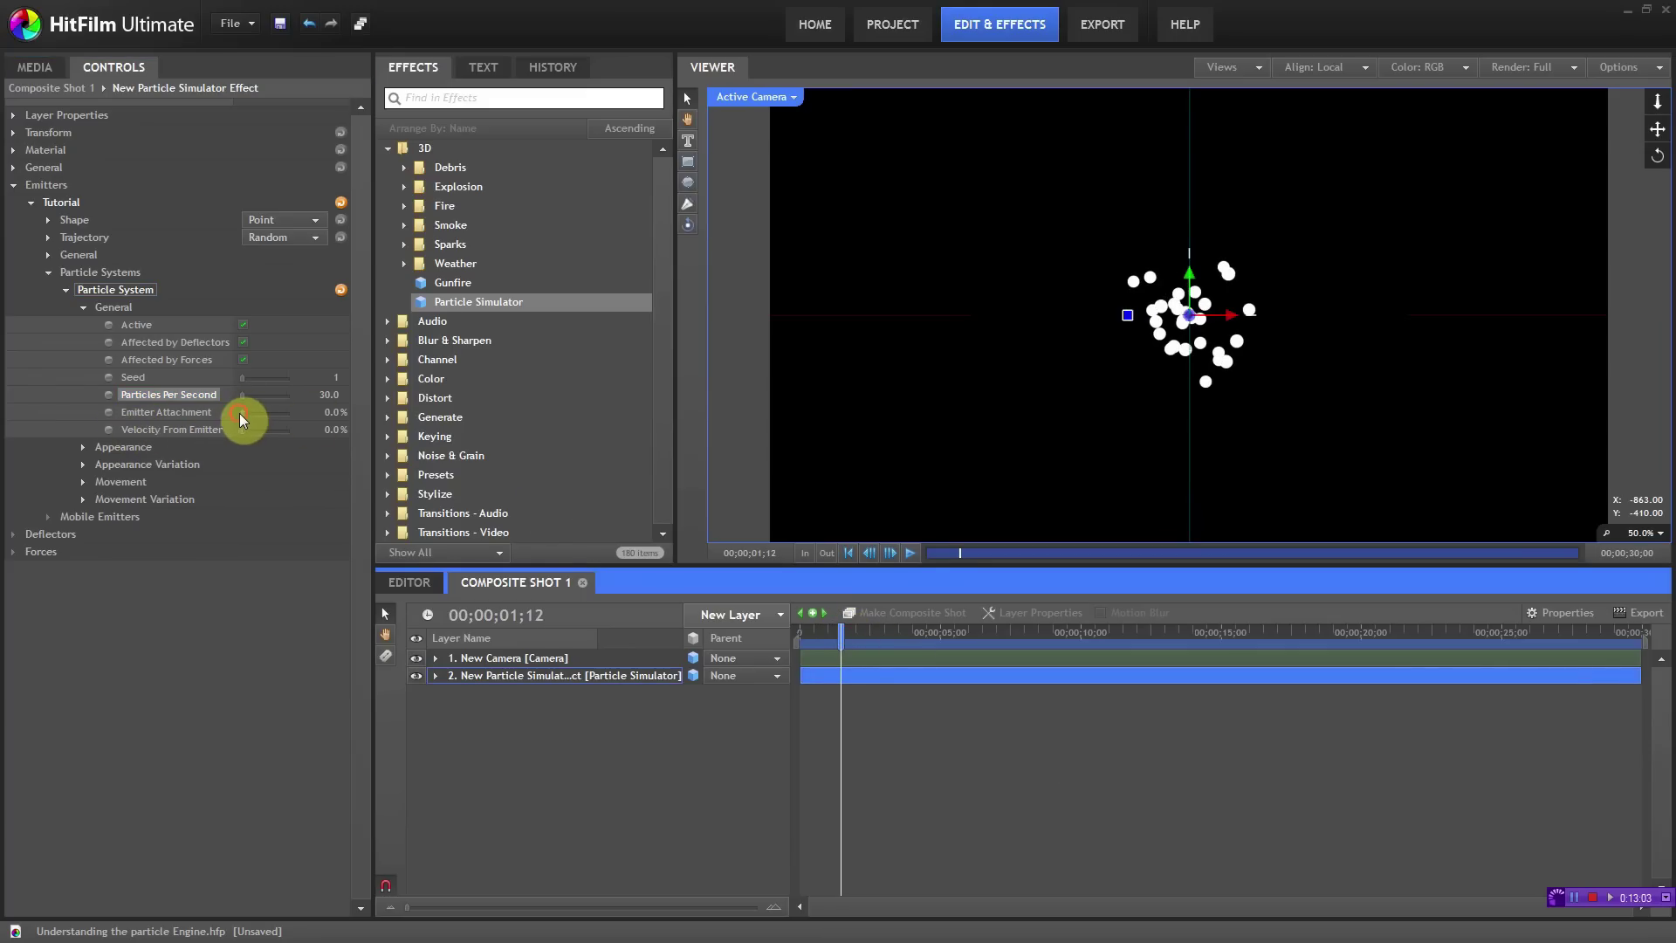
drag(238, 412, 263, 412)
click(264, 427)
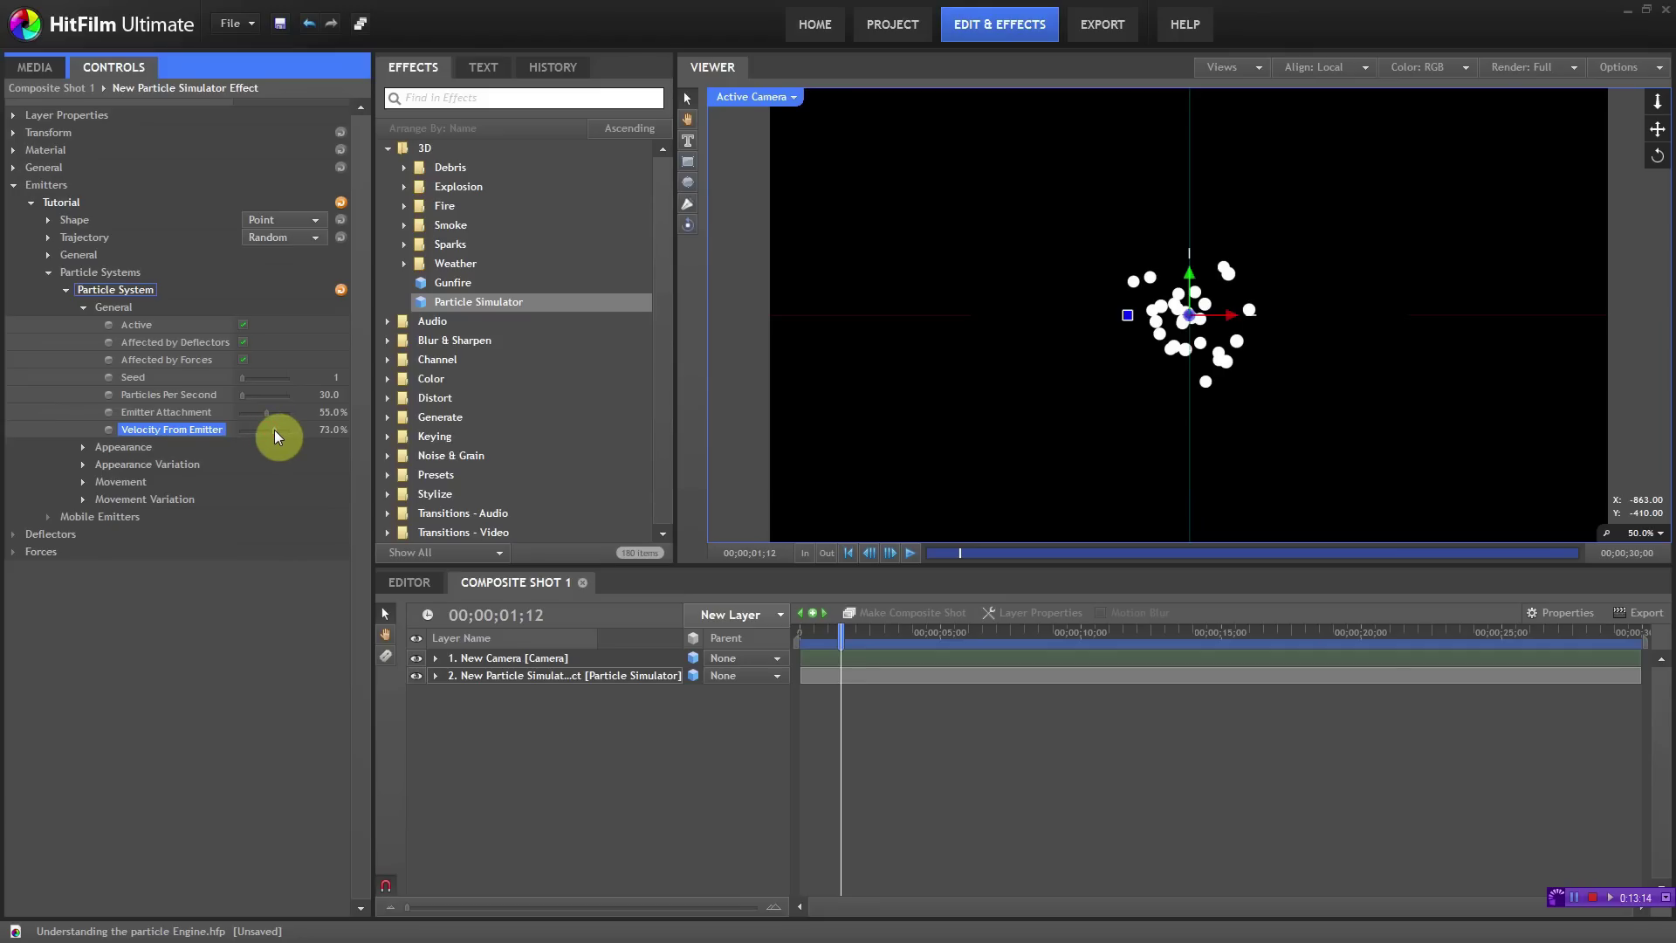
mouse_move(265, 416)
mouse_down()
mouse_move(283, 414)
mouse_move(270, 433)
mouse_move(281, 415)
mouse_up()
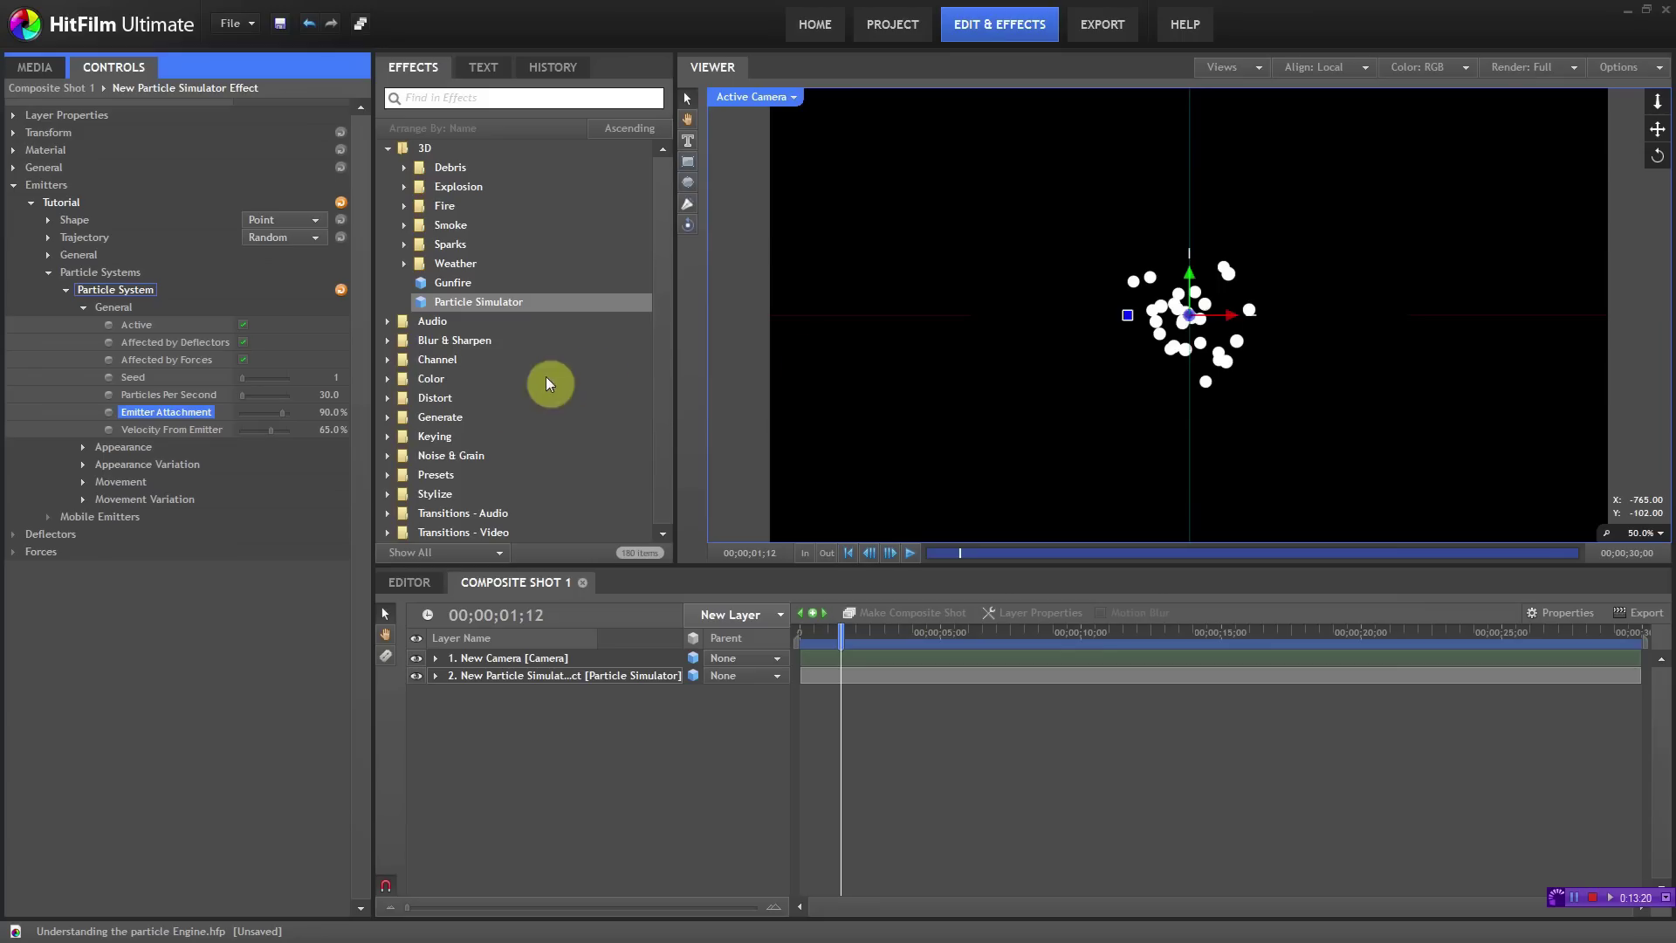
mouse_move(271, 431)
mouse_down()
mouse_move(217, 438)
mouse_move(252, 415)
mouse_up()
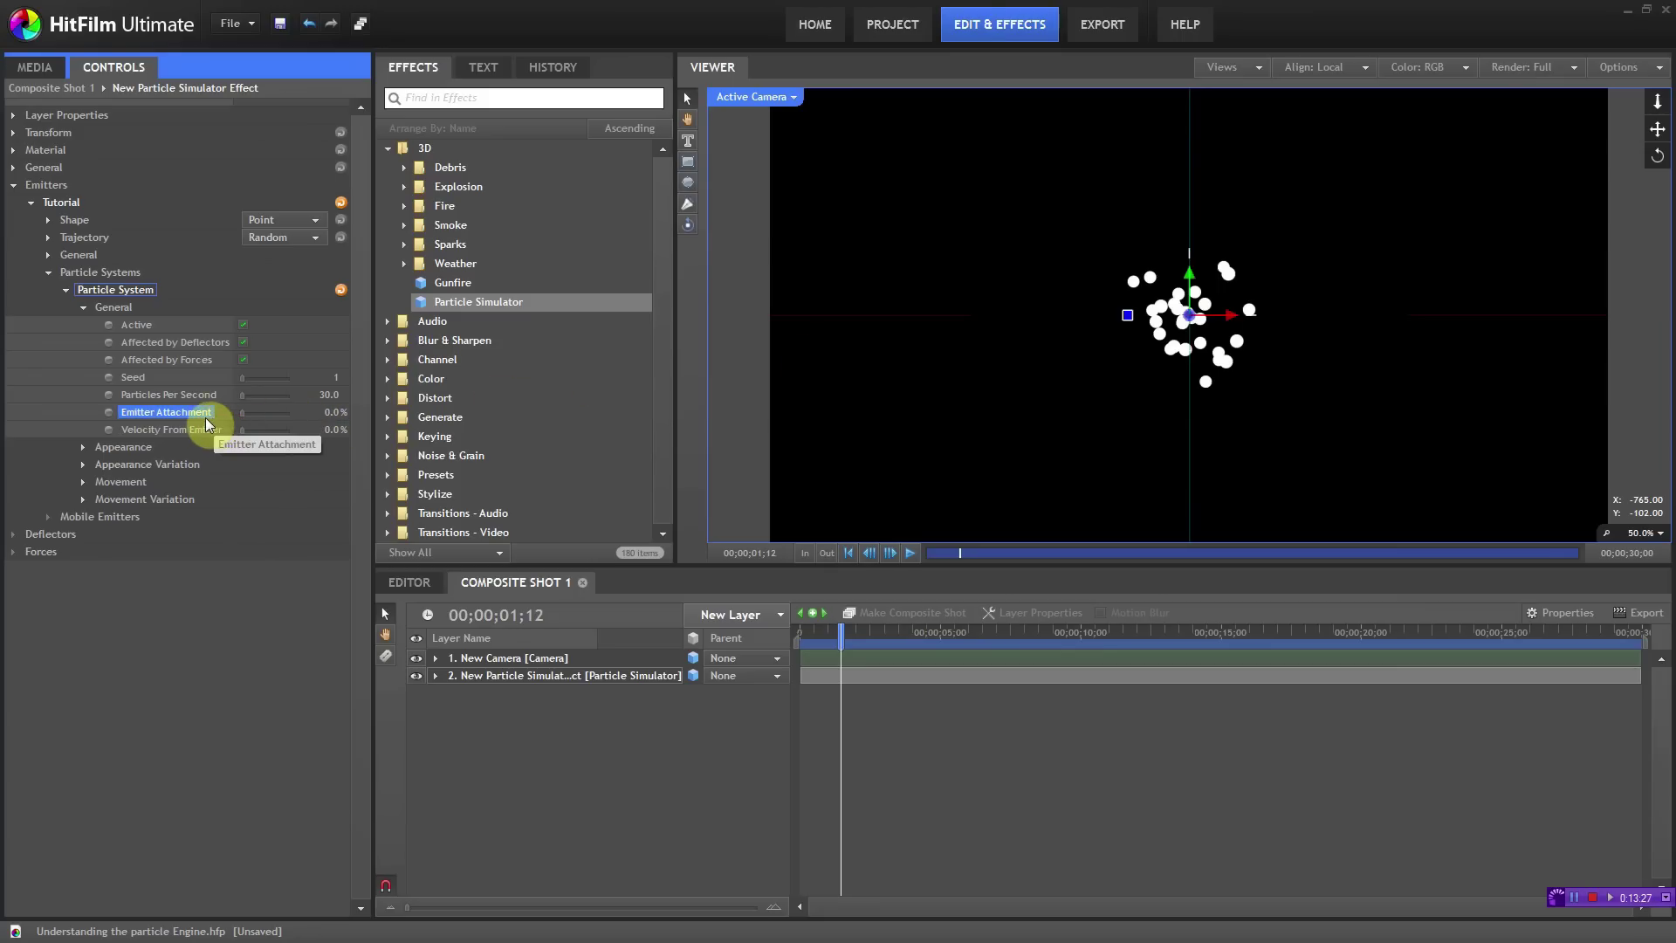
Step: Show the particle system's Appearance settings with the particle simulator layer selected
click(84, 308)
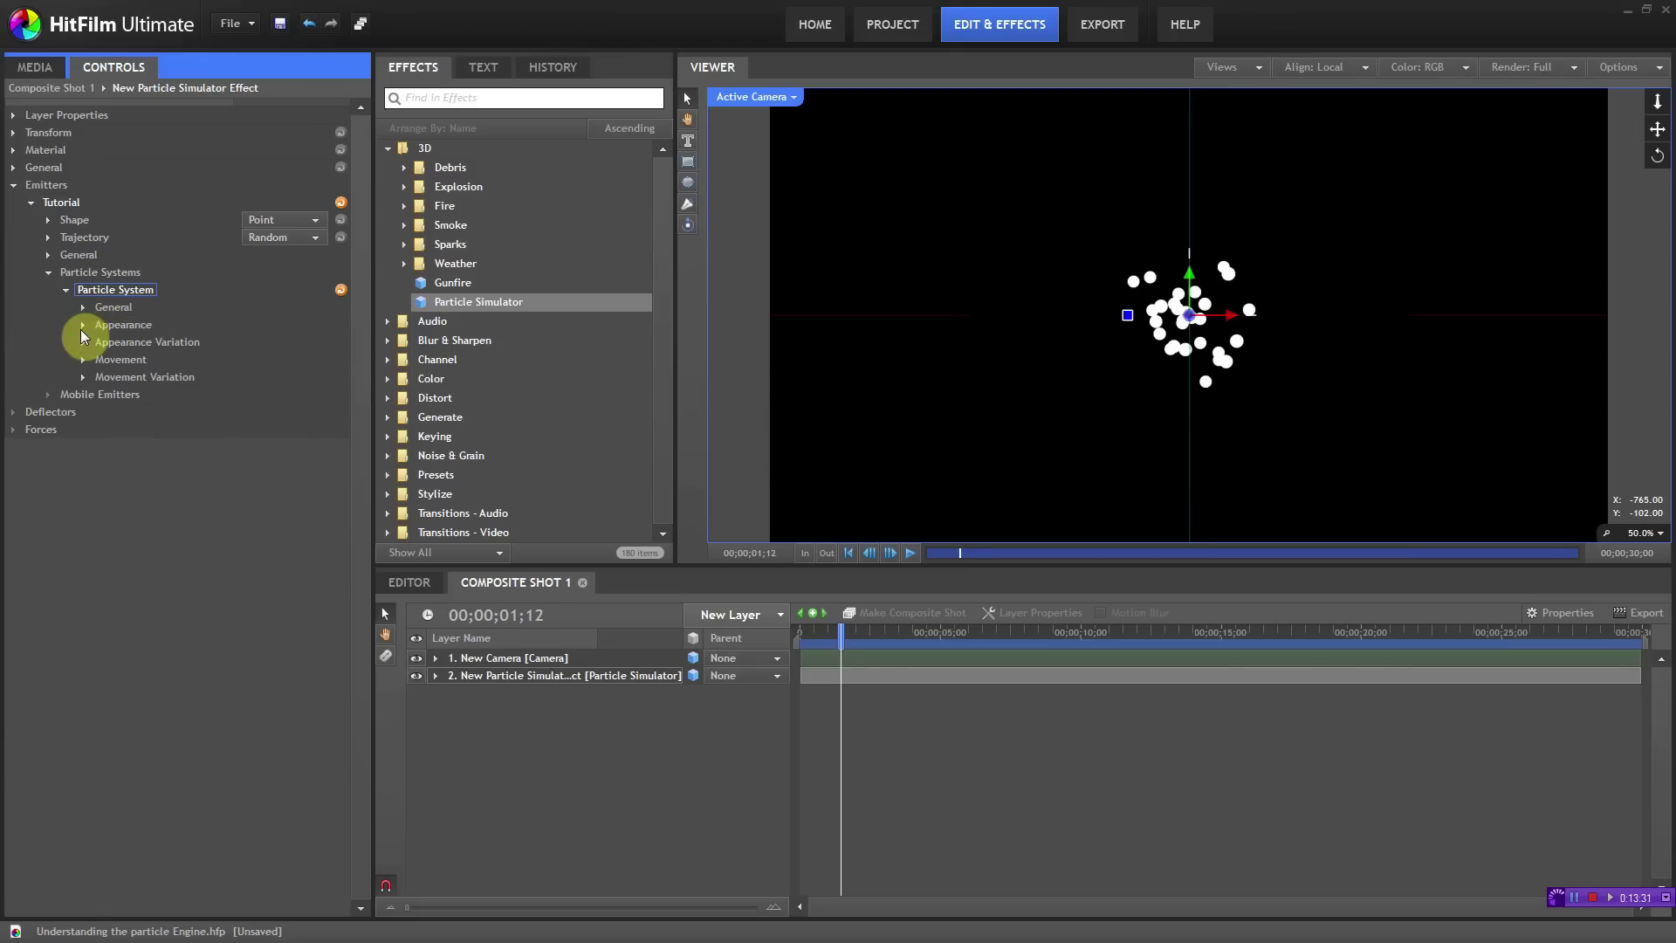
click(83, 325)
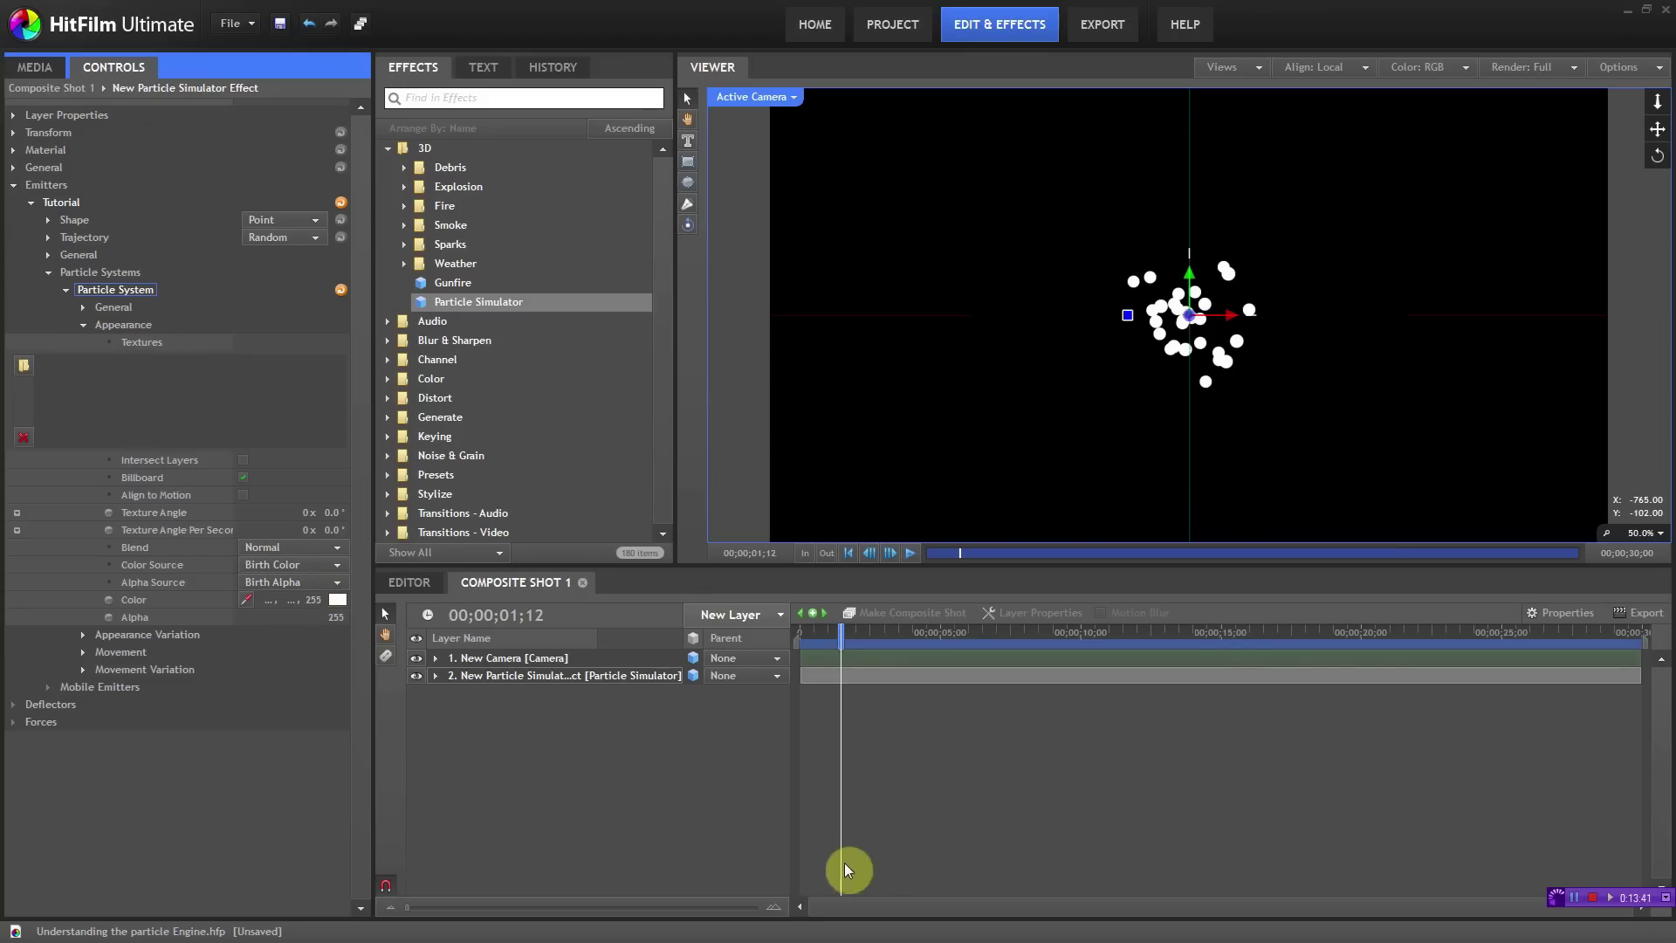
click(849, 668)
drag(841, 630, 840, 631)
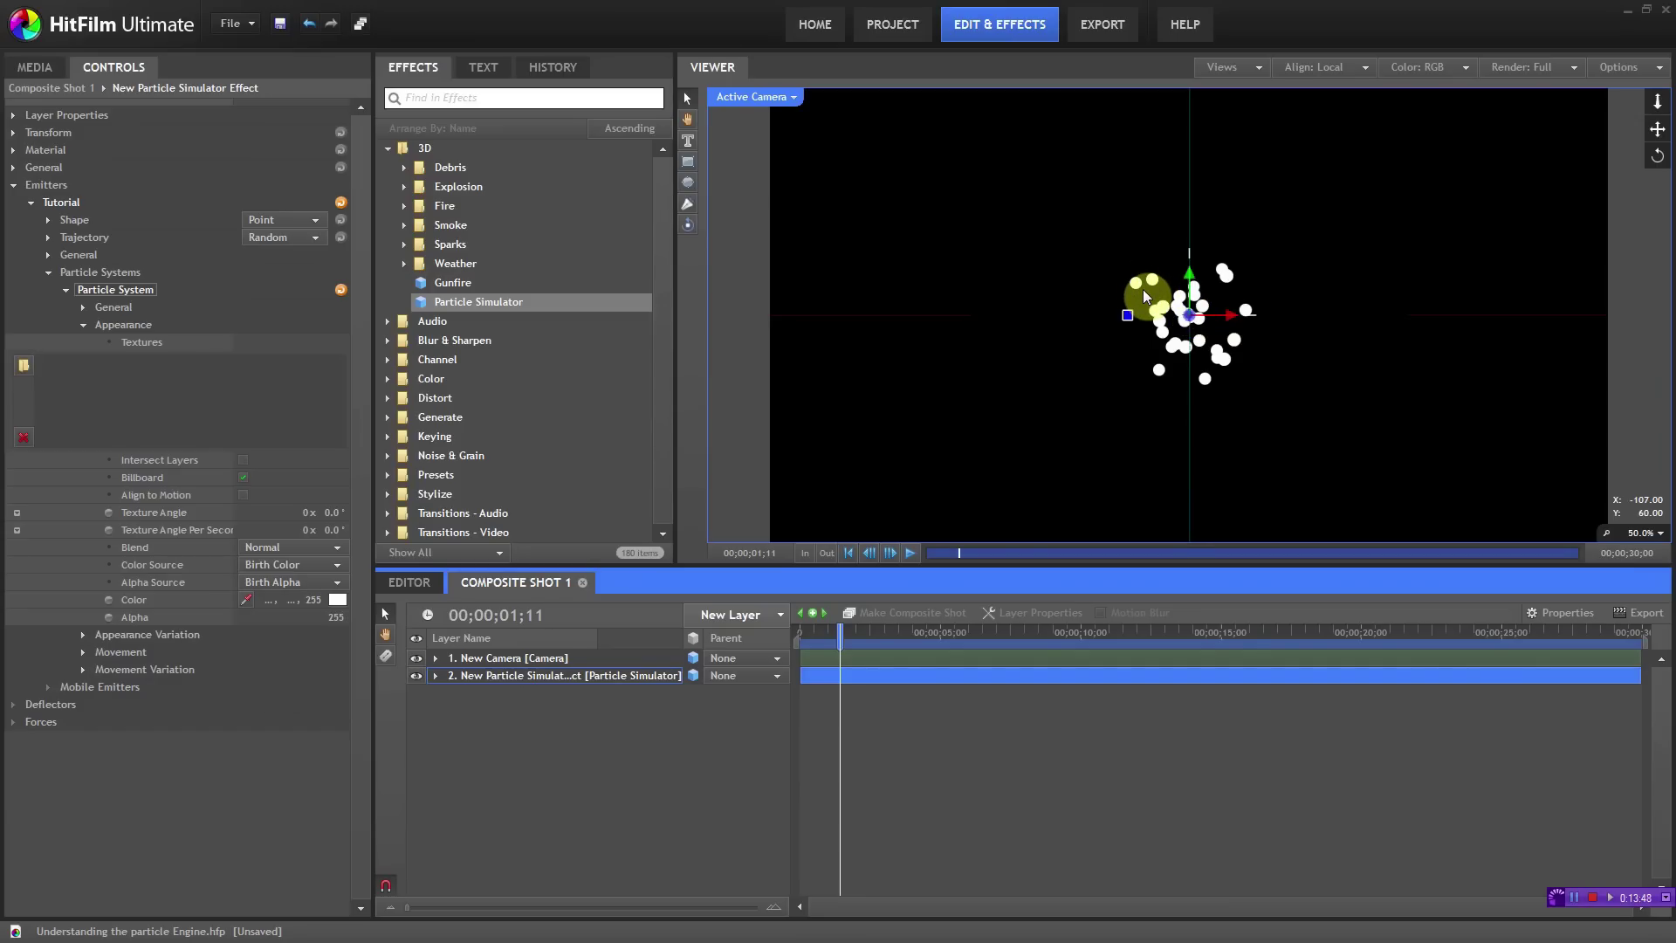
Step: Load asphalt_01_128x128.png as the particle texture and scrub to preview the rocks
click(30, 368)
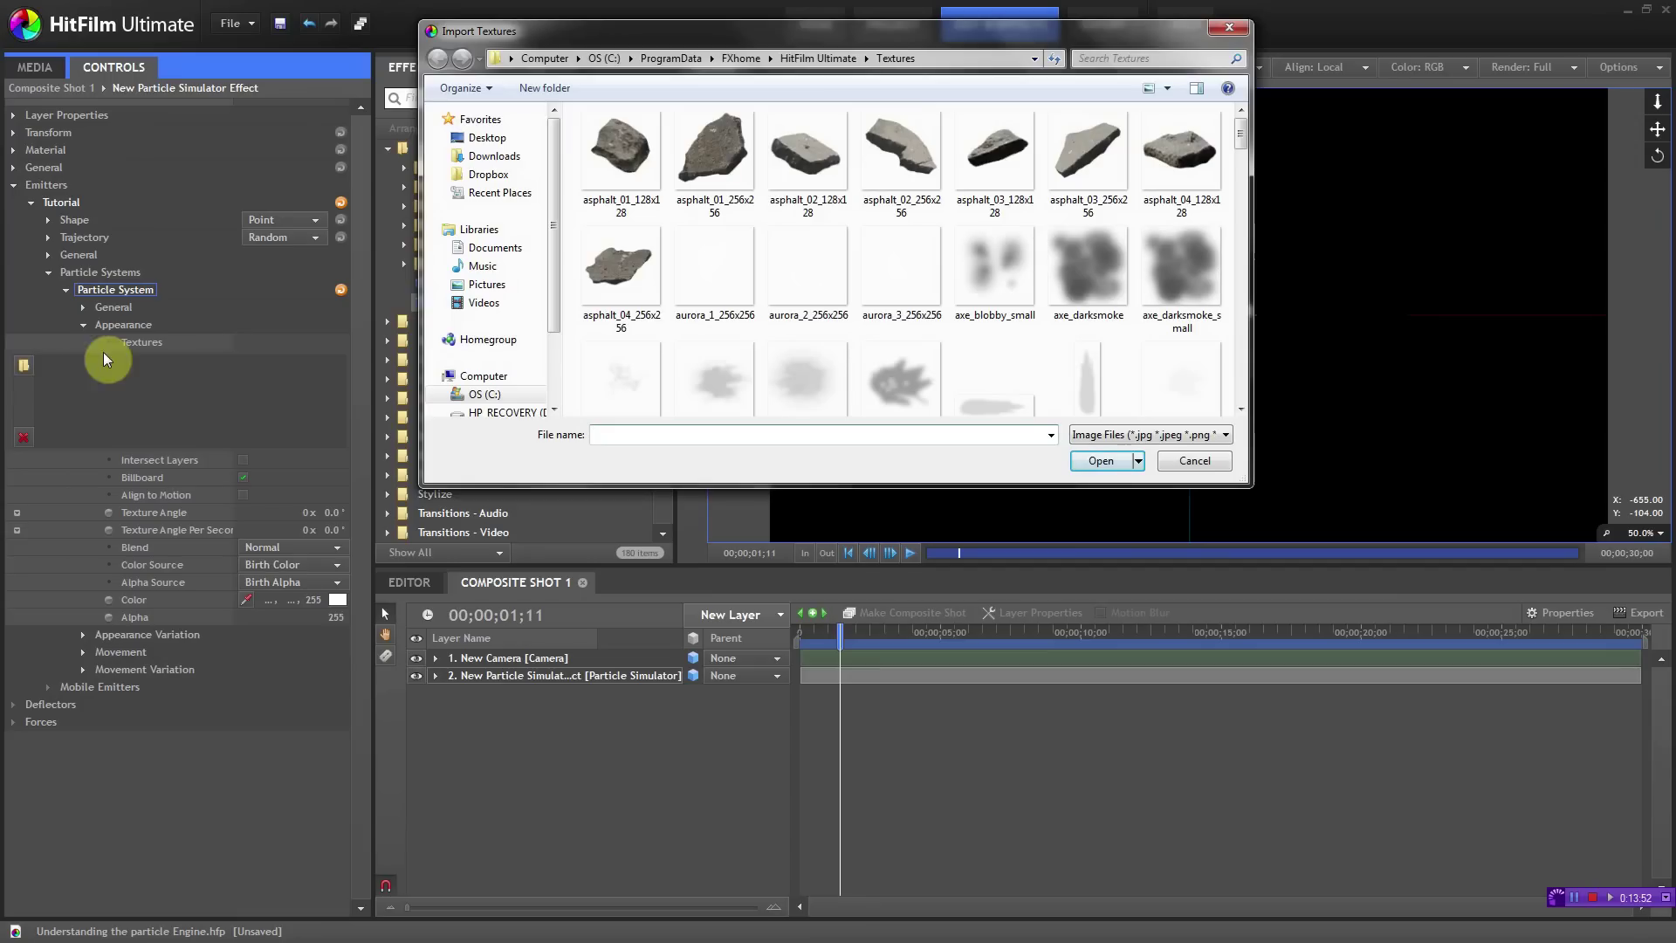
click(605, 155)
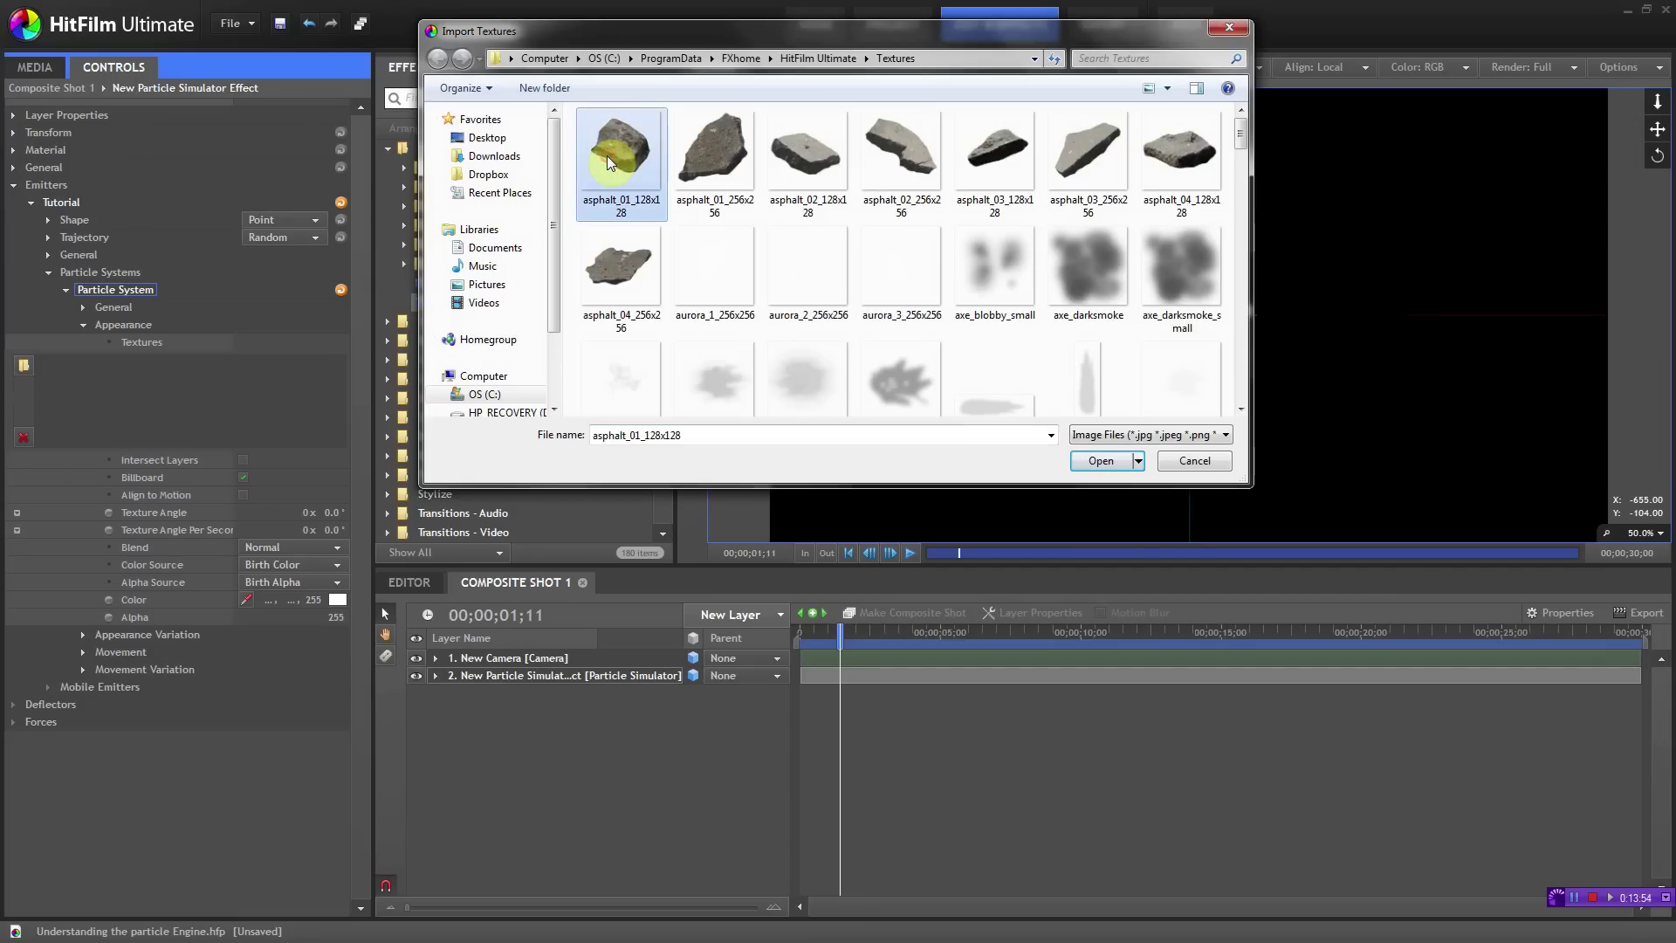
click(1102, 461)
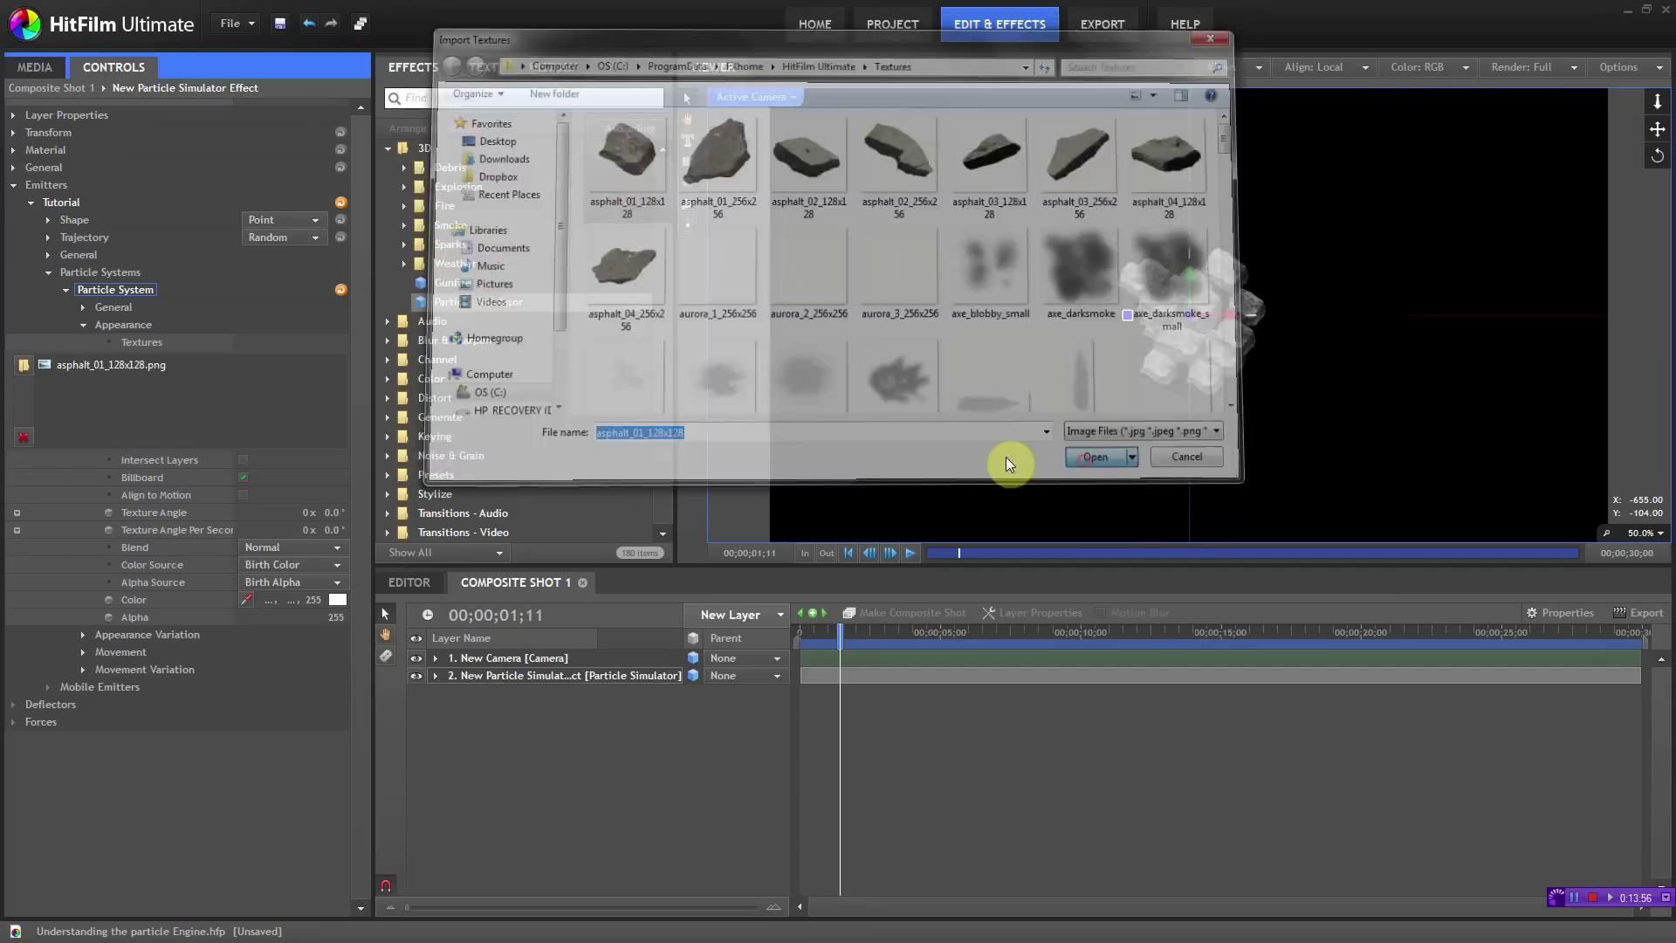
drag(827, 654, 882, 660)
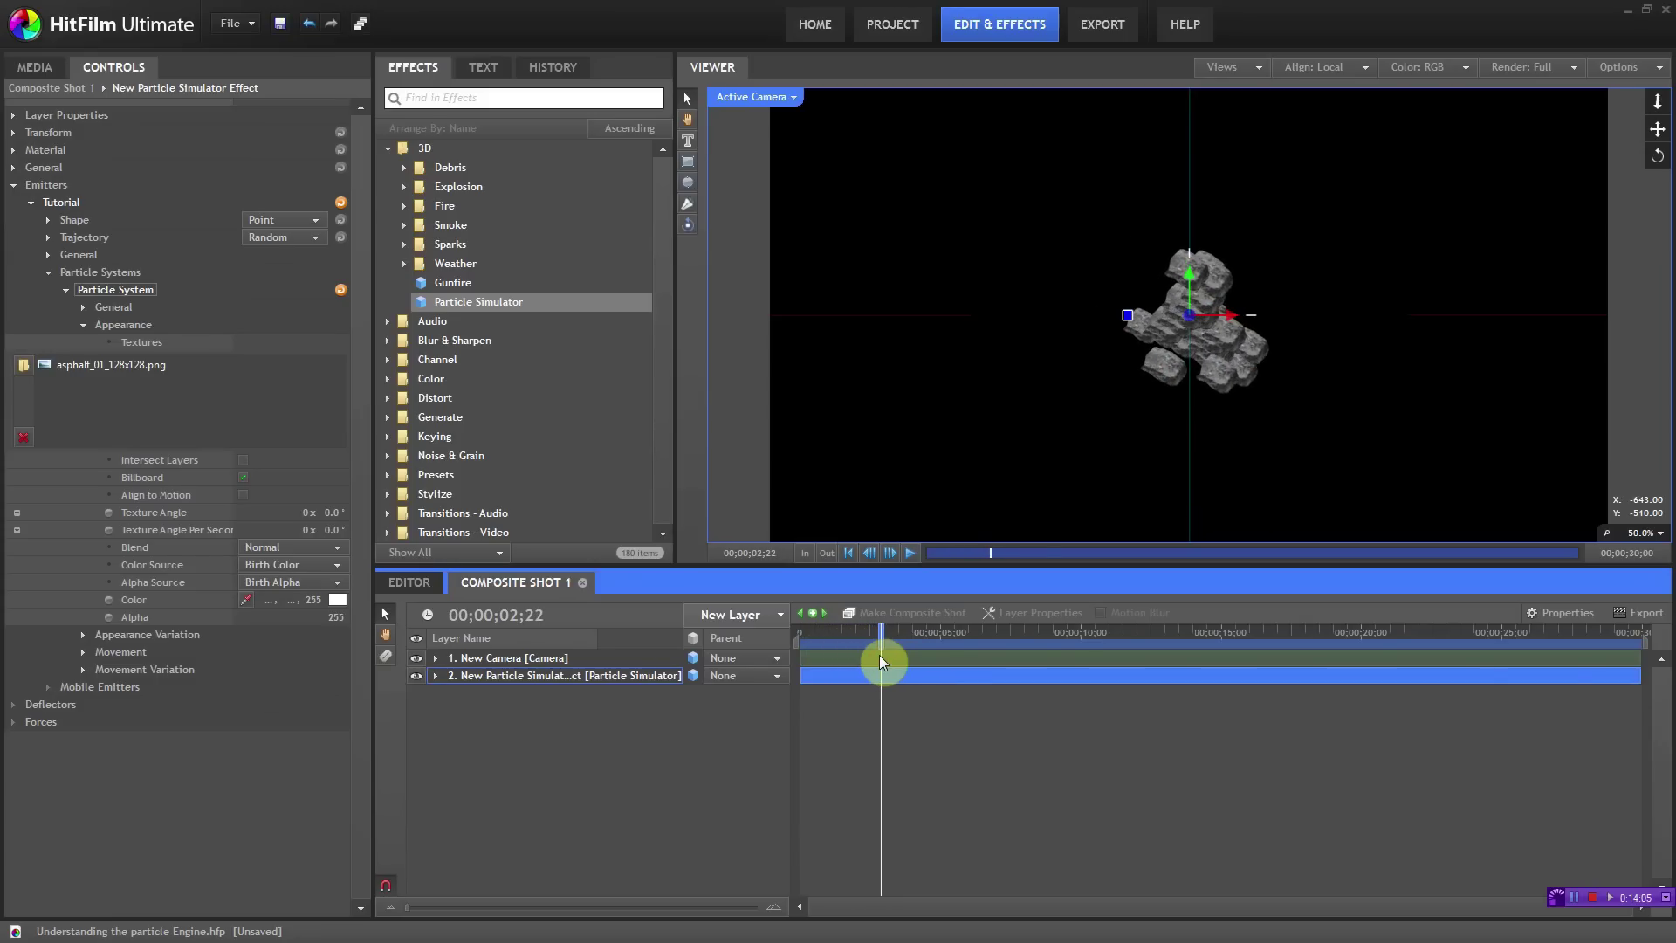
drag(882, 660, 846, 625)
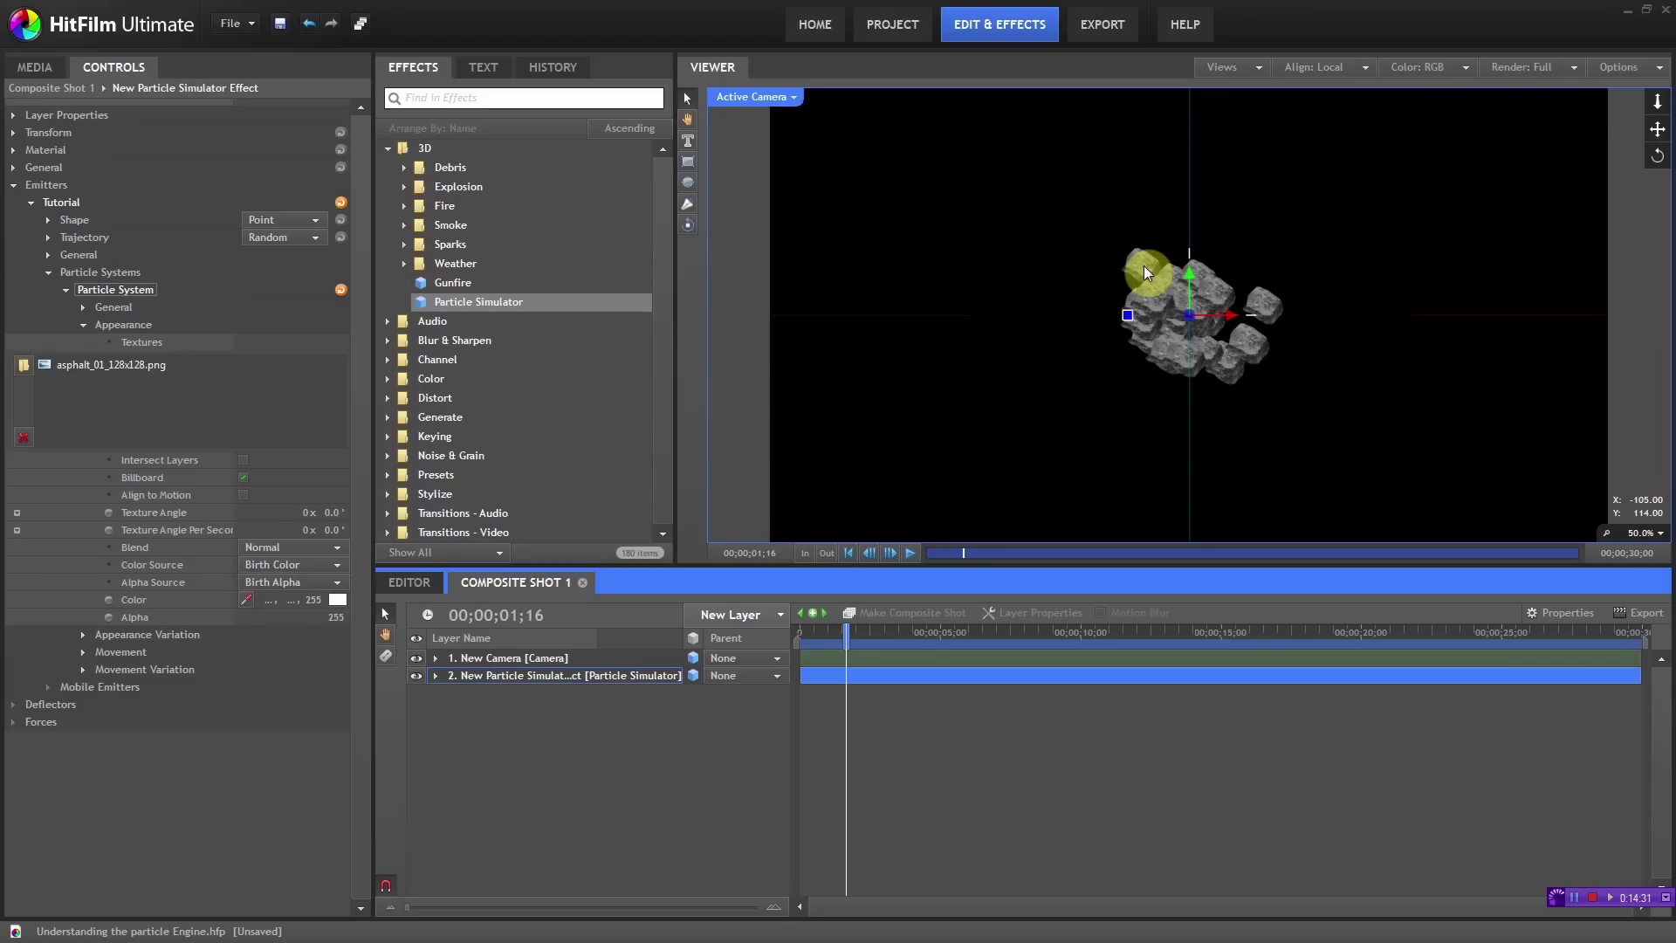
click(24, 364)
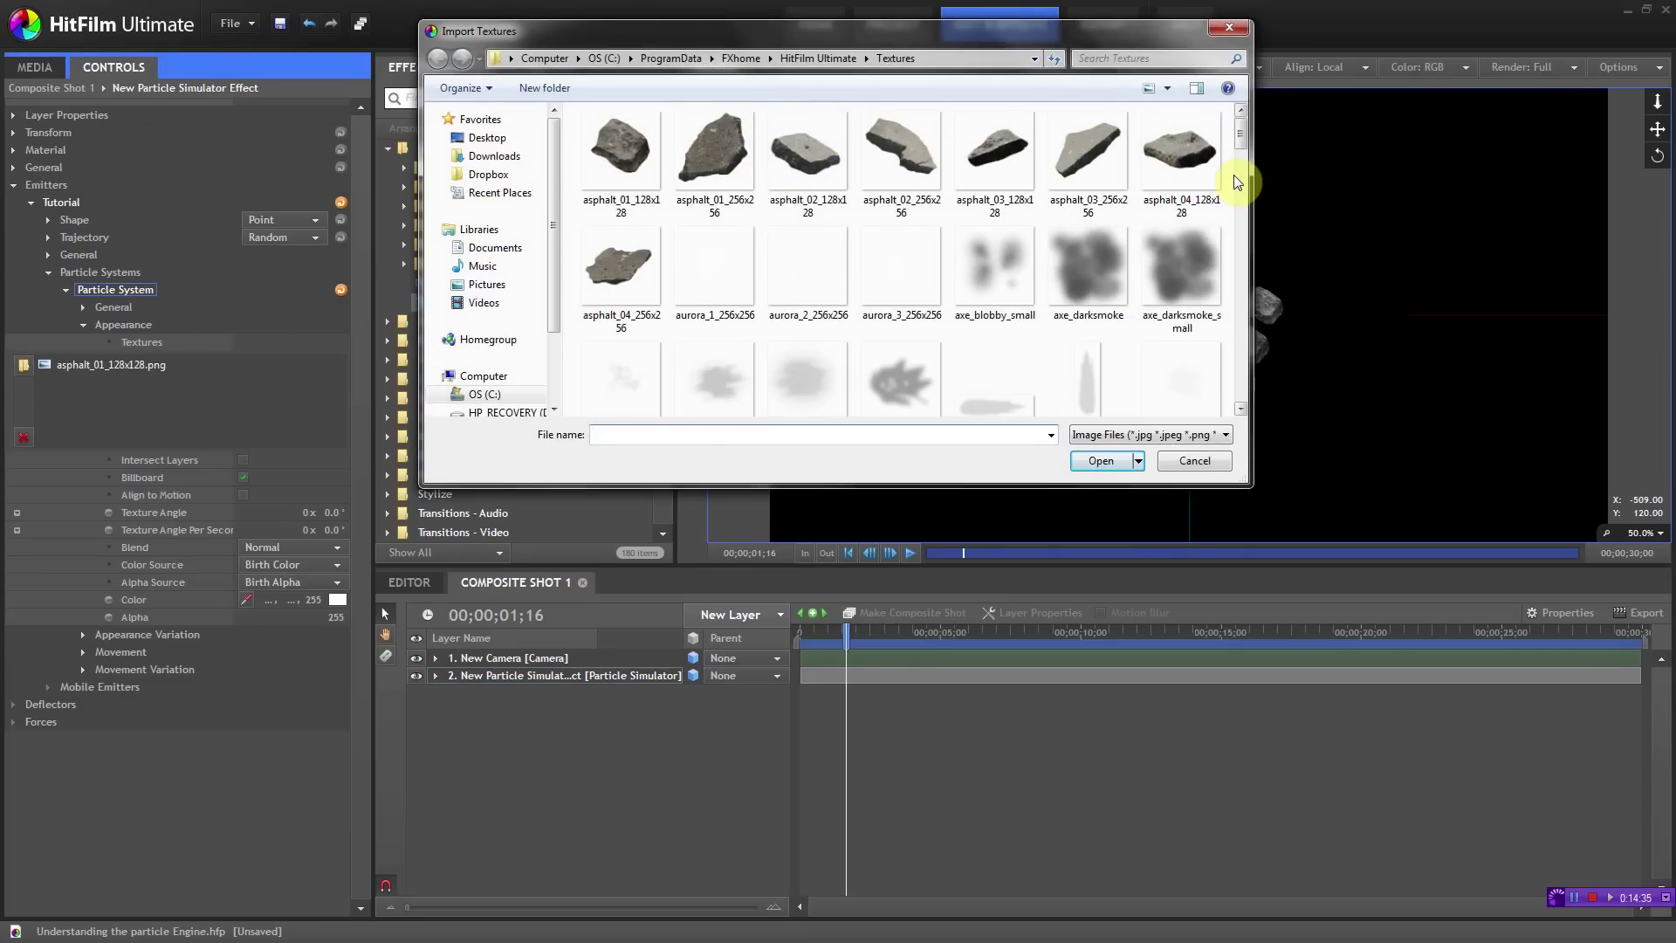
scroll(1240, 166, down, 3)
scroll(1248, 140, up, 3)
drag(1234, 132, 829, 162)
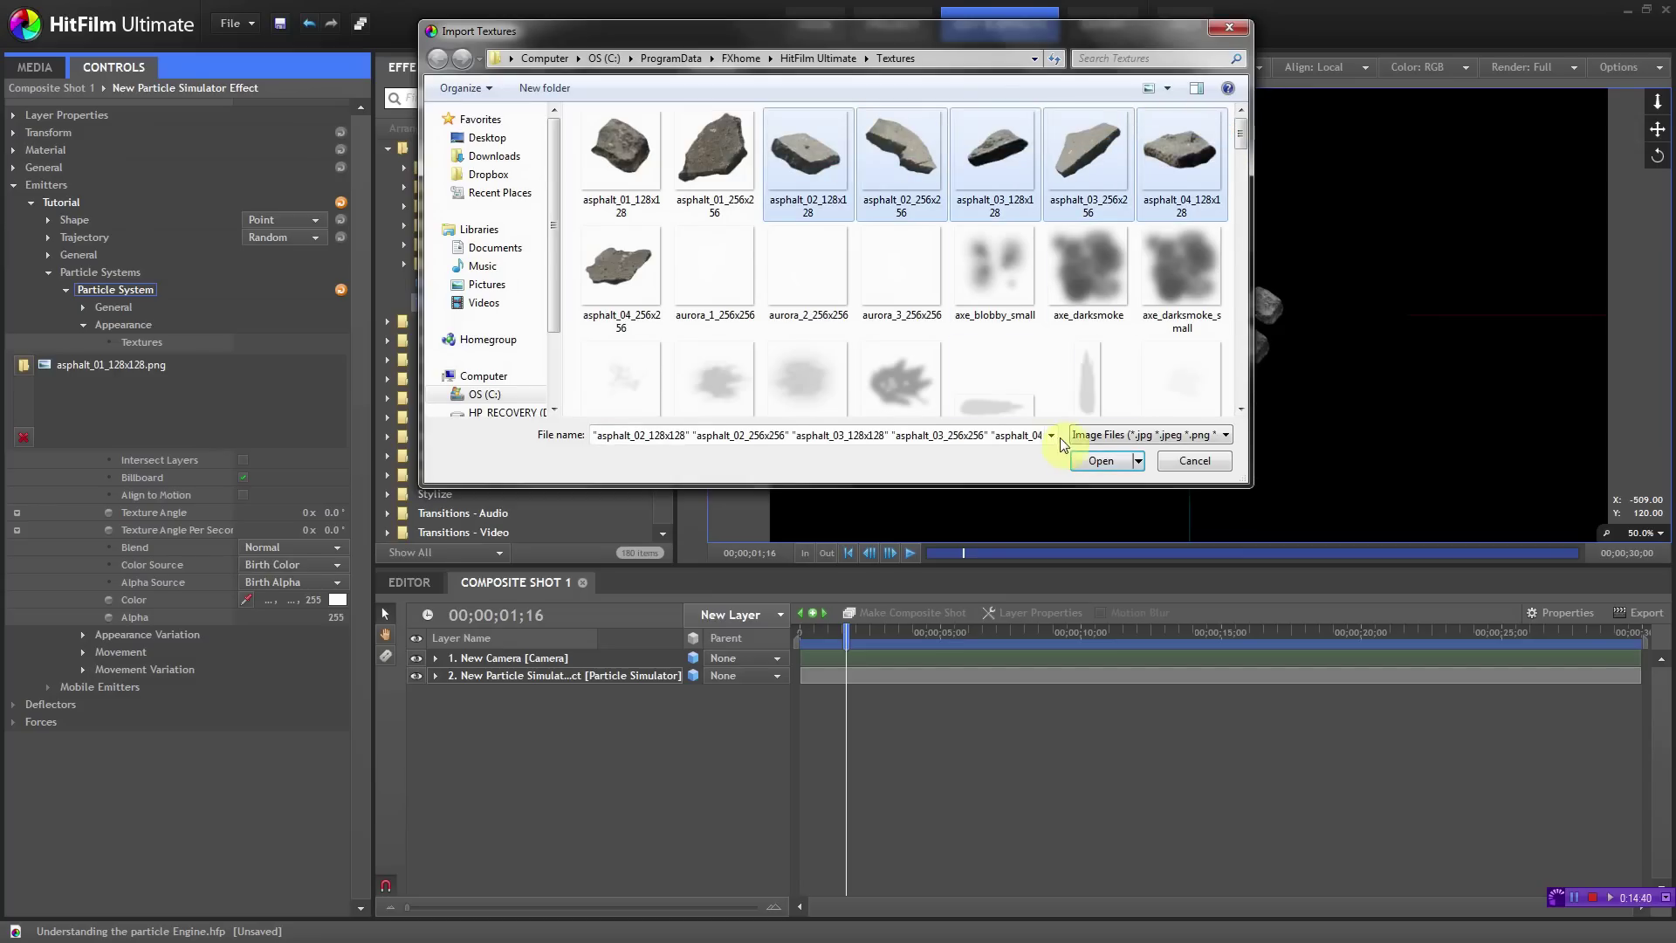
click(1082, 461)
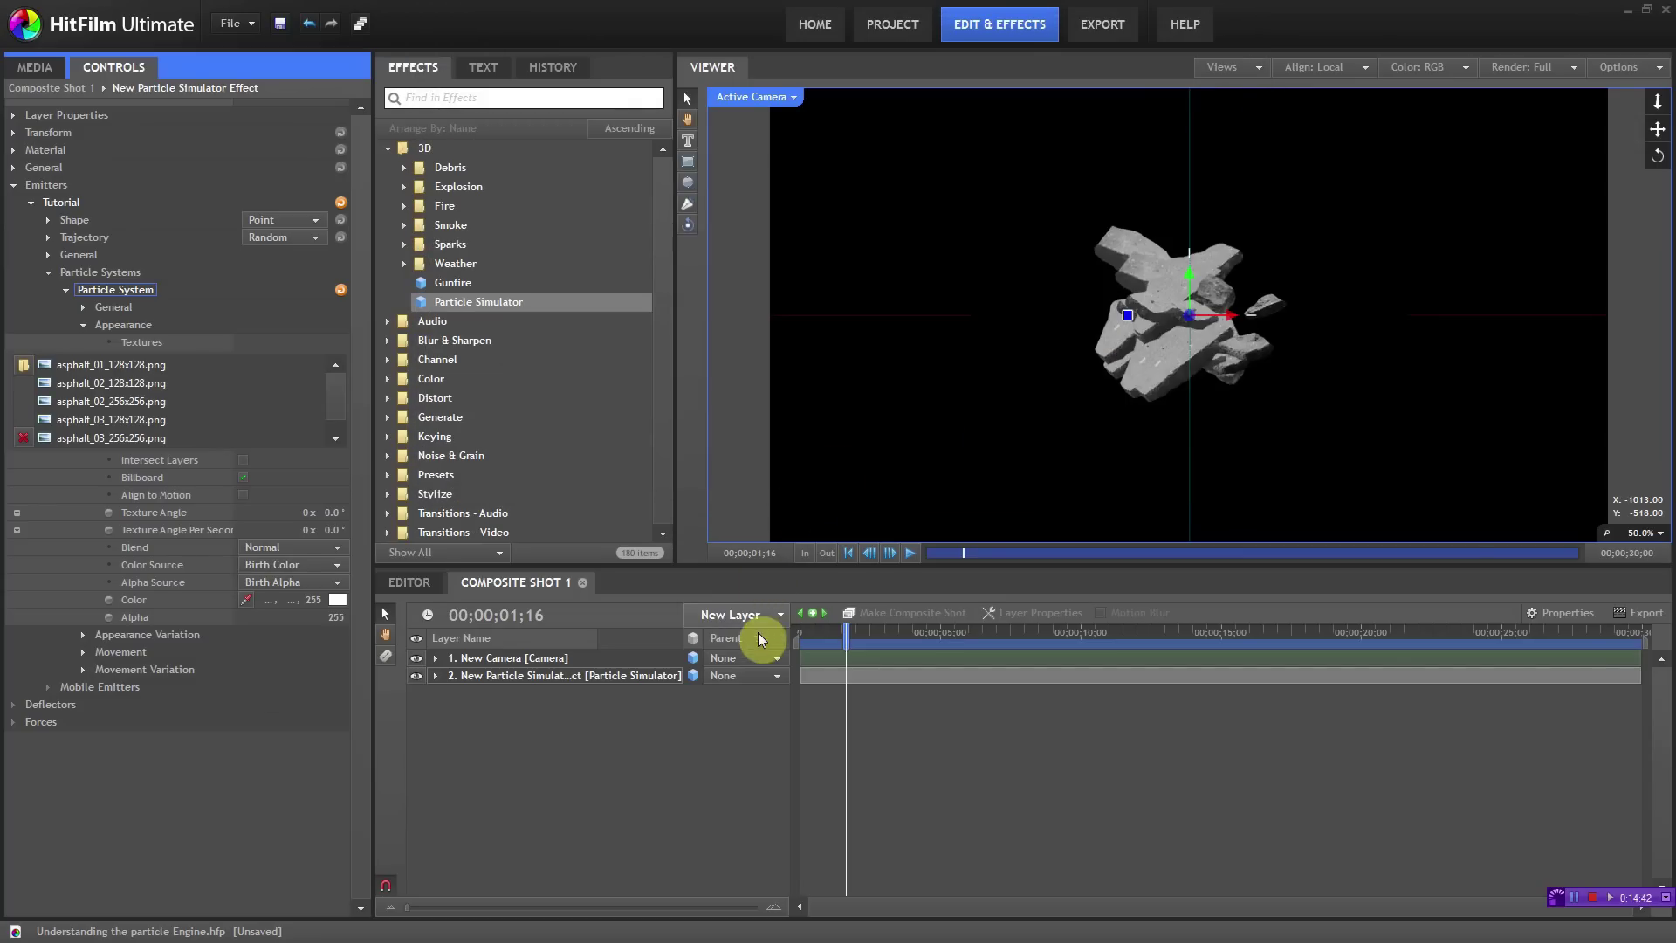
drag(846, 639, 871, 639)
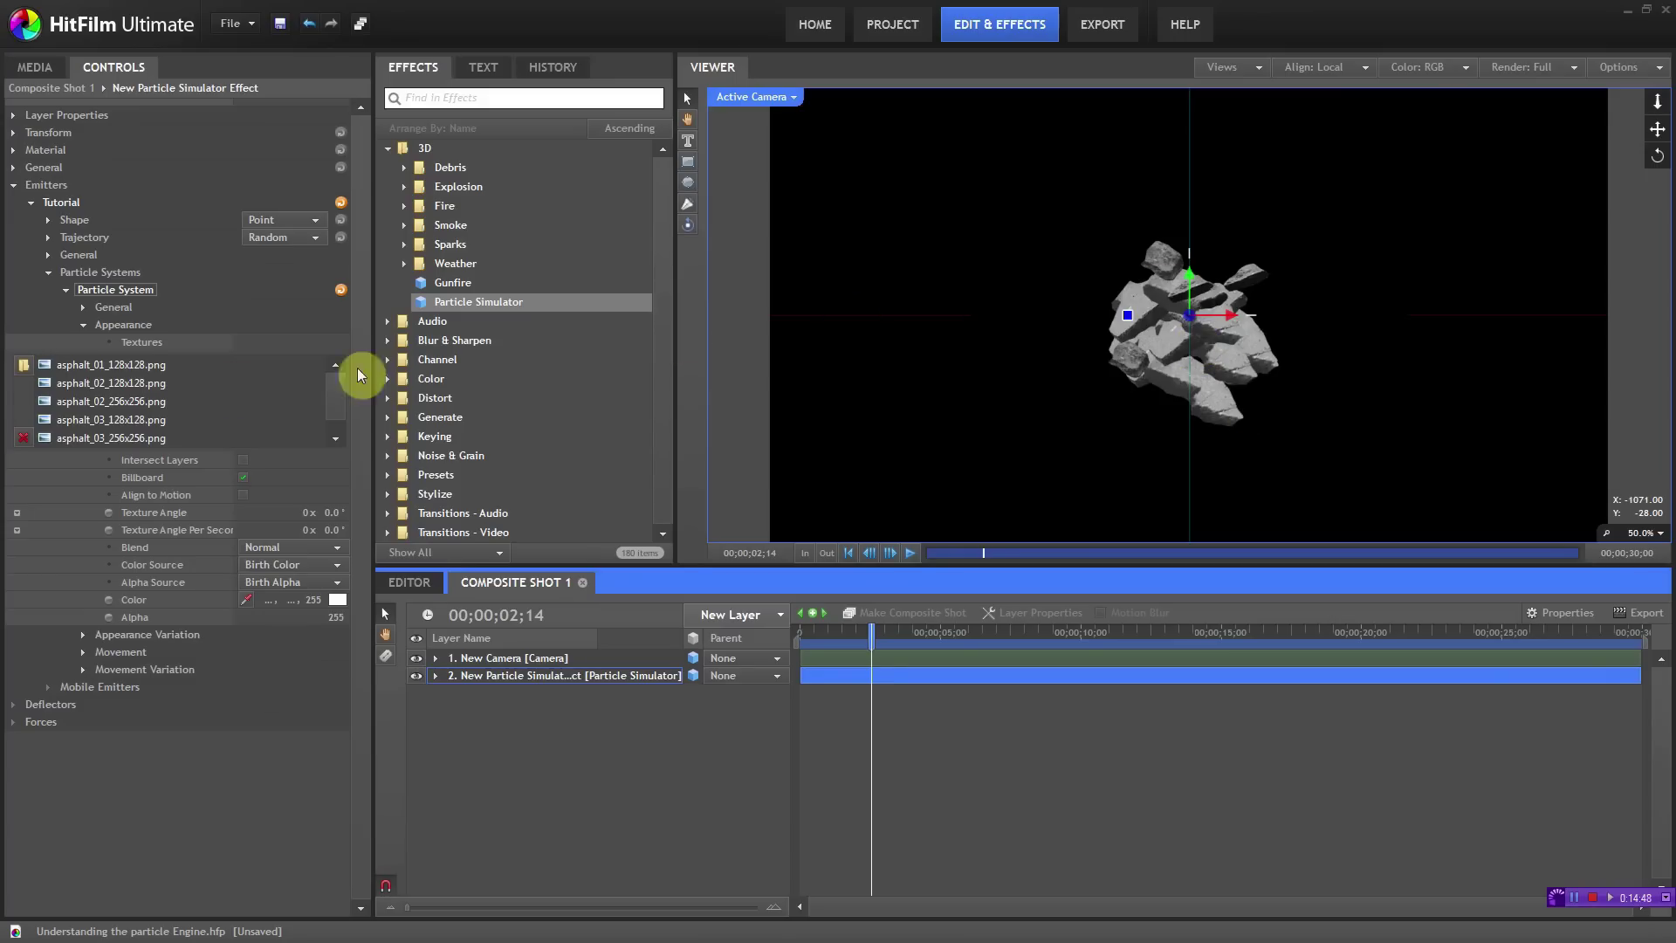
scroll(338, 410, down, 1)
drag(206, 434, 143, 345)
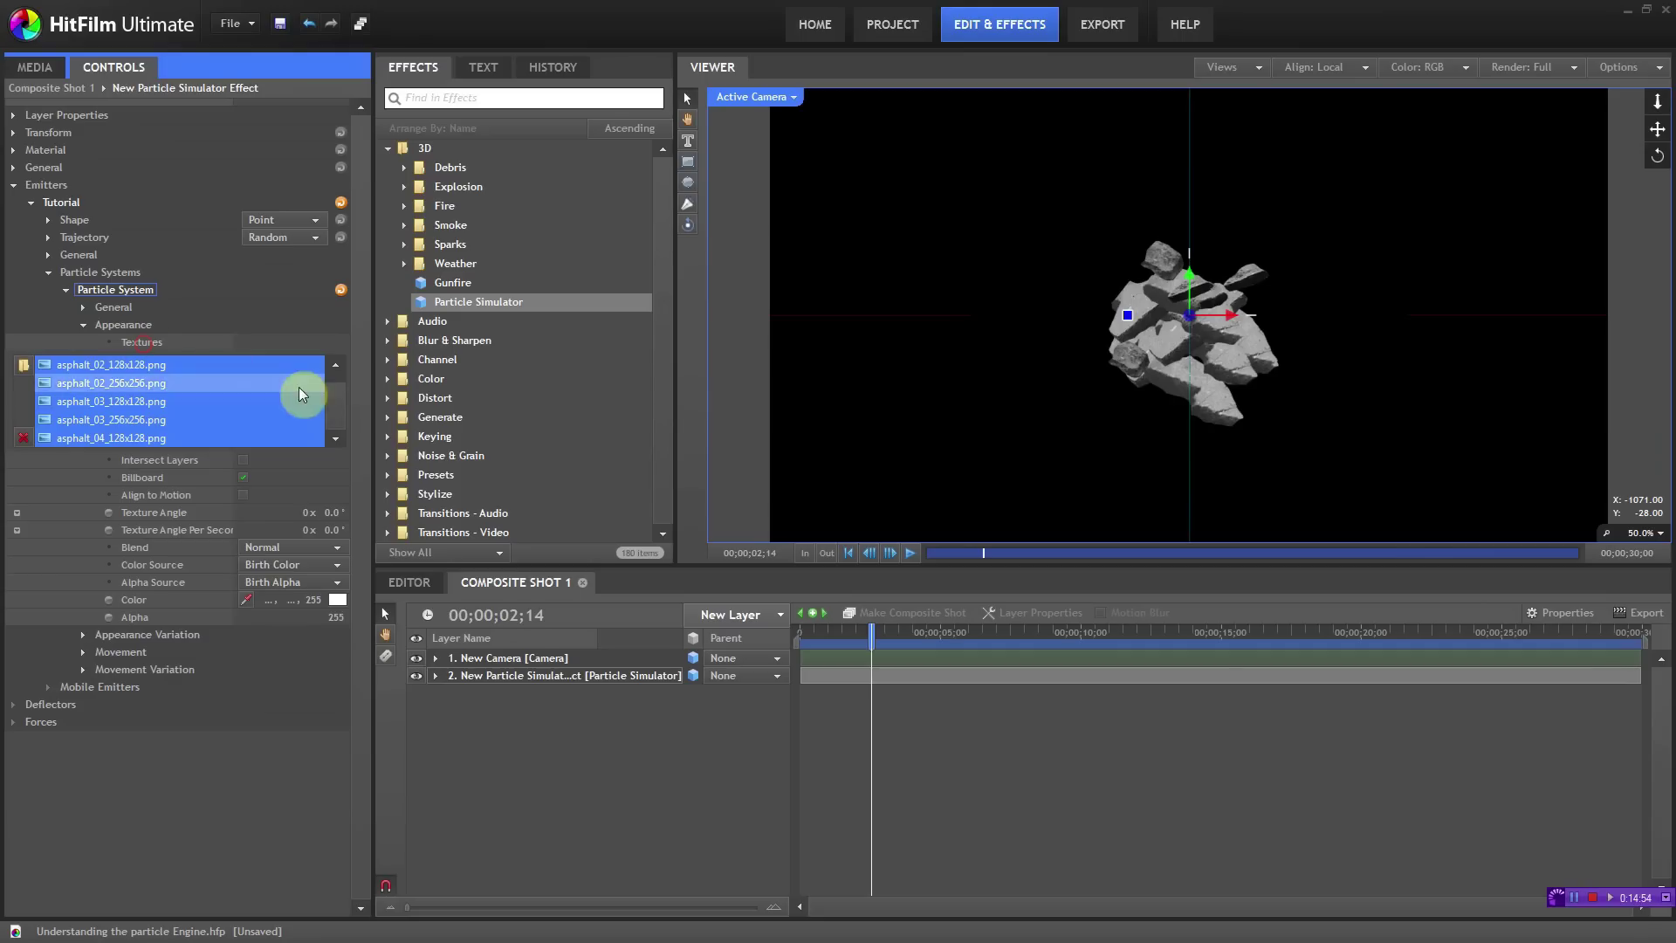
scroll(335, 374, up, 1)
click(29, 439)
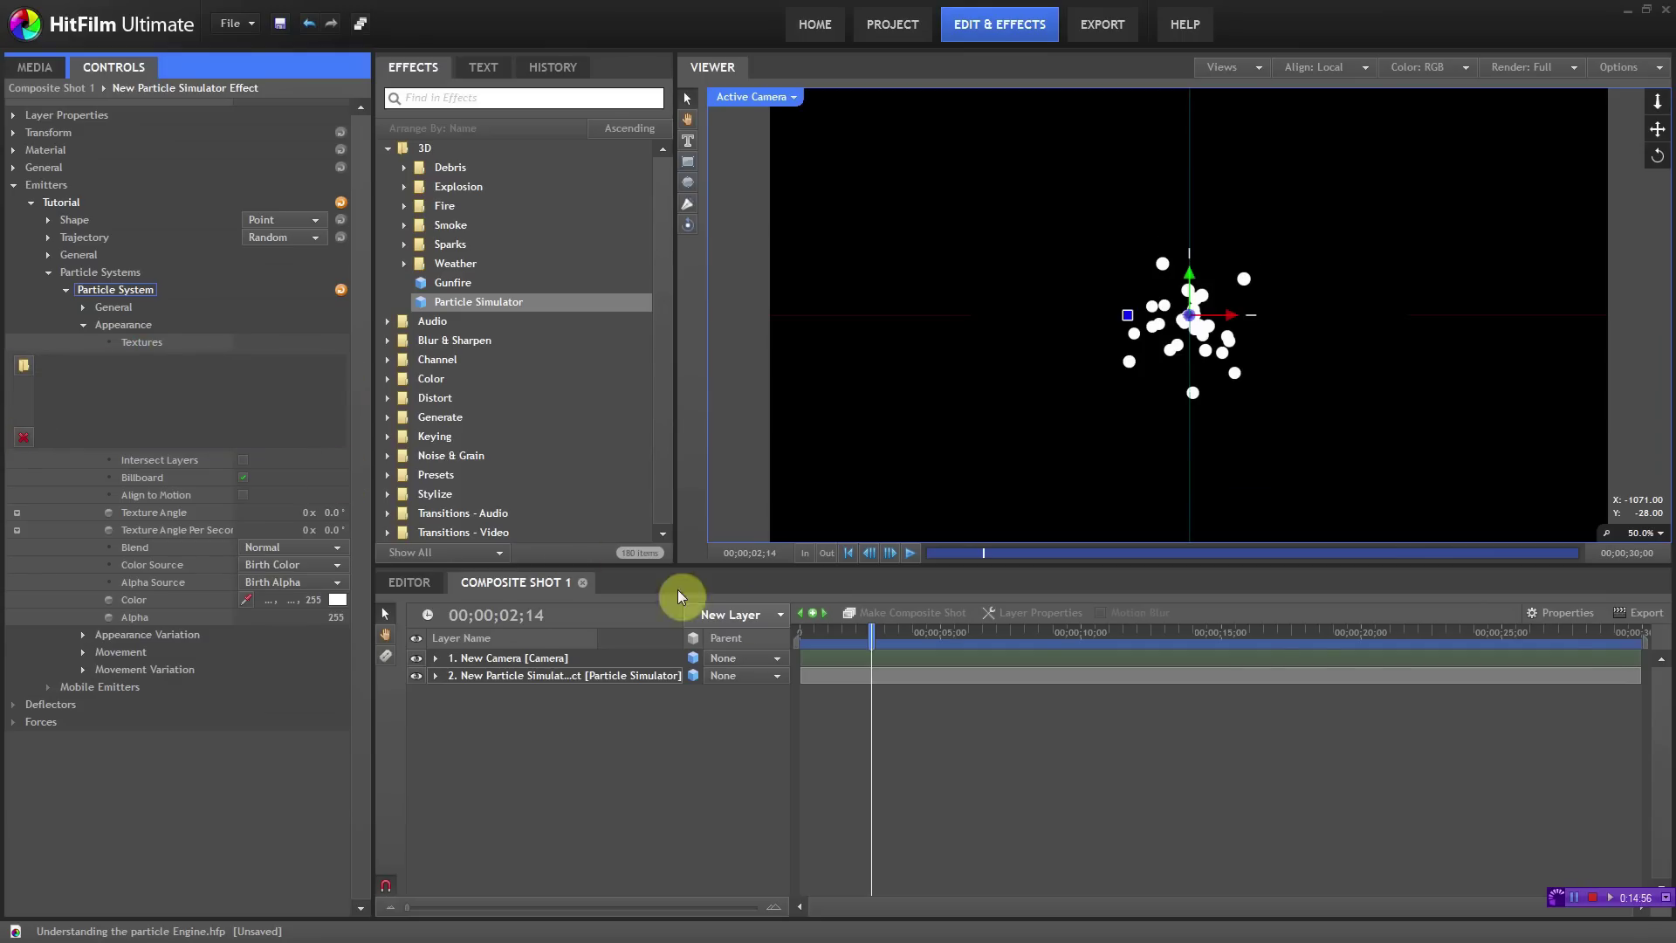
click(24, 365)
click(619, 155)
click(1090, 455)
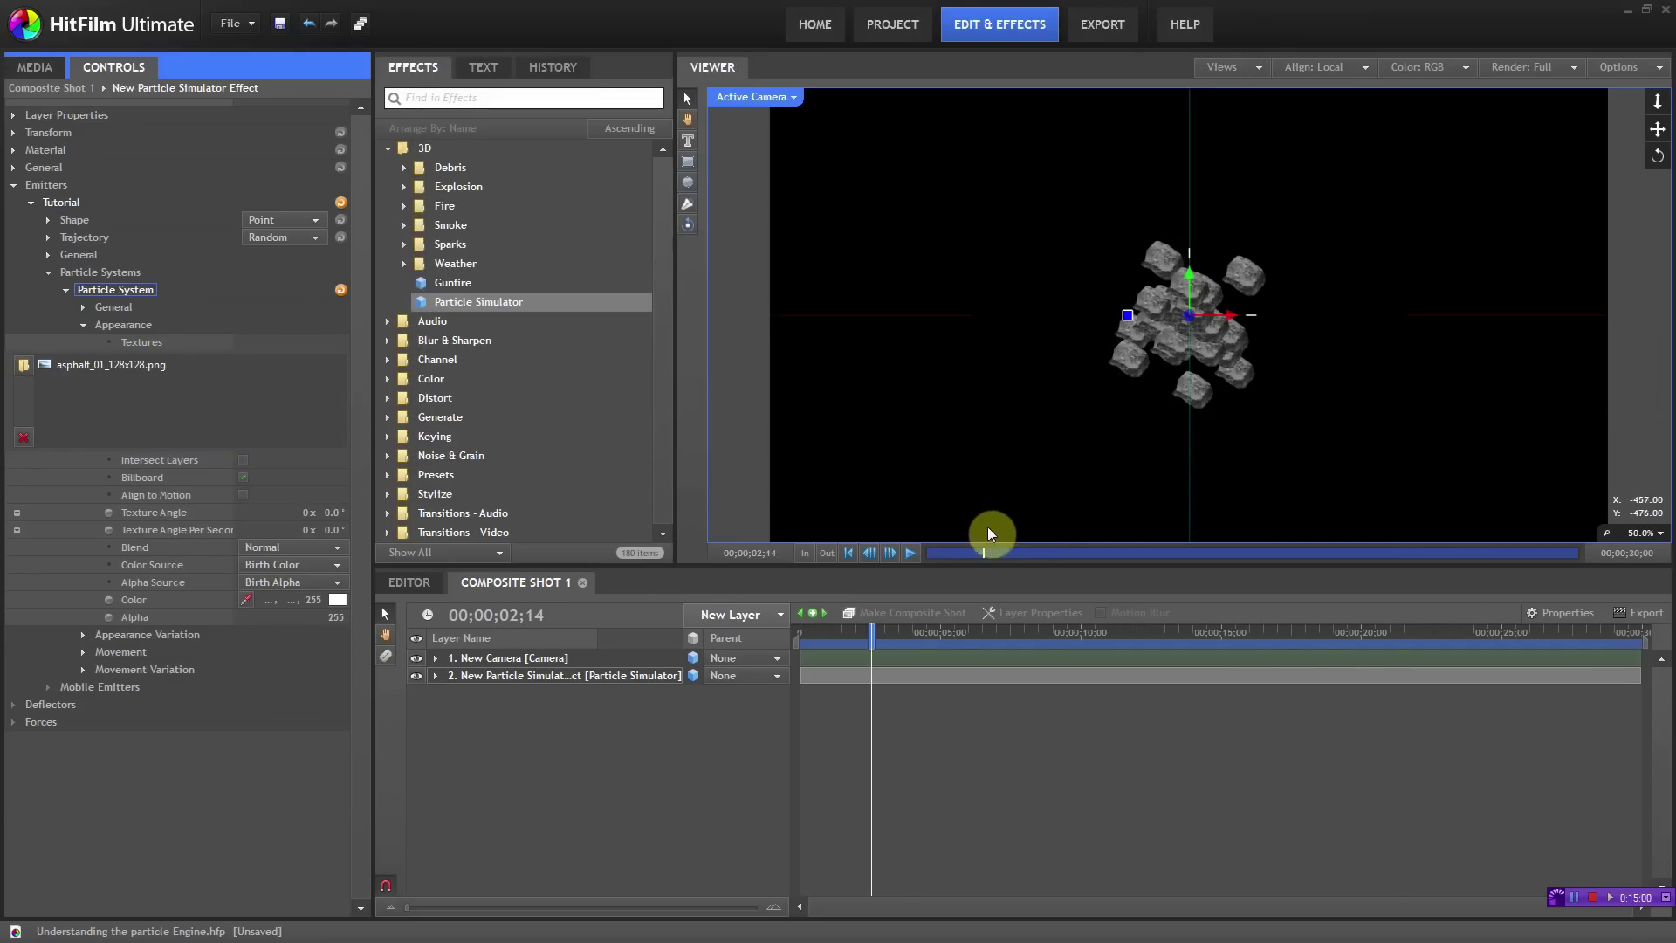
Step: Test Intersect Layers on the rock particles while previewing, leaving it off
click(853, 646)
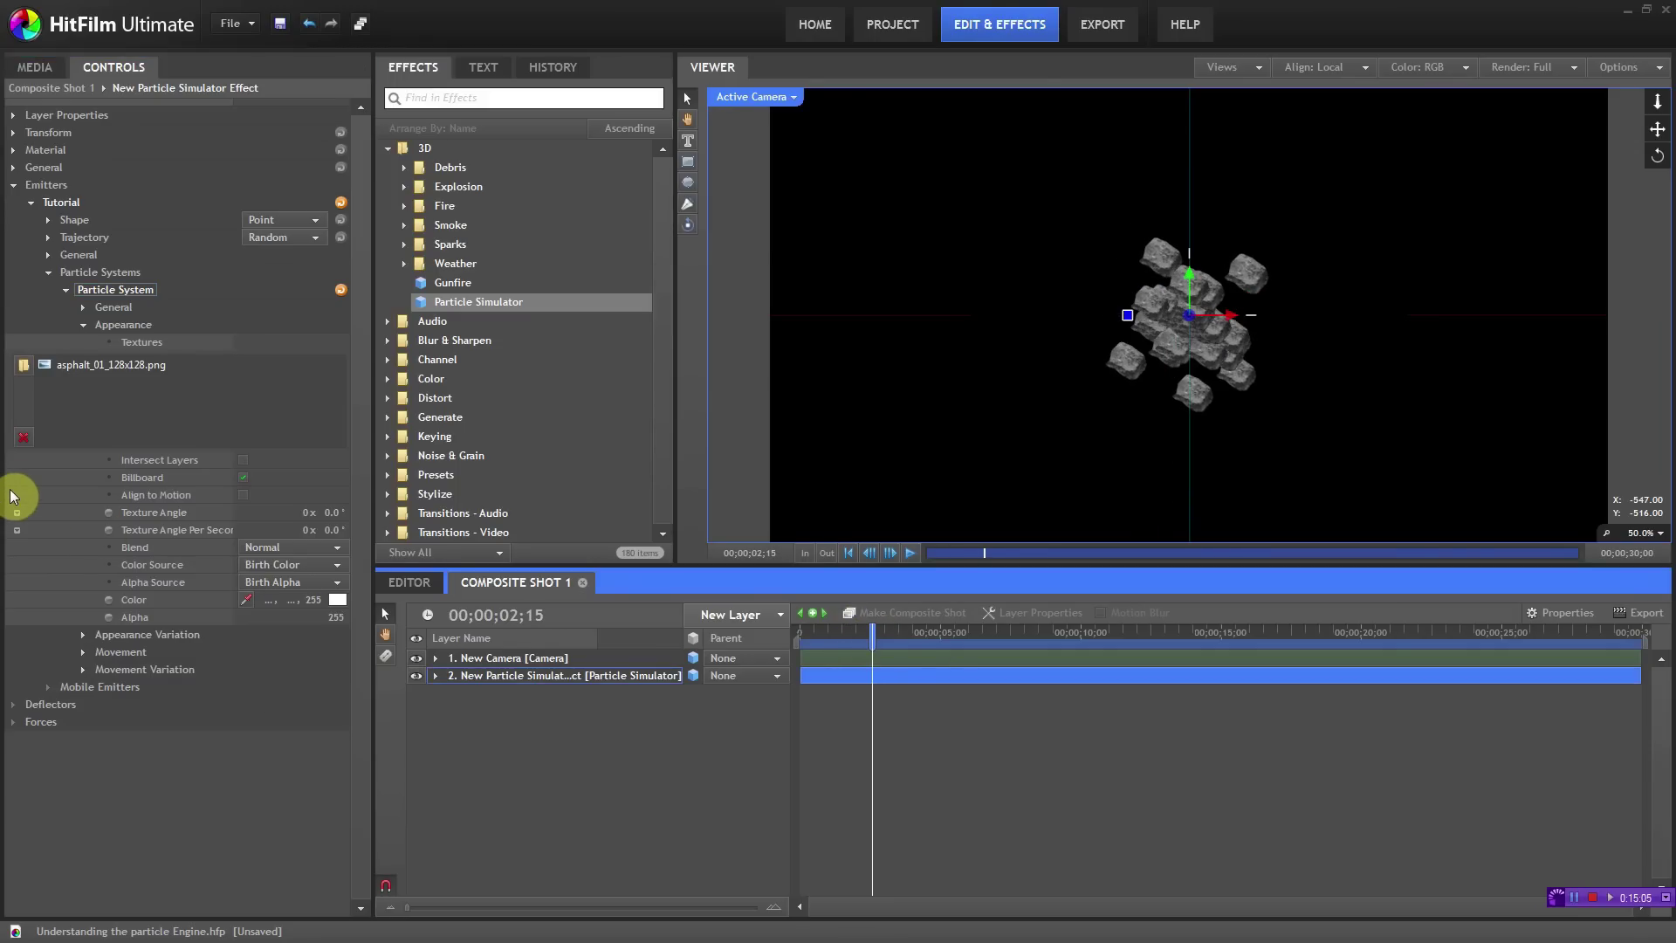
click(243, 460)
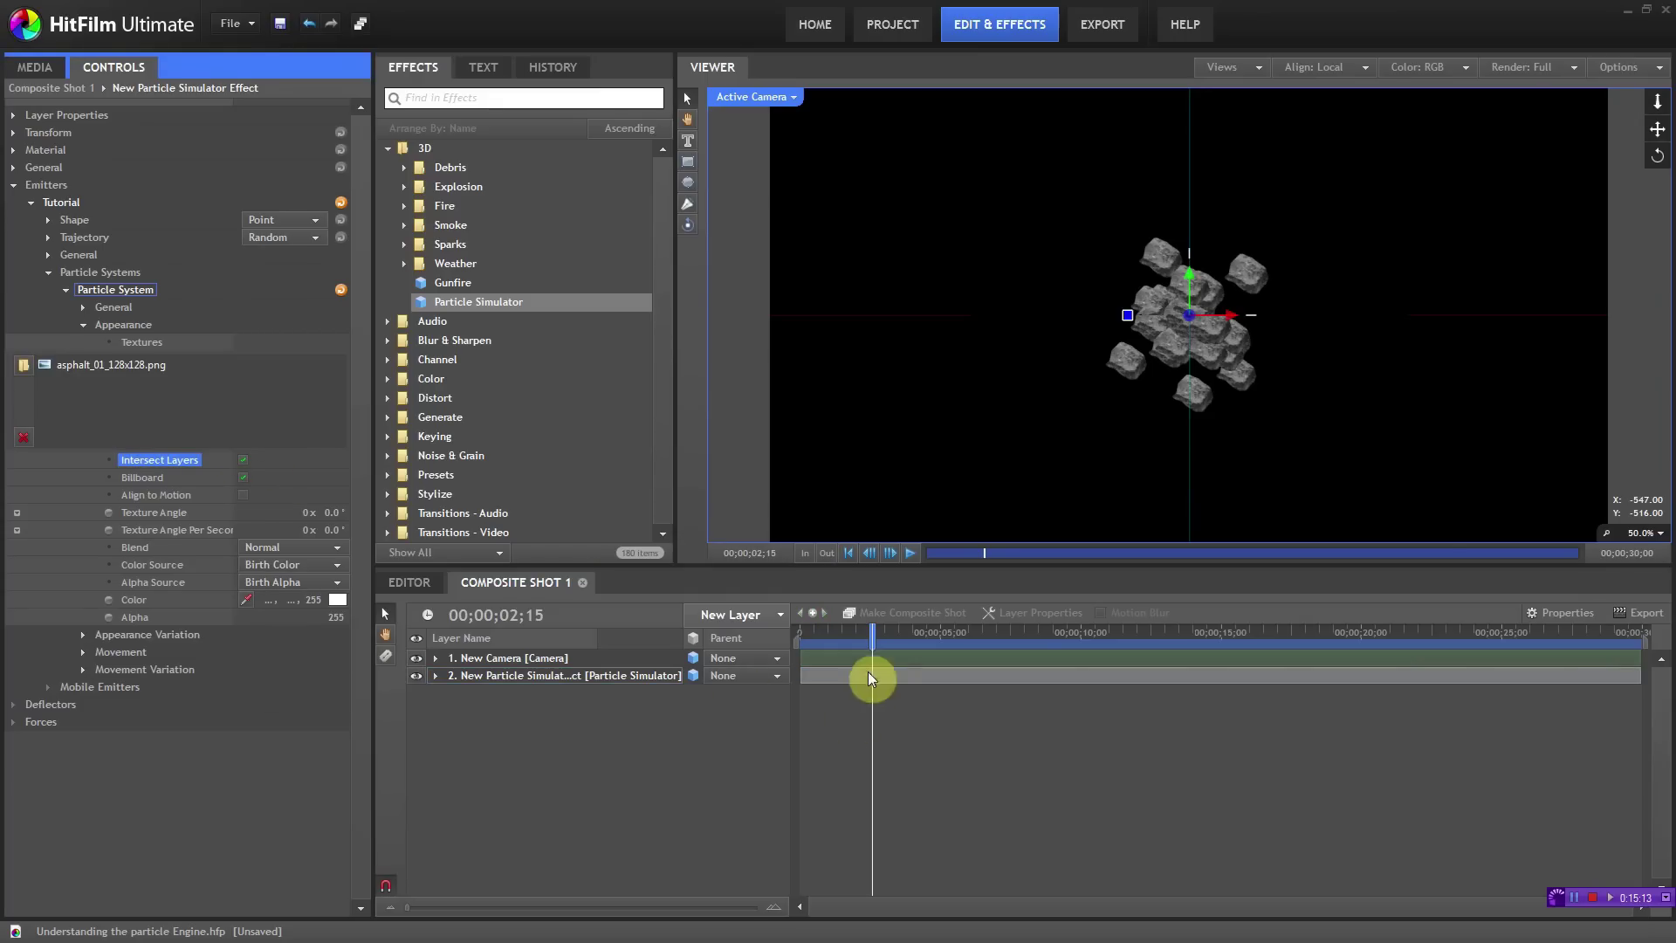
drag(871, 635, 910, 650)
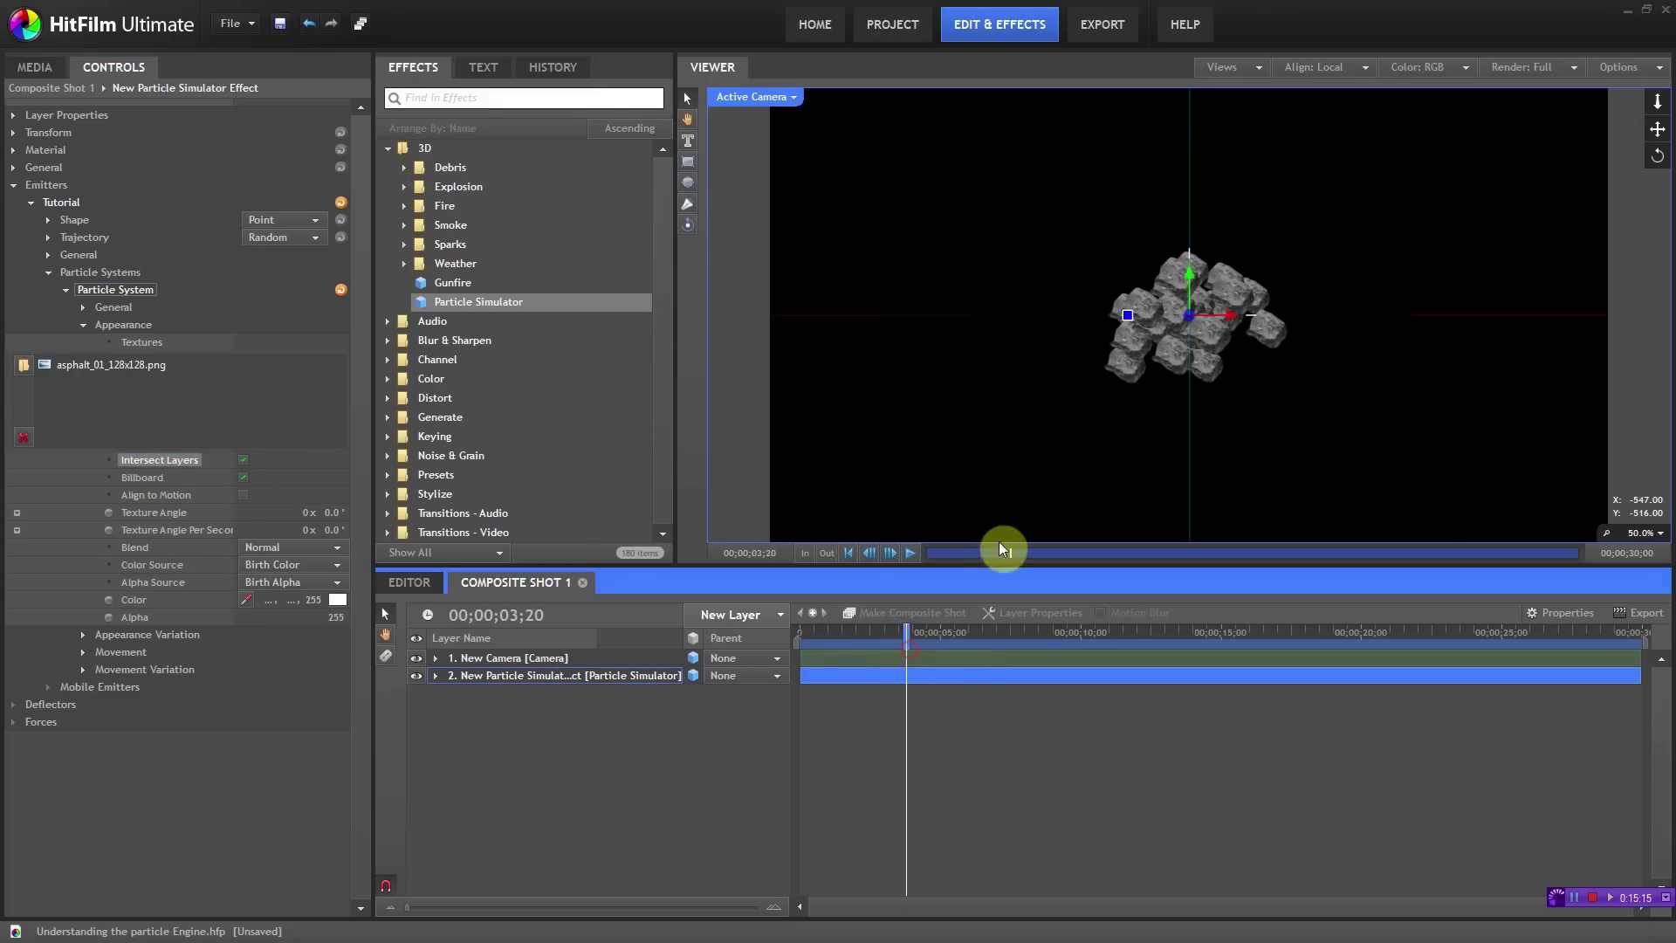
click(998, 522)
scroll(998, 522, up, 2)
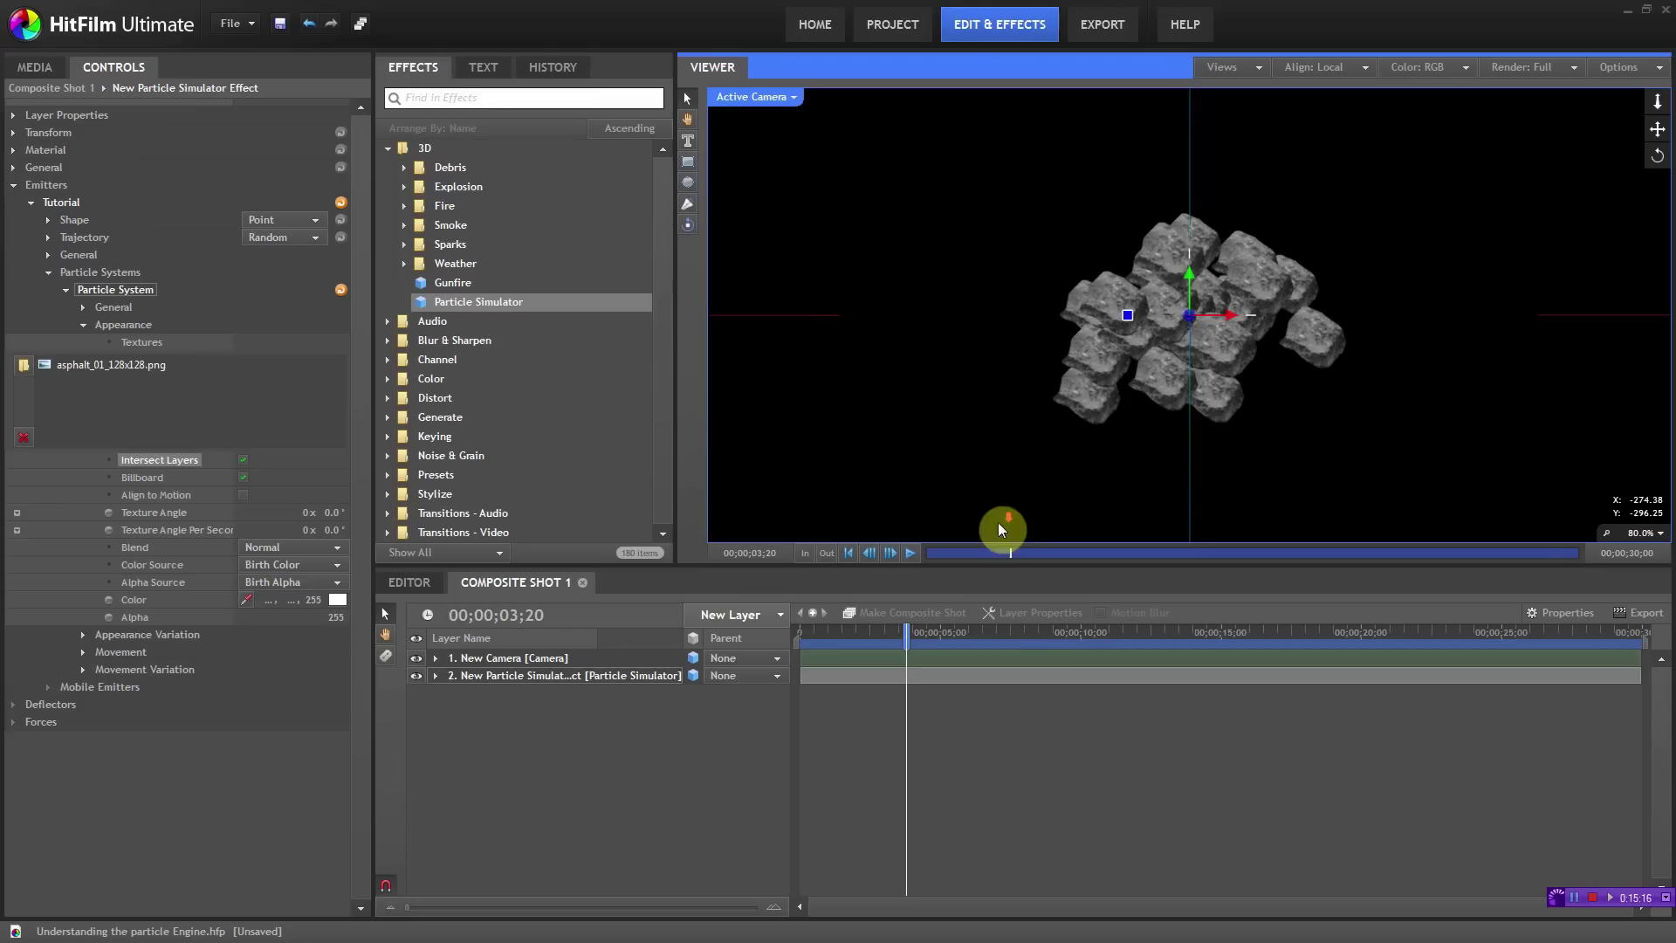
click(241, 464)
click(241, 464)
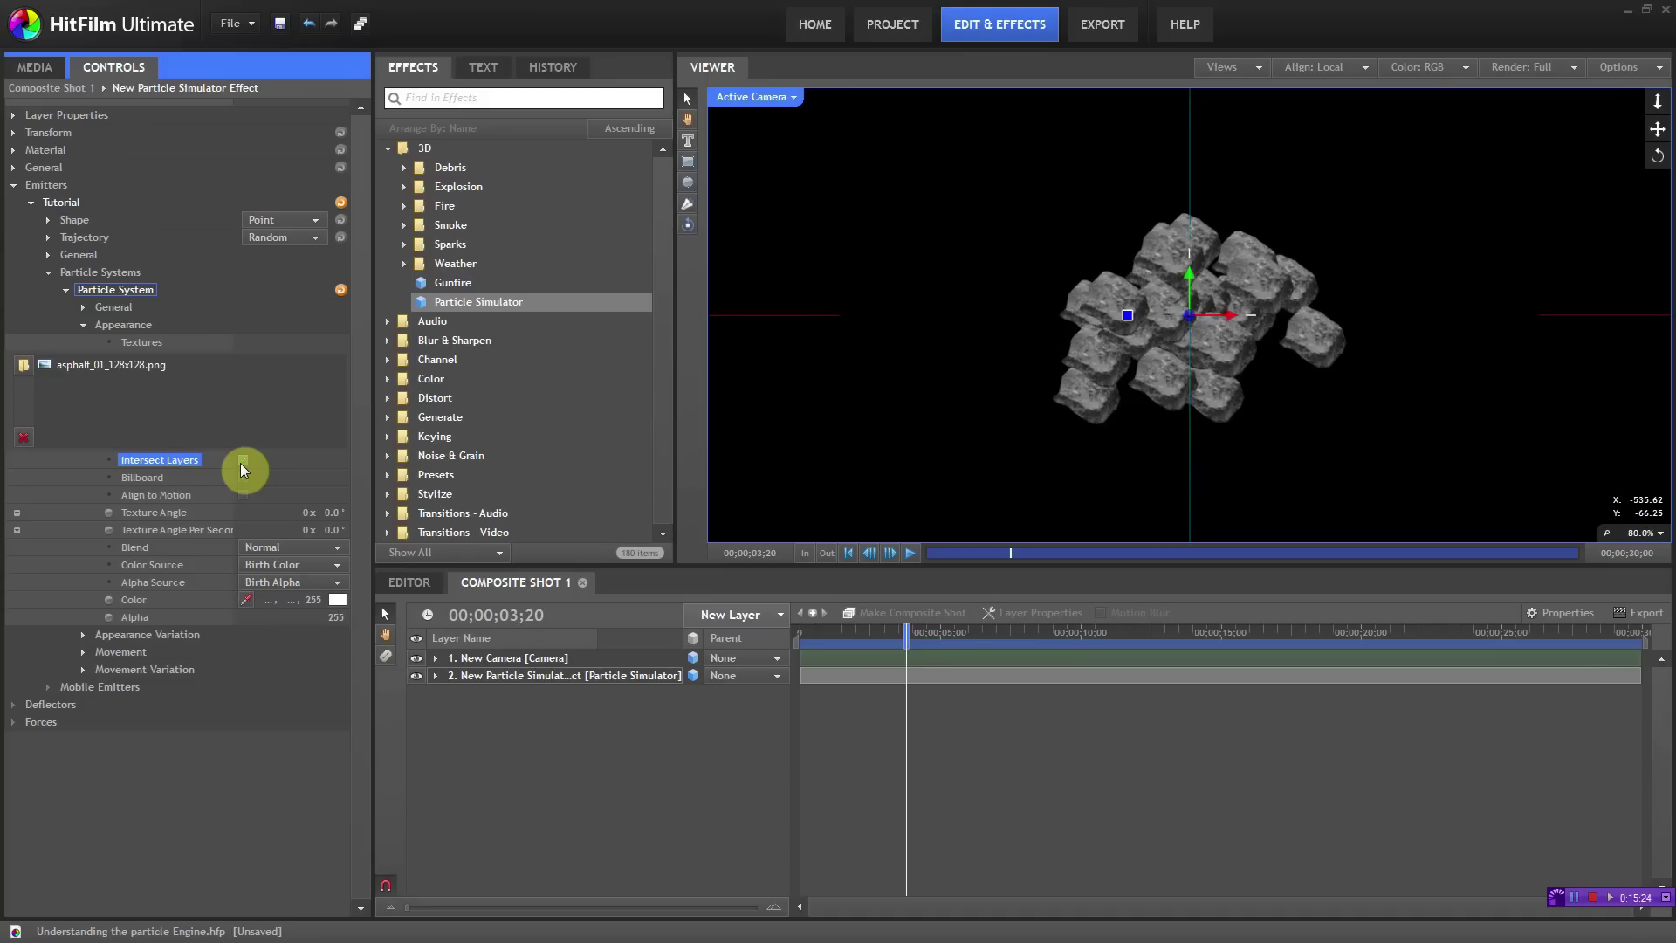
Step: Preview the rocks with Billboard off, then turn Billboard back on
click(244, 479)
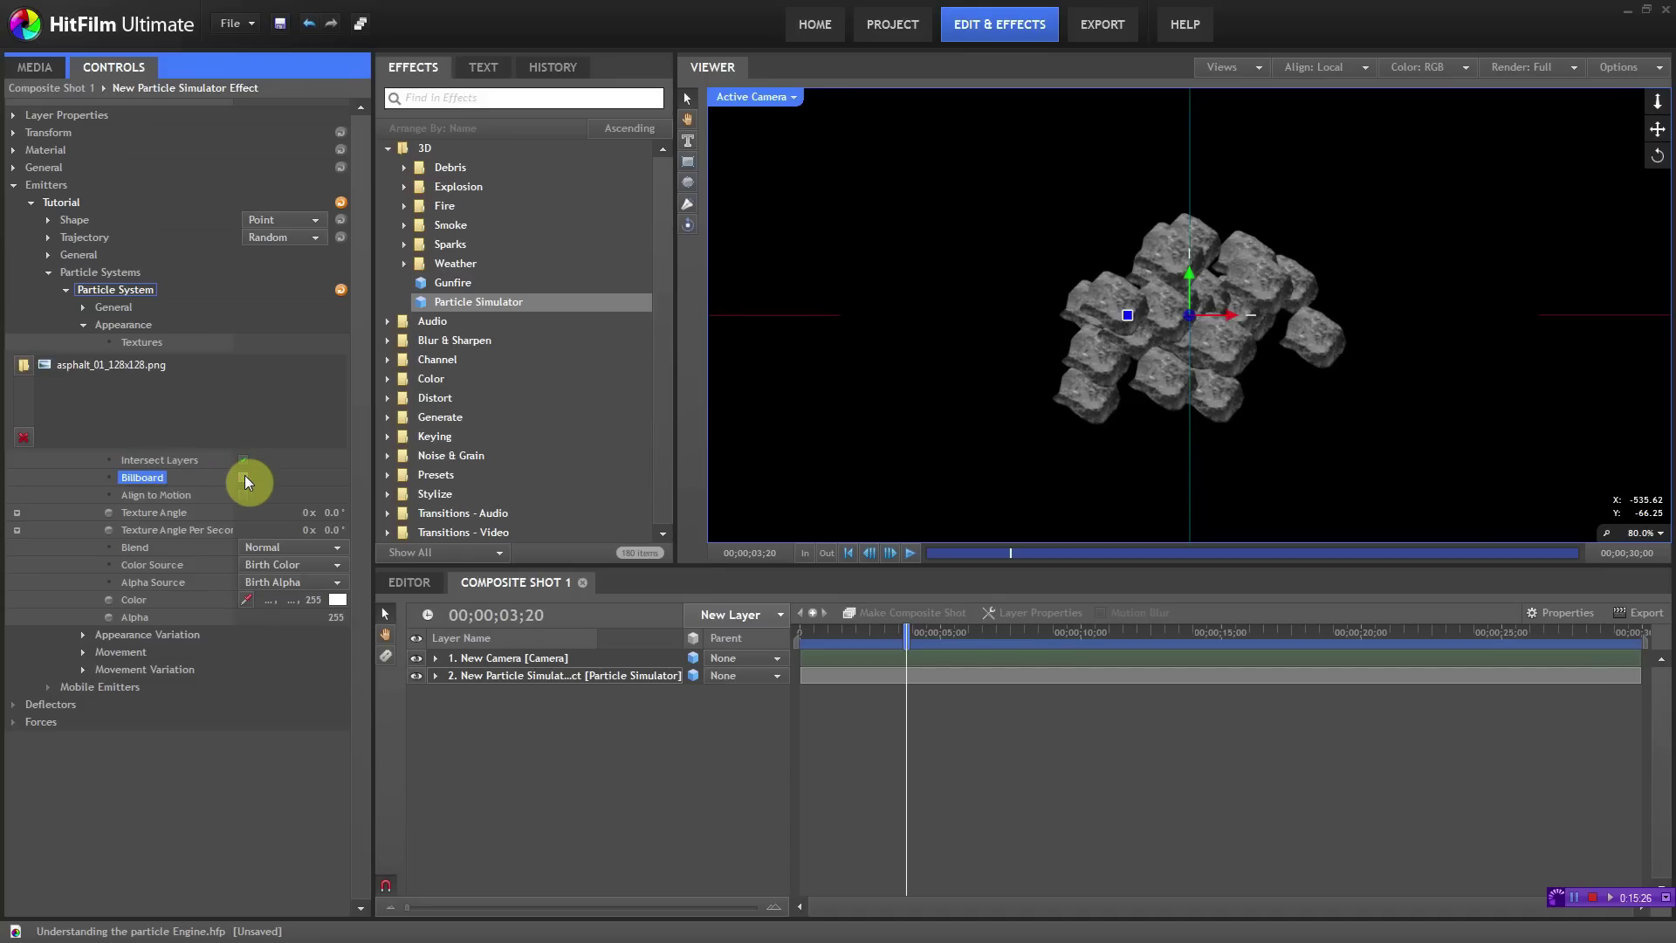
drag(906, 636, 916, 644)
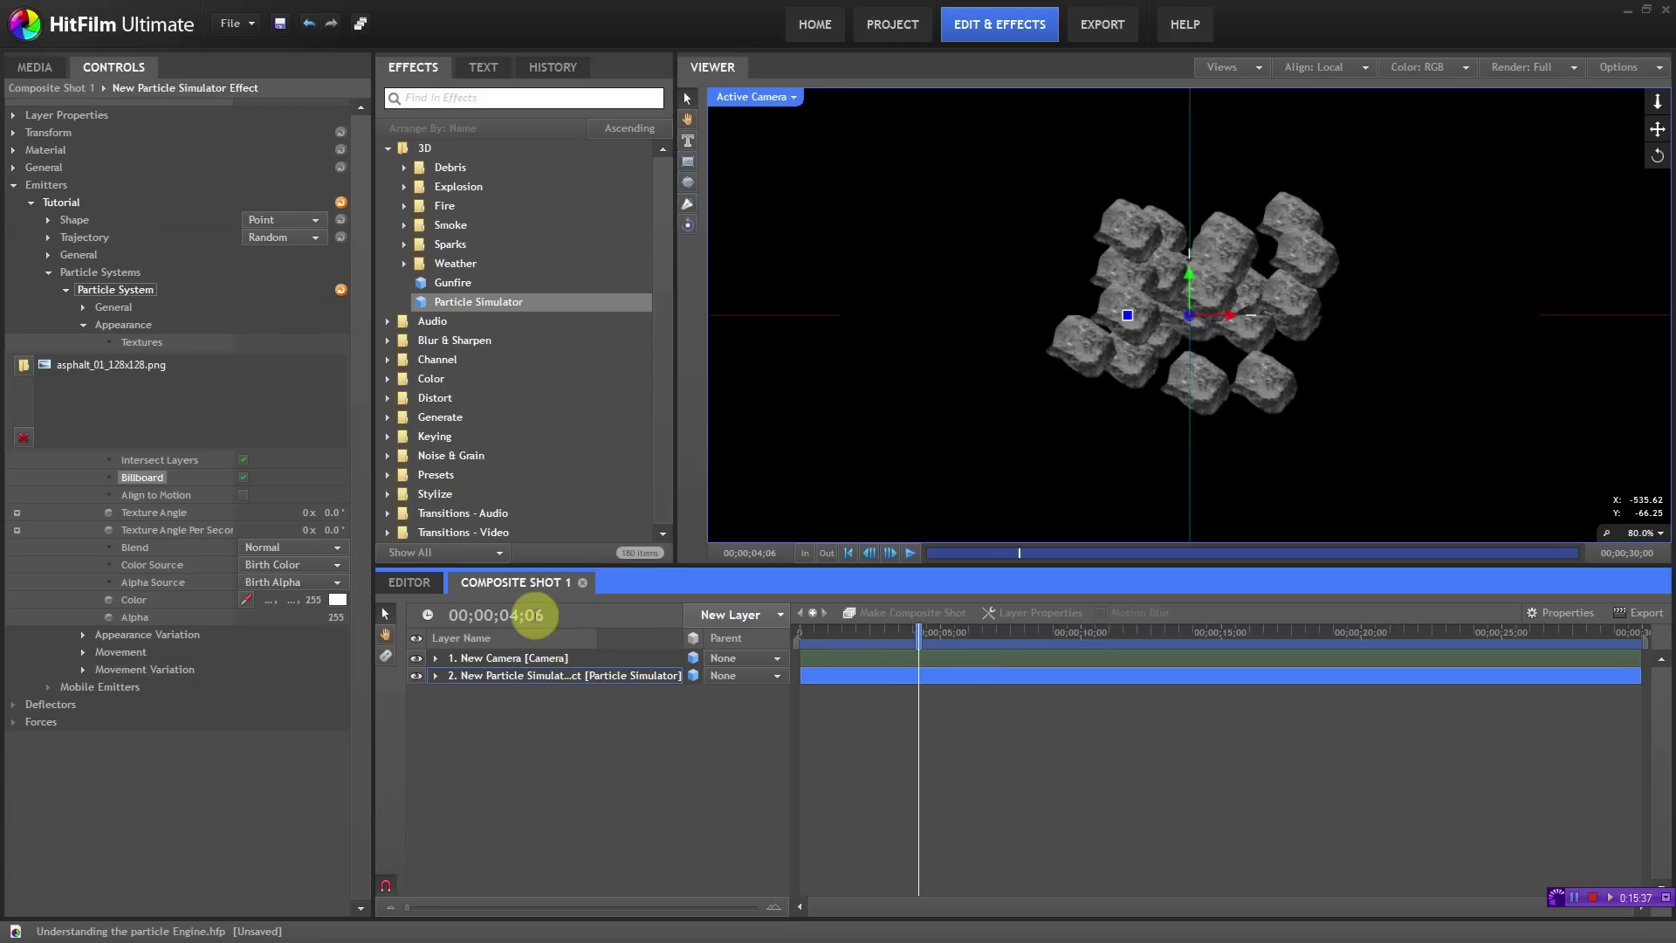
click(243, 478)
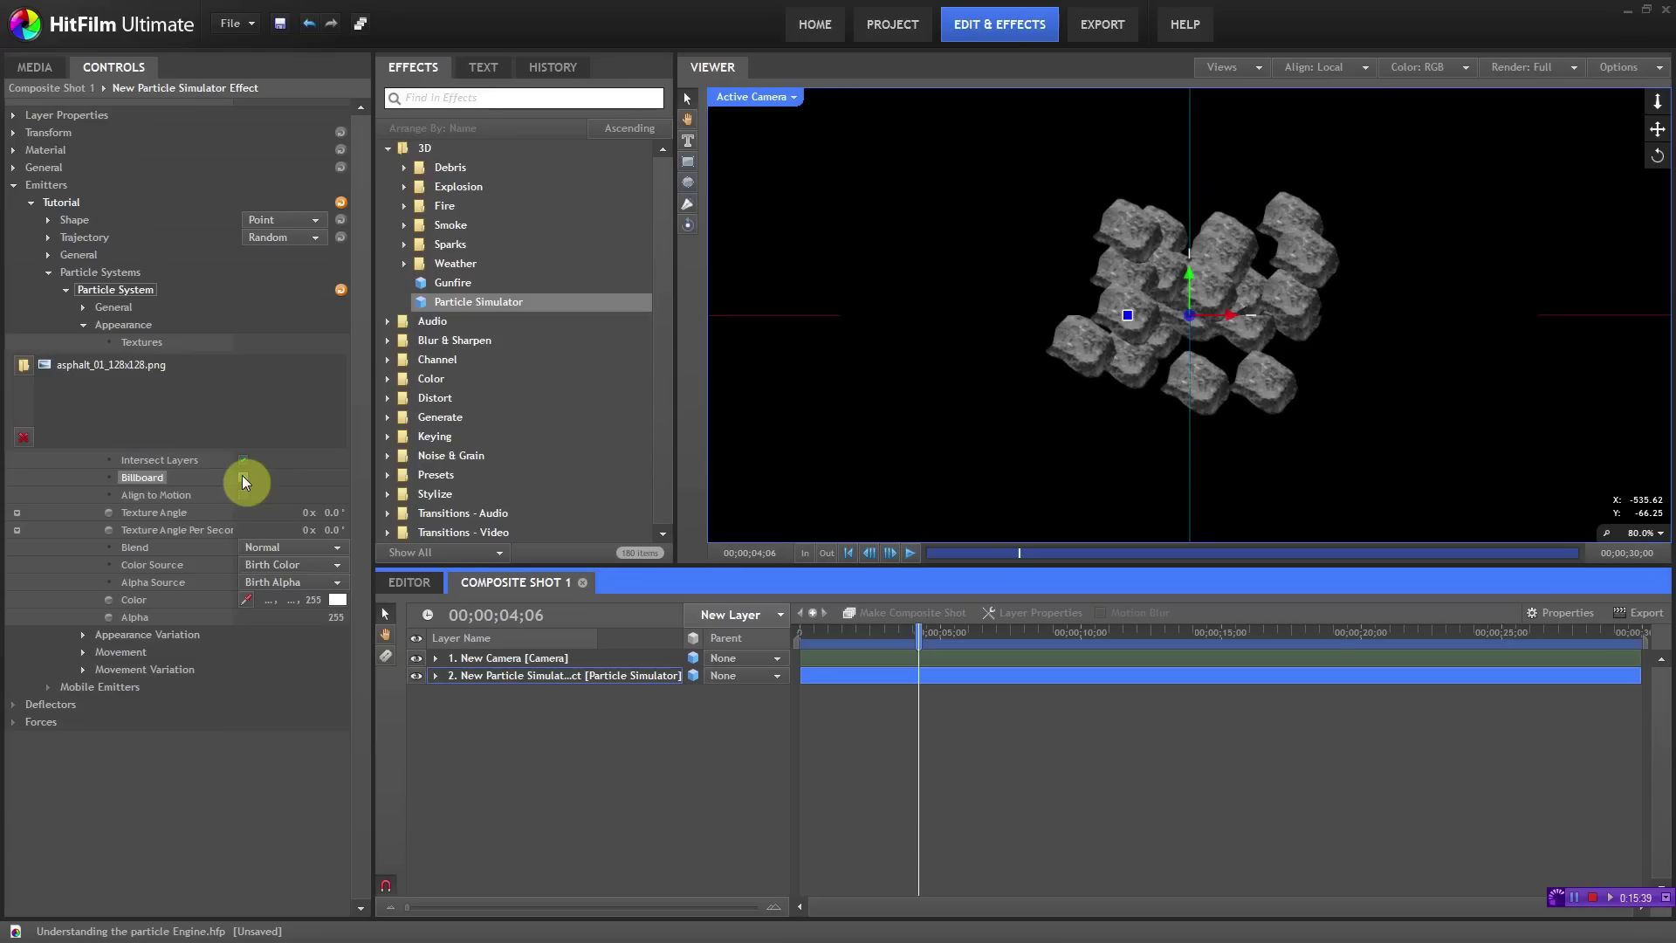
click(818, 631)
click(238, 462)
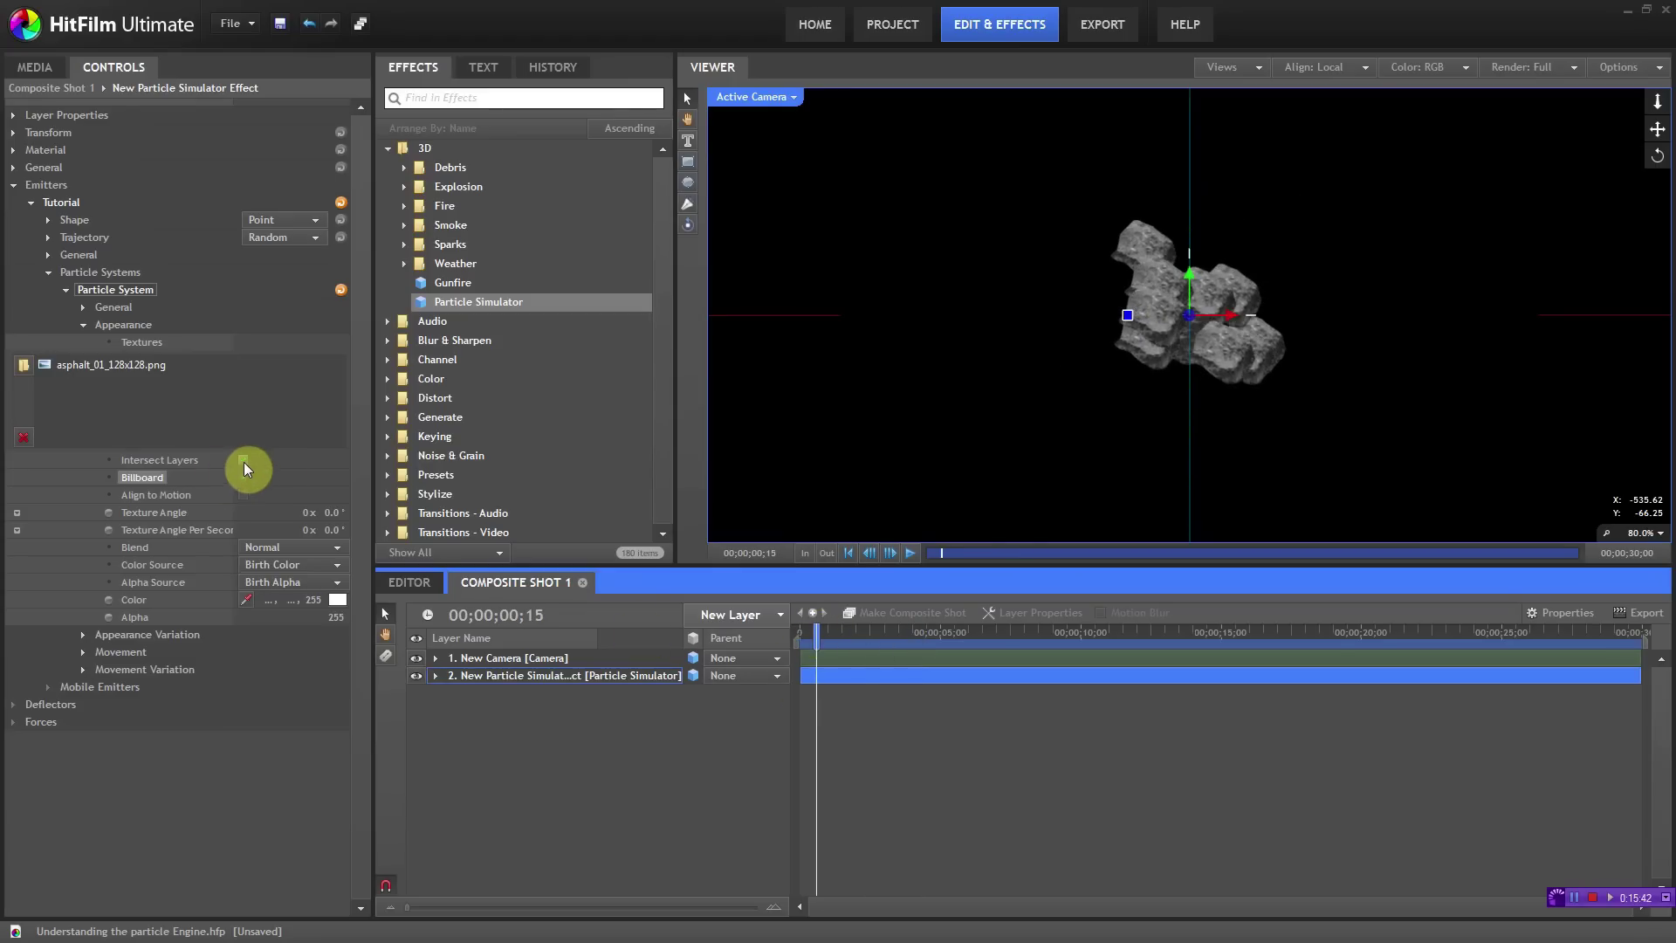
click(244, 478)
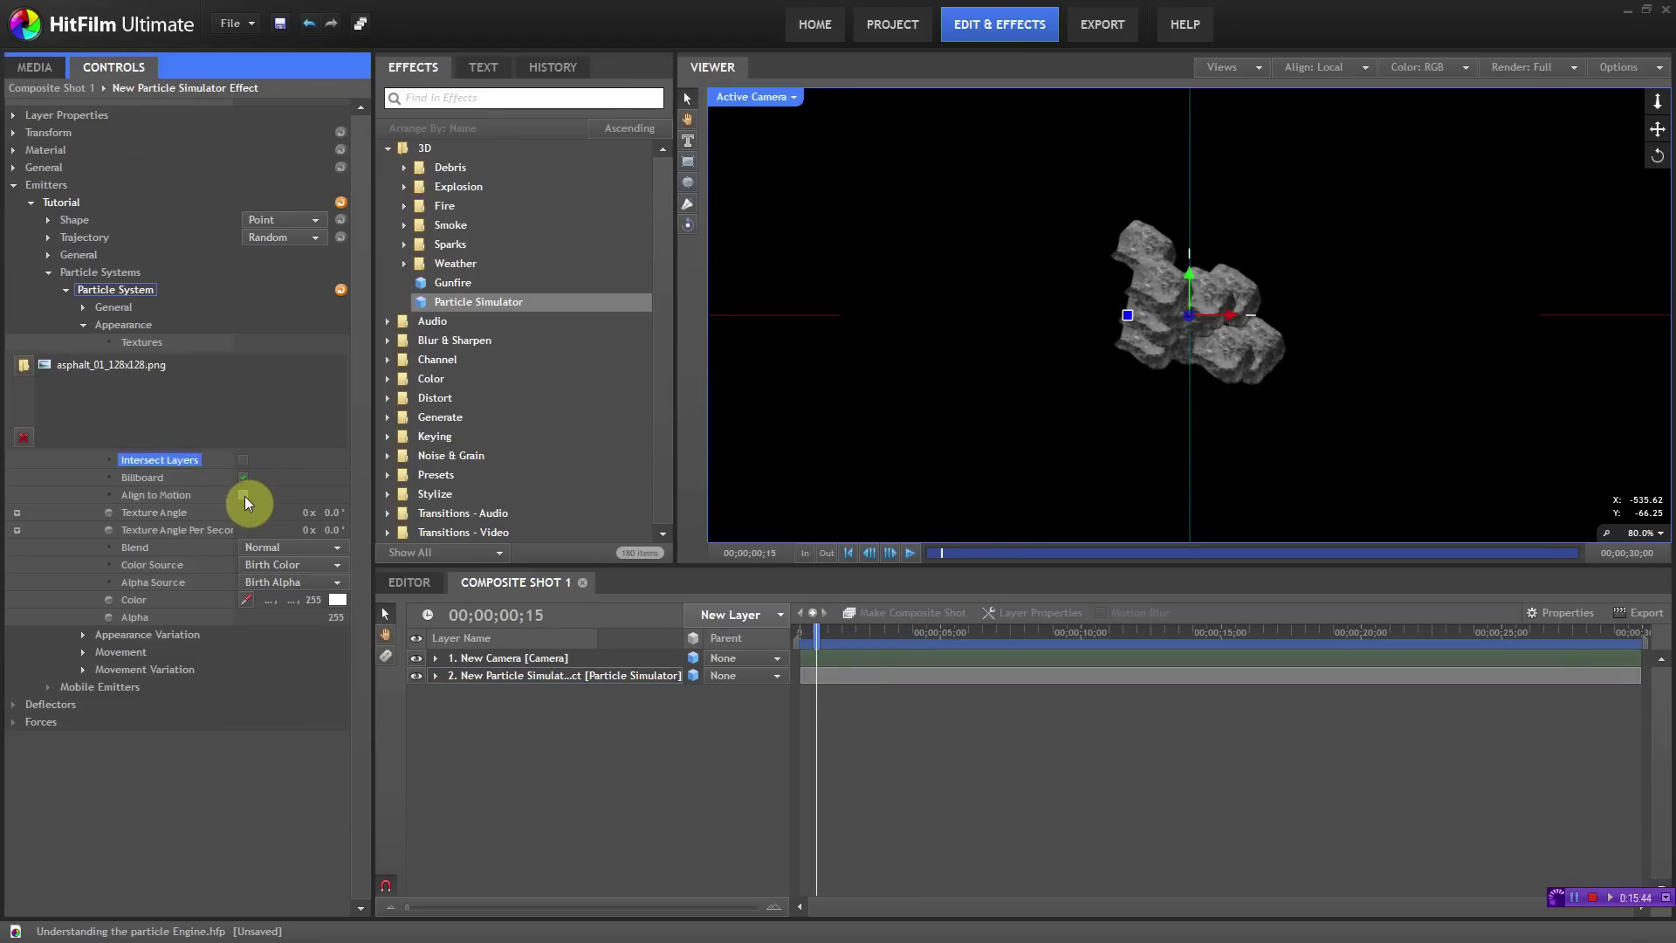
Step: Enable Align to Motion for the particles and zoom the viewer out
click(245, 495)
click(151, 499)
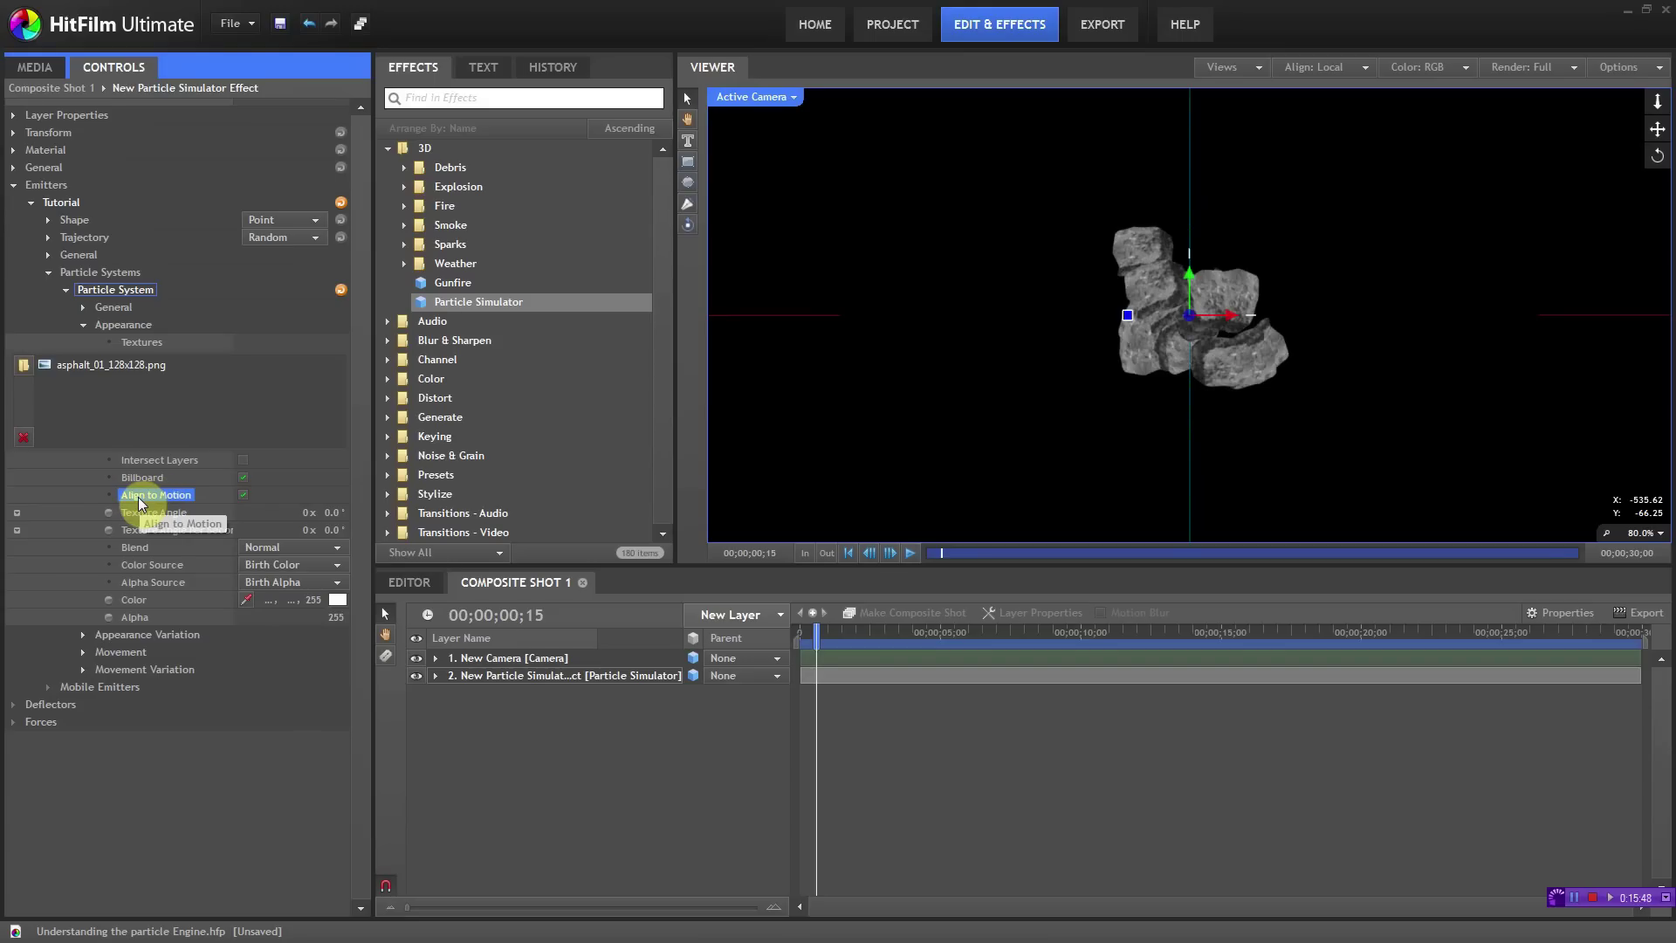
click(1216, 339)
scroll(1231, 325, down, 2)
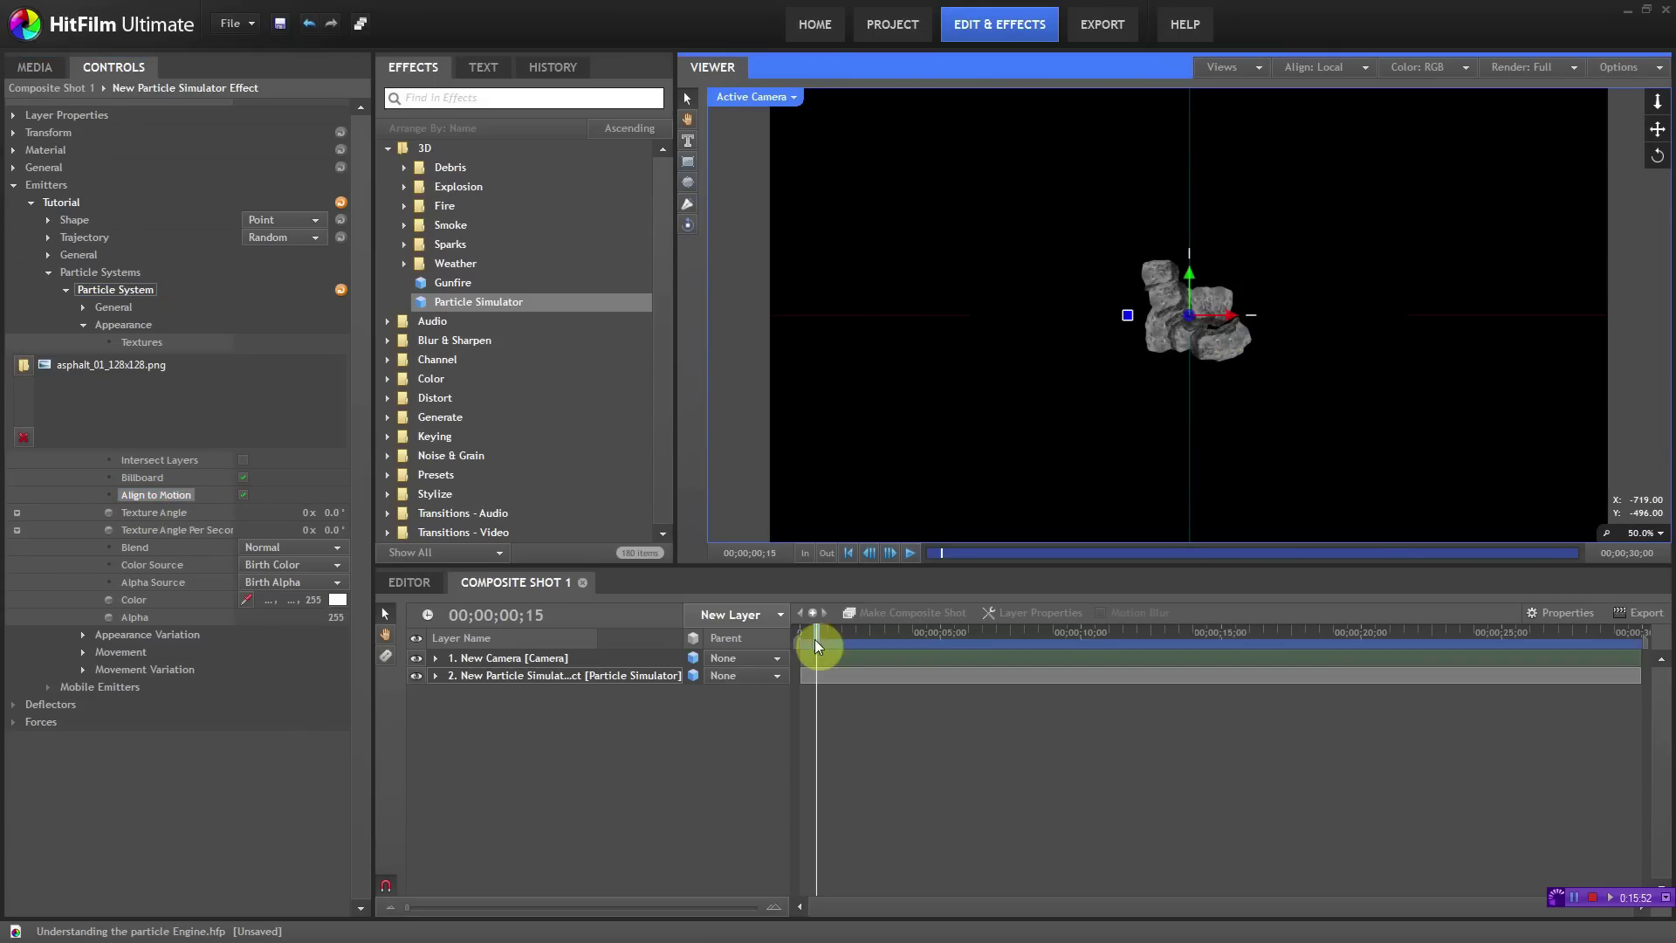
Step: Preview the Align to Motion effect across frames, then disable it, keeping only Billboard on
drag(819, 642, 830, 641)
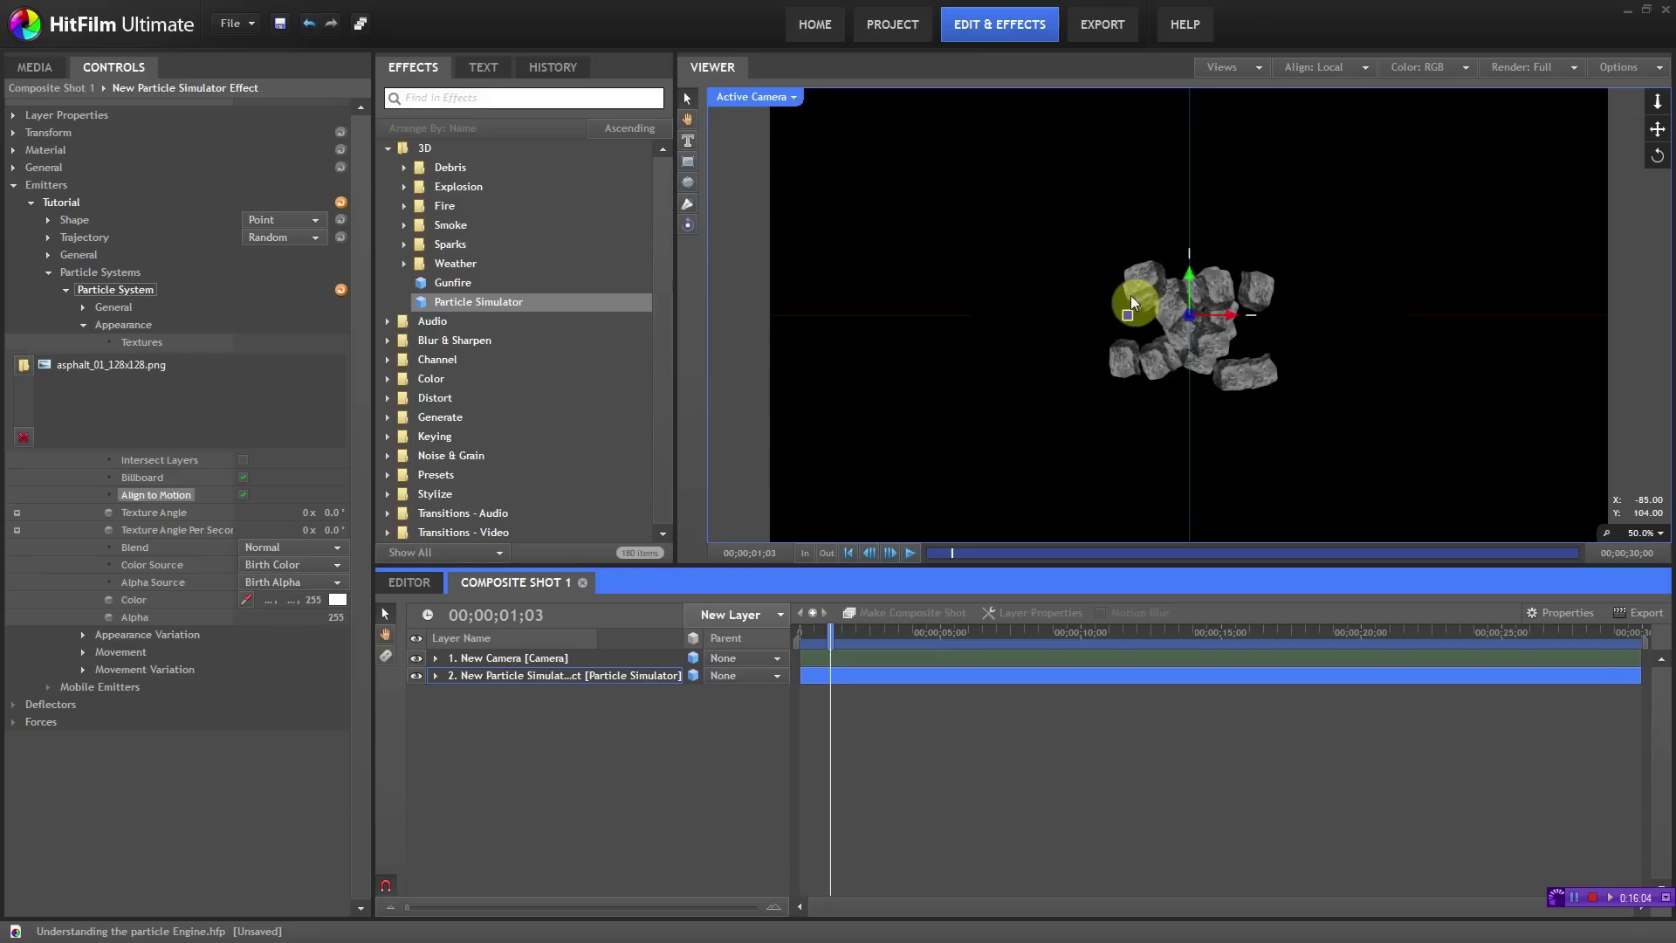
mouse_move(830, 630)
mouse_down()
mouse_move(796, 640)
mouse_move(831, 636)
mouse_up()
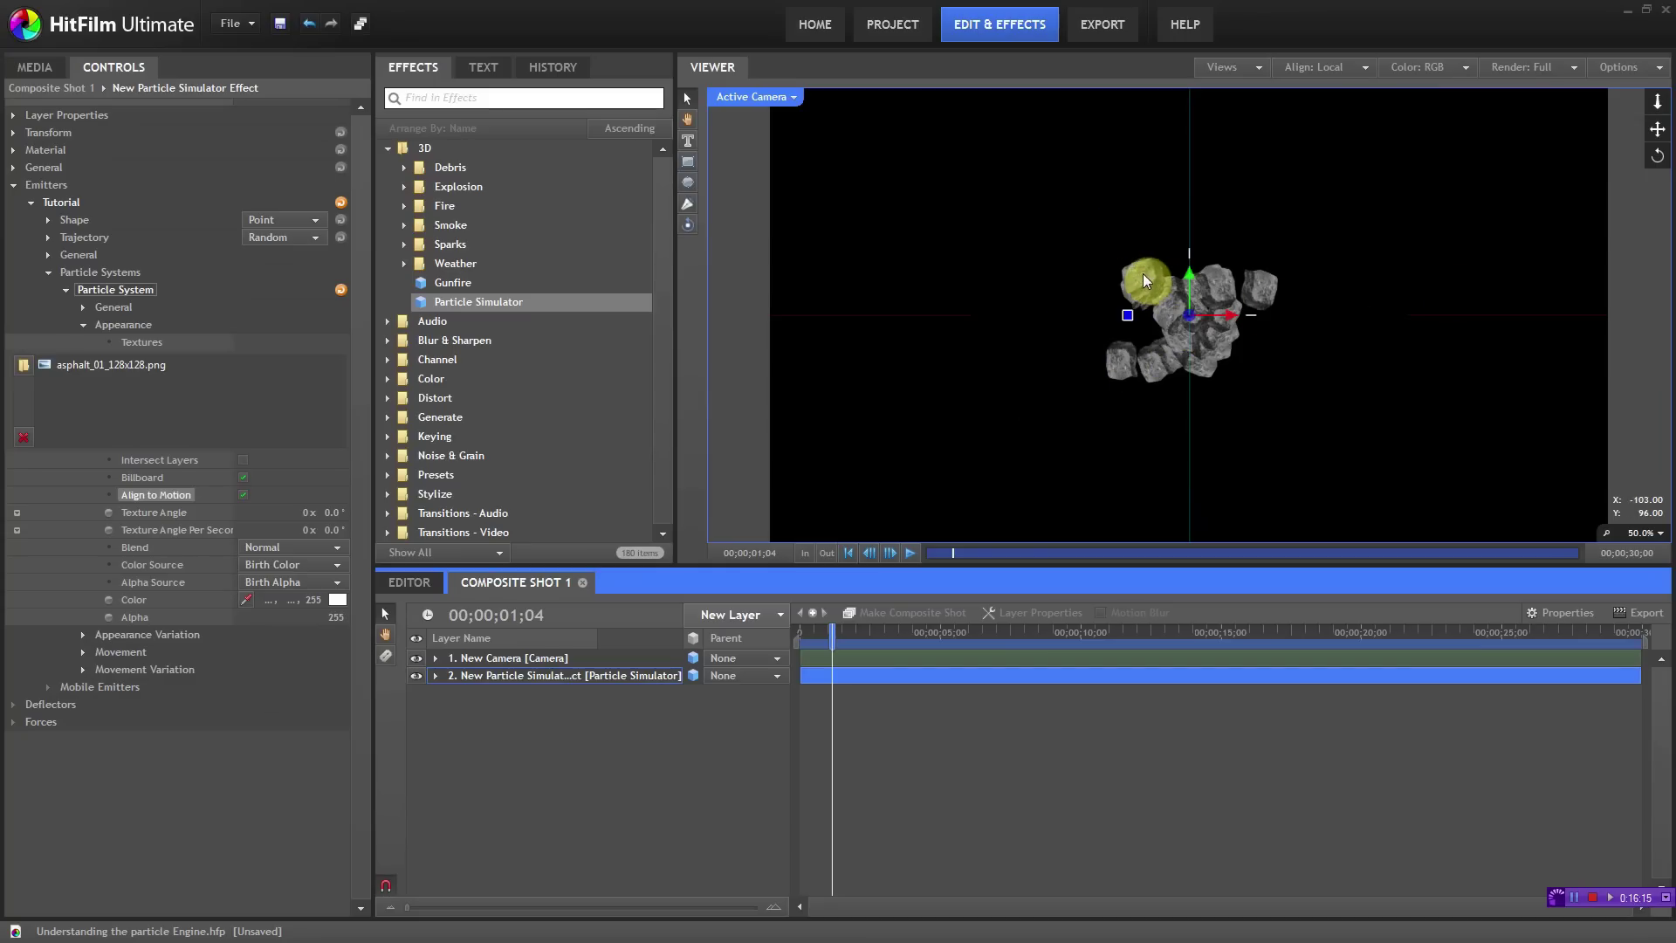
drag(816, 630, 810, 631)
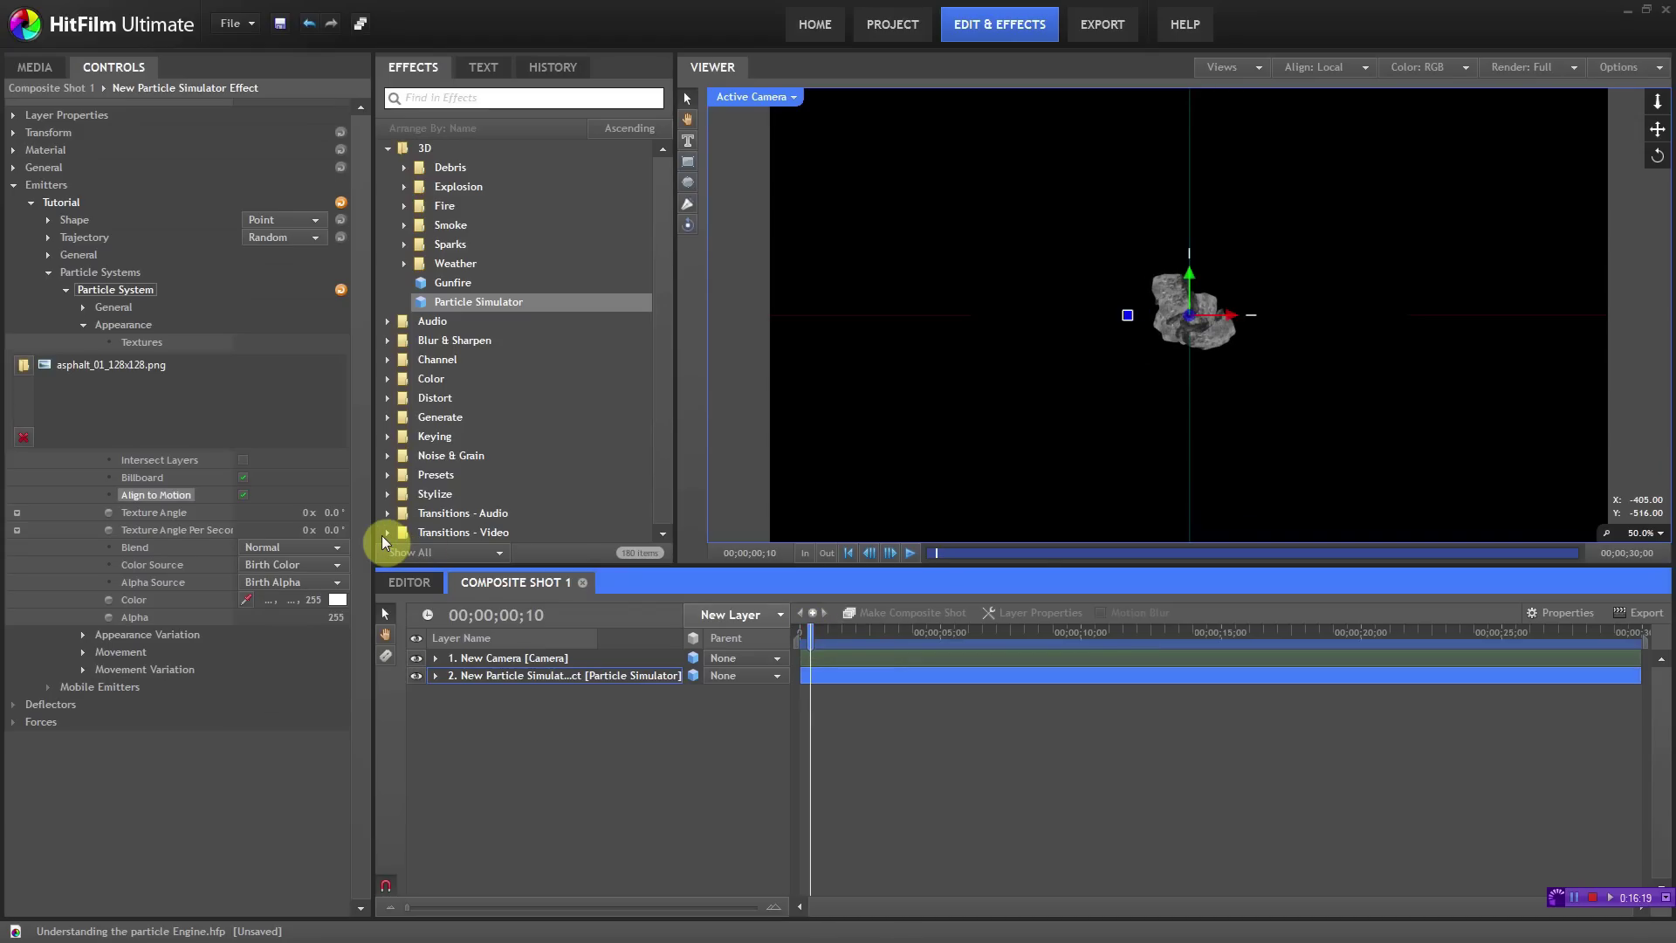
click(244, 494)
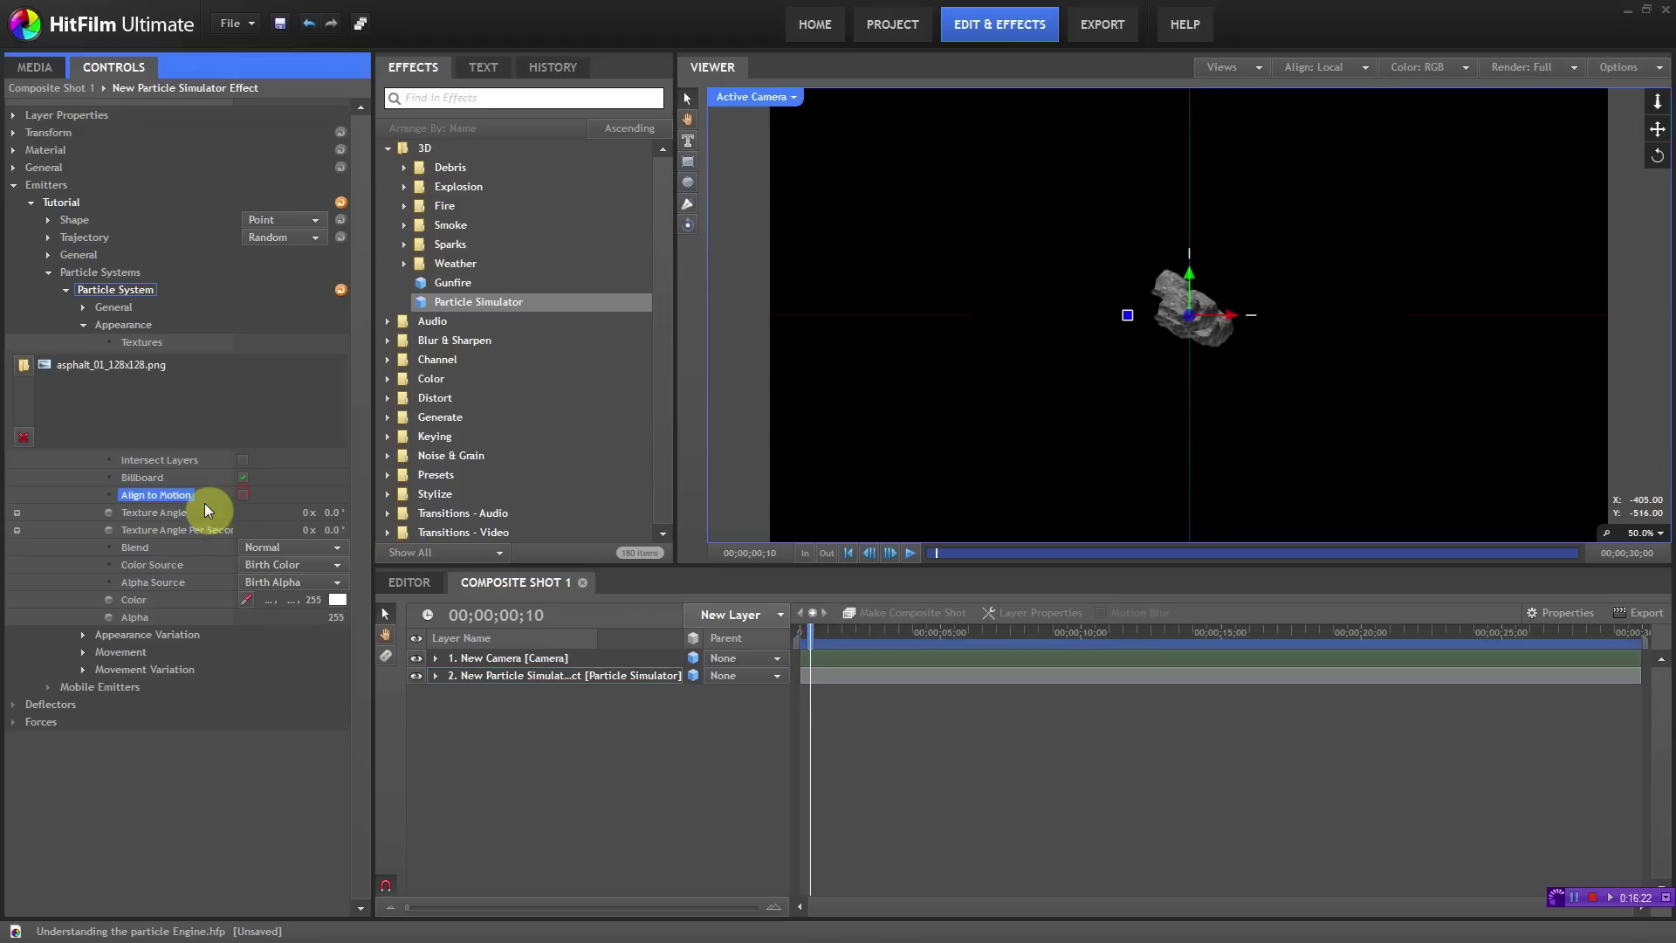
drag(809, 637, 842, 631)
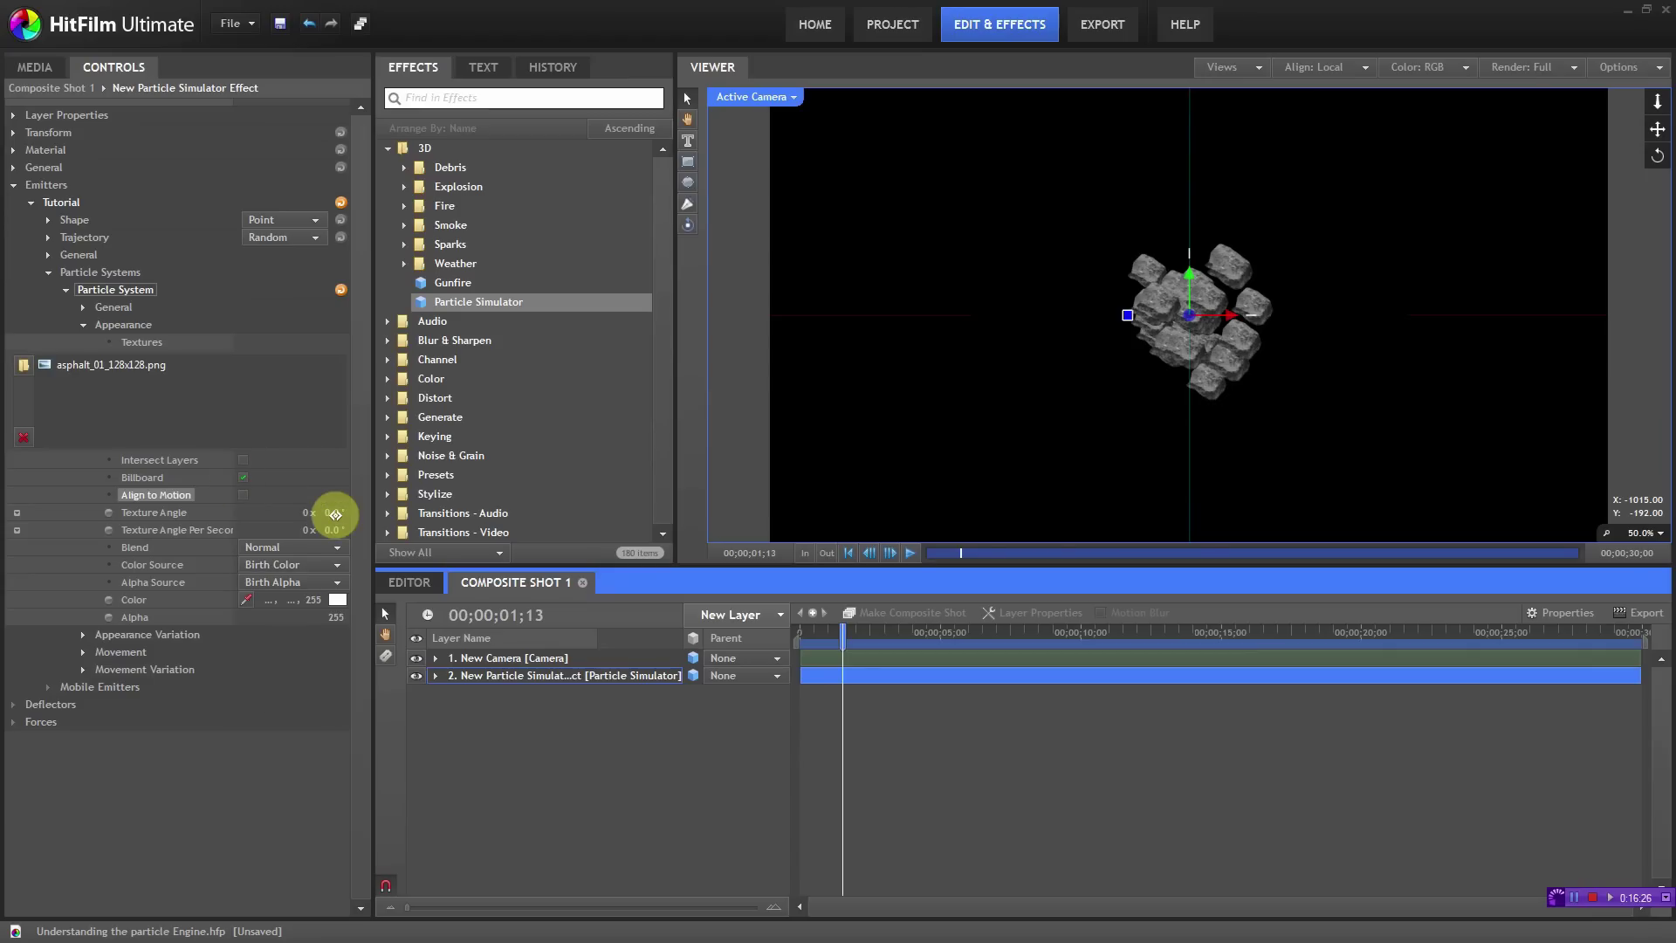
Step: Try a different Texture Angle on the rock particles, then reset it to 0°
drag(335, 515, 299, 523)
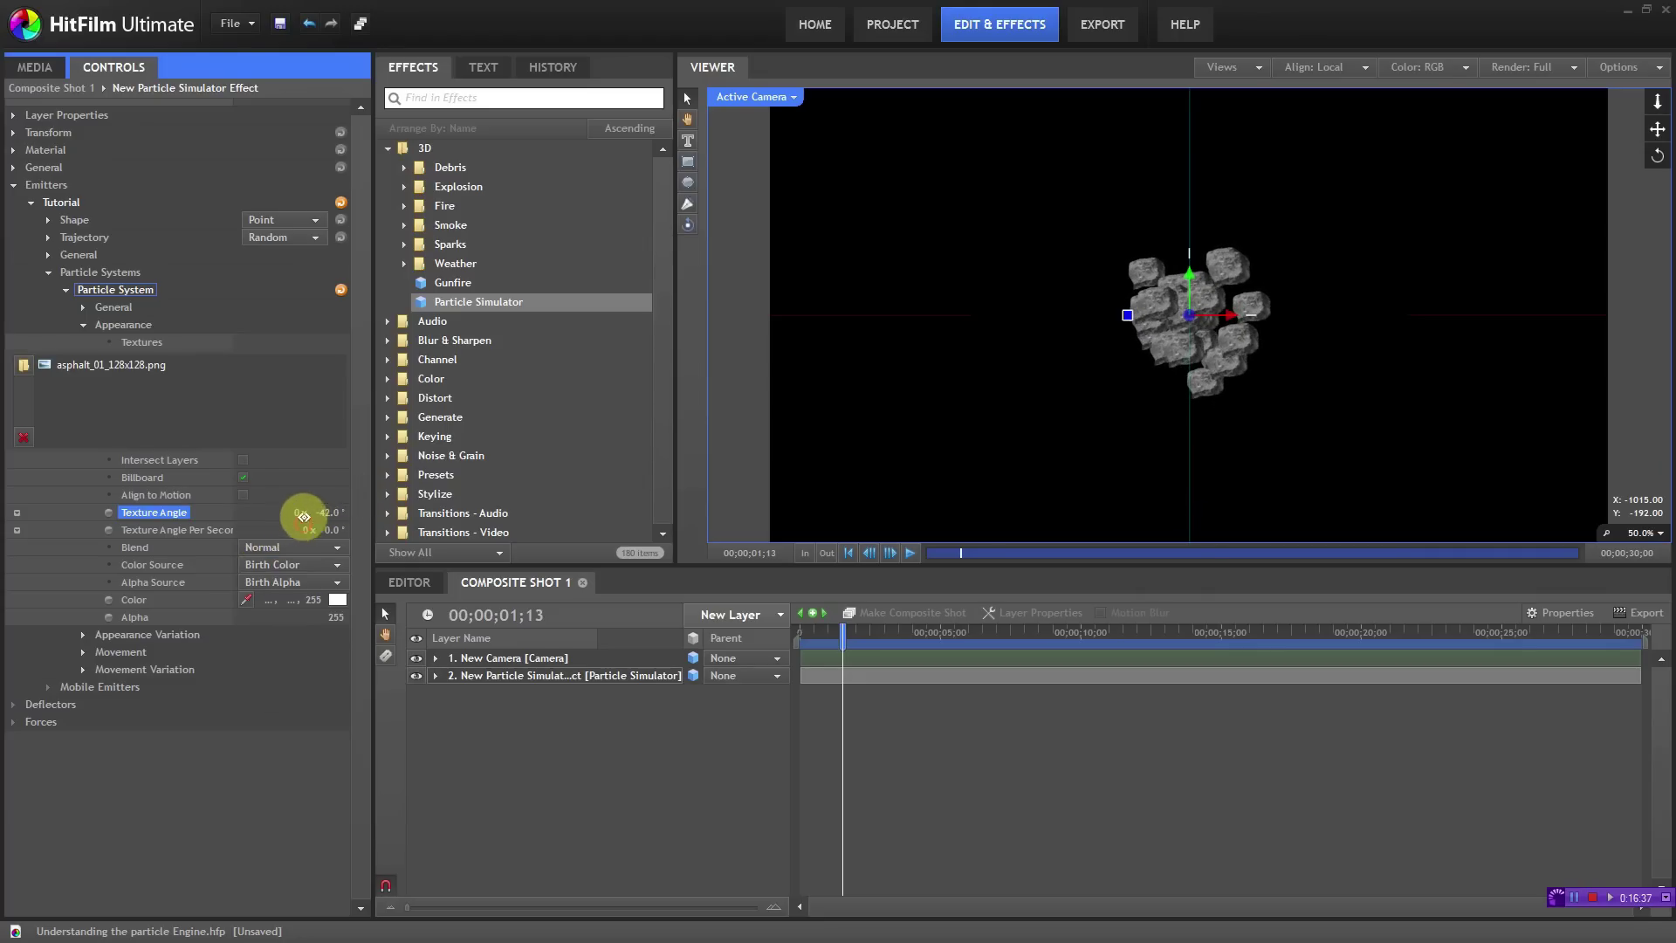
click(329, 510)
text(0)
key(Return)
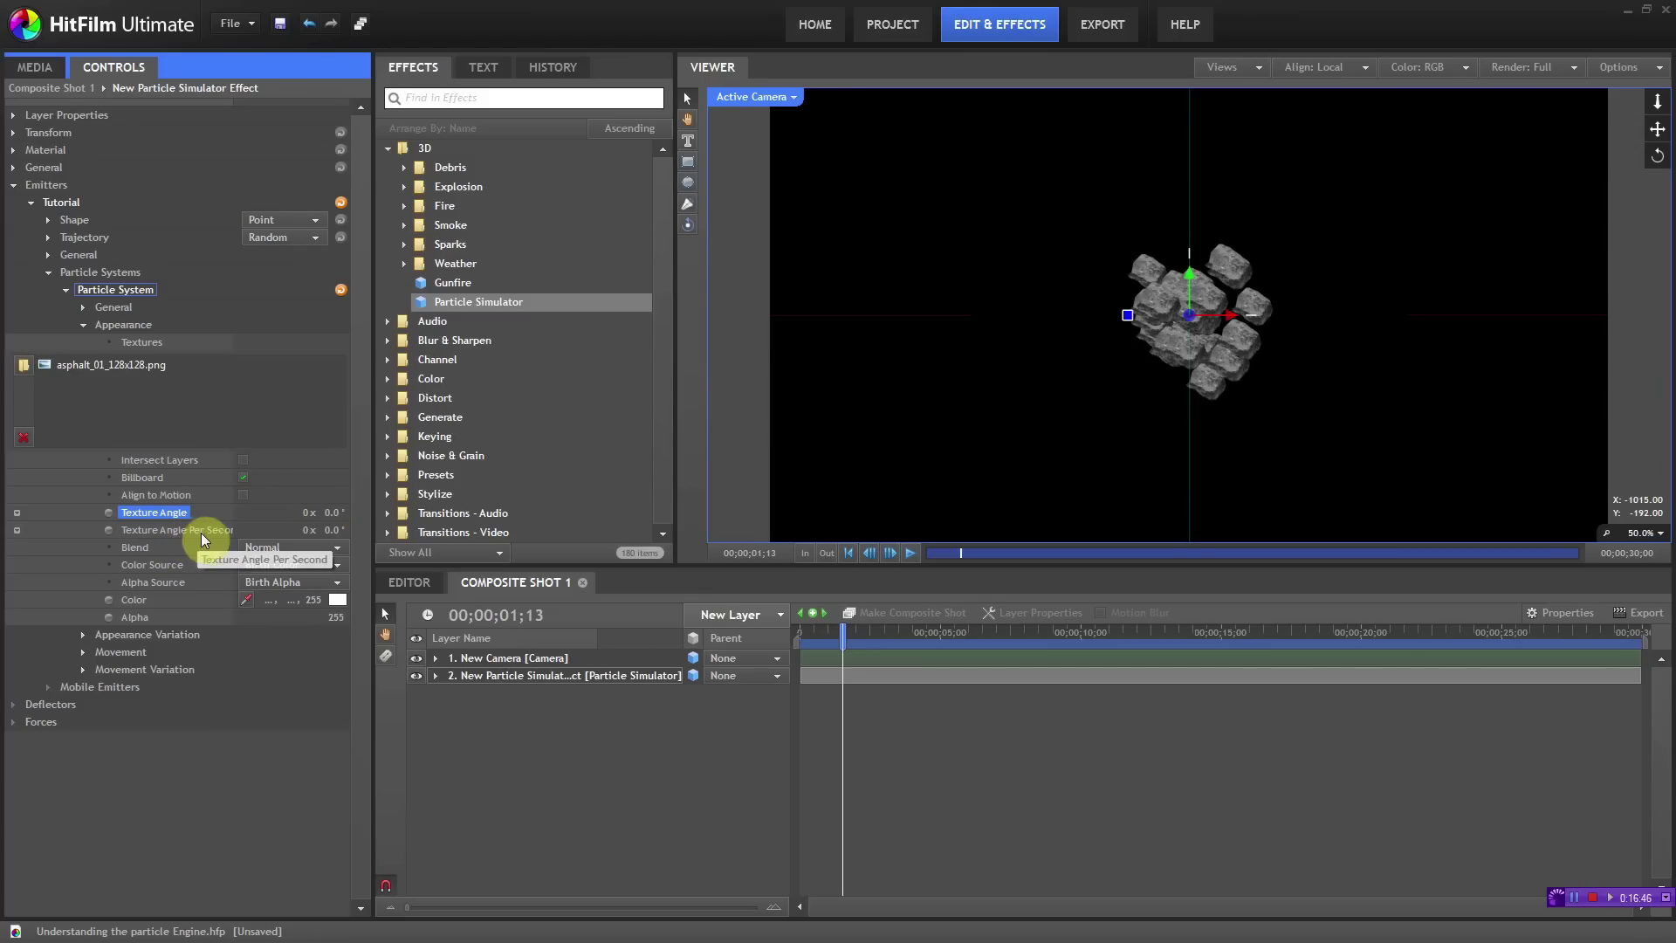
Step: Spin the rock textures at 103° per second, preview, then set the rate back to 0
click(837, 663)
mouse_move(841, 637)
mouse_down()
mouse_move(816, 630)
mouse_move(851, 641)
mouse_up()
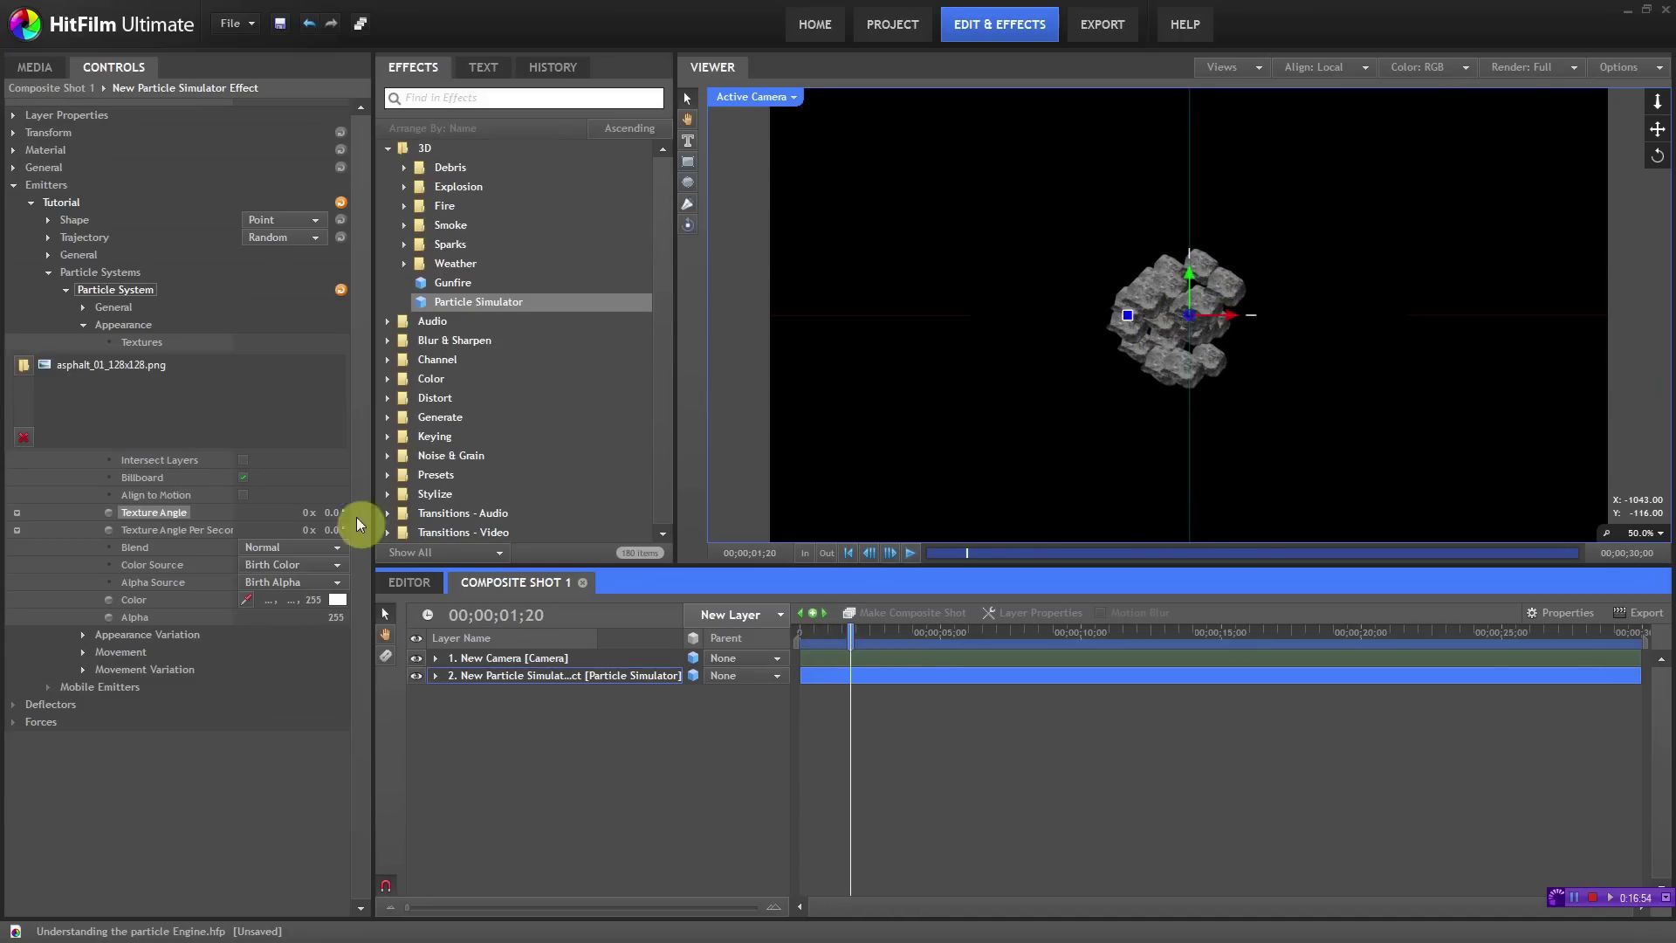
click(335, 529)
drag(334, 529, 428, 535)
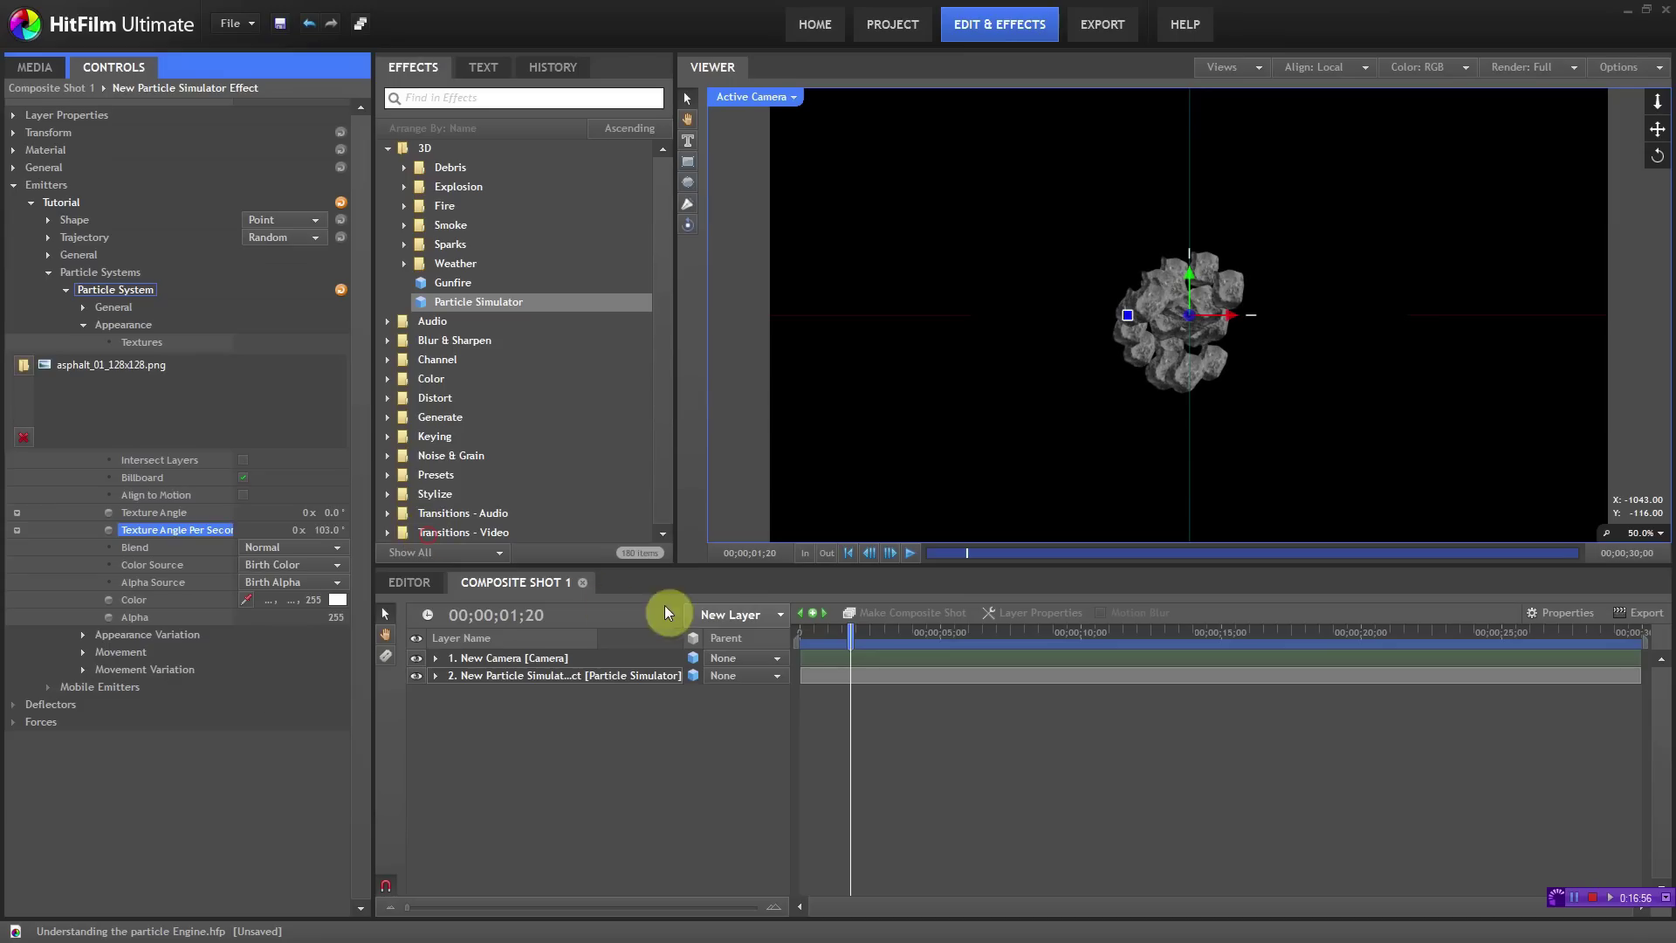
mouse_move(847, 642)
mouse_down()
mouse_move(827, 642)
mouse_move(868, 642)
mouse_up()
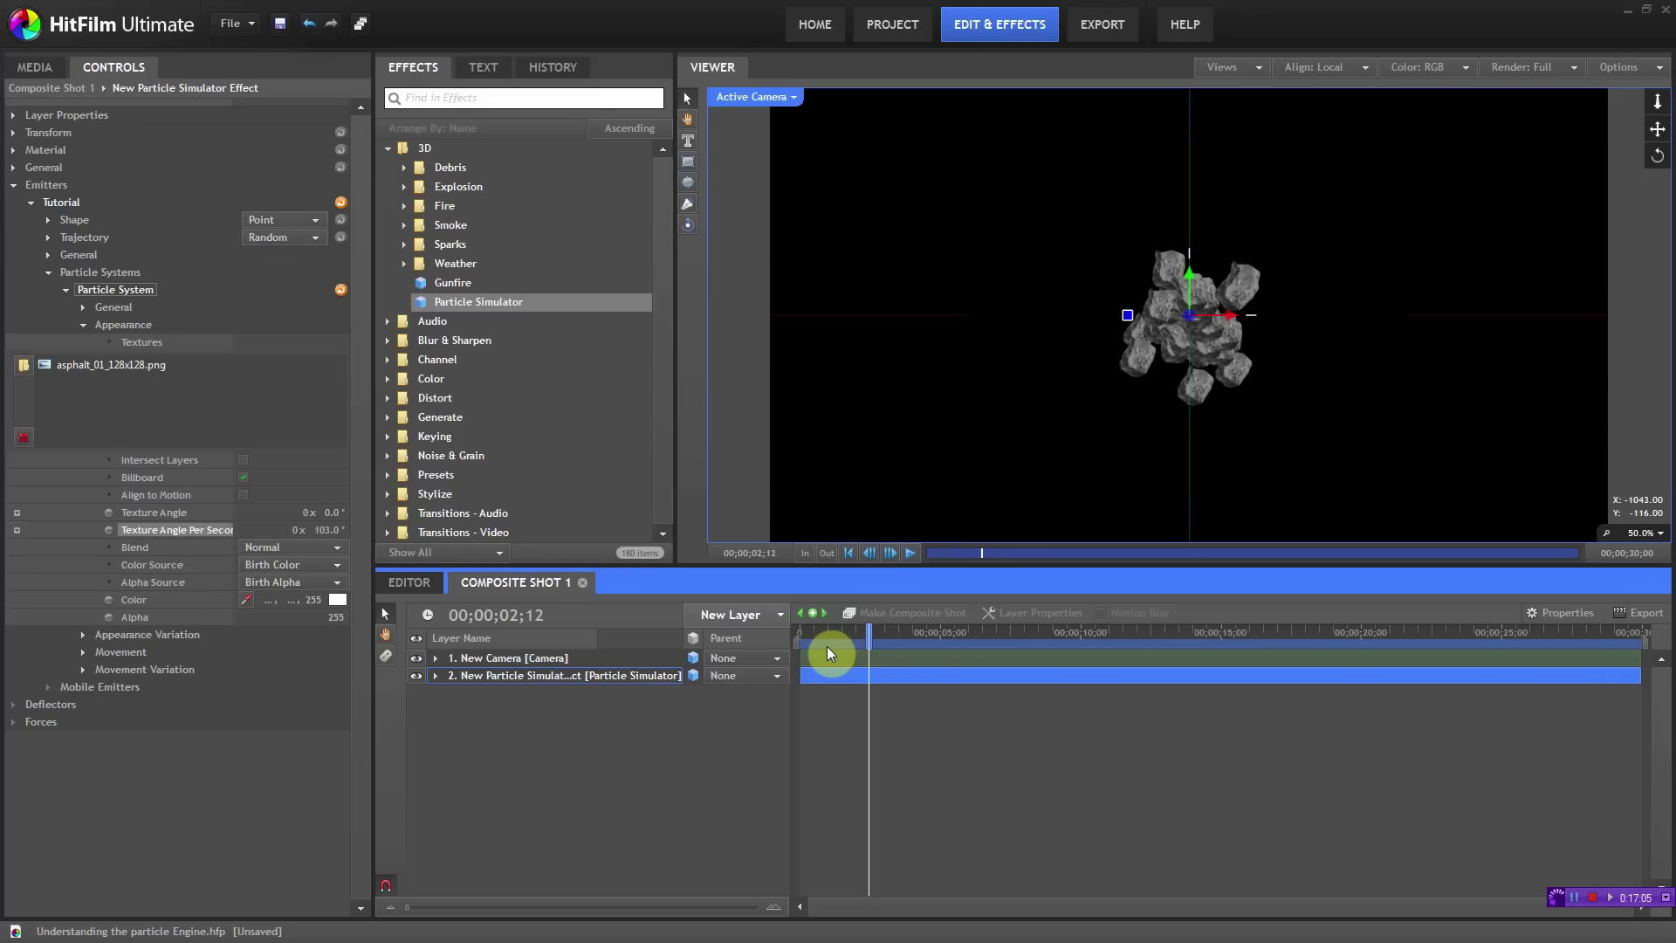
click(328, 530)
text(0)
key(Return)
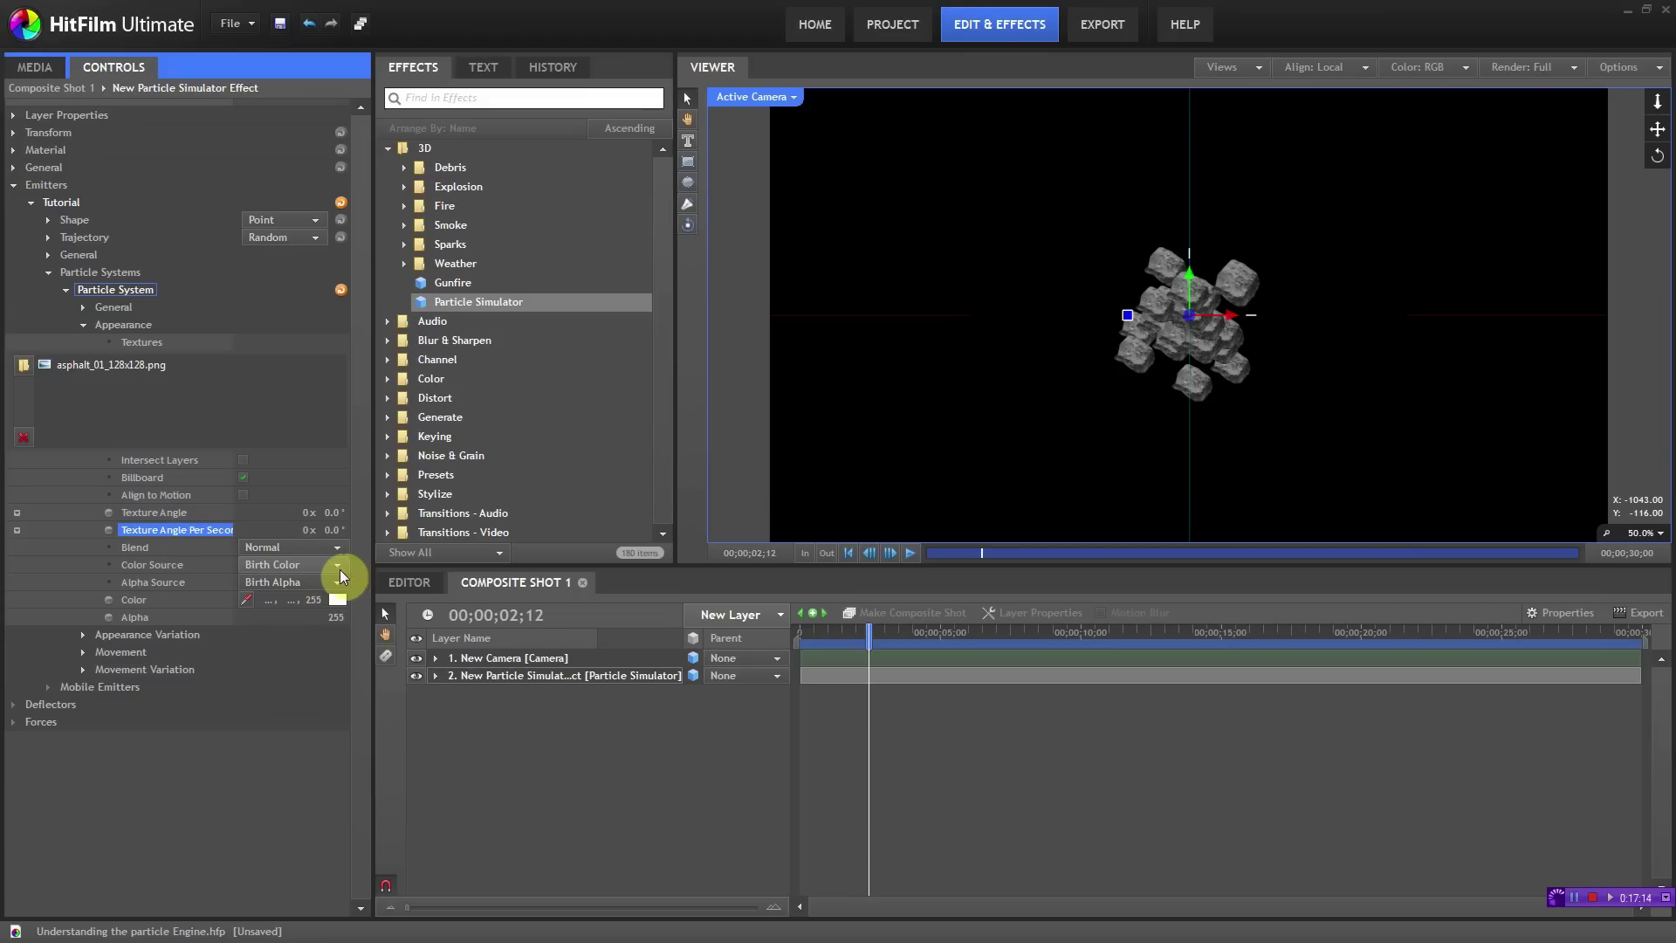
Step: Try Multiply blending on the rock particles, then restore Normal blending
click(277, 546)
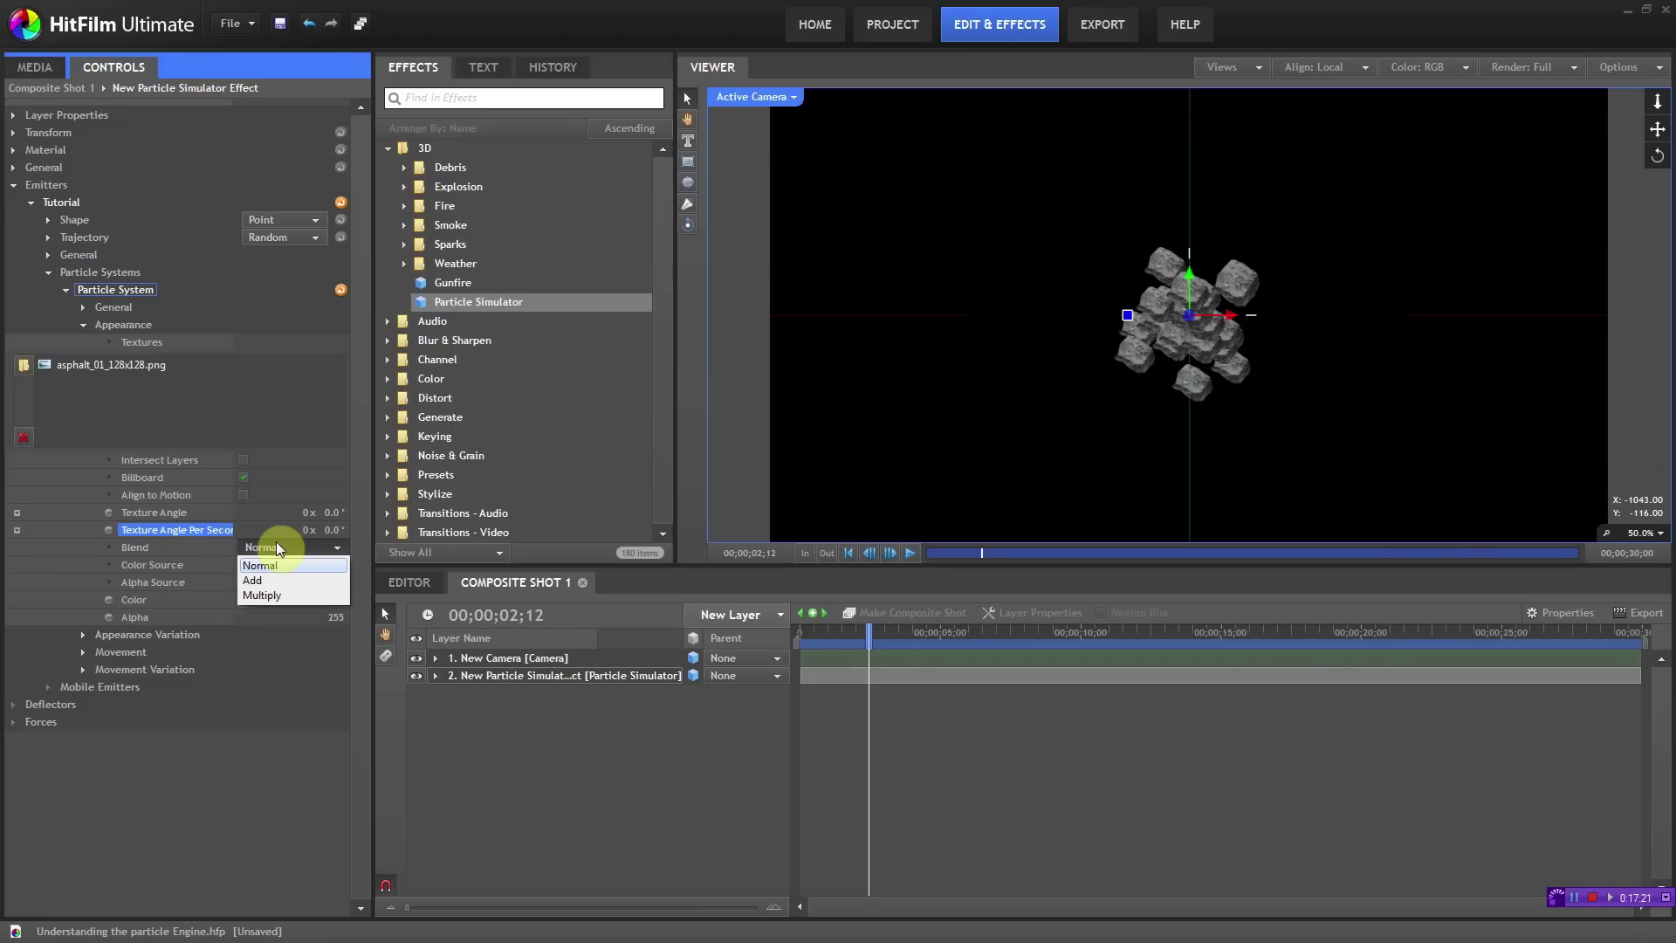
click(275, 547)
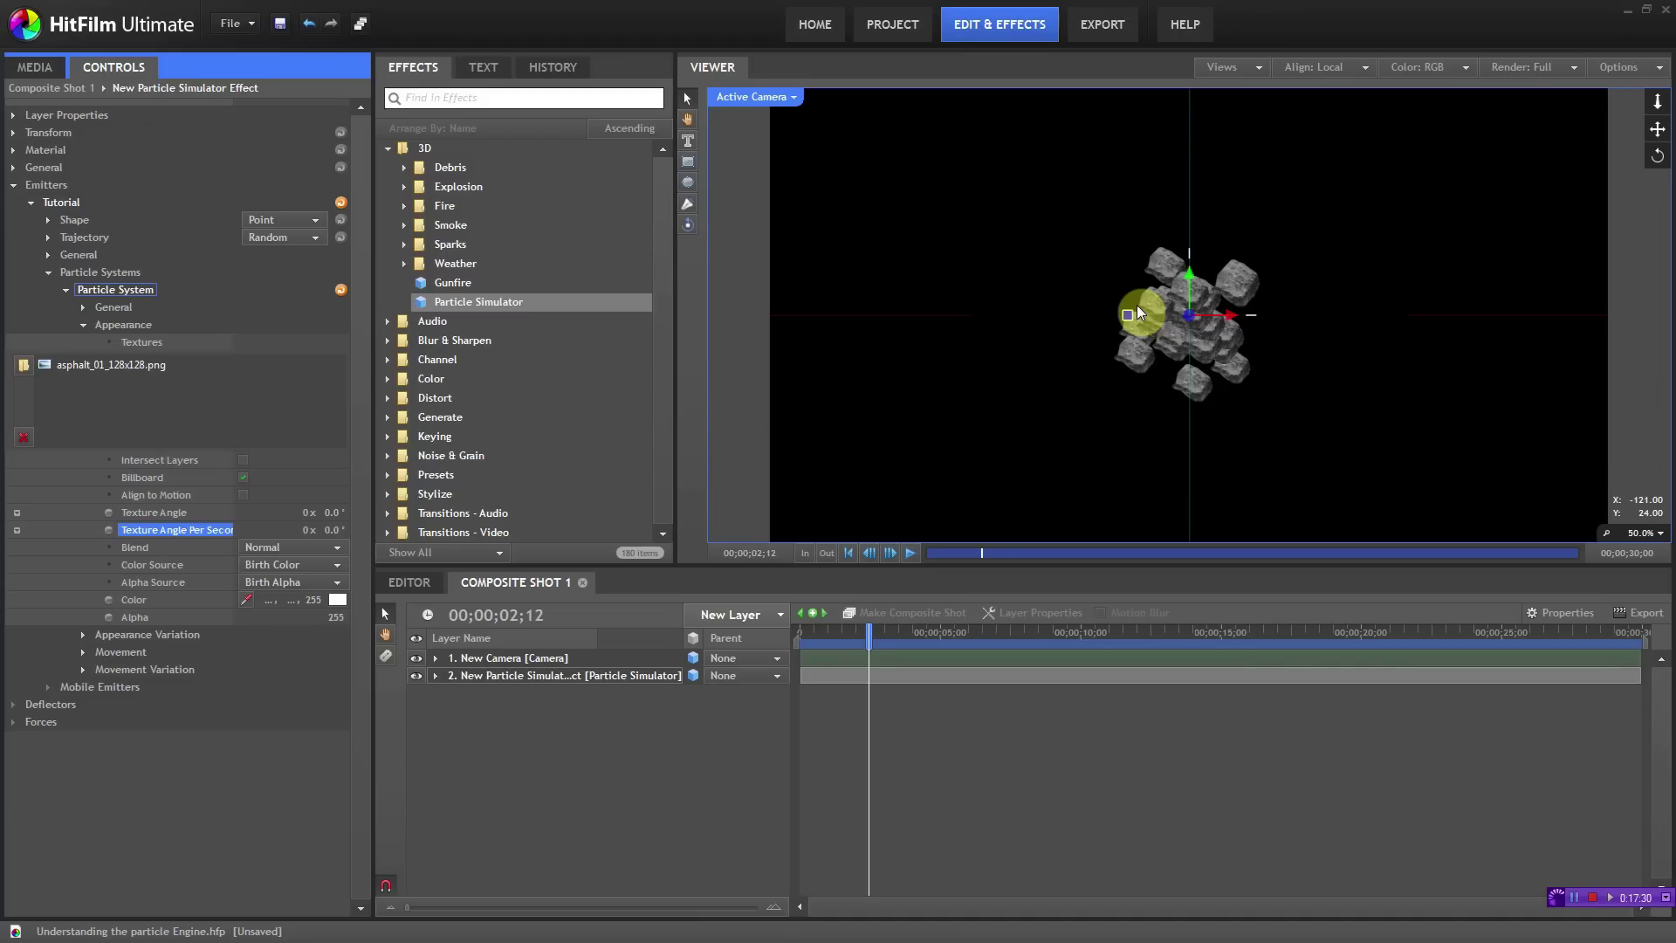
click(279, 547)
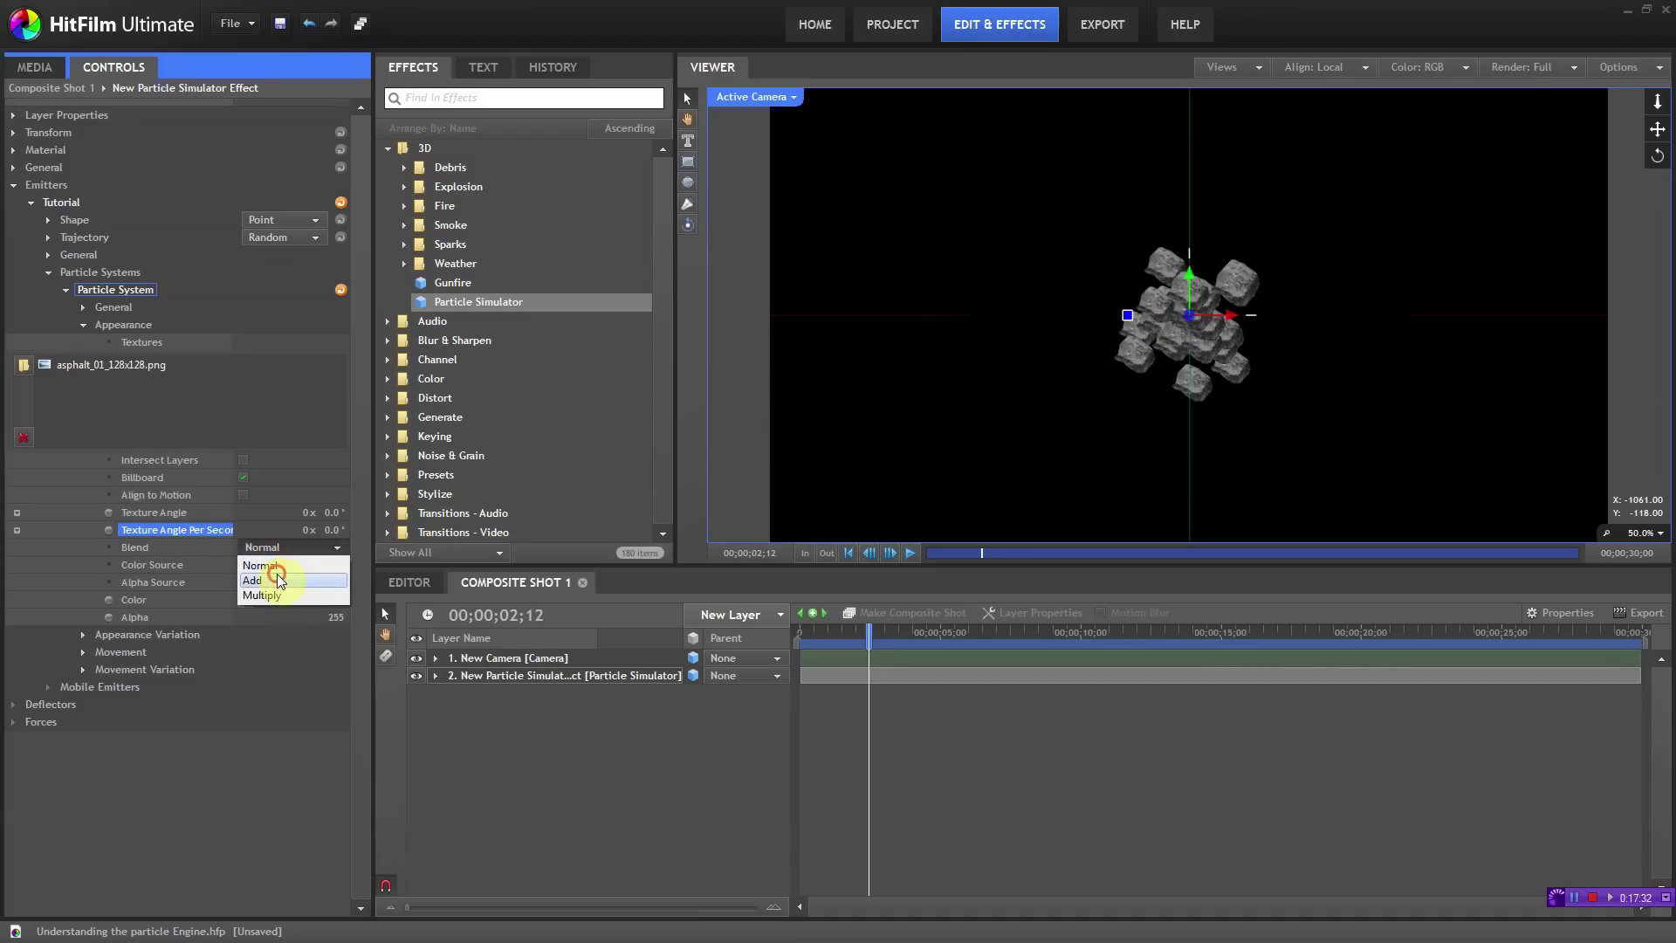
click(280, 594)
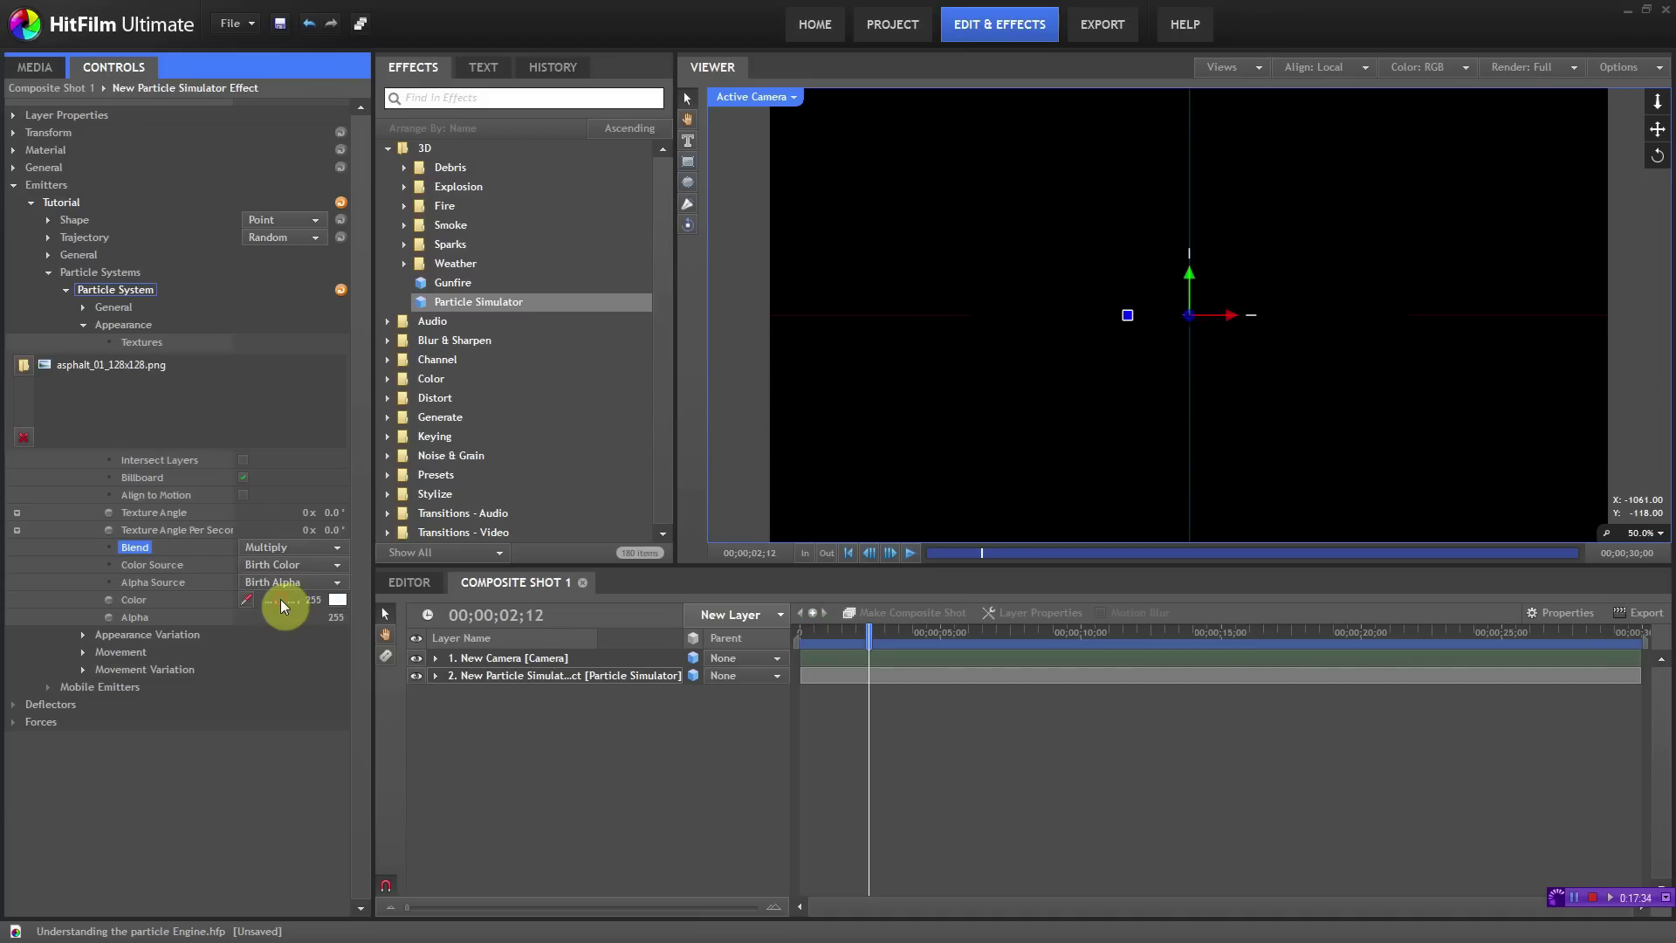
click(317, 547)
click(316, 563)
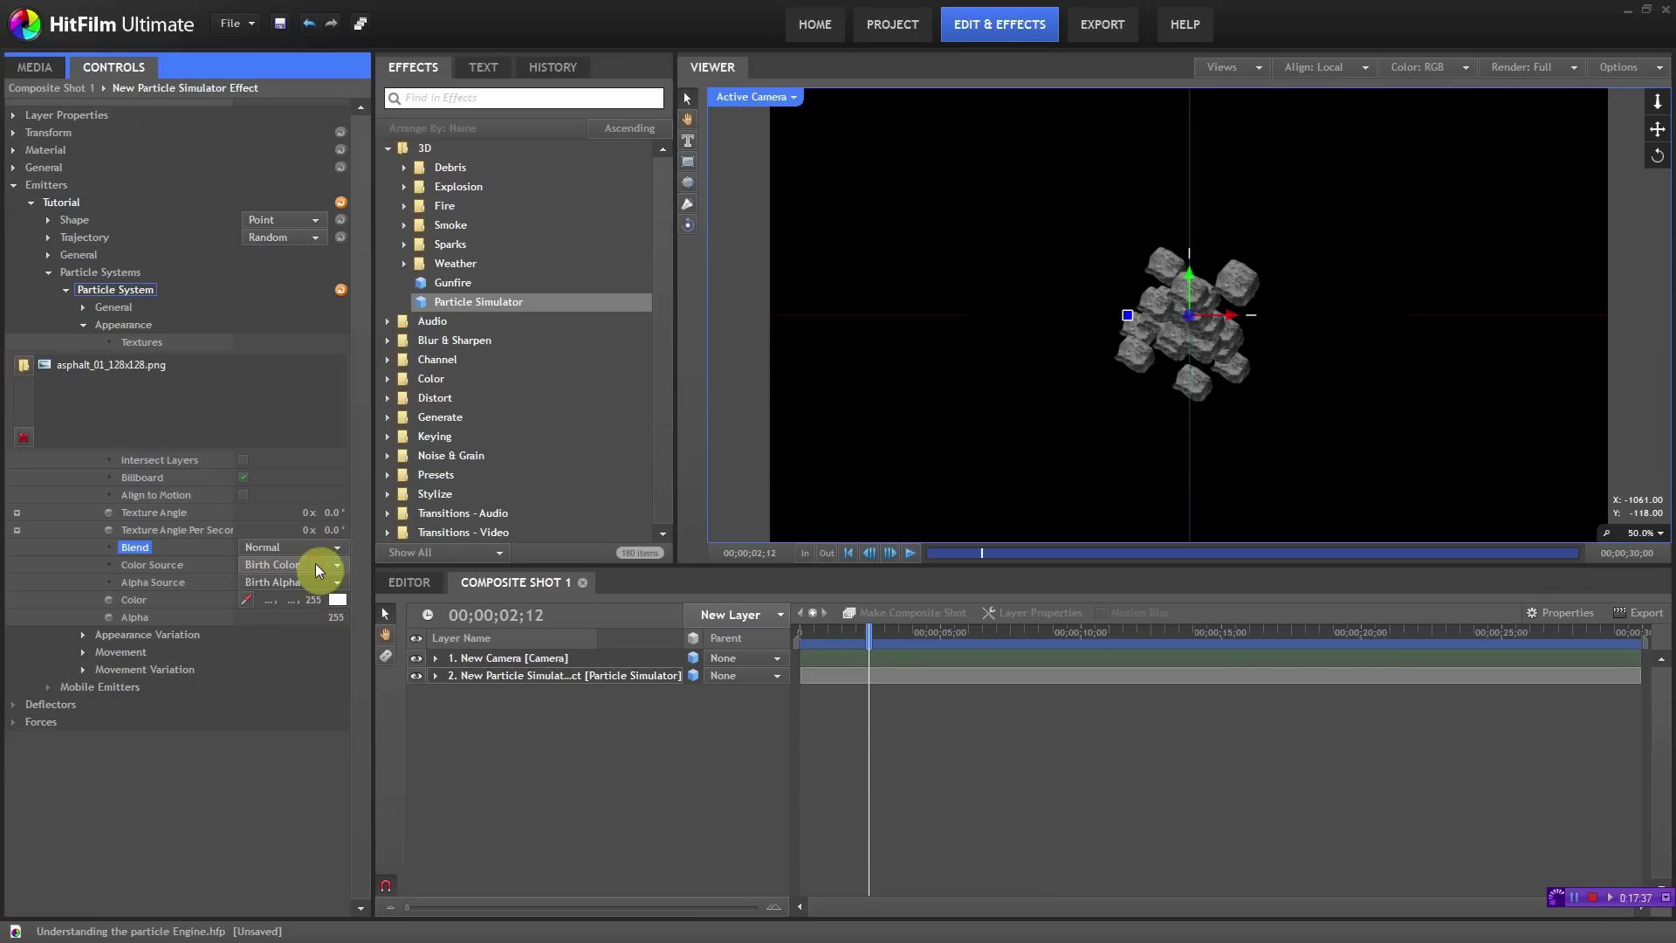
Step: Set the particles' Color Source to Texture Color
click(318, 565)
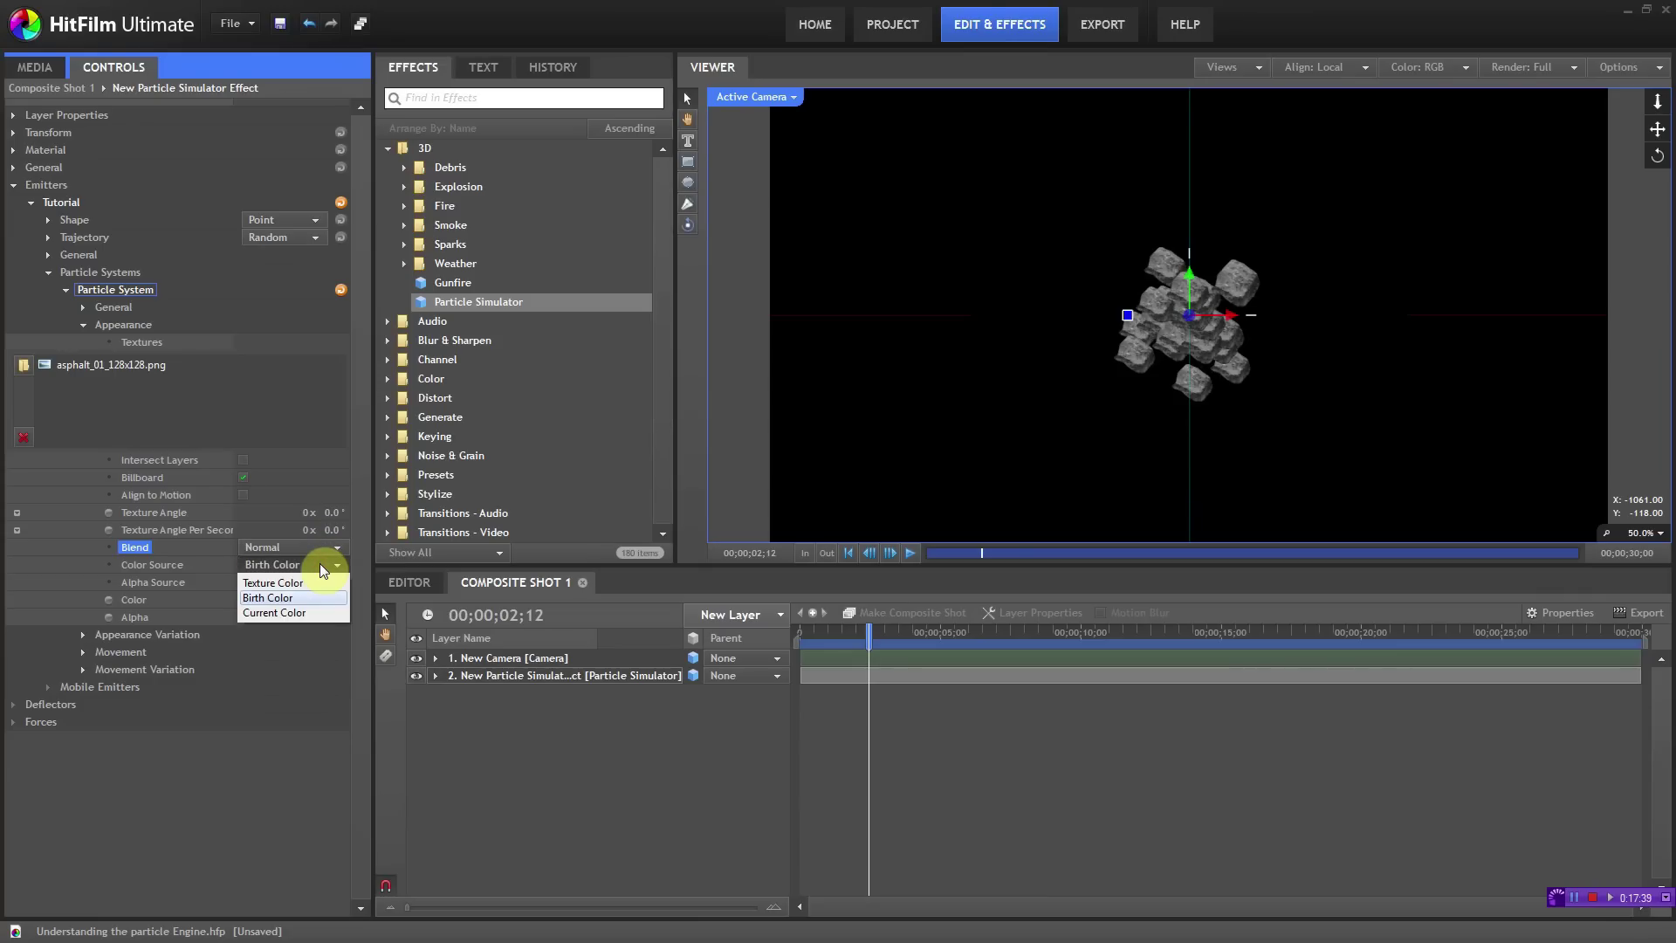
click(319, 563)
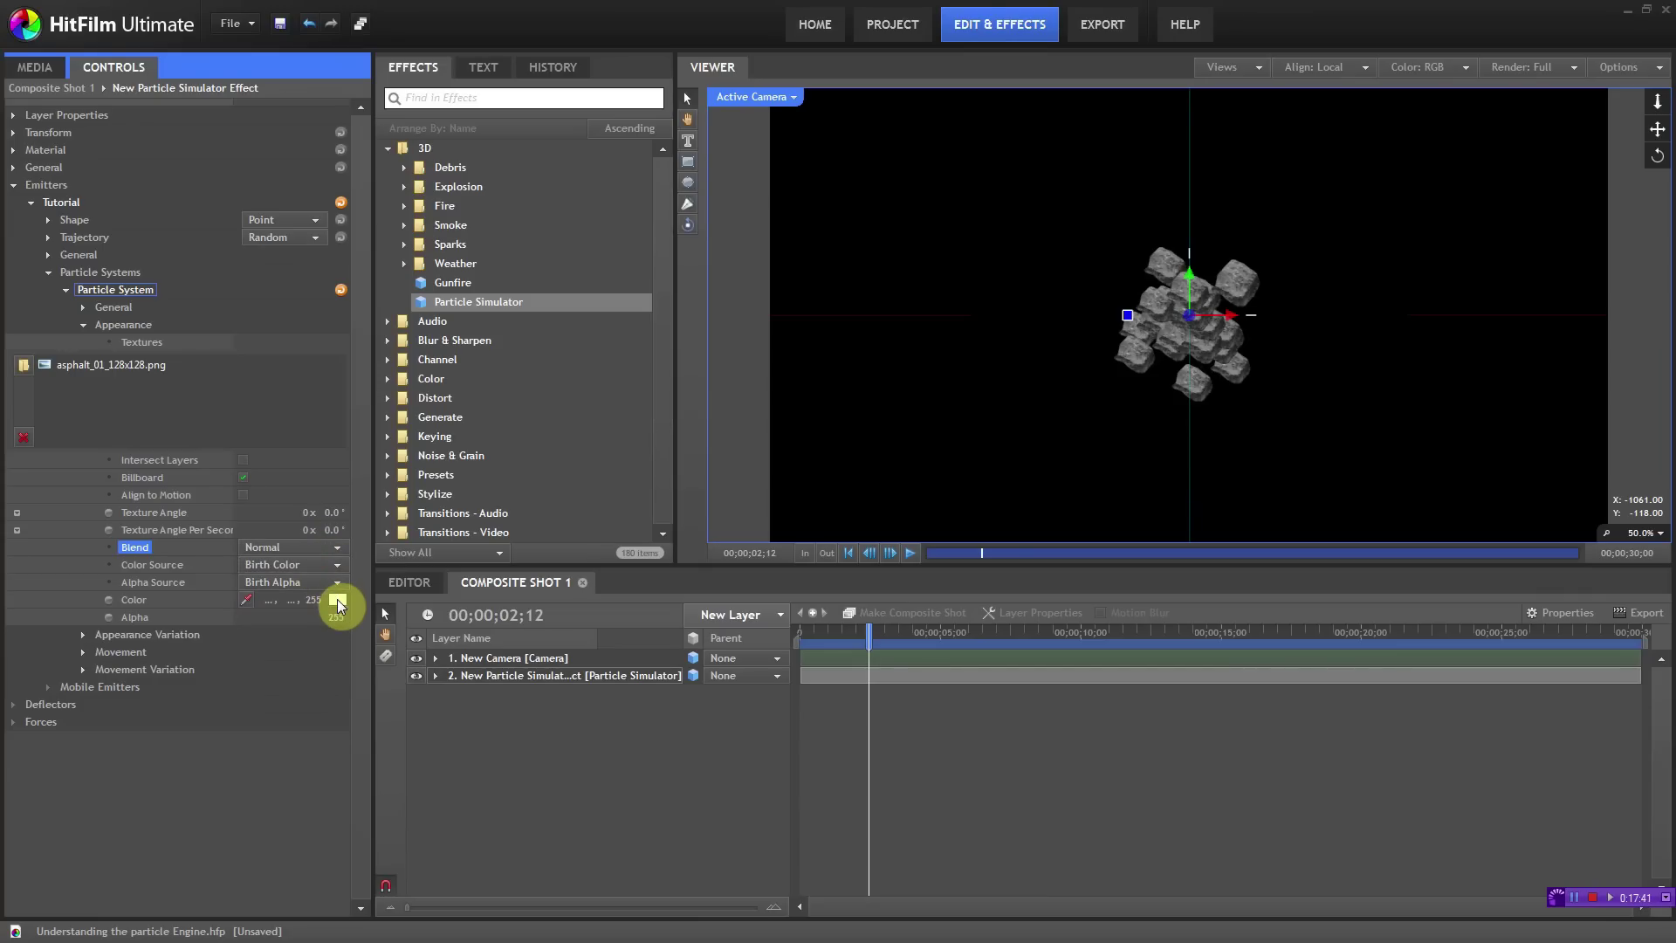
click(335, 565)
Step: Switch Color Source to Birth Color and tint the rock particles green
click(337, 583)
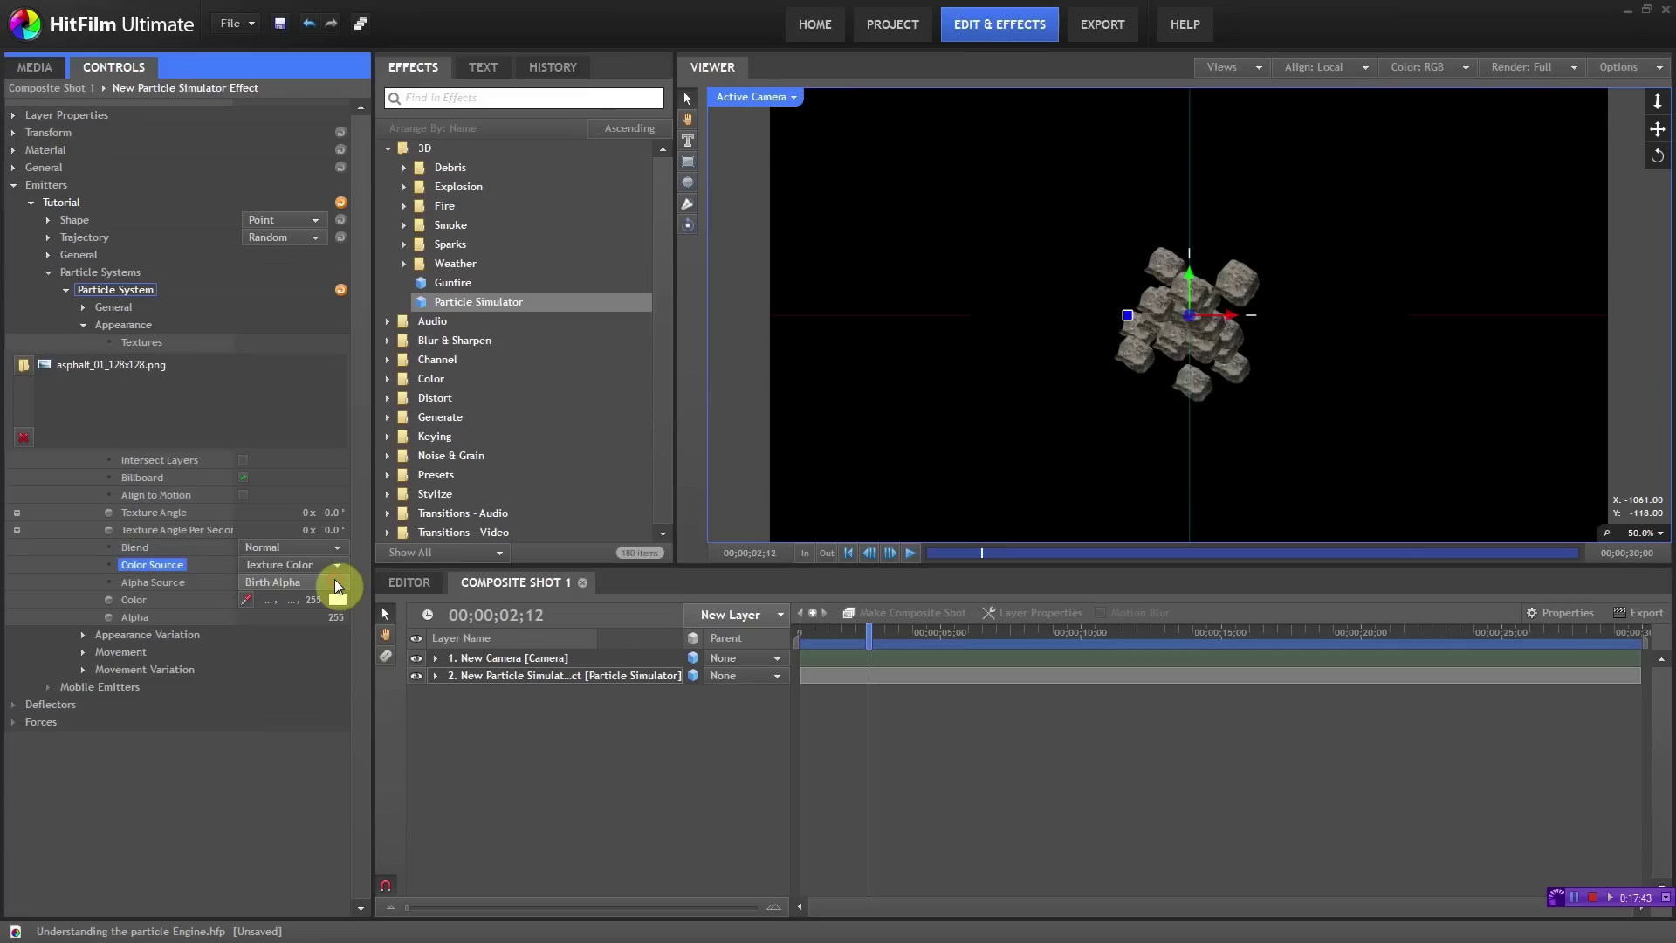
scroll(1002, 382, up, 4)
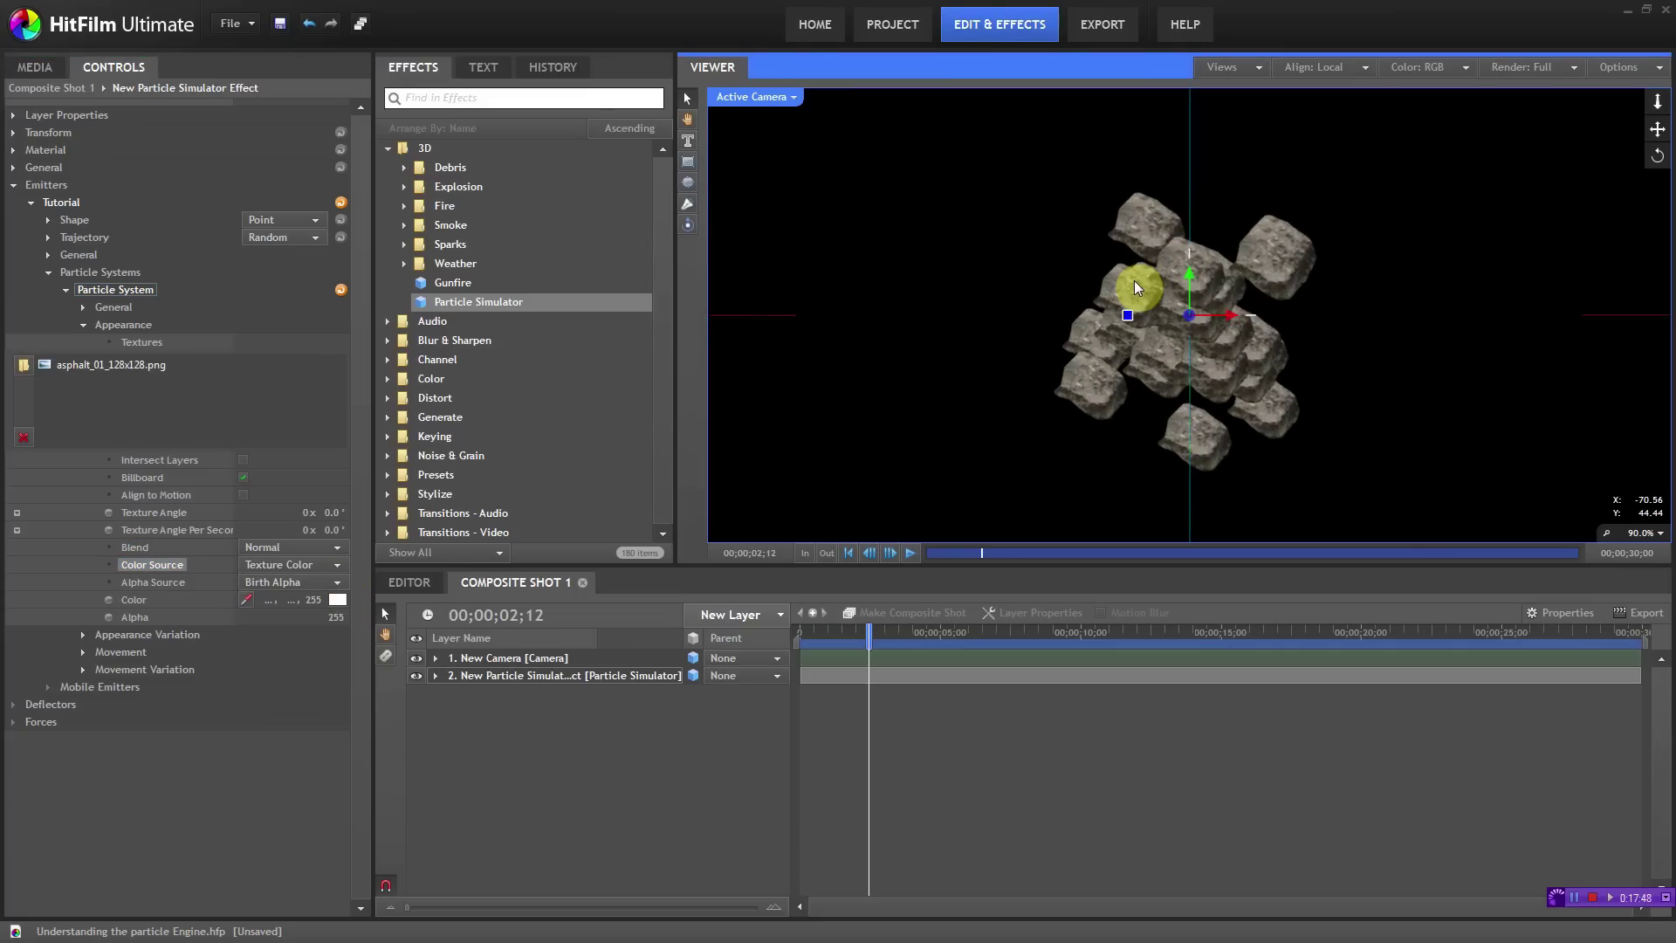
click(312, 563)
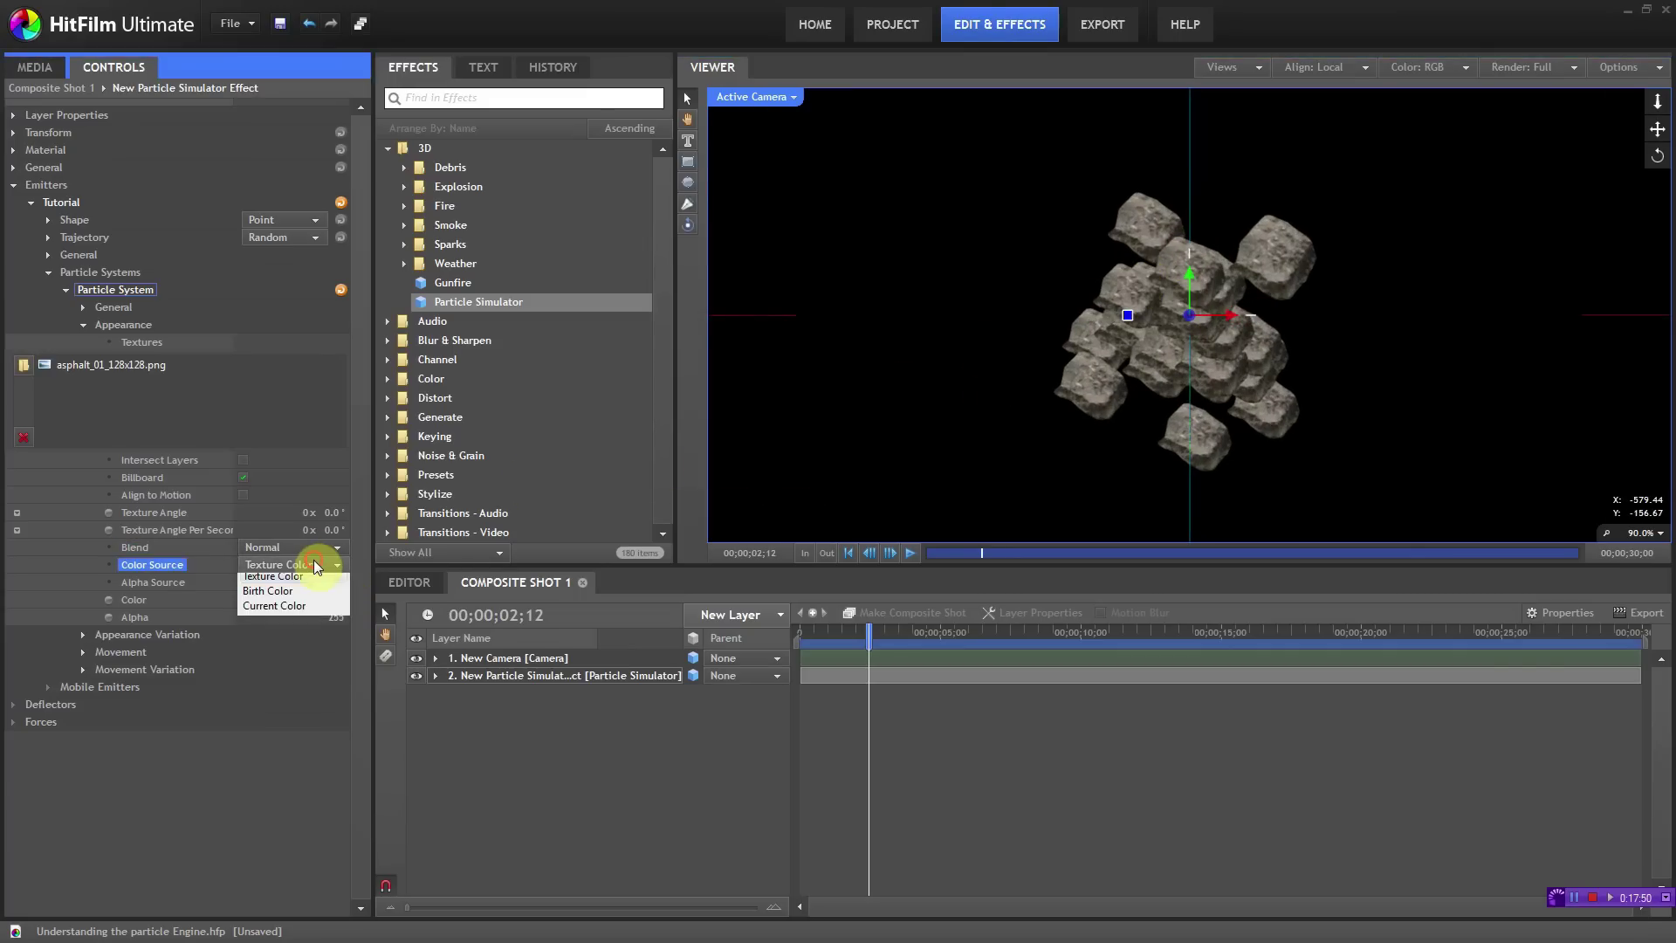
click(311, 597)
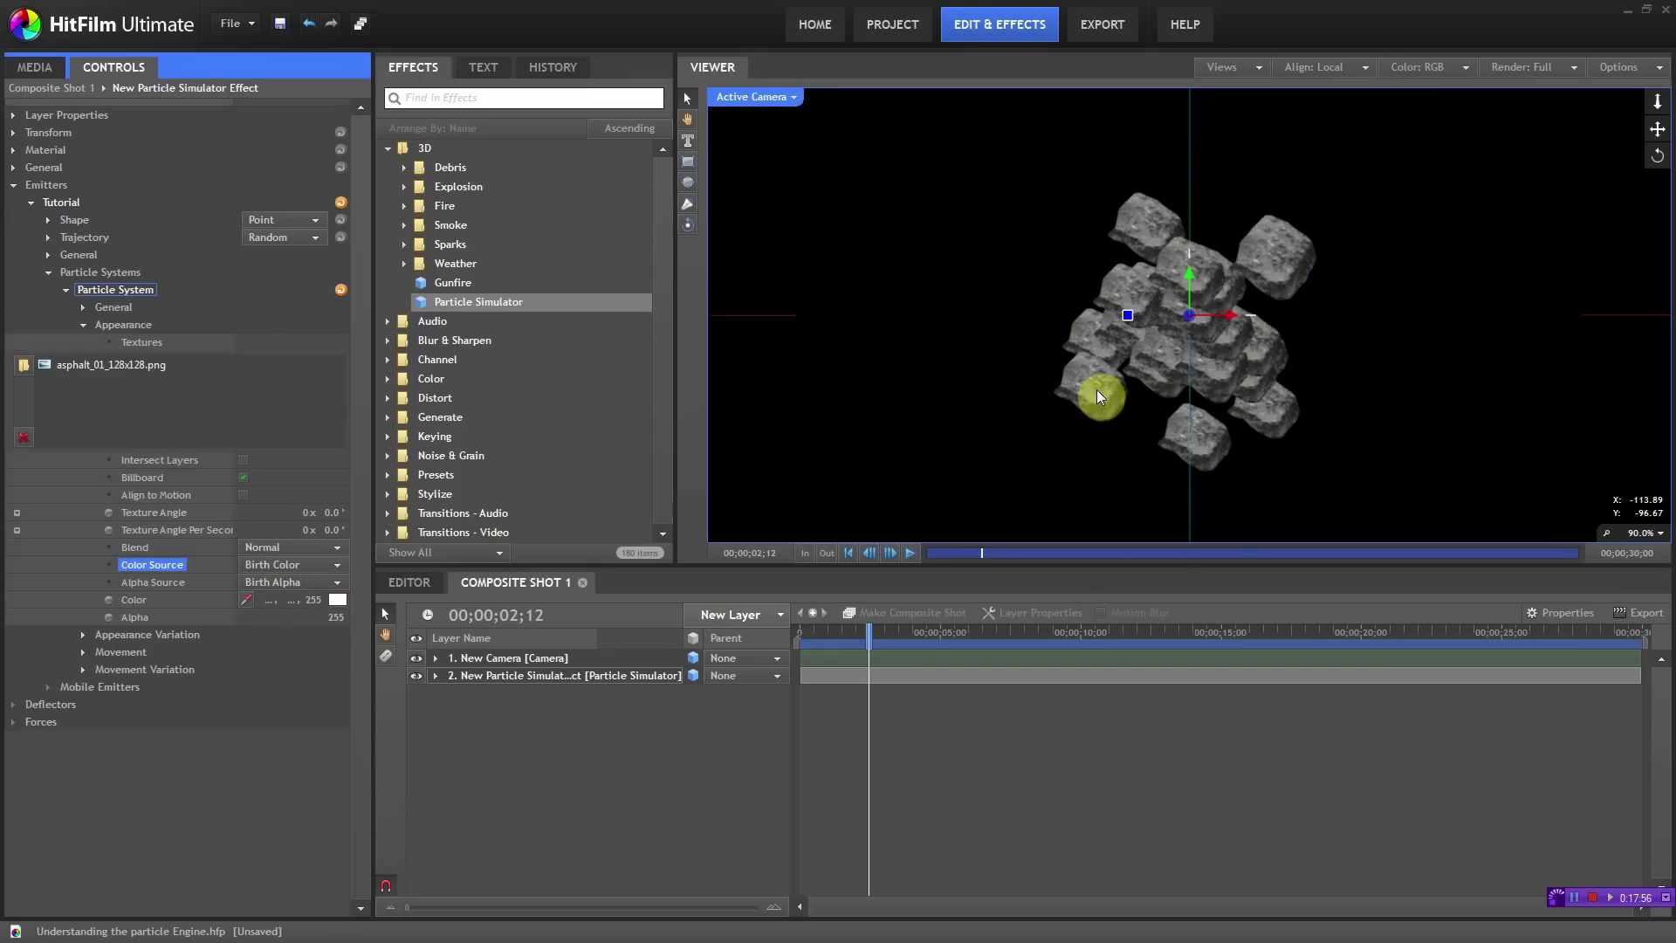
click(337, 599)
click(946, 448)
click(943, 607)
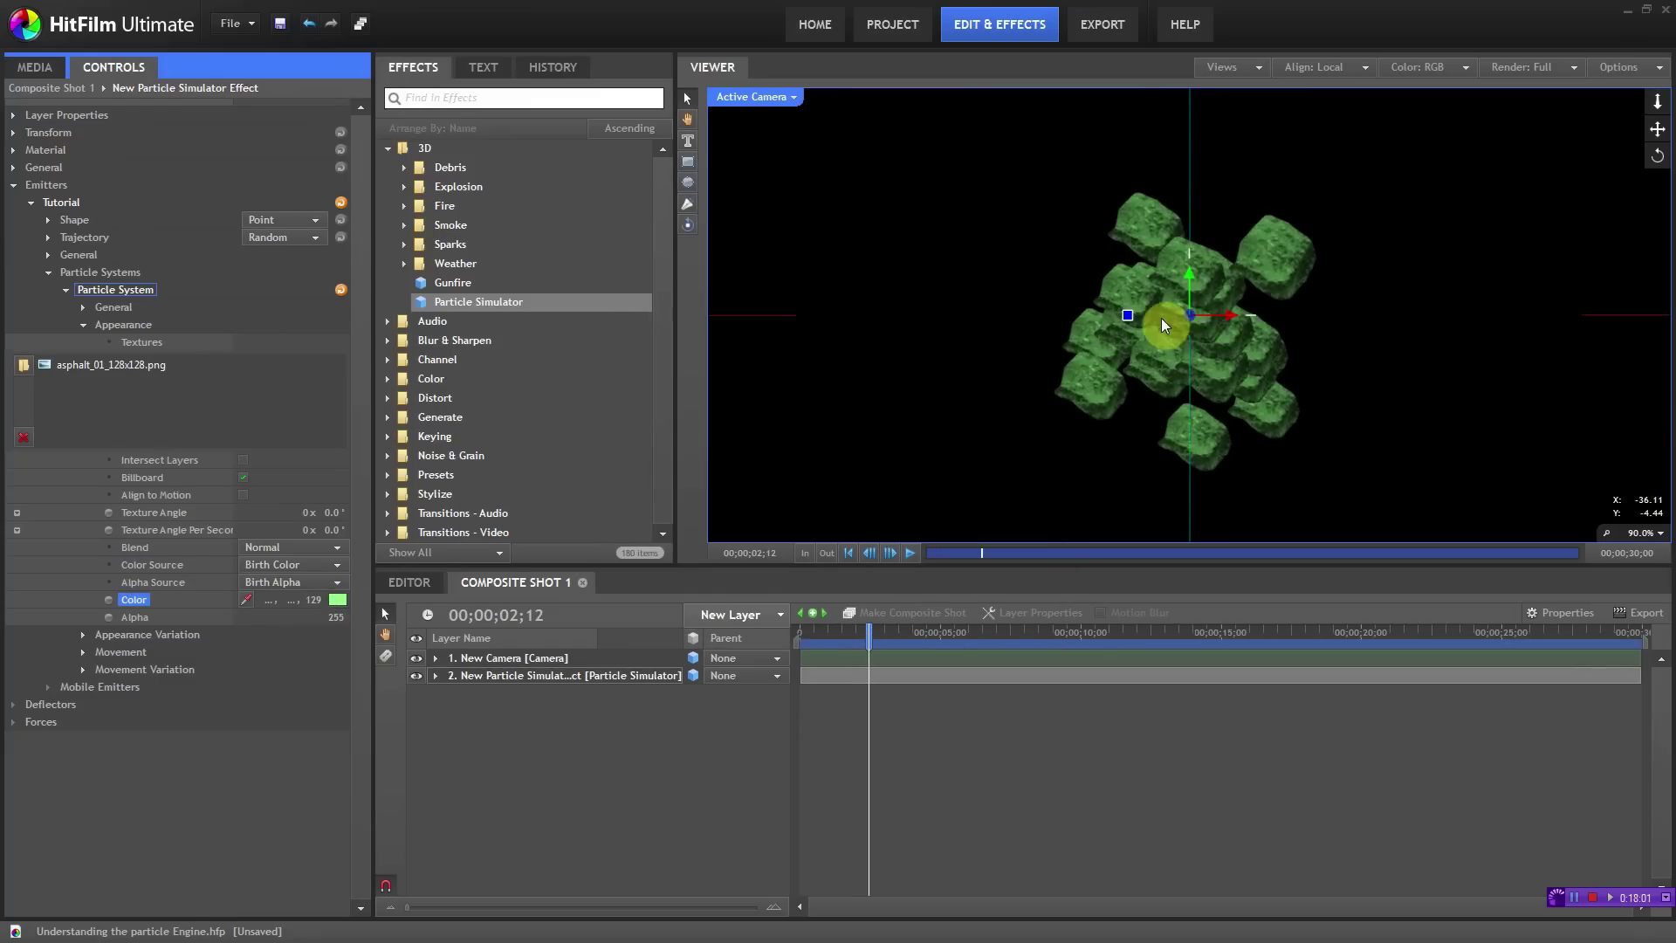
Step: Briefly try Texture Color, then return to Birth Color with a white birth colour for grey rocks
click(332, 565)
click(332, 565)
click(339, 563)
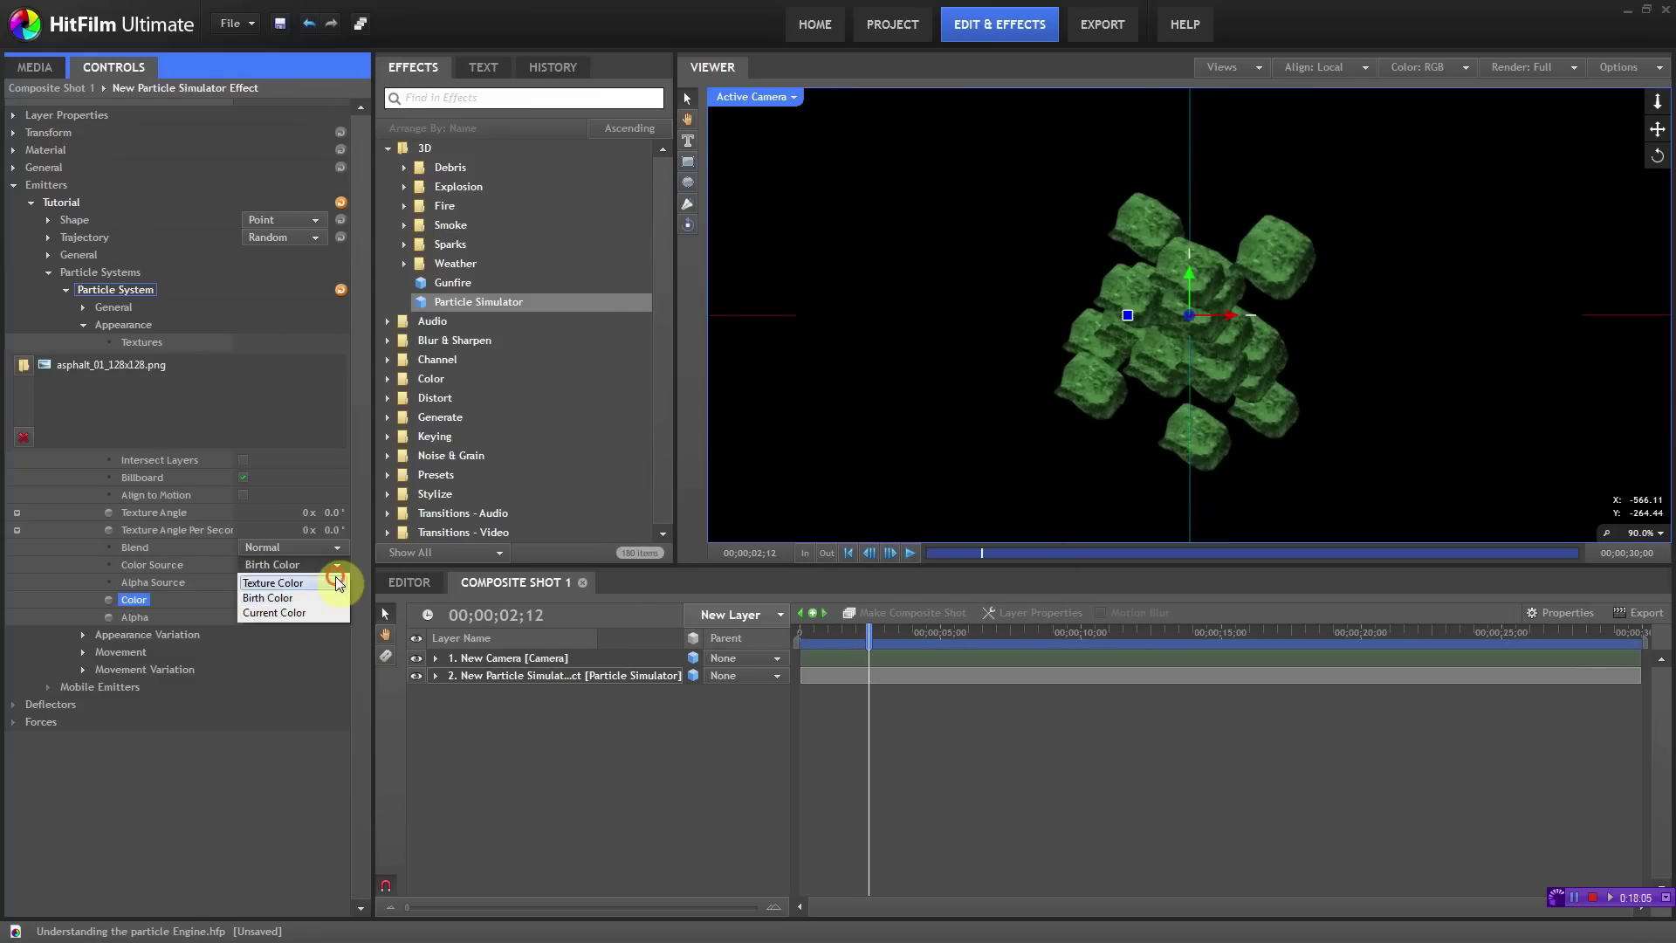
click(337, 581)
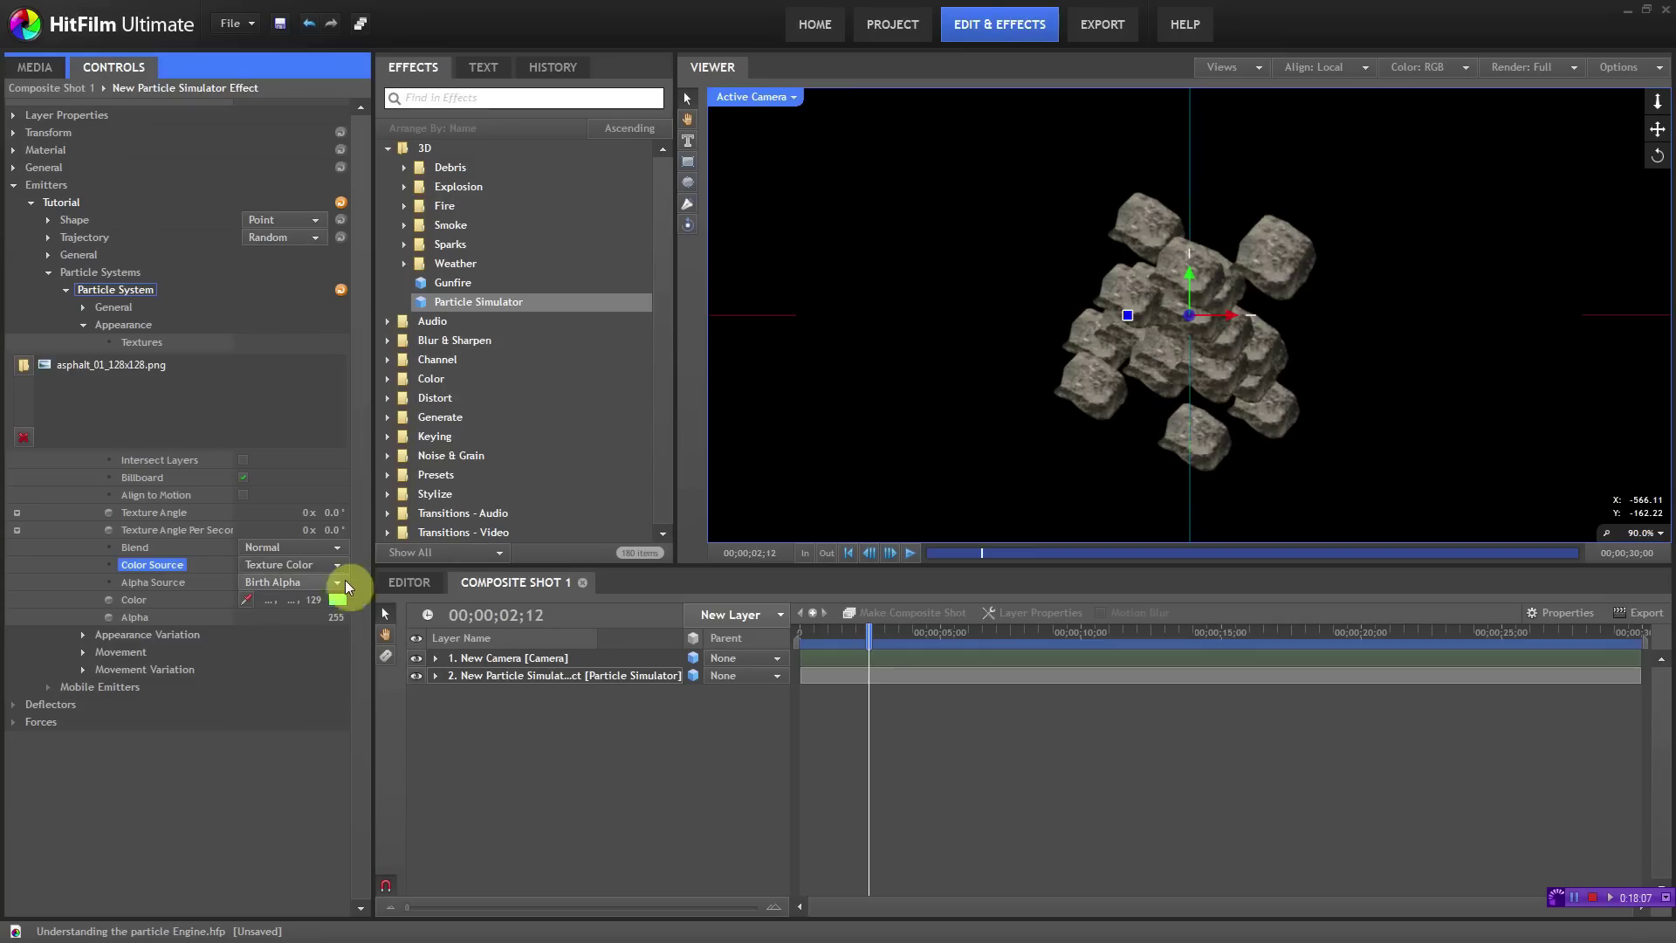
click(325, 568)
click(317, 593)
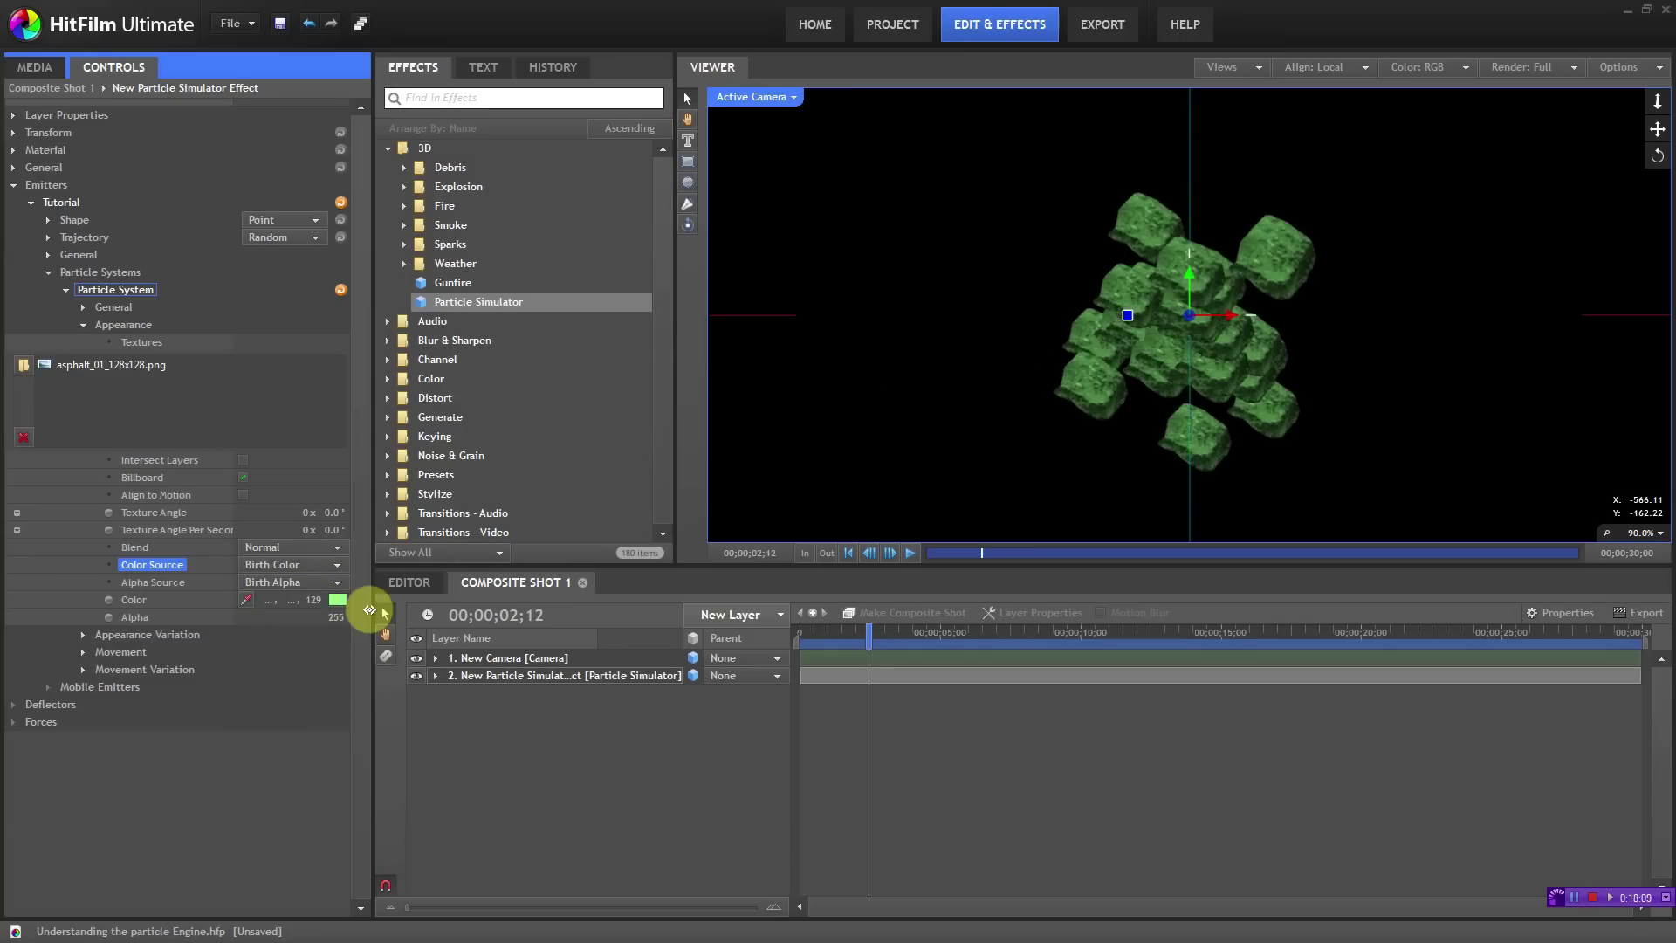
click(337, 600)
click(893, 502)
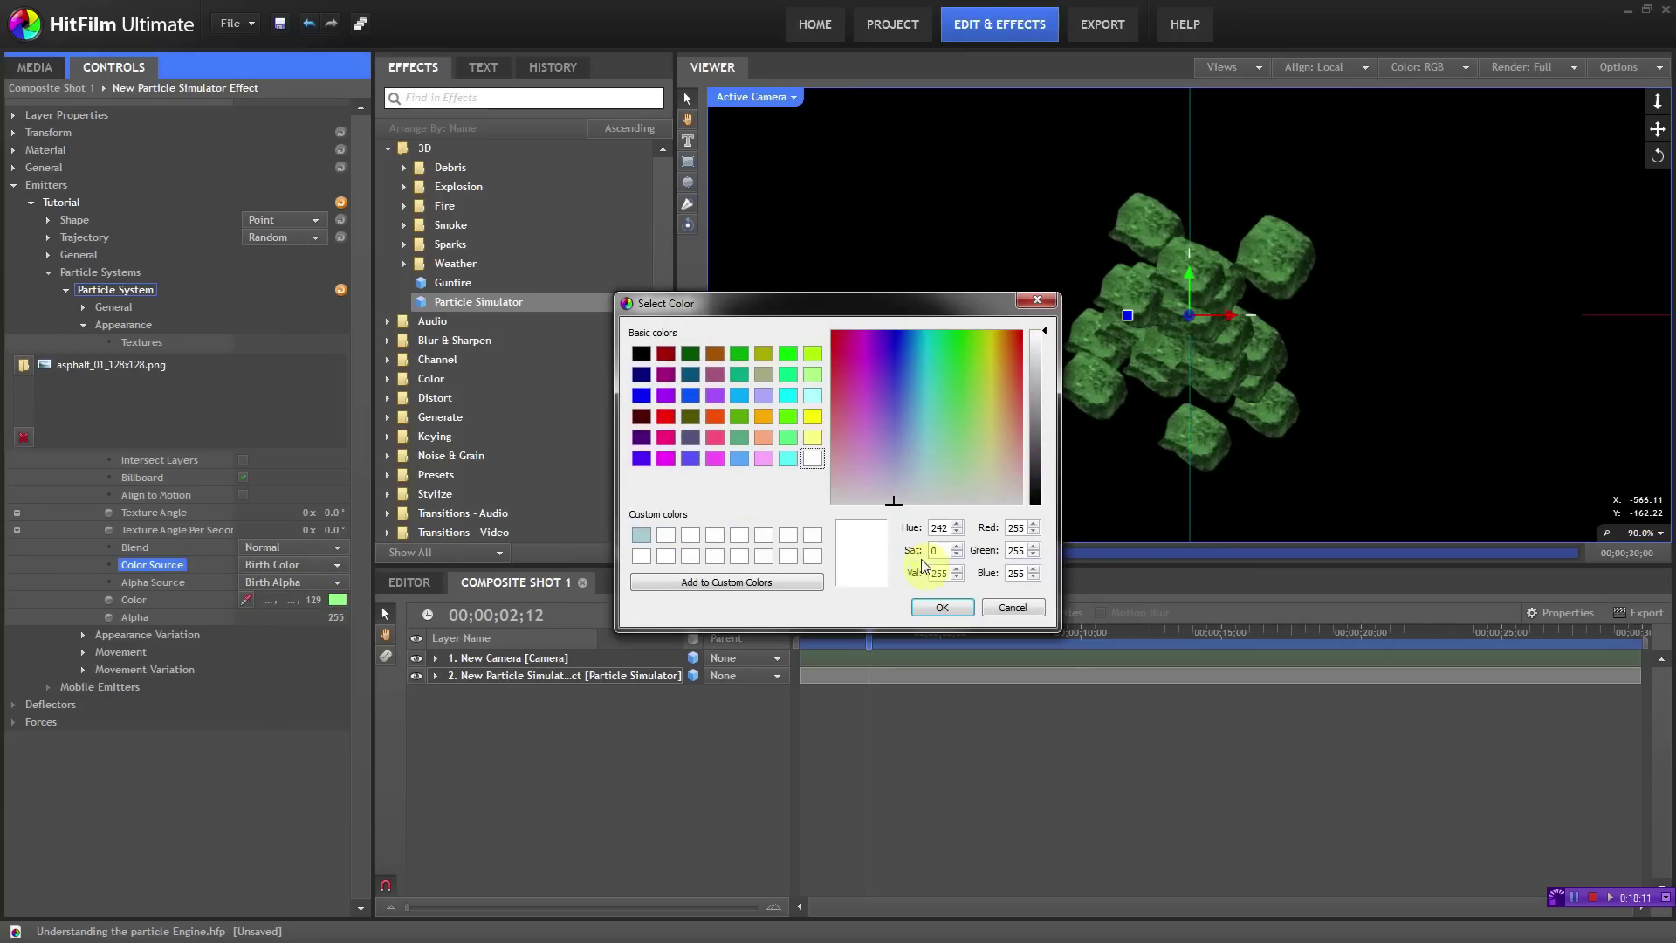
click(942, 607)
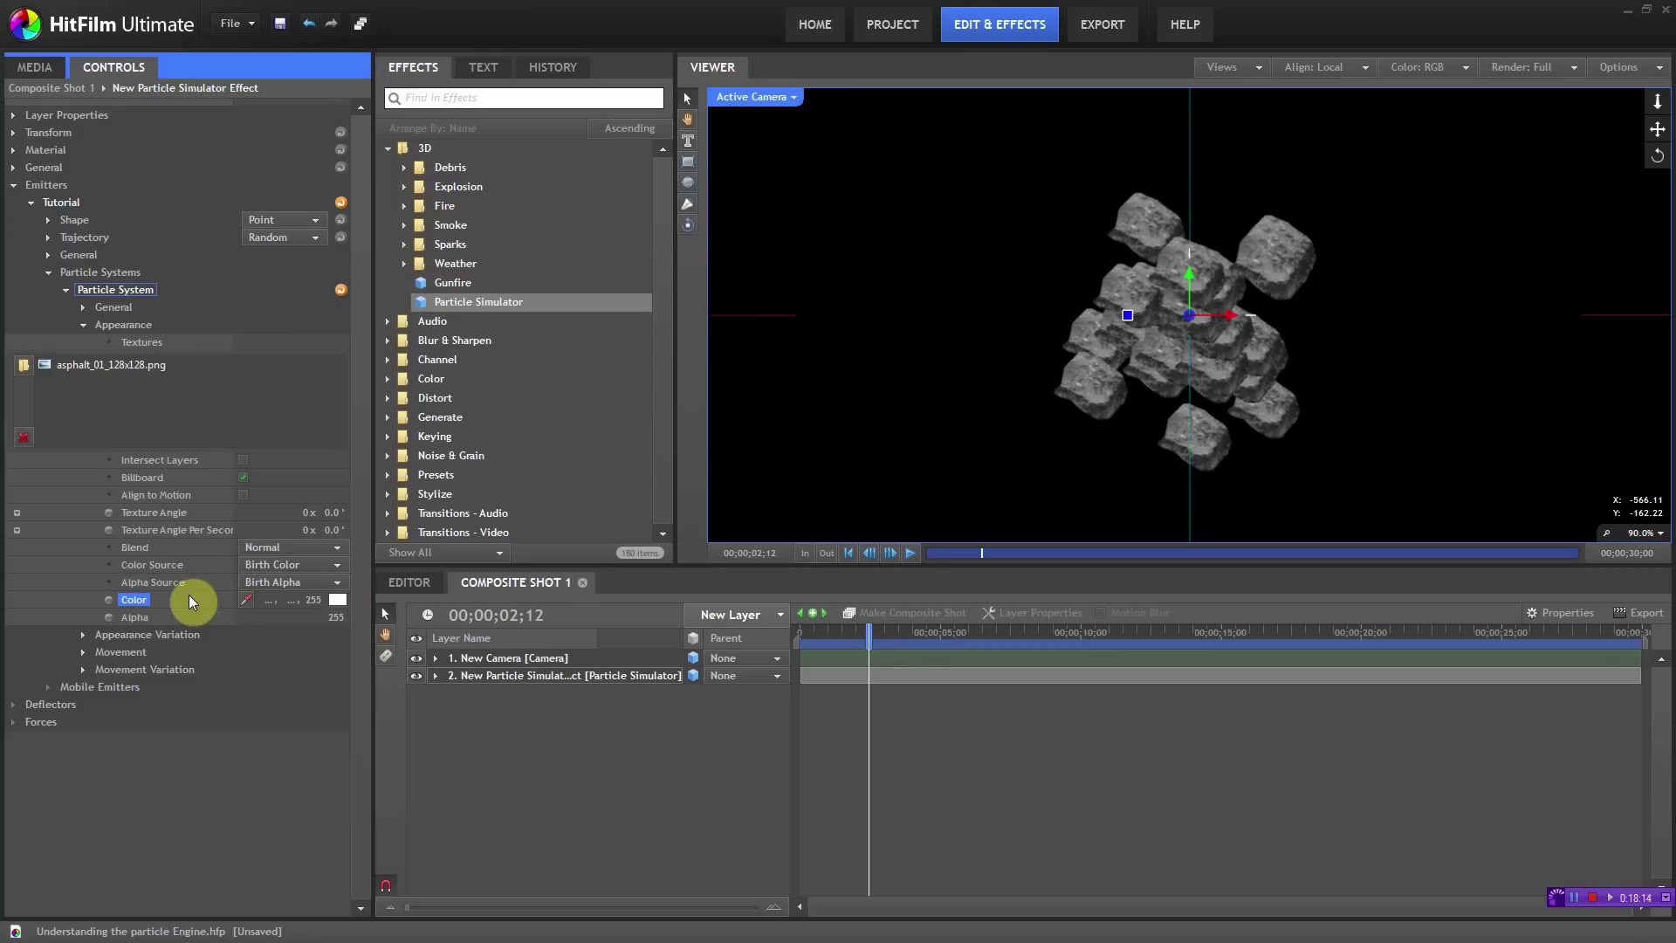
click(262, 580)
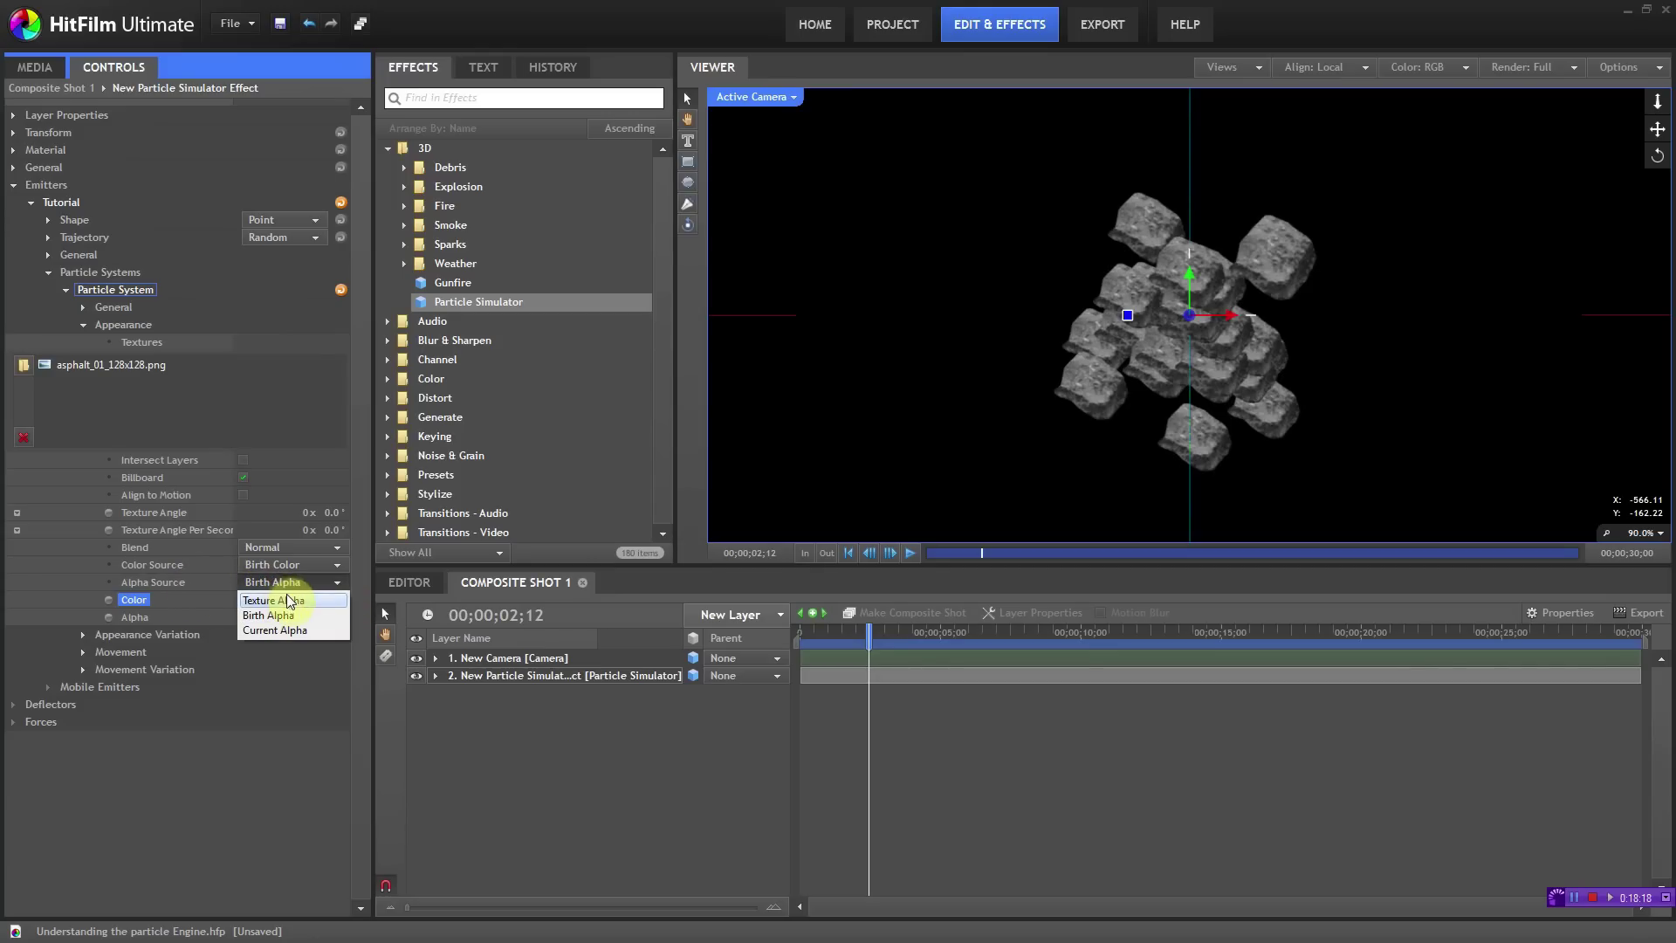
click(280, 601)
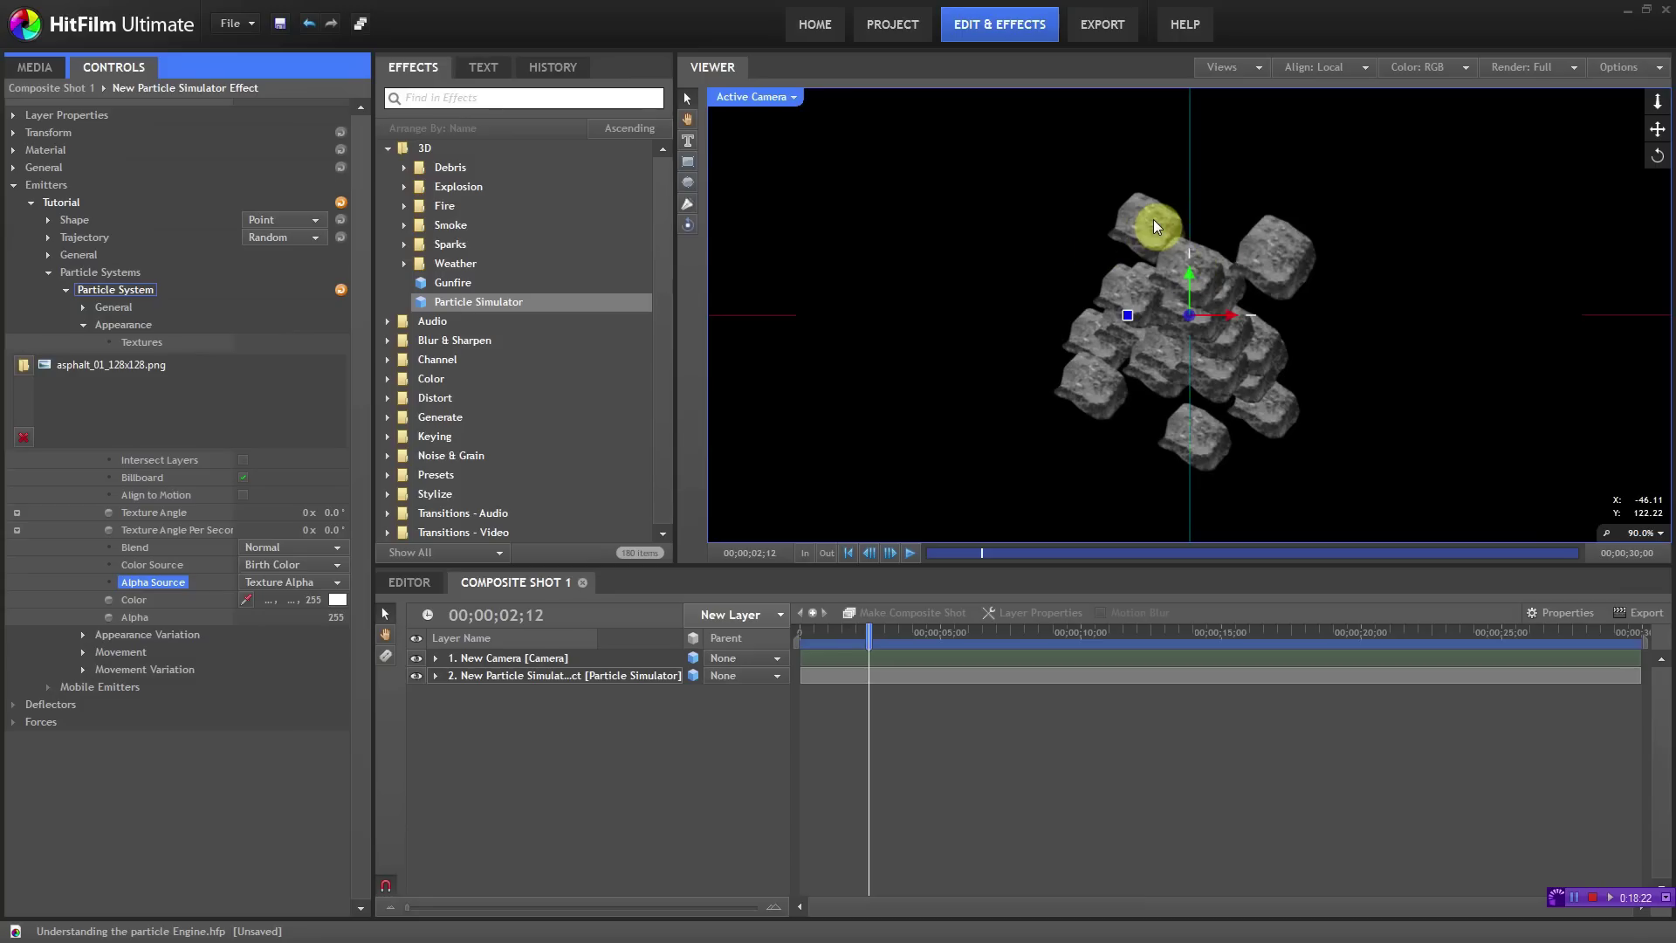
click(305, 579)
click(288, 615)
drag(332, 618, 371, 637)
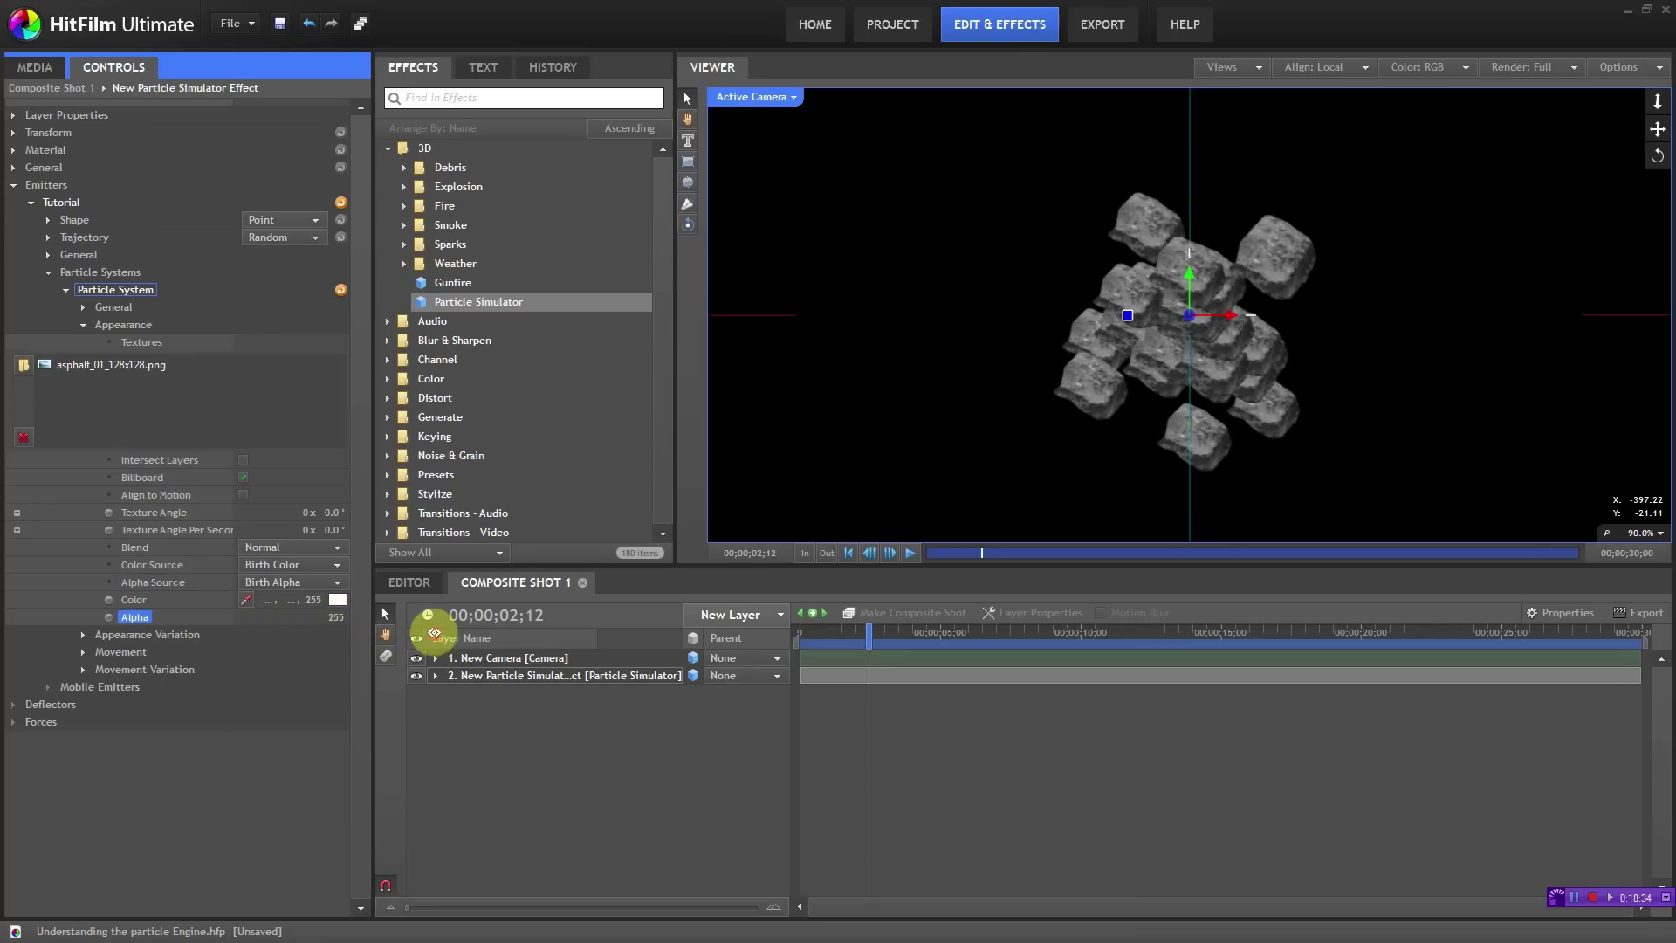
click(338, 583)
click(334, 598)
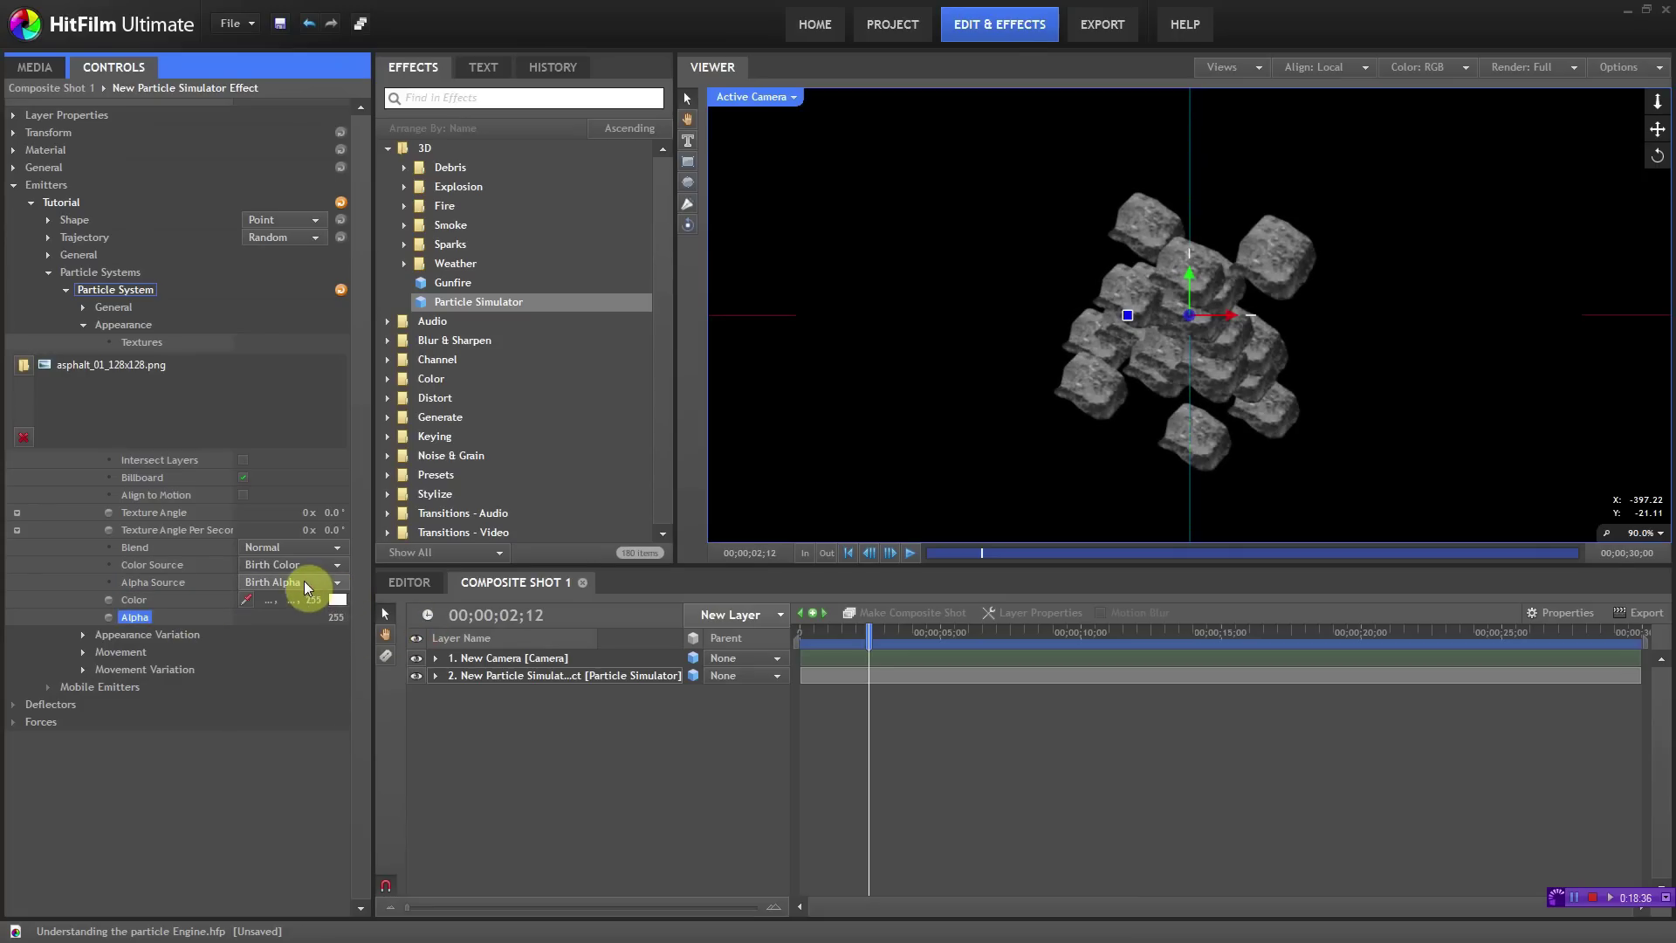